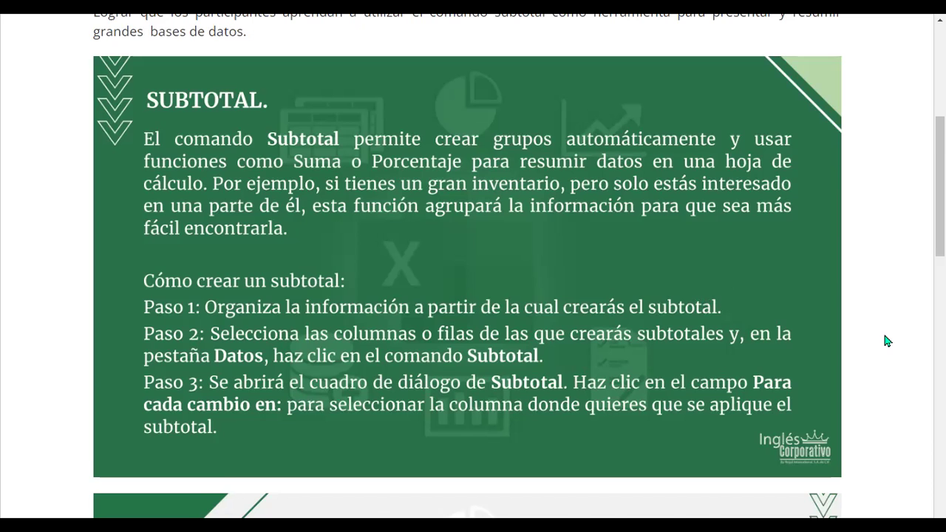
Scroll down the Subtotal lesson to reveal Paso 4 and Paso 5
{"action": "scroll", "coordinate": [886, 341], "scroll_direction": "down", "scroll_amount": 2}
{"action": "scroll", "coordinate": [886, 341], "scroll_direction": "down", "scroll_amount": 2}
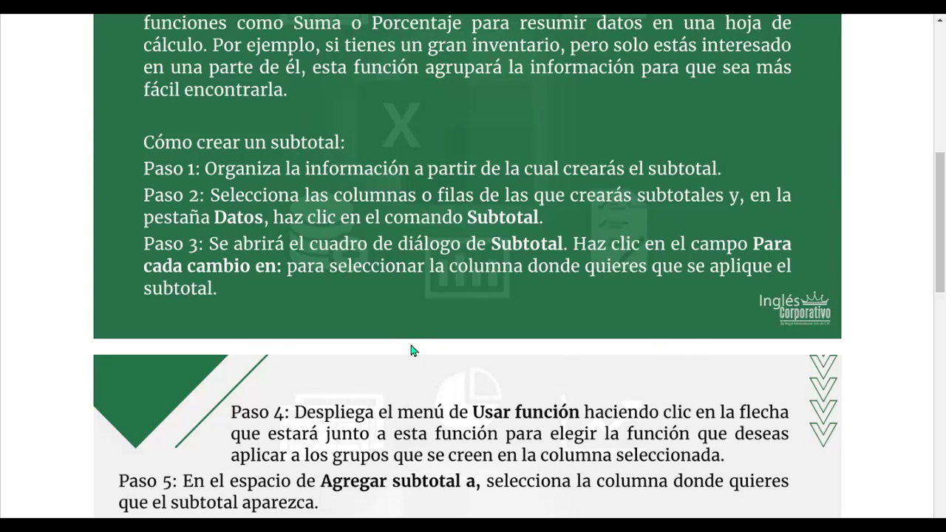
Scroll further to Paso 6 and the golf and safari subtotal example table
{"action": "scroll", "coordinate": [412, 350], "scroll_direction": "down", "scroll_amount": 1}
{"action": "scroll", "coordinate": [411, 350], "scroll_direction": "down", "scroll_amount": 2}
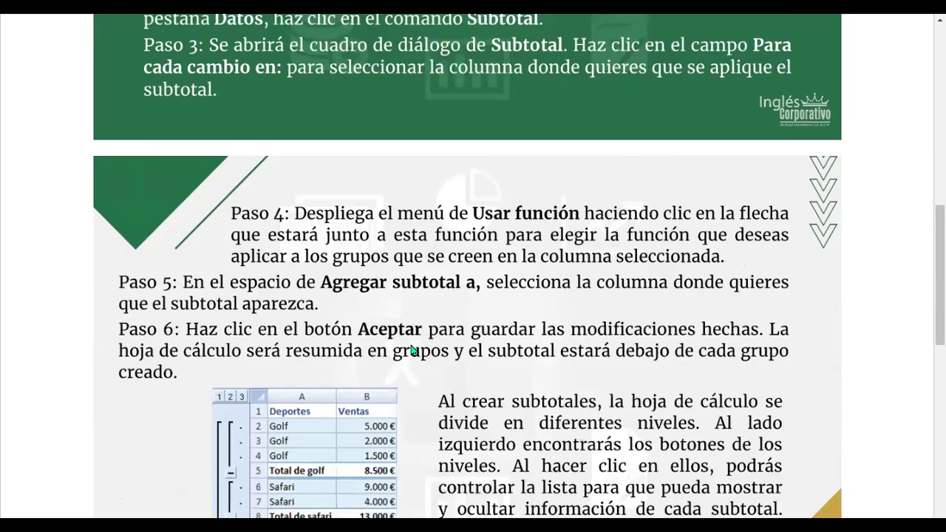
{"action": "scroll", "coordinate": [412, 351], "scroll_direction": "down", "scroll_amount": 1}
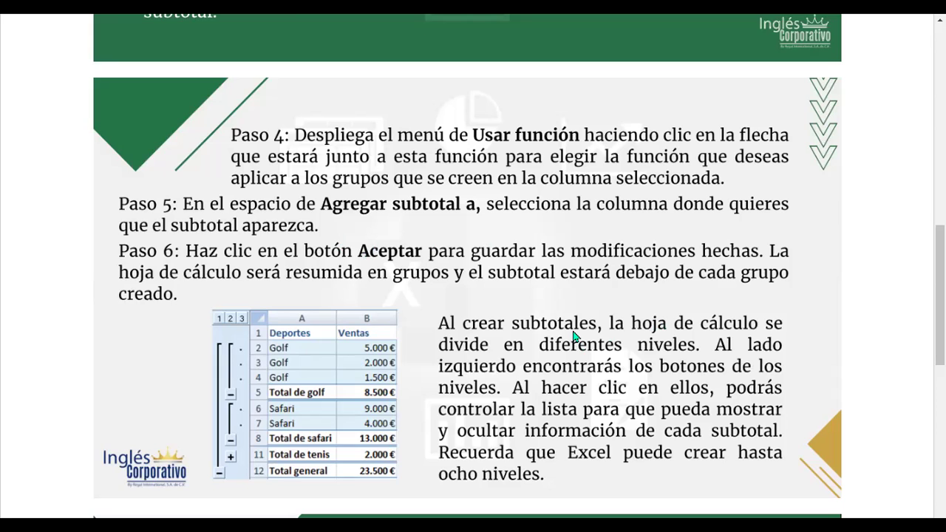
{"action": "scroll", "coordinate": [575, 336], "scroll_direction": "down", "scroll_amount": 2}
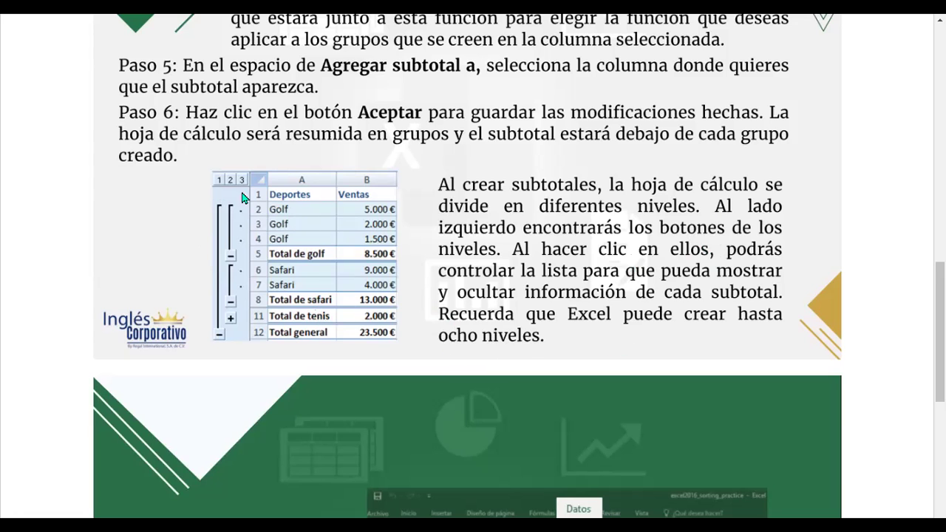
Scroll past the Datos image to the closing Agrupar, Desagrupar and Subtotal slide
{"action": "scroll", "coordinate": [374, 277], "scroll_direction": "down", "scroll_amount": 1}
{"action": "scroll", "coordinate": [373, 277], "scroll_direction": "down", "scroll_amount": 2}
{"action": "scroll", "coordinate": [373, 277], "scroll_direction": "down", "scroll_amount": 1}
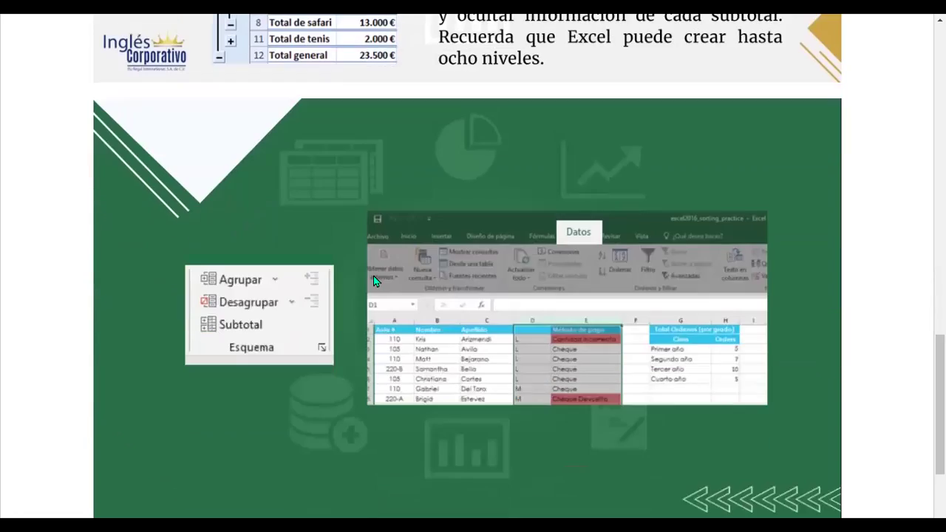
{"action": "scroll", "coordinate": [373, 277], "scroll_direction": "down", "scroll_amount": 1}
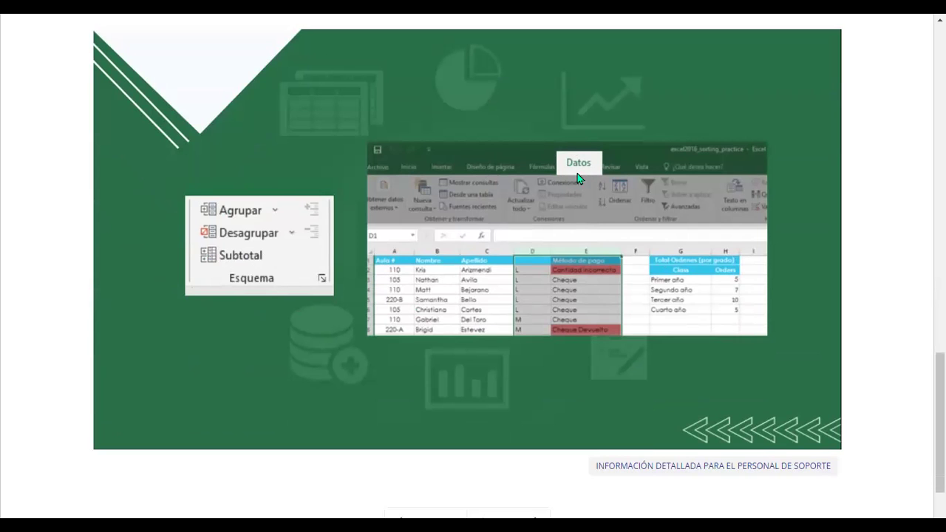
{"action": "scroll", "coordinate": [565, 380], "scroll_direction": "down", "scroll_amount": 2}
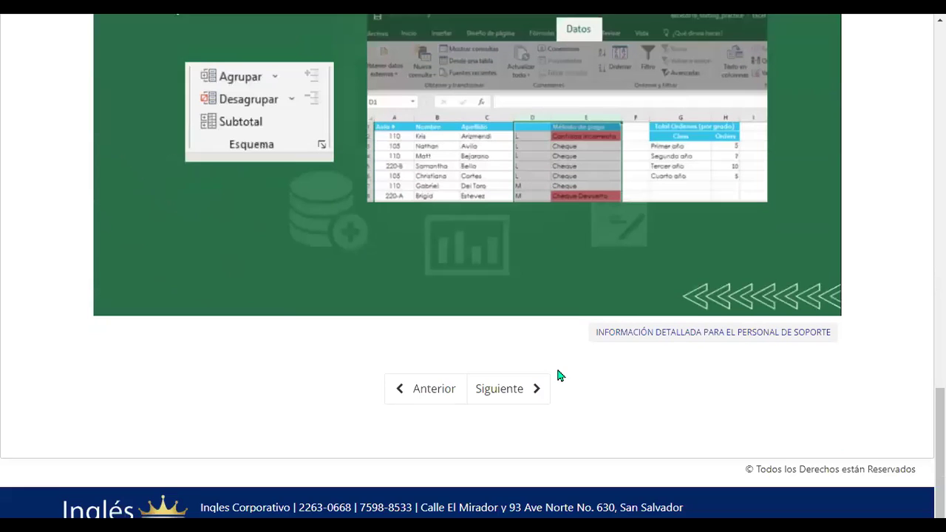
Advance to the 'Aprende a utilizar comando subtotal' lesson and scroll down to its video
{"action": "left_click", "coordinate": [517, 382]}
{"action": "scroll", "coordinate": [540, 333], "scroll_direction": "down", "scroll_amount": 1}
{"action": "scroll", "coordinate": [542, 338], "scroll_direction": "down", "scroll_amount": 3}
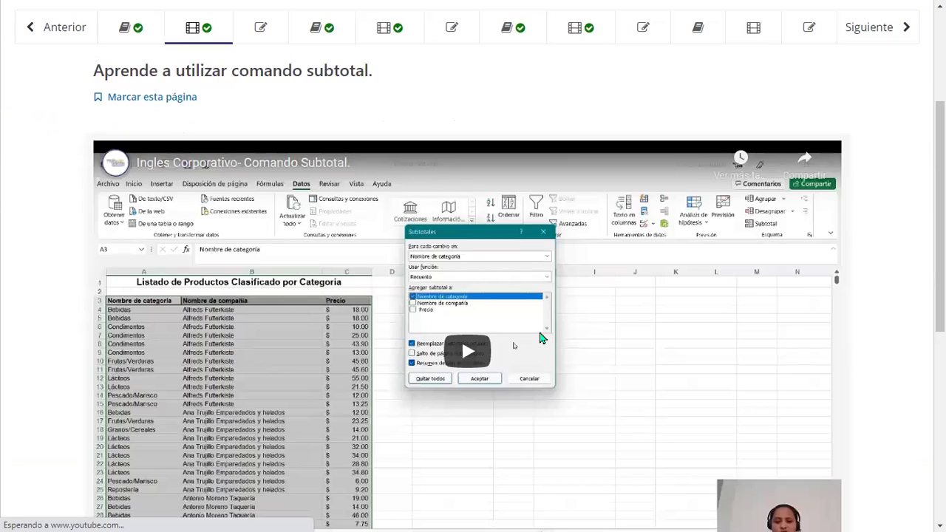
{"action": "scroll", "coordinate": [541, 338], "scroll_direction": "down", "scroll_amount": 1}
{"action": "scroll", "coordinate": [540, 338], "scroll_direction": "down", "scroll_amount": 1}
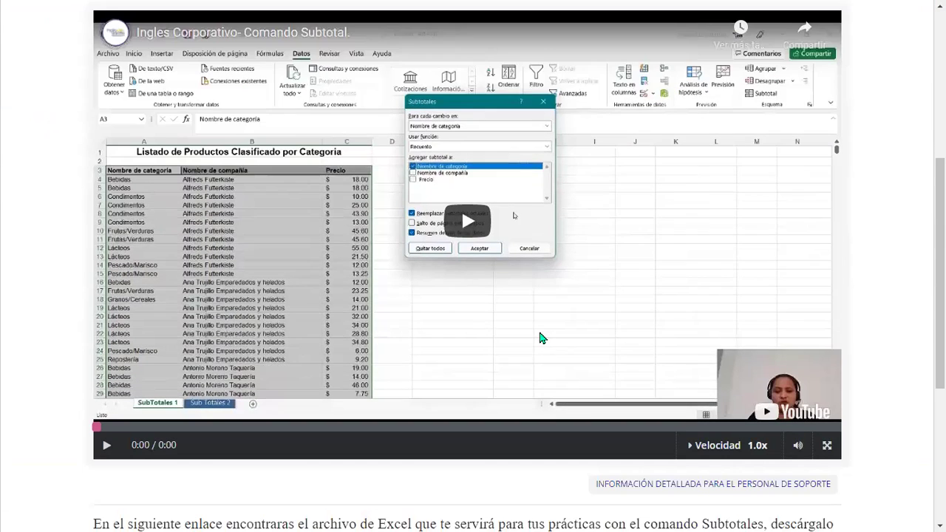
{"action": "scroll", "coordinate": [541, 334], "scroll_direction": "down", "scroll_amount": 4}
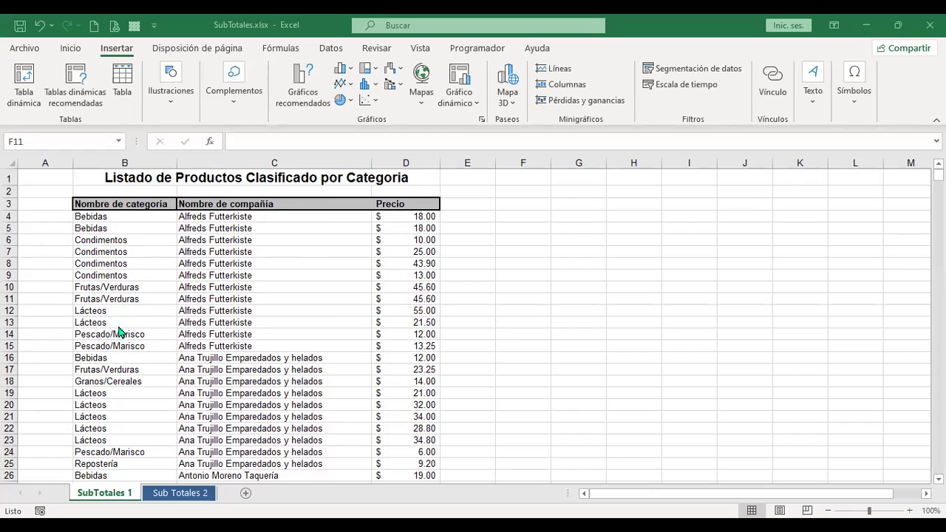
Compare the Frutas/Verduras rows 10–11 across category, company and price, then show the Datos tab
{"action": "left_click", "coordinate": [119, 216]}
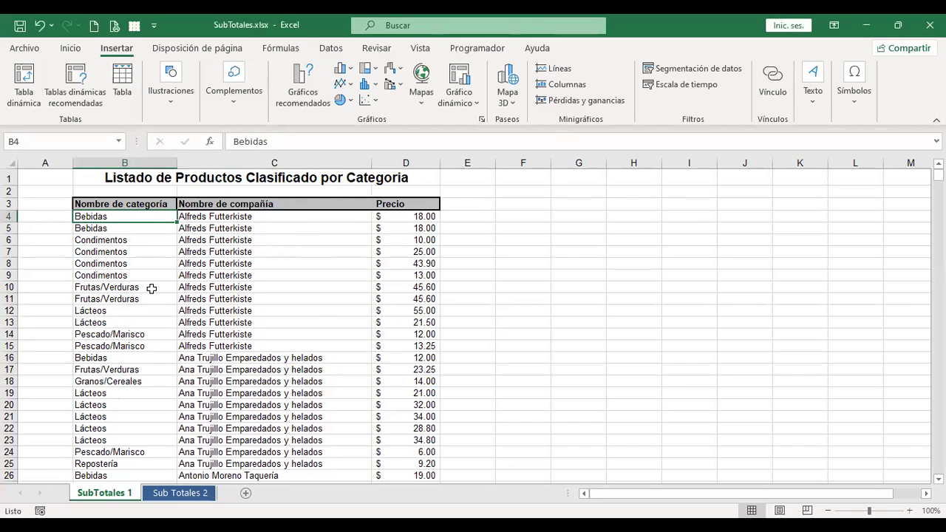
{"action": "left_click_drag", "start_coordinate": [151, 286], "coordinate": [152, 299]}
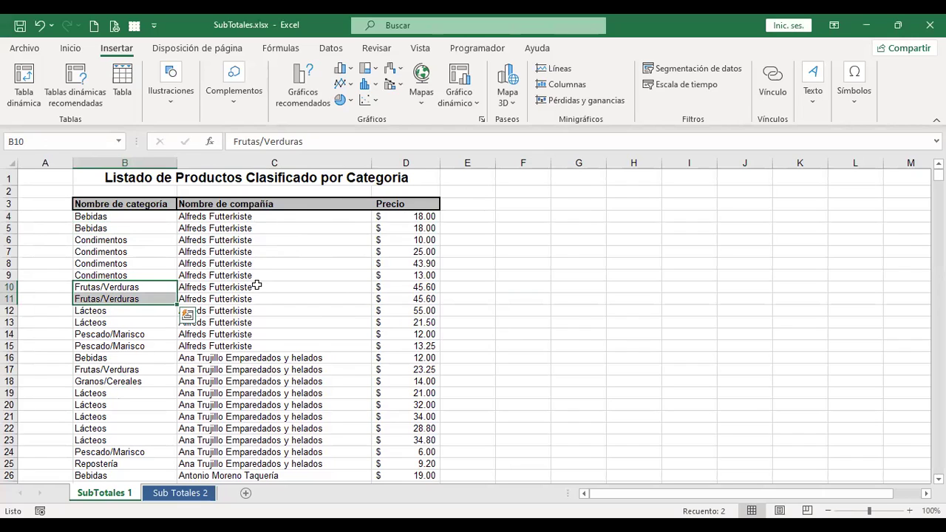
{"action": "left_click_drag", "start_coordinate": [256, 285], "coordinate": [258, 294]}
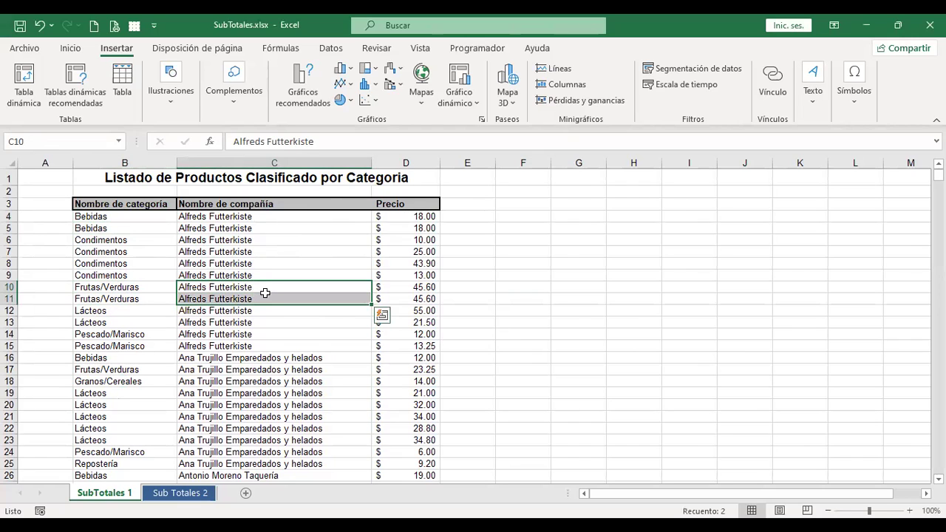
{"action": "left_click", "coordinate": [393, 288]}
{"action": "left_click_drag", "start_coordinate": [393, 290], "coordinate": [394, 294]}
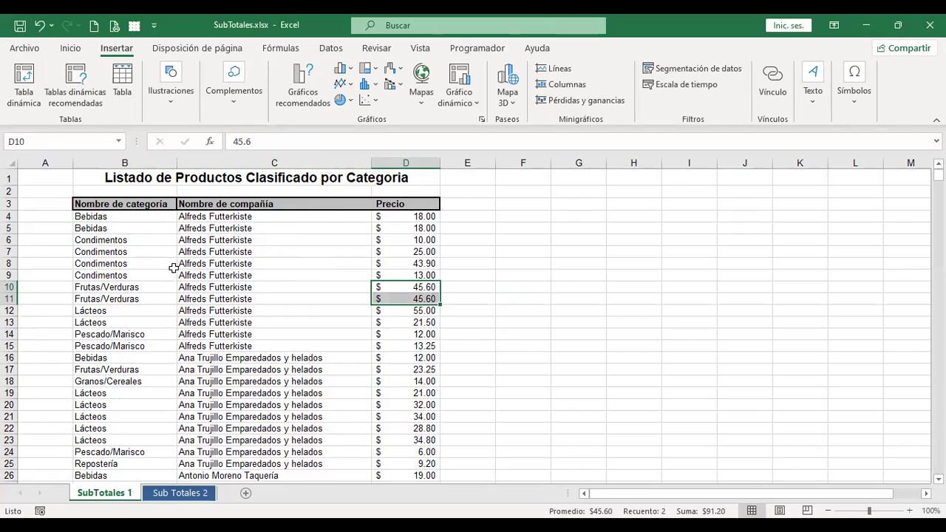
{"action": "left_click", "coordinate": [152, 219]}
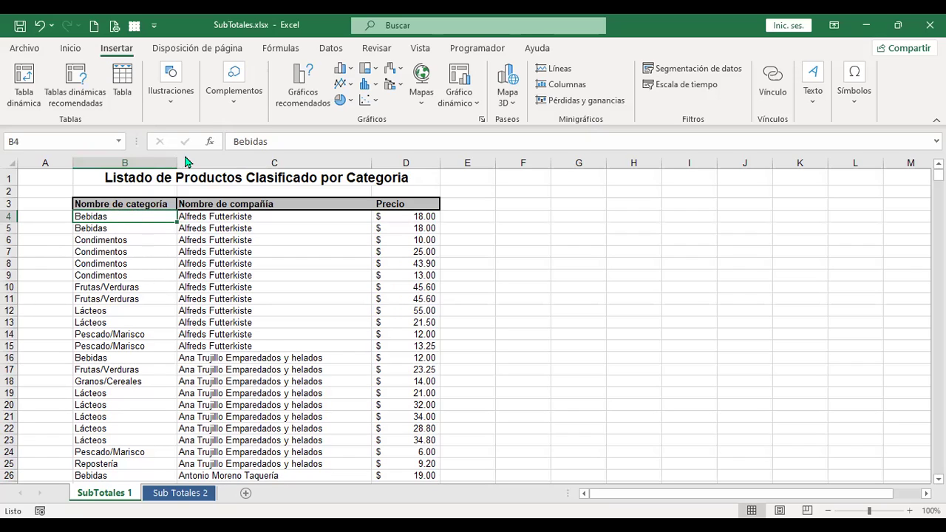
{"action": "left_click", "coordinate": [330, 49]}
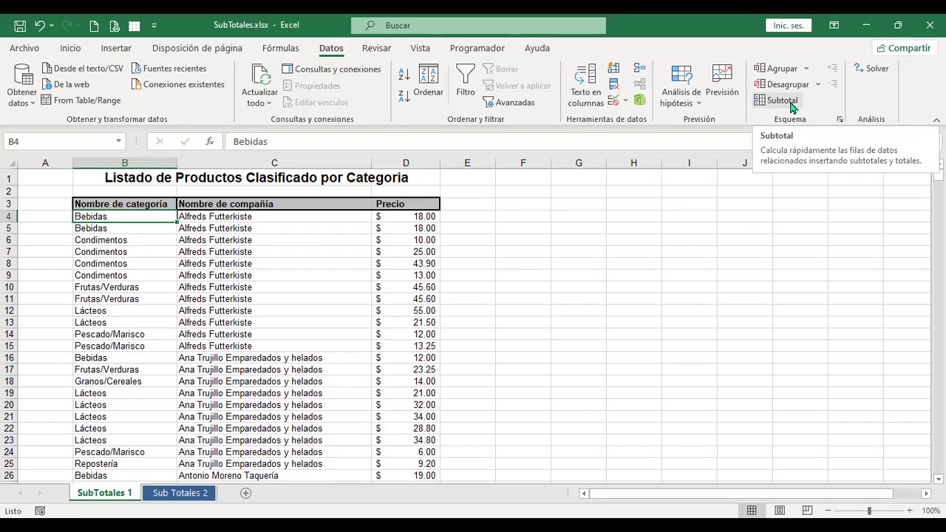
Open Subtotal for the product table, shift the dialog left, and list the grouping columns
{"action": "left_click", "coordinate": [790, 107]}
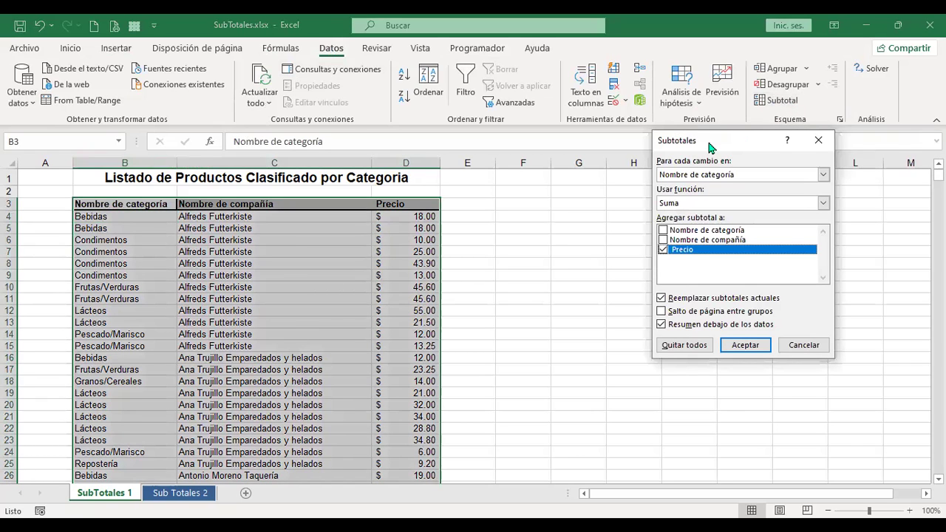
{"action": "left_click_drag", "start_coordinate": [709, 148], "coordinate": [580, 164]}
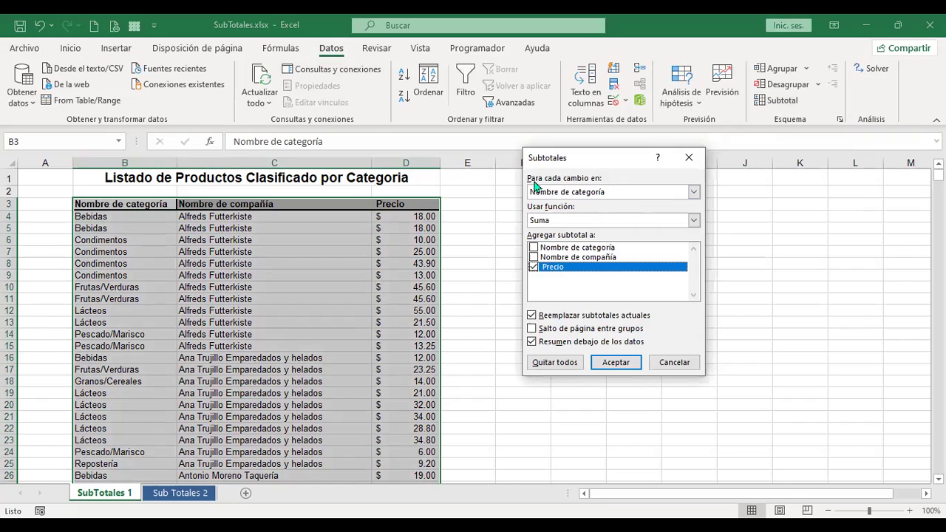
{"action": "left_click", "coordinate": [603, 194]}
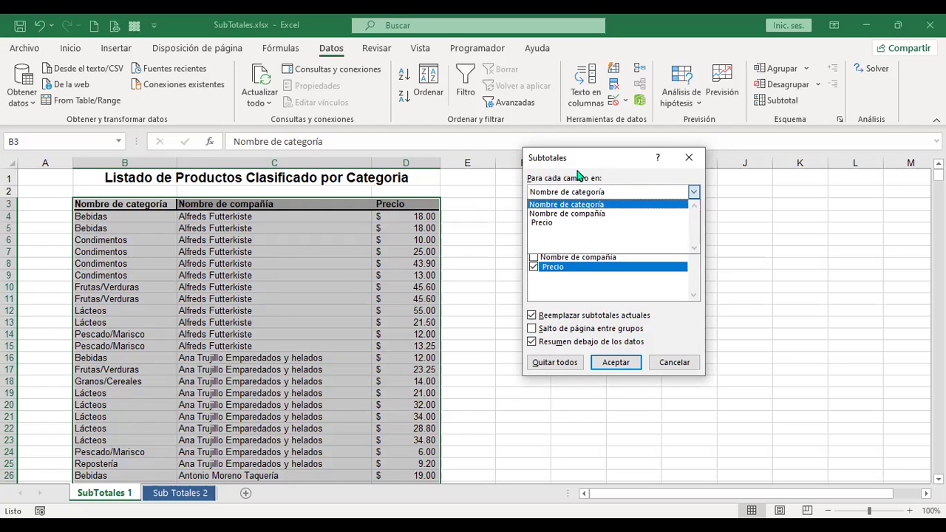
Keep Nombre de categoría as the grouping column and list the summary functions
{"action": "left_click", "coordinate": [577, 193]}
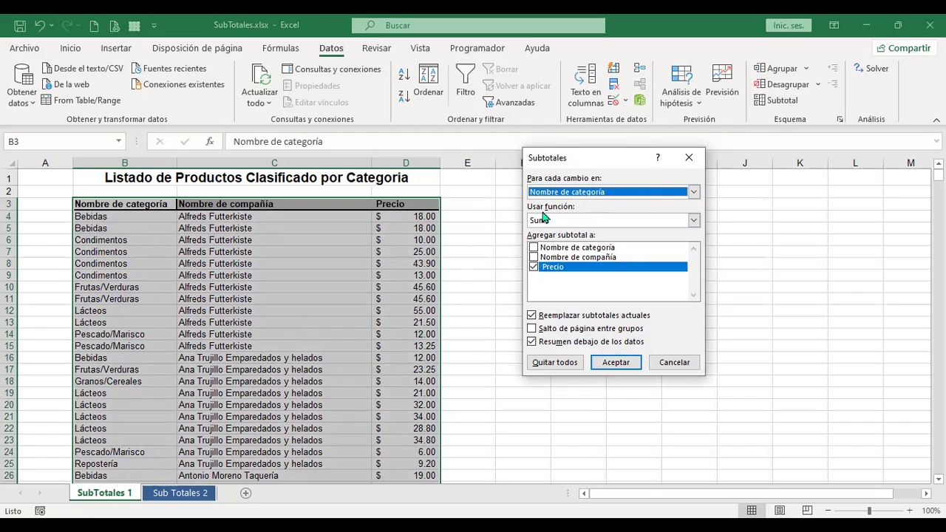
{"action": "left_click", "coordinate": [695, 222]}
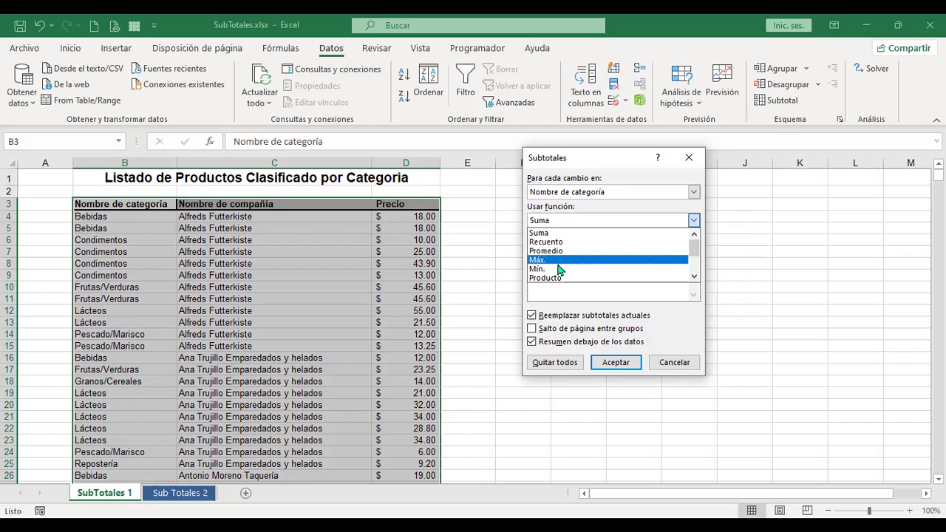
Keep Suma and apply Precio subtotals at each Nombre de categoría change
{"action": "left_click", "coordinate": [694, 277]}
{"action": "left_click", "coordinate": [693, 278]}
{"action": "left_click", "coordinate": [694, 277]}
{"action": "left_click", "coordinate": [694, 278]}
{"action": "left_click", "coordinate": [694, 278]}
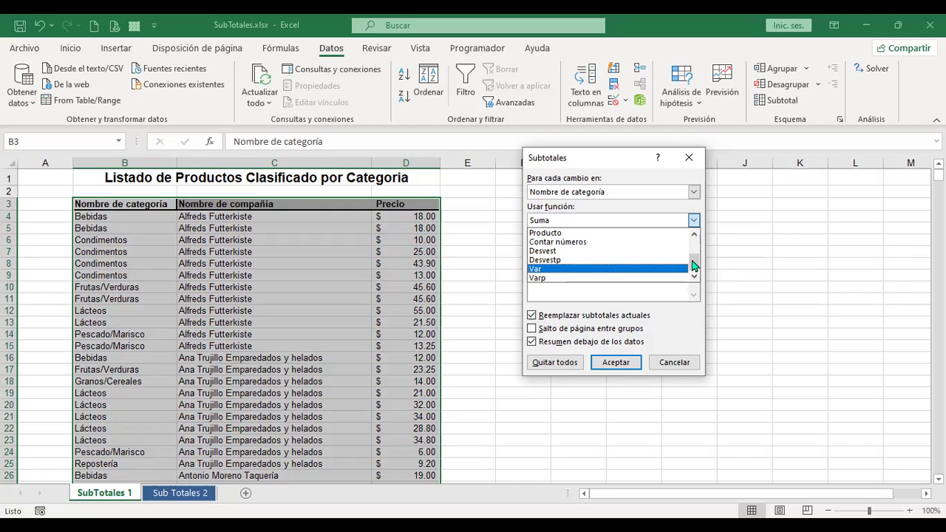
{"action": "left_click_drag", "start_coordinate": [694, 265], "coordinate": [693, 248]}
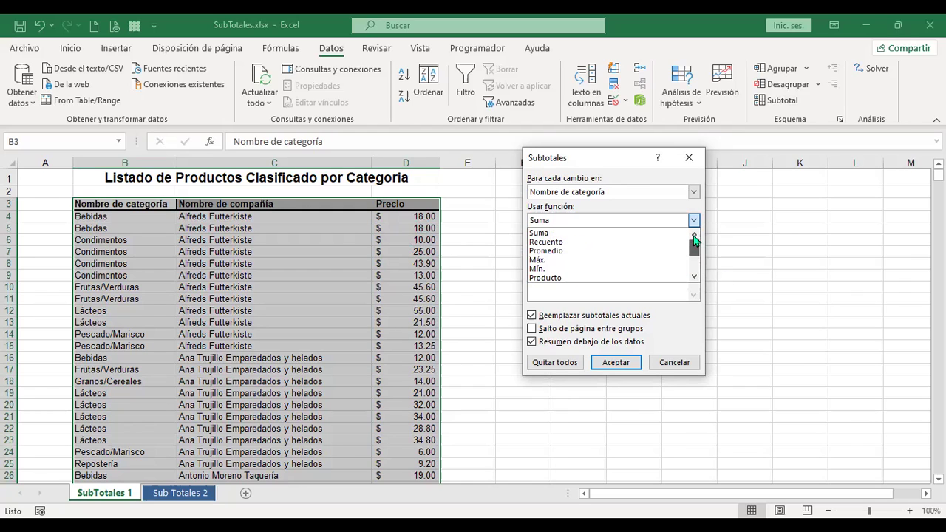
{"action": "left_click", "coordinate": [567, 220]}
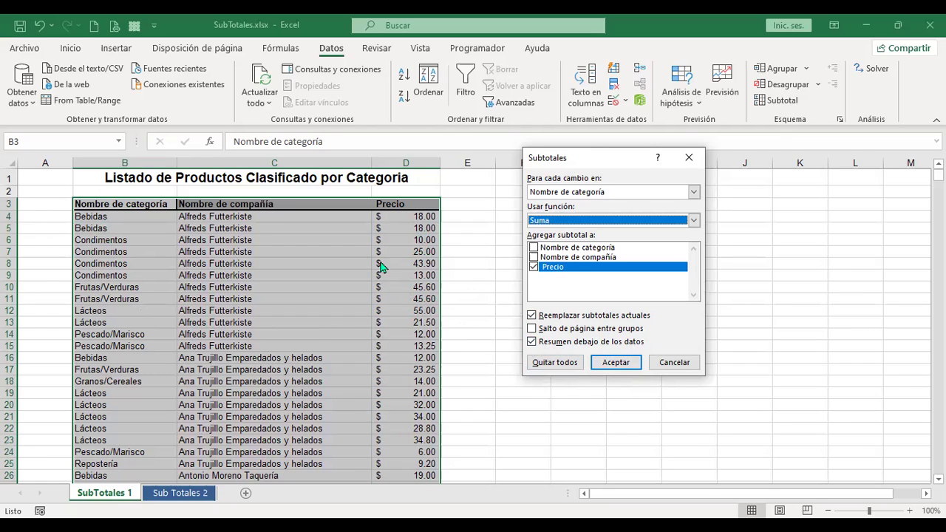
{"action": "left_click", "coordinate": [617, 364]}
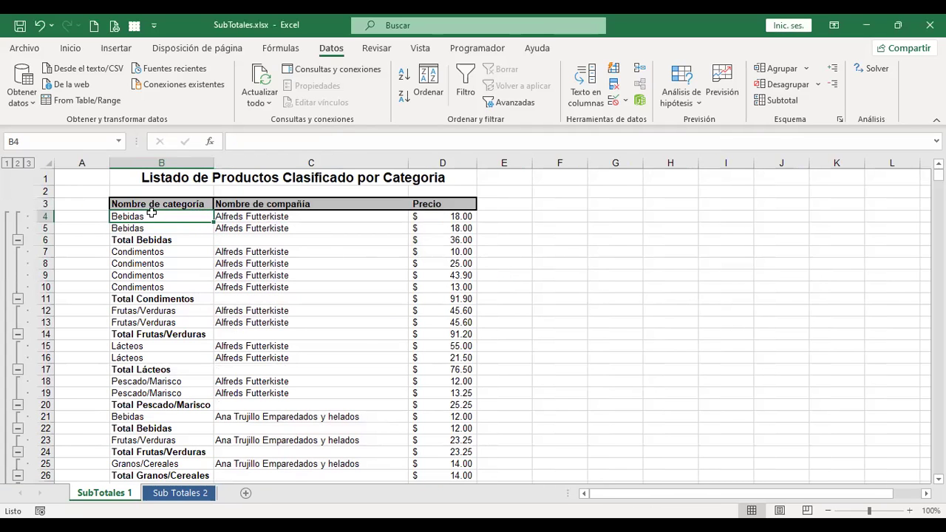
{"action": "left_click", "coordinate": [154, 244]}
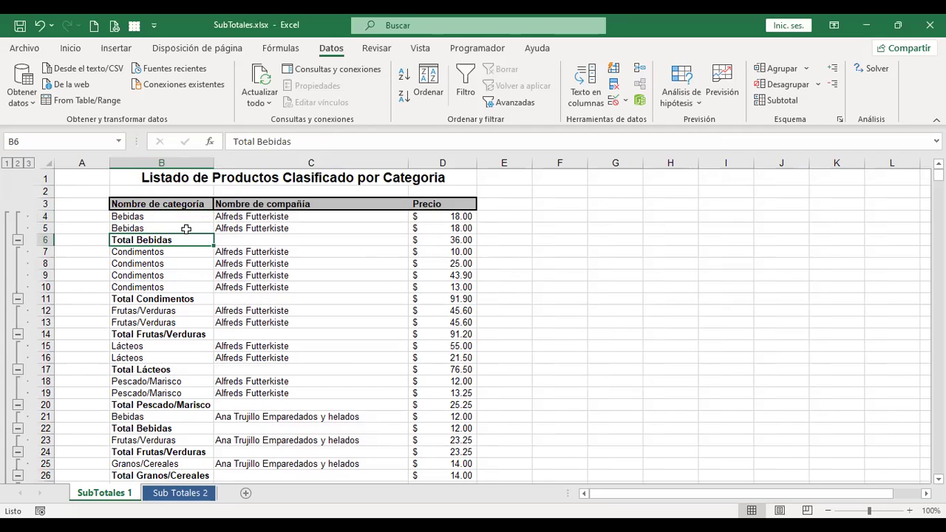
{"action": "left_click", "coordinate": [439, 240]}
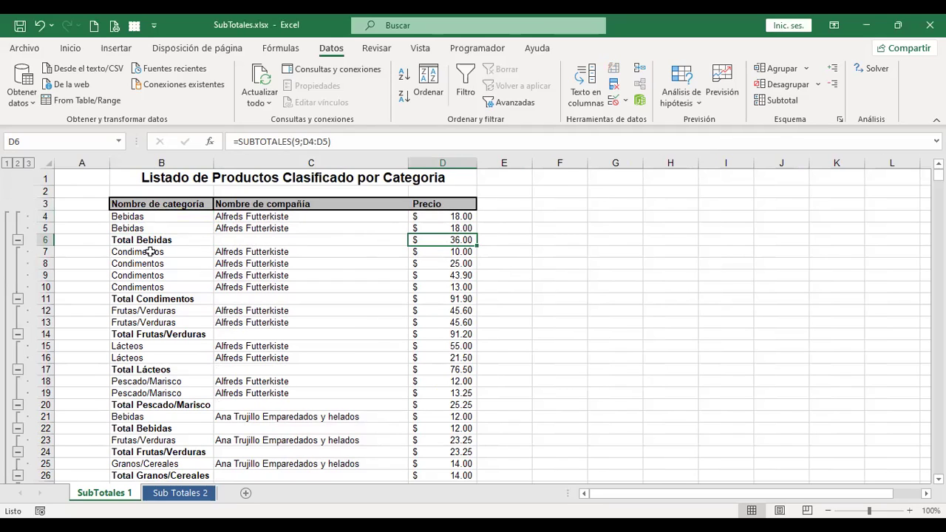
{"action": "left_click_drag", "start_coordinate": [150, 251], "coordinate": [151, 287]}
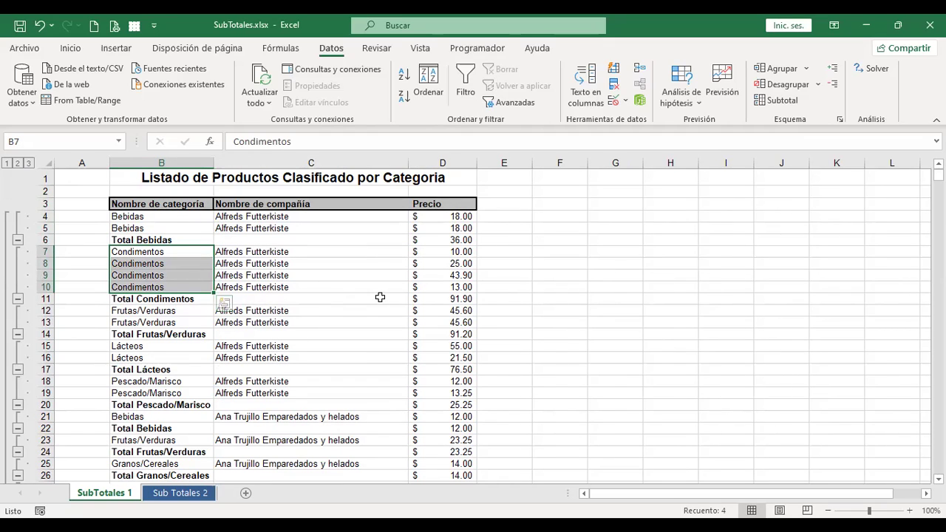
{"action": "left_click", "coordinate": [46, 298]}
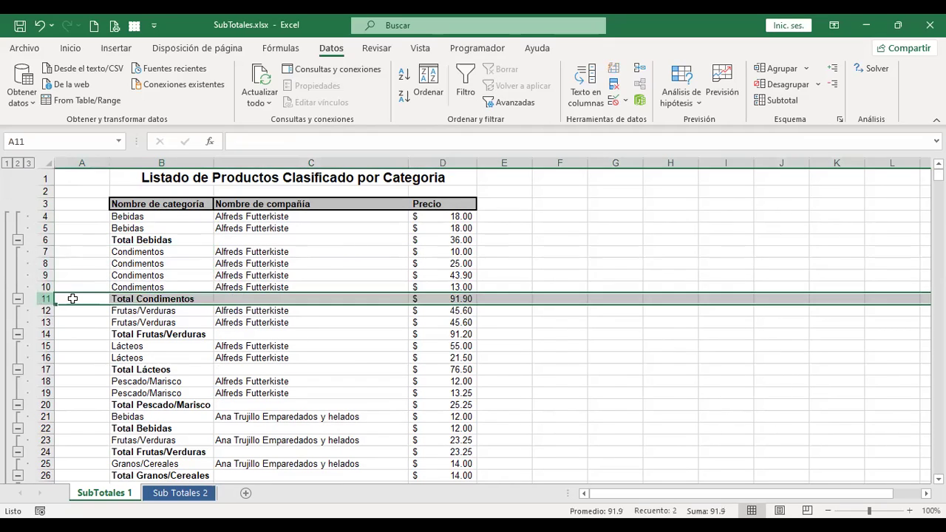
{"action": "left_click", "coordinate": [158, 334]}
{"action": "left_click", "coordinate": [236, 332]}
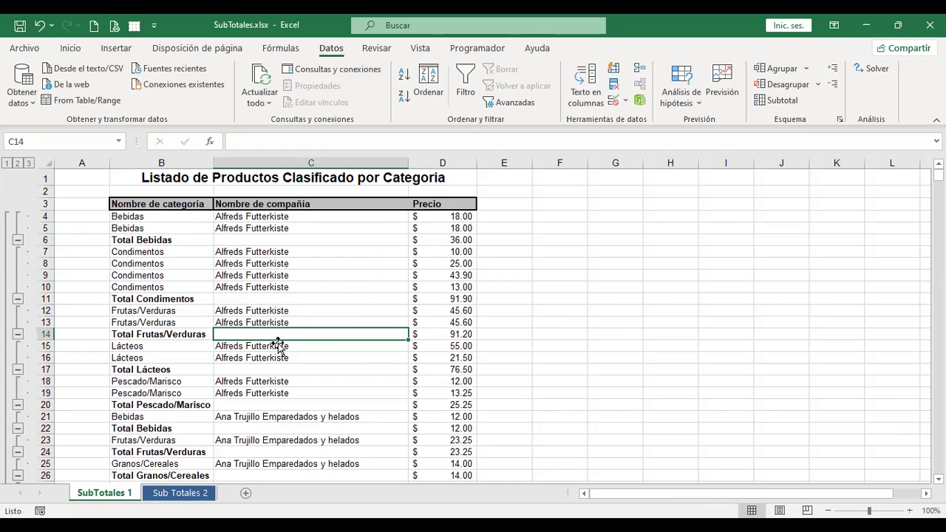
{"action": "scroll", "coordinate": [274, 344], "scroll_direction": "down", "scroll_amount": 1}
{"action": "scroll", "coordinate": [72, 288], "scroll_direction": "up", "scroll_amount": 1}
Collapse to the grand total, inspect its SUBTOTALES formula in D2757, then show outline level 2
{"action": "left_click", "coordinate": [7, 164]}
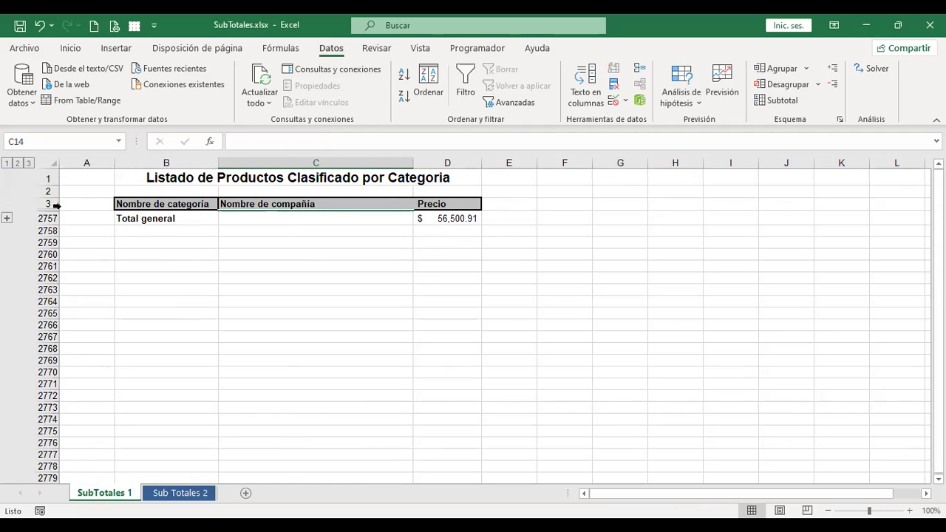
{"action": "left_click", "coordinate": [470, 220]}
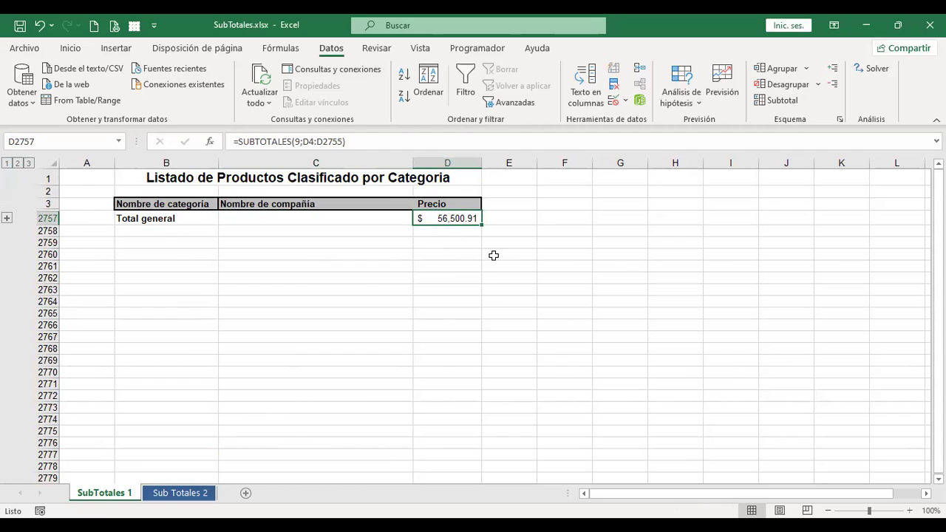
{"action": "left_click", "coordinate": [17, 163]}
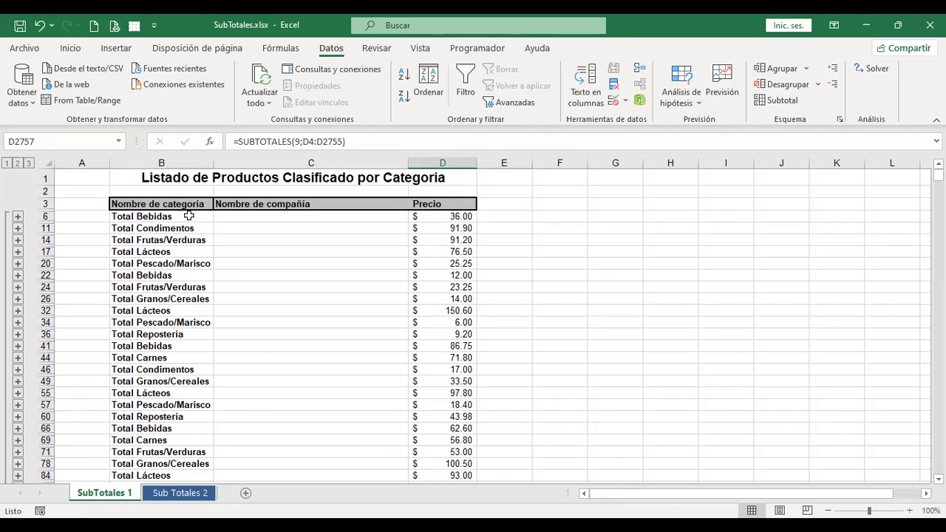
{"action": "left_click", "coordinate": [153, 215]}
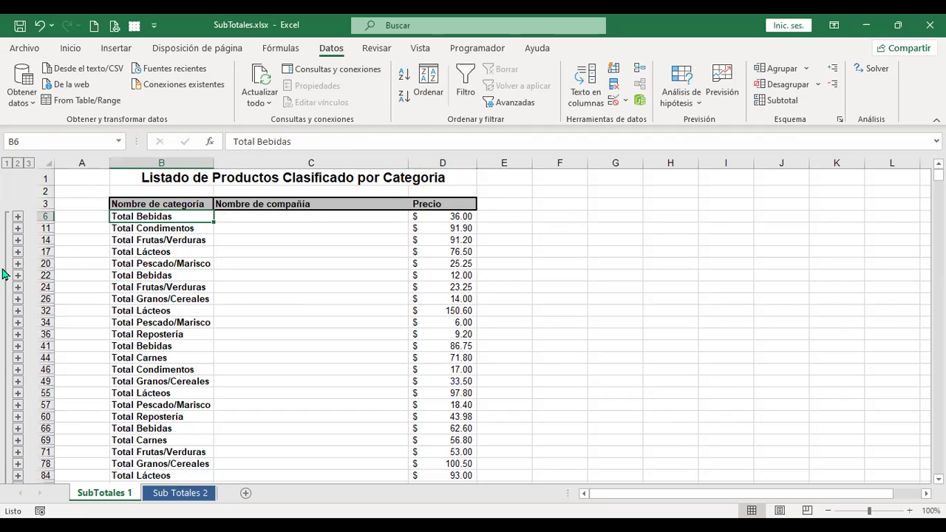
{"action": "left_click", "coordinate": [28, 163]}
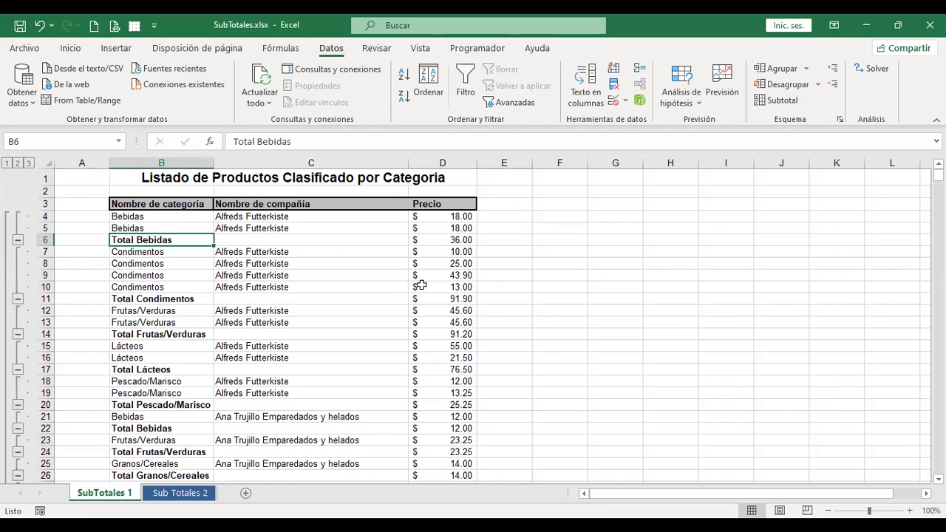
{"action": "left_click", "coordinate": [17, 163]}
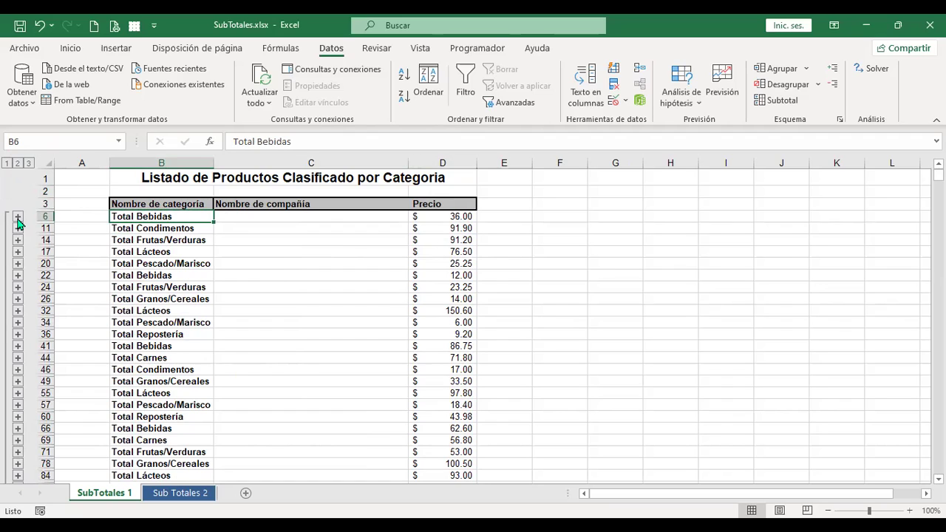
{"action": "left_click", "coordinate": [17, 218]}
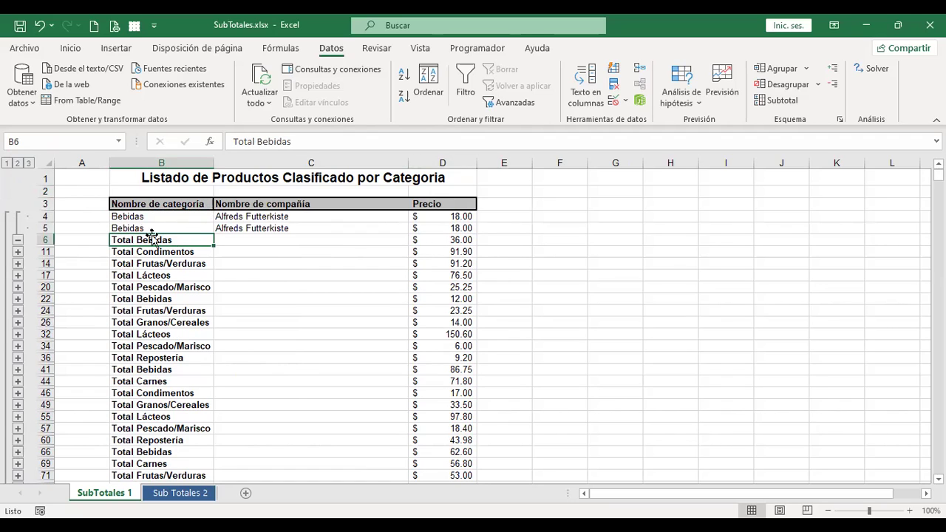
{"action": "left_click", "coordinate": [19, 242]}
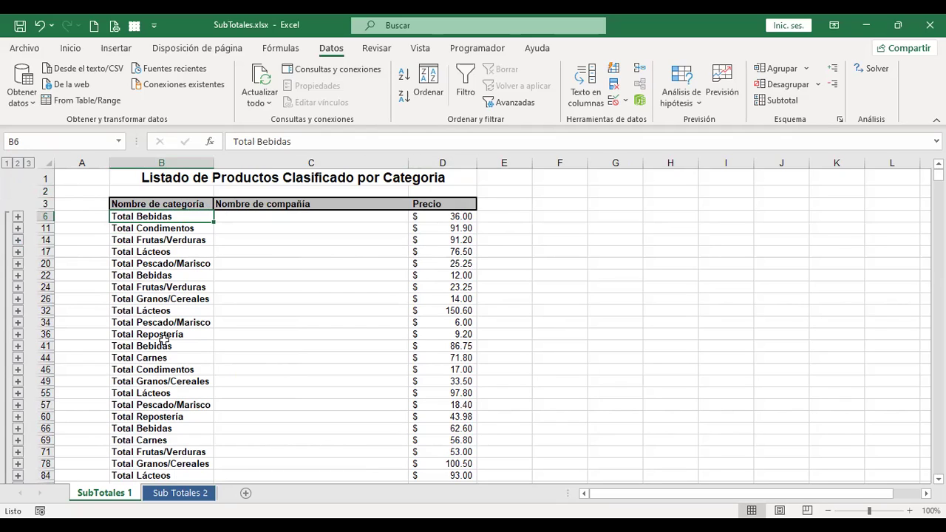
{"action": "left_click", "coordinate": [17, 335]}
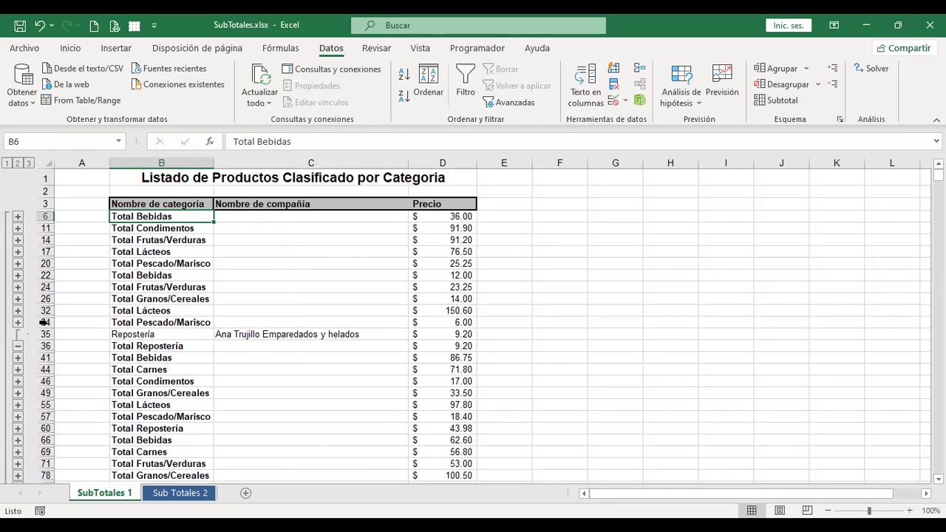
{"action": "left_click", "coordinate": [18, 347]}
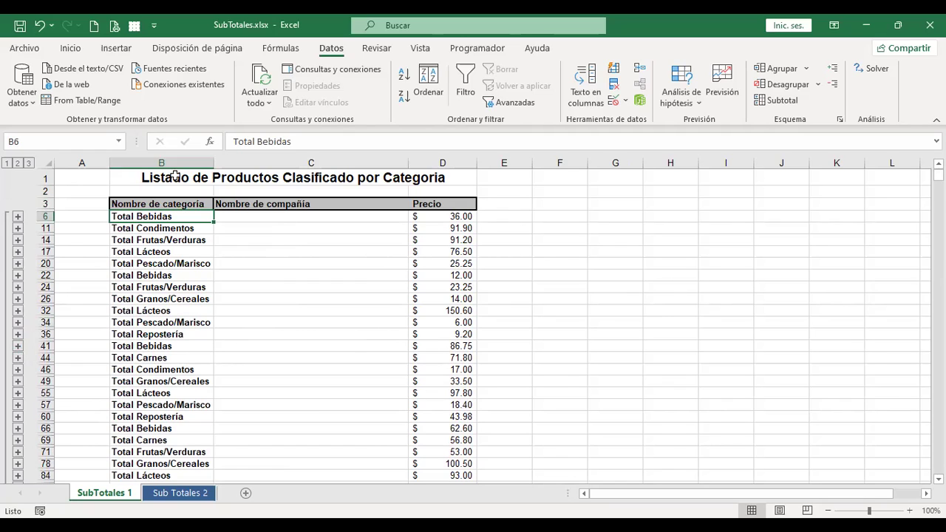
Expand the outline to level 3 and bring up the Ordenar sort dialog
{"action": "left_click", "coordinate": [28, 163]}
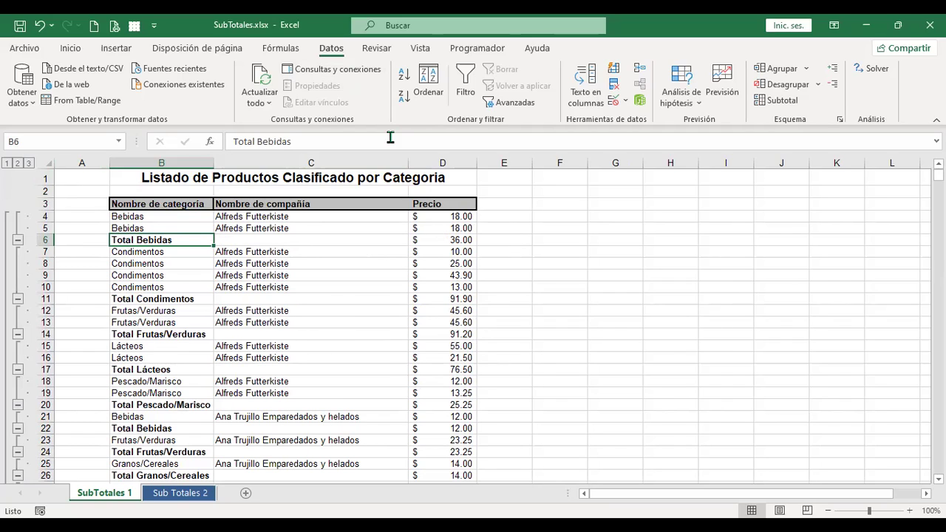
{"action": "left_click", "coordinate": [427, 88]}
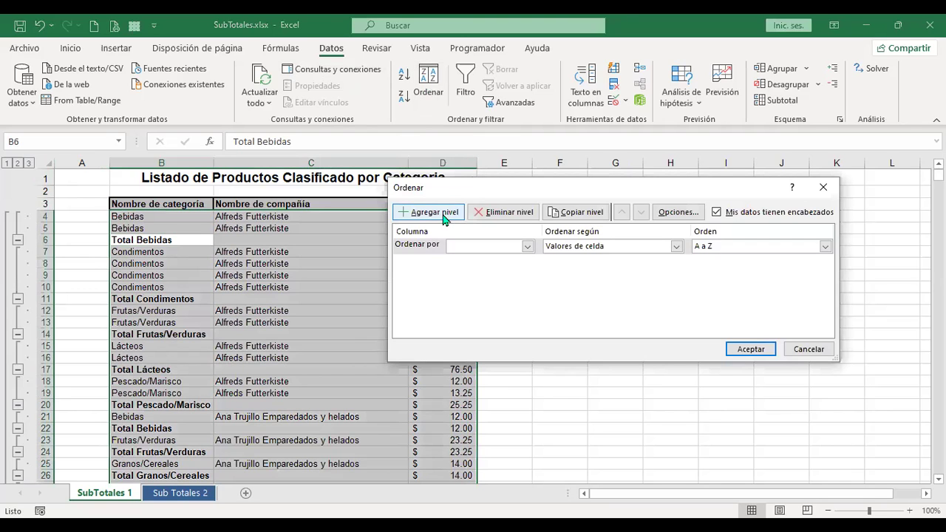
Try sorting by Nombre de categoría, then cancel at the warning that subtotals must be removed
{"action": "left_click", "coordinate": [527, 246]}
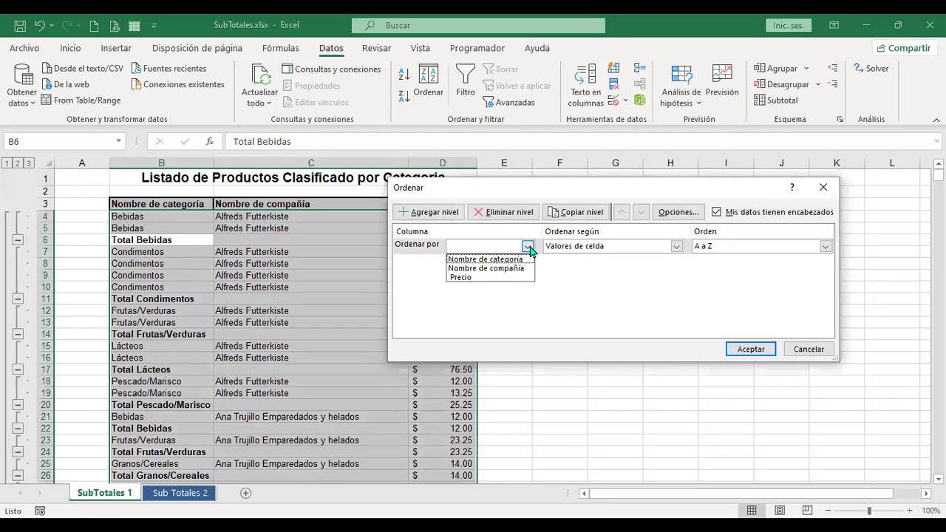
{"action": "left_click", "coordinate": [516, 258]}
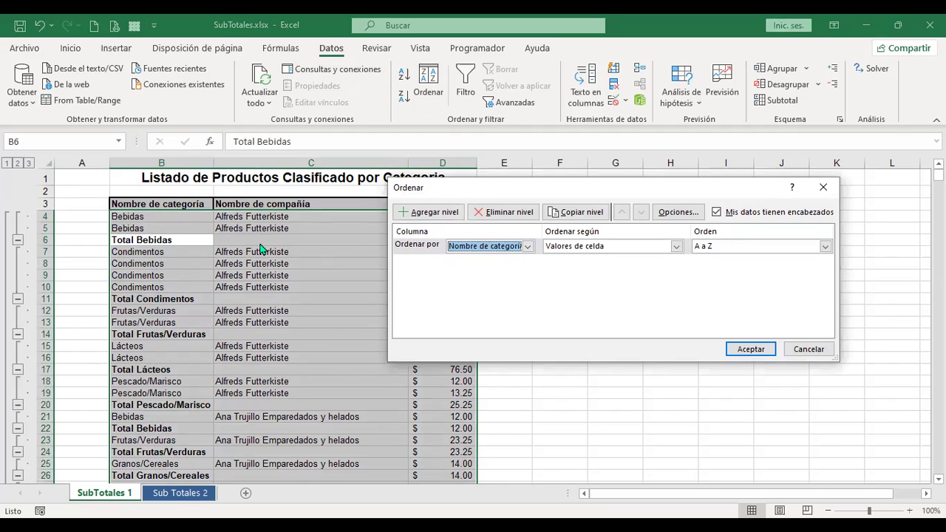
{"action": "left_click", "coordinate": [768, 352]}
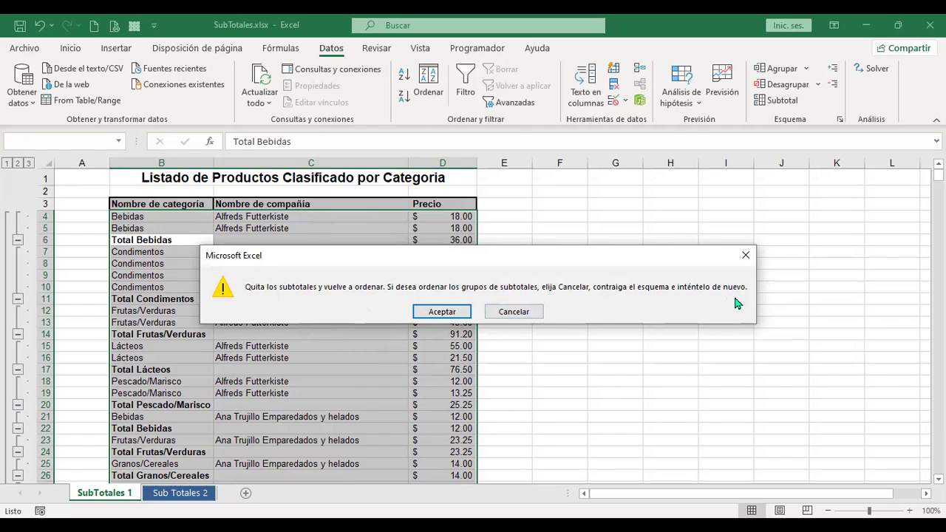
{"action": "left_click", "coordinate": [522, 315]}
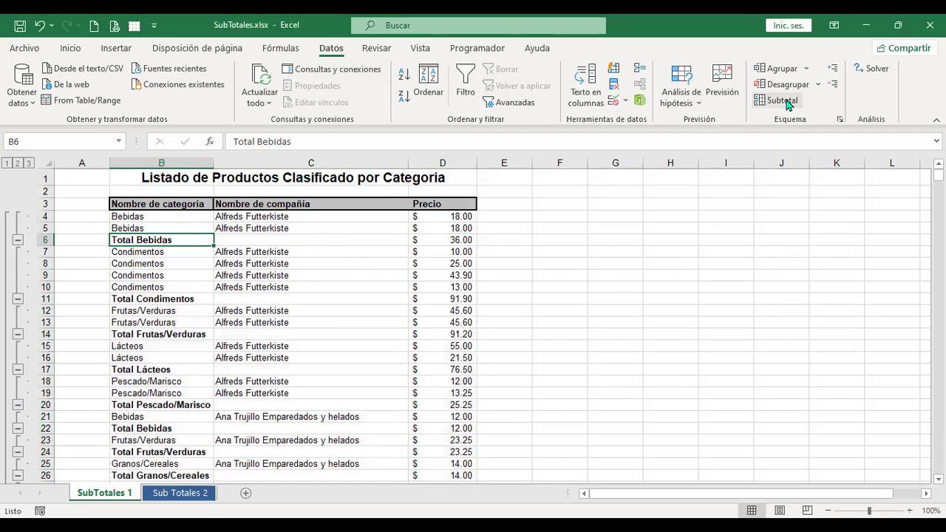
Remove all subtotals, then sort the list A to Z by Nombre de categoría
{"action": "left_click", "coordinate": [787, 102]}
{"action": "left_click", "coordinate": [559, 362]}
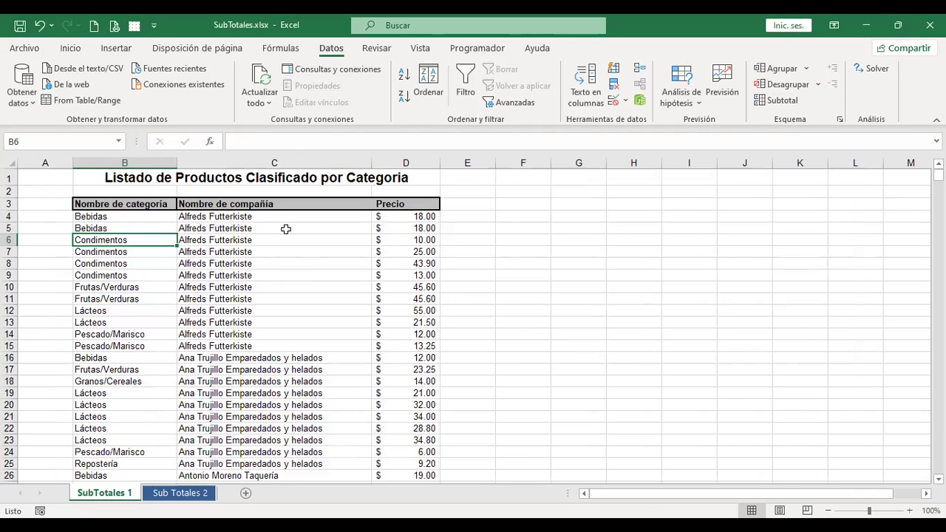
{"action": "left_click", "coordinate": [432, 74]}
{"action": "left_click", "coordinate": [529, 248]}
{"action": "left_click", "coordinate": [507, 258]}
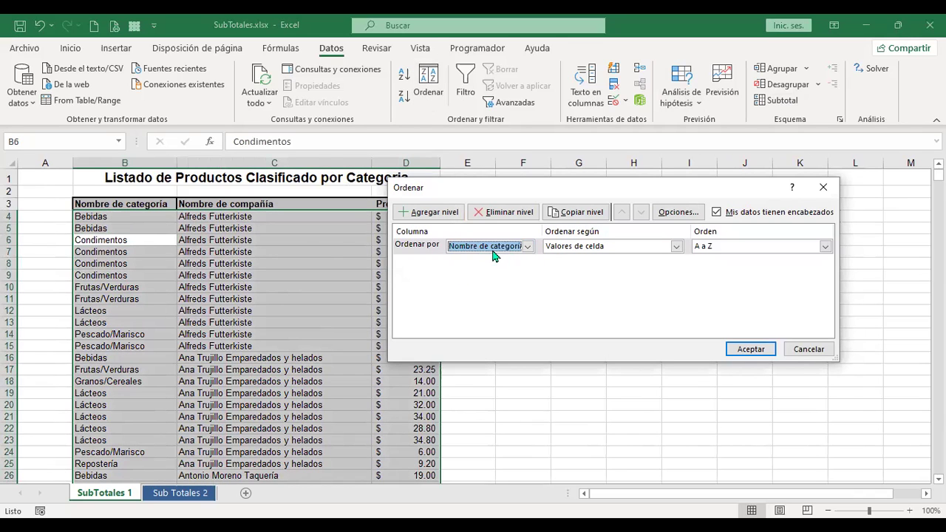
{"action": "left_click", "coordinate": [755, 349]}
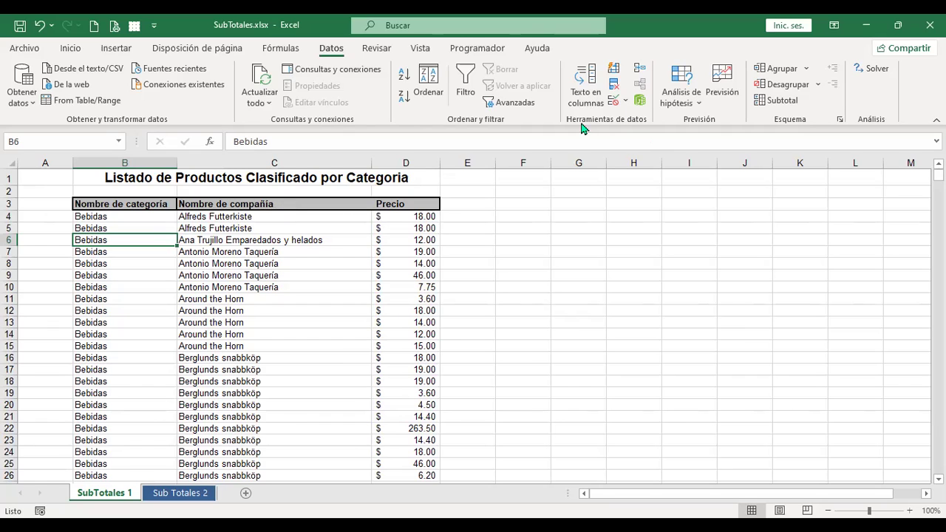
Add Suma of Precio subtotals per Nombre de categoría and collapse to outline level 2
{"action": "left_click", "coordinate": [783, 102]}
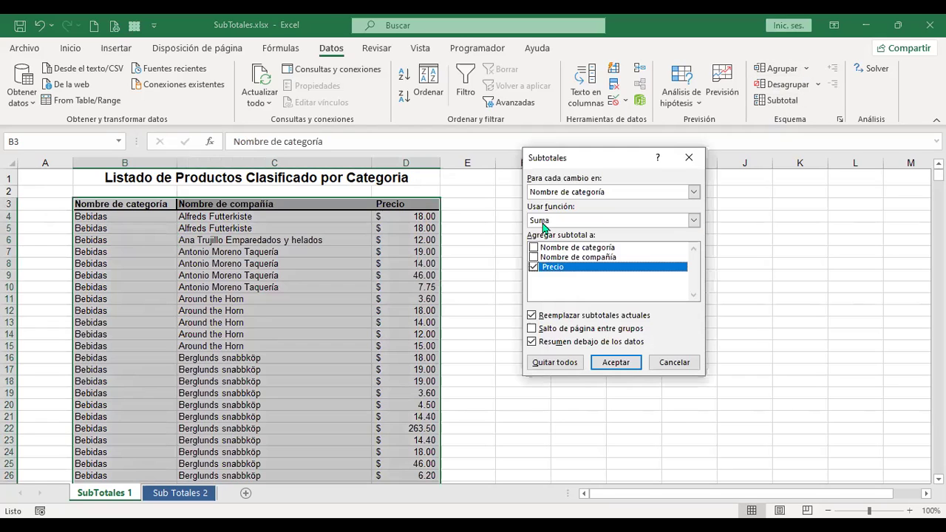
{"action": "left_click", "coordinate": [603, 362]}
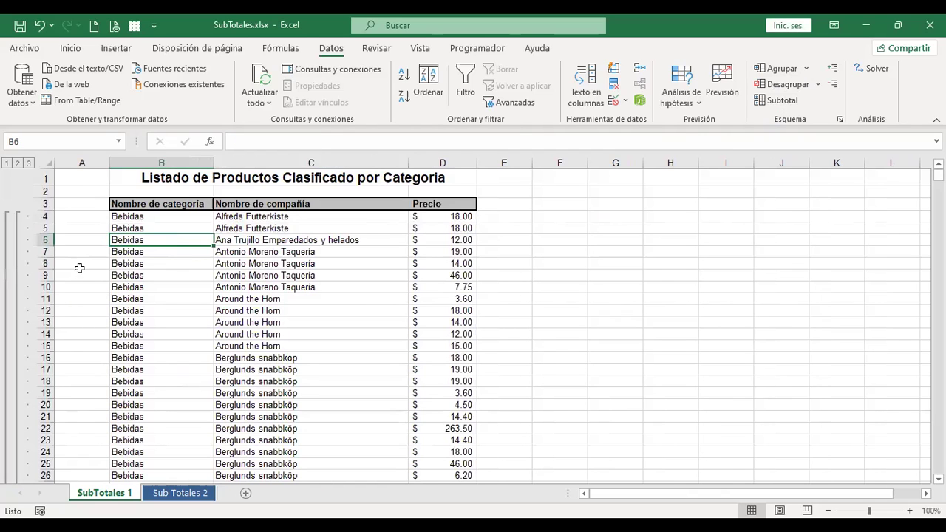
{"action": "left_click", "coordinate": [17, 164]}
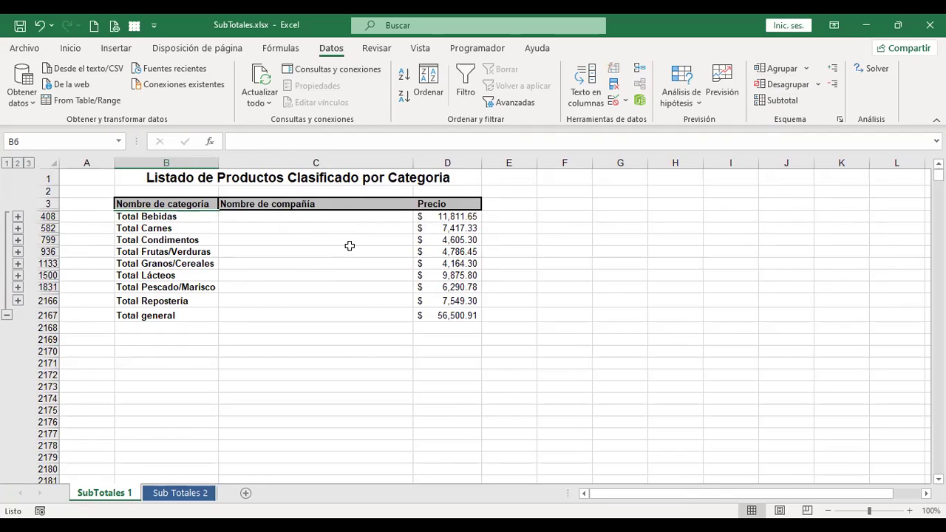
Select the Total Bebidas row and expand the Bebidas group to show its products
{"action": "left_click", "coordinate": [195, 217]}
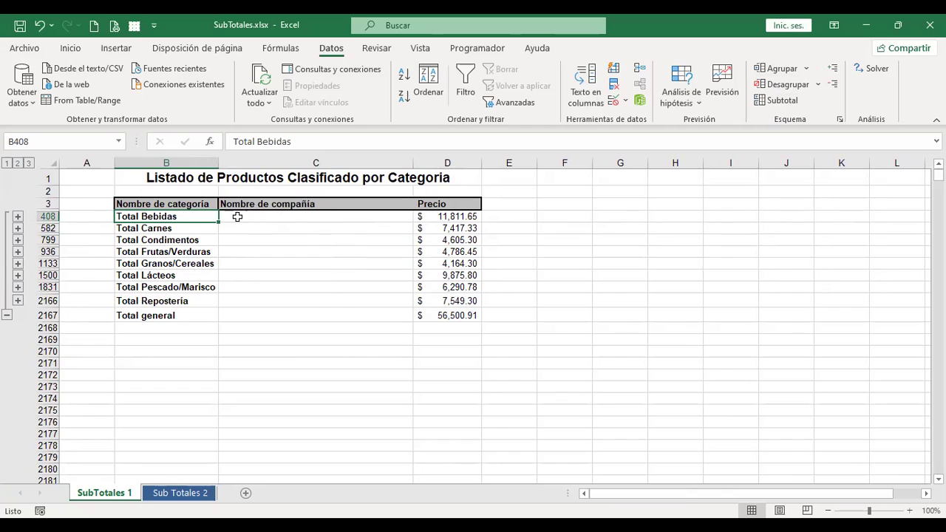
{"action": "left_click", "coordinate": [280, 215]}
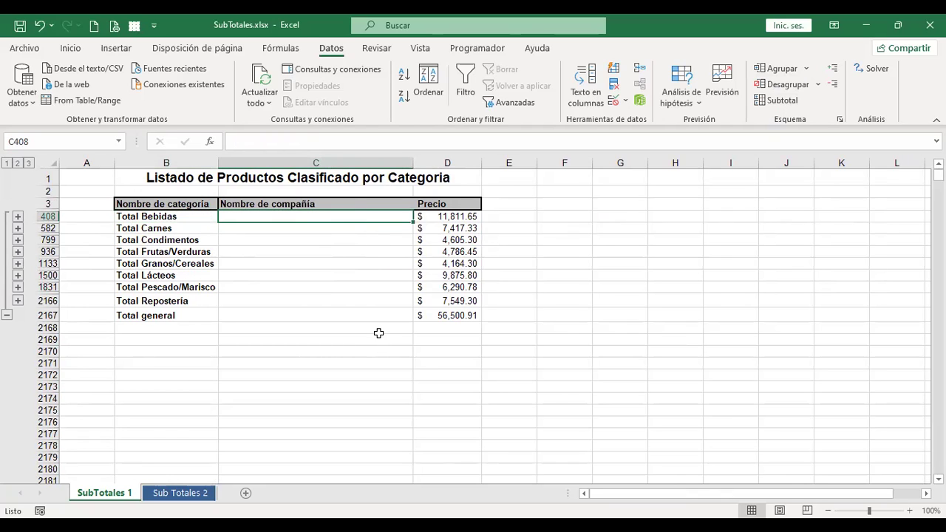
{"action": "left_click", "coordinate": [18, 217]}
{"action": "scroll", "coordinate": [219, 312], "scroll_direction": "up", "scroll_amount": 2}
{"action": "scroll", "coordinate": [218, 311], "scroll_direction": "up", "scroll_amount": 14}
{"action": "scroll", "coordinate": [219, 311], "scroll_direction": "up", "scroll_amount": 16}
{"action": "scroll", "coordinate": [219, 312], "scroll_direction": "up", "scroll_amount": 8}
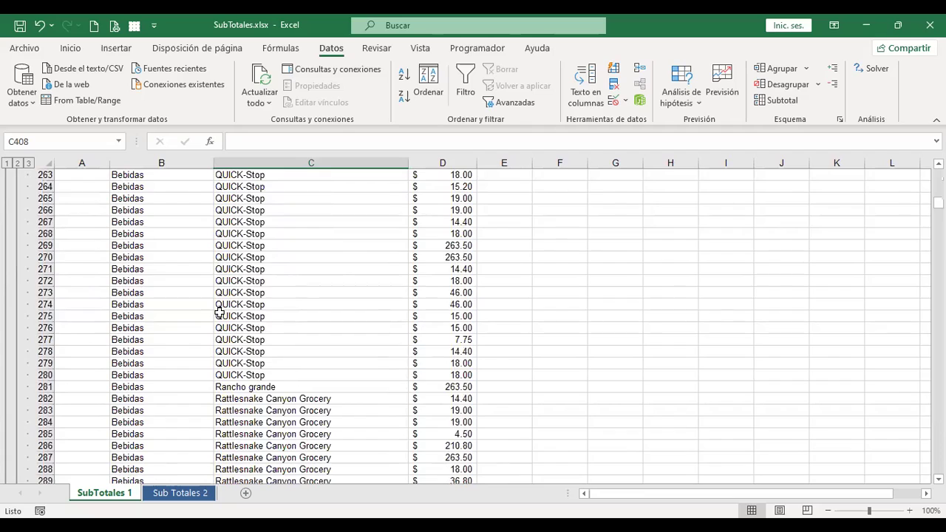
Browse the list from the top of the sheet down toward its end and back to A1
{"action": "key", "text": "ctrl+Home"}
{"action": "scroll", "coordinate": [60, 275], "scroll_direction": "down", "scroll_amount": 7}
{"action": "scroll", "coordinate": [51, 333], "scroll_direction": "down", "scroll_amount": 6}
{"action": "scroll", "coordinate": [51, 333], "scroll_direction": "down", "scroll_amount": 14}
{"action": "scroll", "coordinate": [47, 331], "scroll_direction": "down", "scroll_amount": 9}
{"action": "scroll", "coordinate": [47, 332], "scroll_direction": "down", "scroll_amount": 16}
{"action": "scroll", "coordinate": [46, 334], "scroll_direction": "down", "scroll_amount": 8}
{"action": "scroll", "coordinate": [46, 334], "scroll_direction": "down", "scroll_amount": 9}
{"action": "scroll", "coordinate": [45, 347], "scroll_direction": "down", "scroll_amount": 16}
{"action": "scroll", "coordinate": [45, 357], "scroll_direction": "down", "scroll_amount": 10}
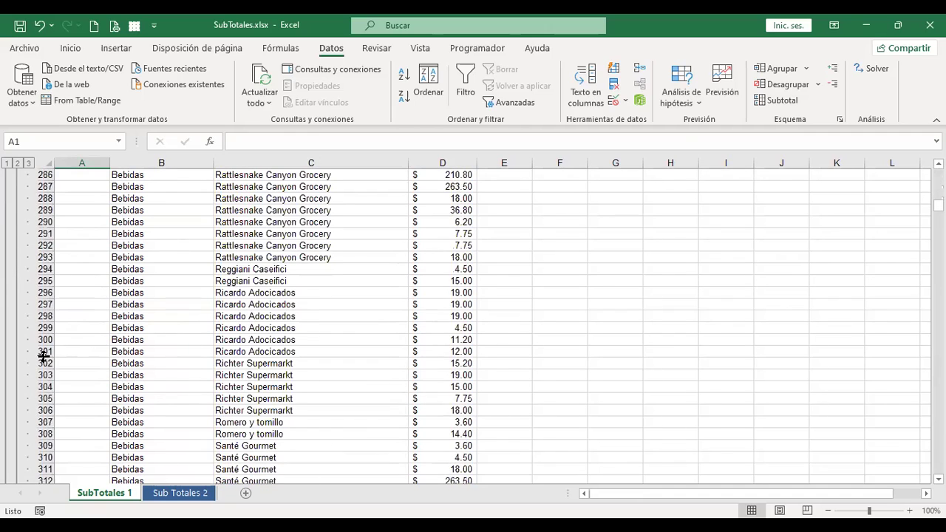
{"action": "key", "text": "ctrl+Down"}
{"action": "key", "text": "ctrl+Down"}
{"action": "key", "text": "ctrl+Down"}
{"action": "scroll", "coordinate": [53, 338], "scroll_direction": "up", "scroll_amount": 5}
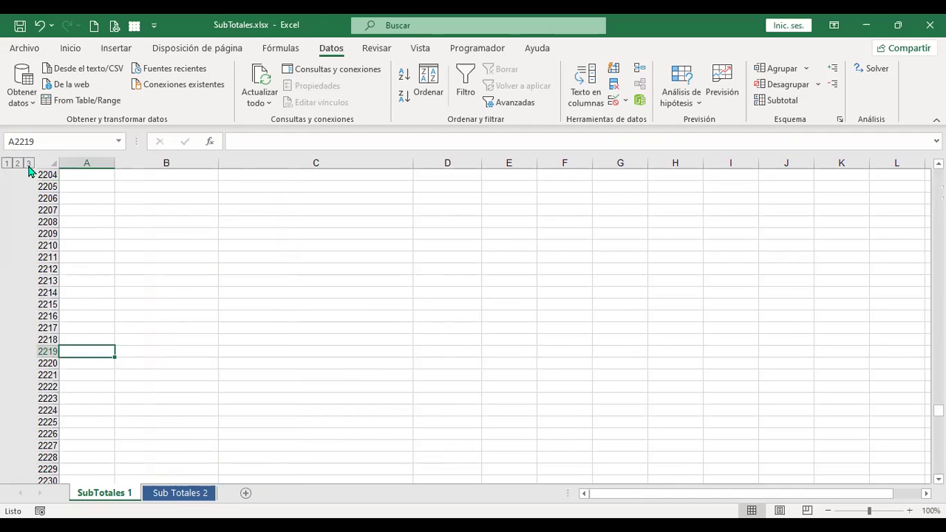
{"action": "scroll", "coordinate": [557, 372], "scroll_direction": "up", "scroll_amount": 3}
{"action": "key", "text": "ctrl+Home"}
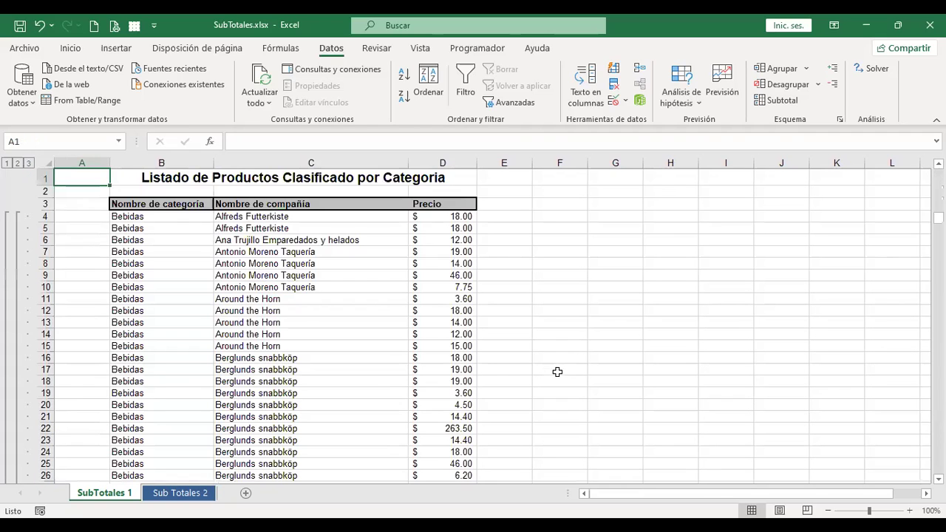
Switch between outline levels 1, 2 and 3, ending on category totals only
{"action": "left_click", "coordinate": [9, 165]}
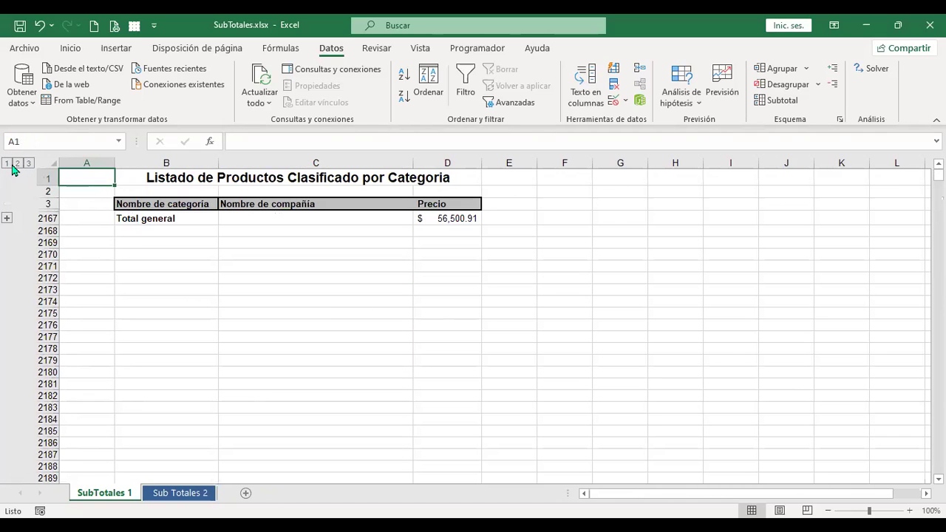
{"action": "left_click", "coordinate": [17, 164]}
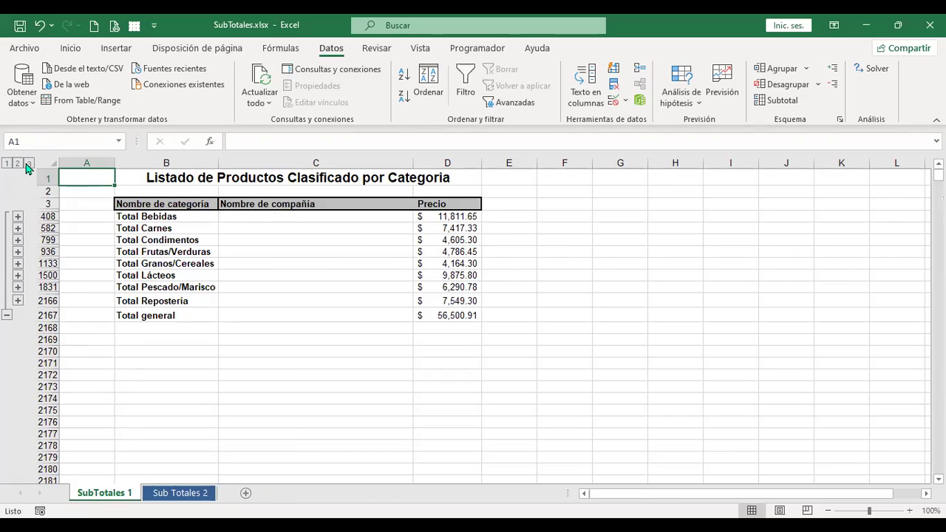
{"action": "left_click", "coordinate": [28, 164]}
{"action": "left_click", "coordinate": [17, 164]}
Expand the Repostería group to show its product detail rows
{"action": "left_click", "coordinate": [17, 301]}
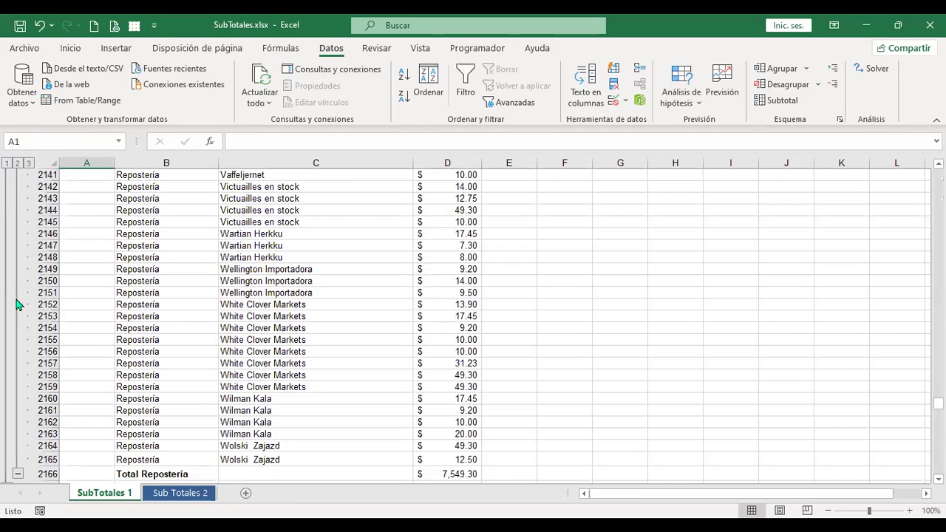
{"action": "scroll", "coordinate": [409, 319], "scroll_direction": "up", "scroll_amount": 2}
{"action": "scroll", "coordinate": [209, 326], "scroll_direction": "up", "scroll_amount": 2}
{"action": "scroll", "coordinate": [210, 325], "scroll_direction": "up", "scroll_amount": 3}
{"action": "scroll", "coordinate": [210, 326], "scroll_direction": "up", "scroll_amount": 1}
{"action": "scroll", "coordinate": [209, 326], "scroll_direction": "up", "scroll_amount": 3}
{"action": "scroll", "coordinate": [210, 326], "scroll_direction": "up", "scroll_amount": 4}
{"action": "scroll", "coordinate": [210, 326], "scroll_direction": "up", "scroll_amount": 4}
{"action": "scroll", "coordinate": [210, 326], "scroll_direction": "up", "scroll_amount": 5}
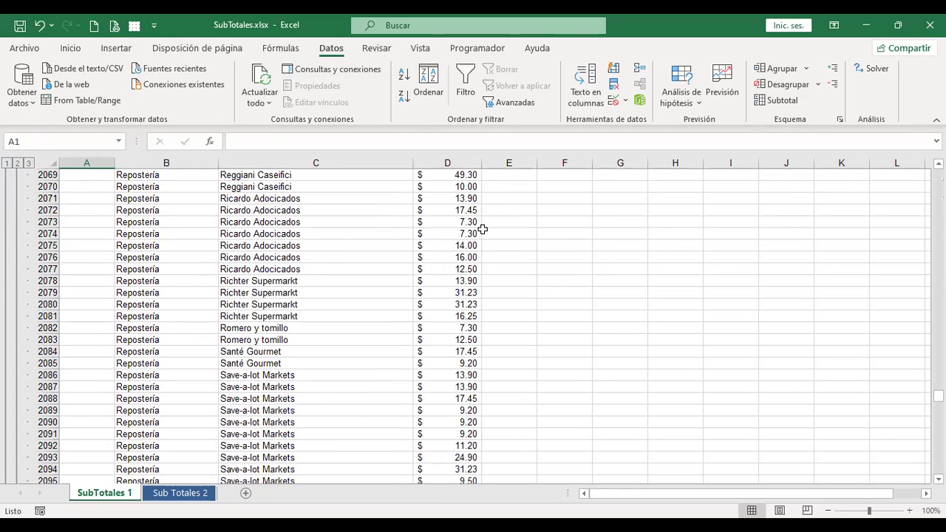
Return to A1 and expand the outline to level 3 to show every detail row
{"action": "left_click", "coordinate": [527, 316]}
{"action": "key", "text": "ctrl+Home"}
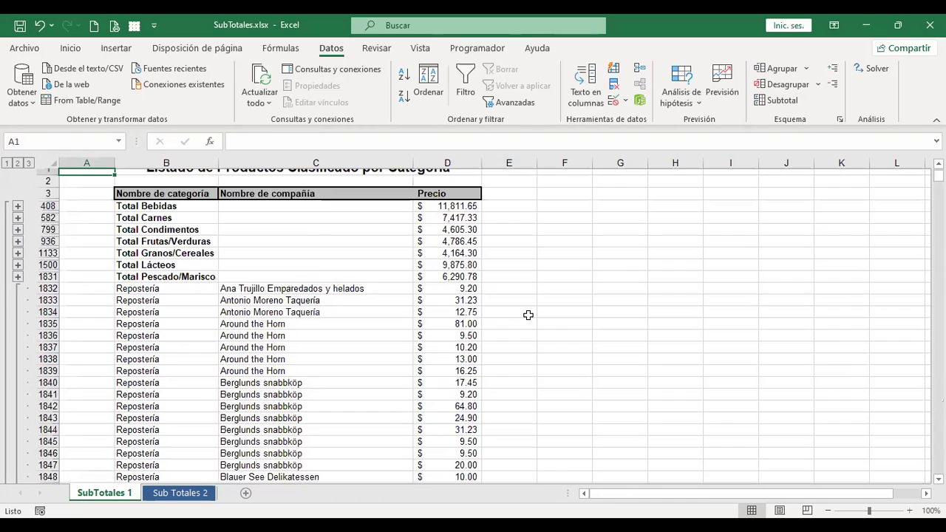
{"action": "left_click", "coordinate": [29, 163]}
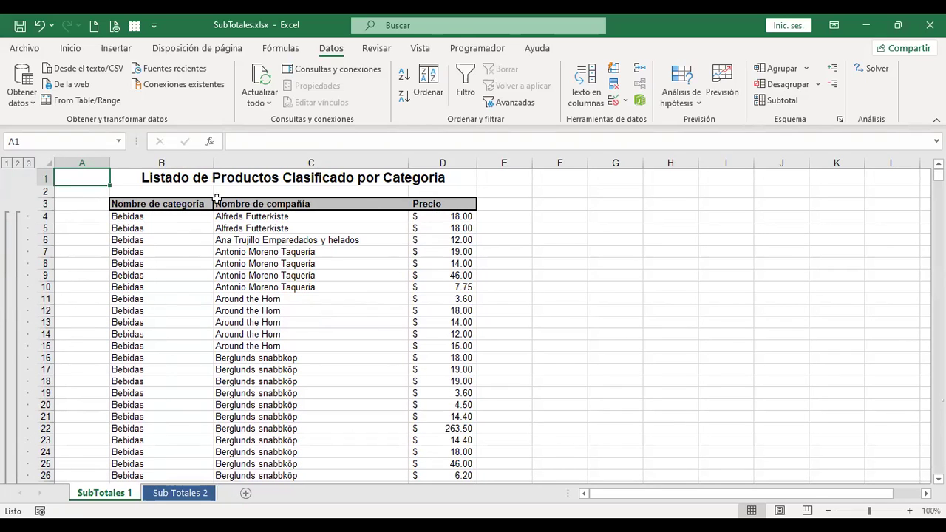
{"action": "left_click", "coordinate": [777, 102]}
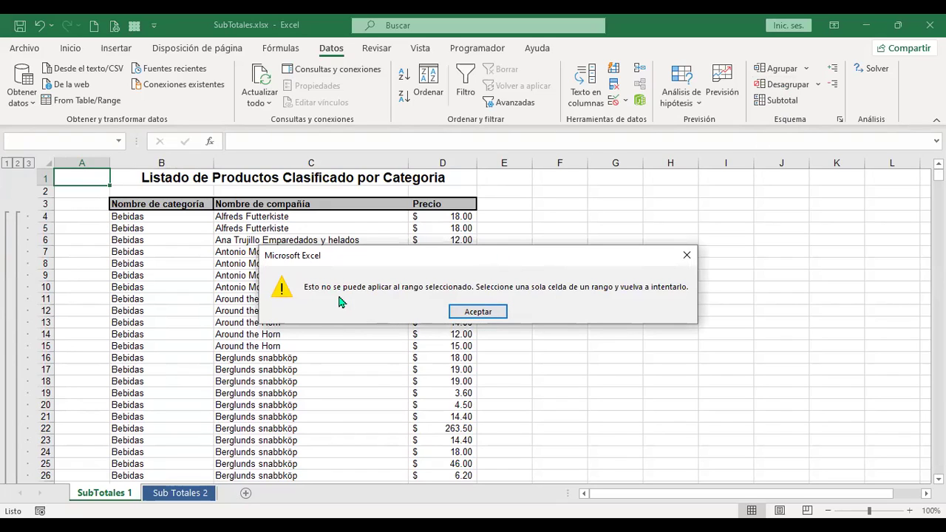
{"action": "left_click", "coordinate": [492, 316]}
{"action": "left_click", "coordinate": [456, 229]}
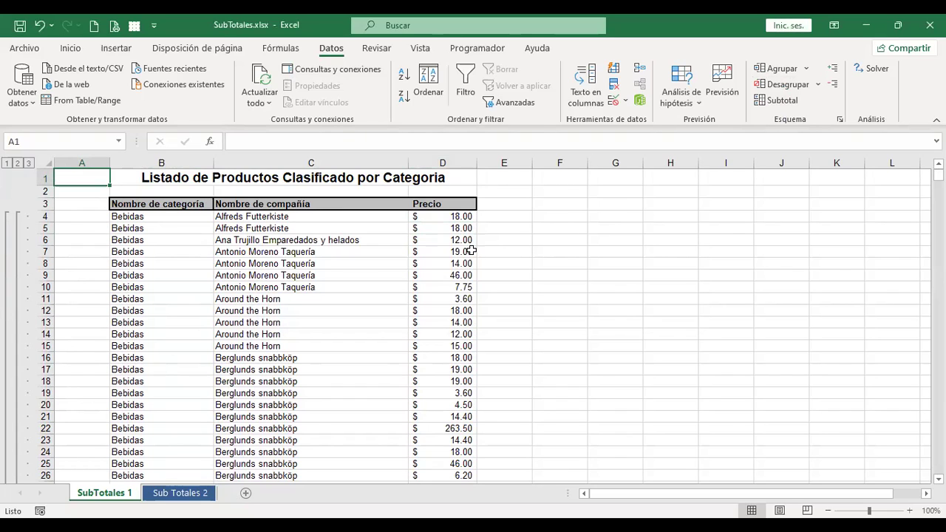
{"action": "left_click", "coordinate": [340, 252]}
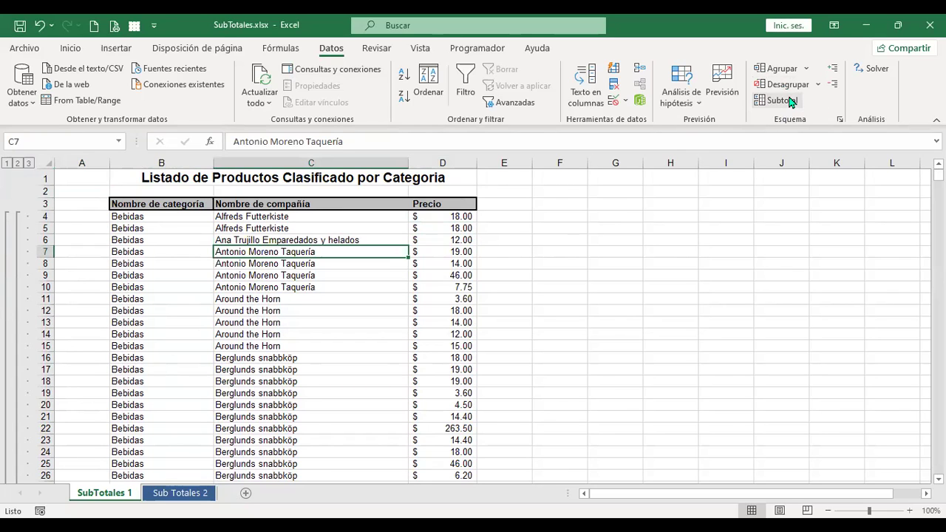
{"action": "left_click", "coordinate": [789, 101]}
Remove all subtotals and sort by category, then by Nombre de compañía
{"action": "left_click", "coordinate": [564, 362]}
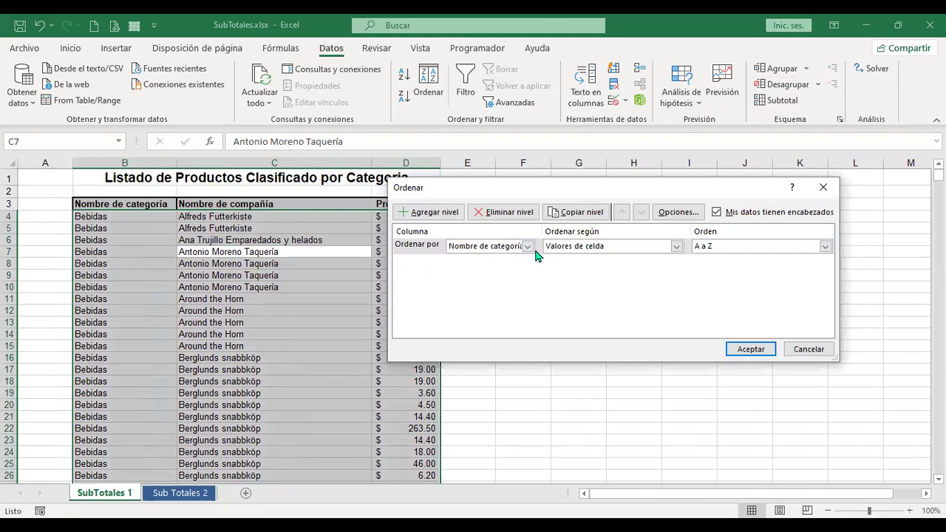
{"action": "left_click", "coordinate": [426, 212]}
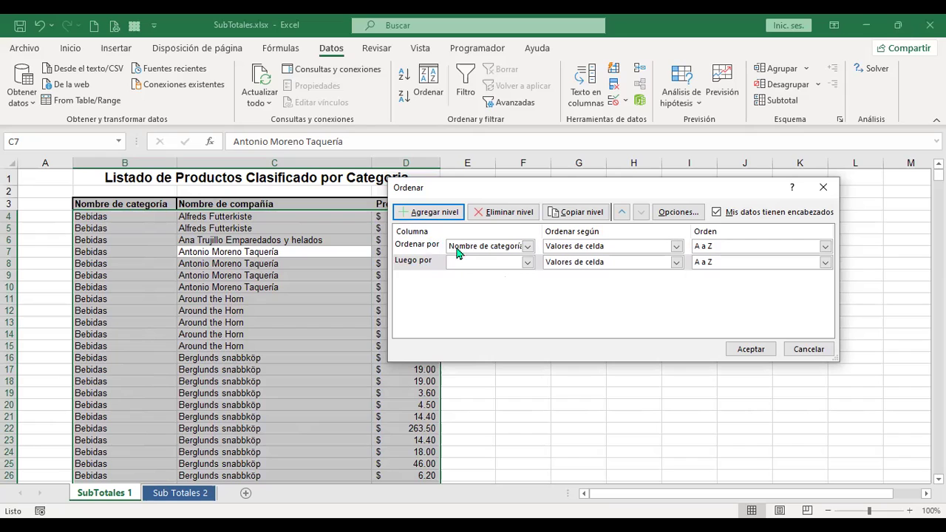
{"action": "left_click", "coordinate": [528, 261]}
{"action": "left_click", "coordinate": [491, 286]}
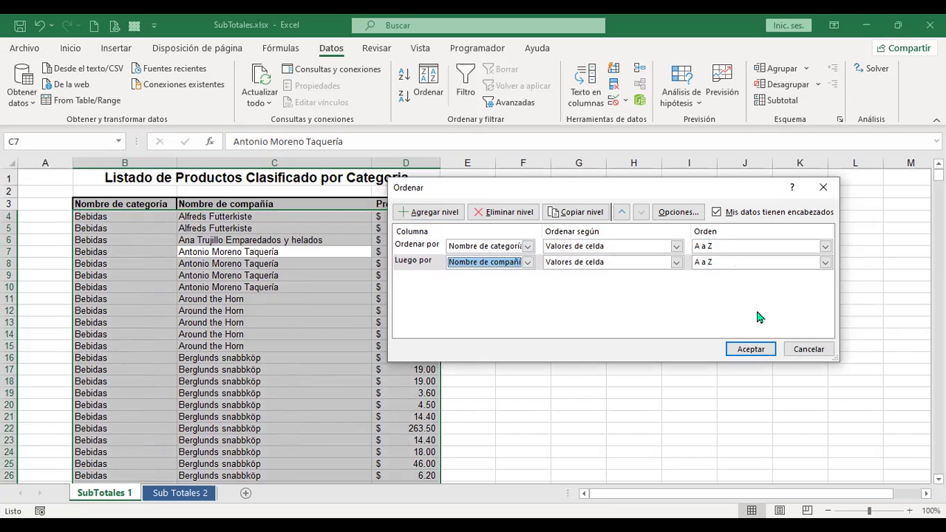
{"action": "left_click", "coordinate": [752, 349]}
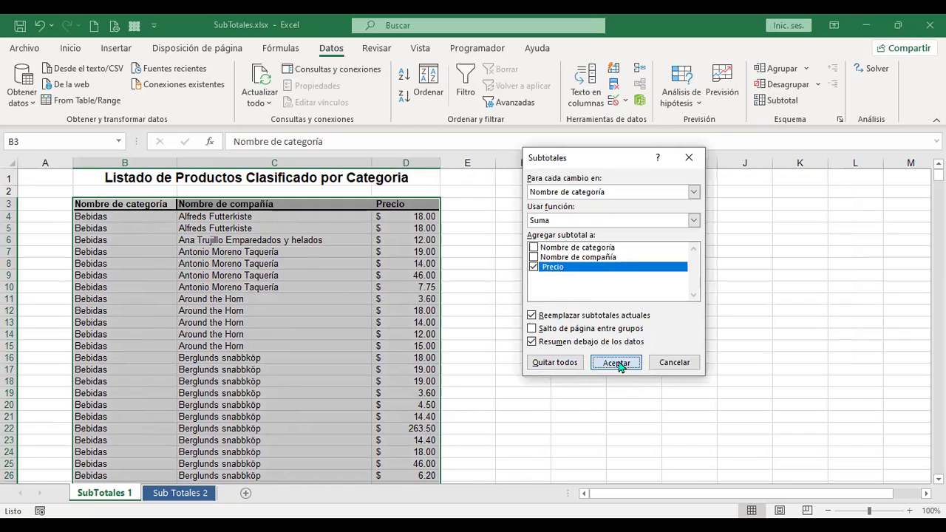
Reapply Precio sum subtotals per category and collapse to level 2 (Total general $56,500.91)
{"action": "left_click", "coordinate": [616, 363]}
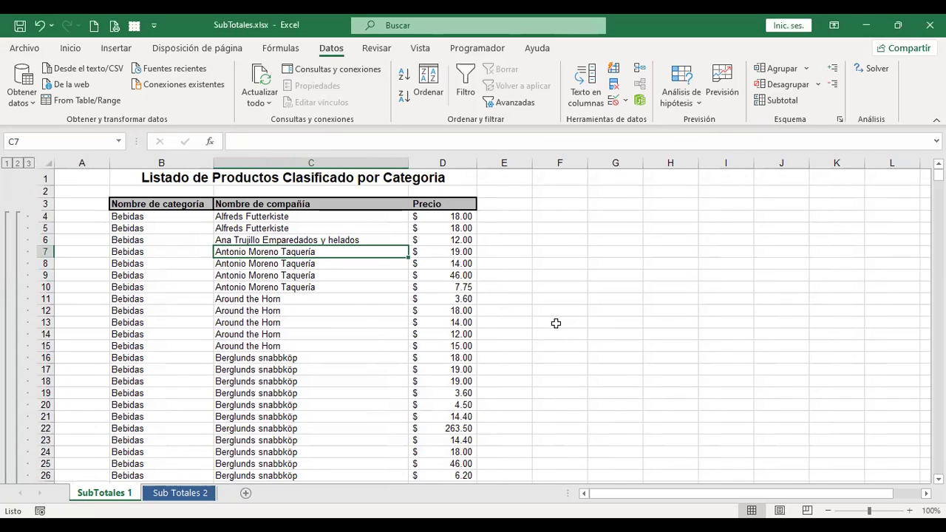
{"action": "scroll", "coordinate": [556, 323], "scroll_direction": "down", "scroll_amount": 11}
{"action": "scroll", "coordinate": [555, 323], "scroll_direction": "down", "scroll_amount": 9}
{"action": "scroll", "coordinate": [556, 323], "scroll_direction": "down", "scroll_amount": 19}
{"action": "scroll", "coordinate": [556, 323], "scroll_direction": "down", "scroll_amount": 10}
{"action": "scroll", "coordinate": [556, 323], "scroll_direction": "up", "scroll_amount": 4}
{"action": "scroll", "coordinate": [556, 323], "scroll_direction": "up", "scroll_amount": 7}
{"action": "left_click", "coordinate": [17, 163]}
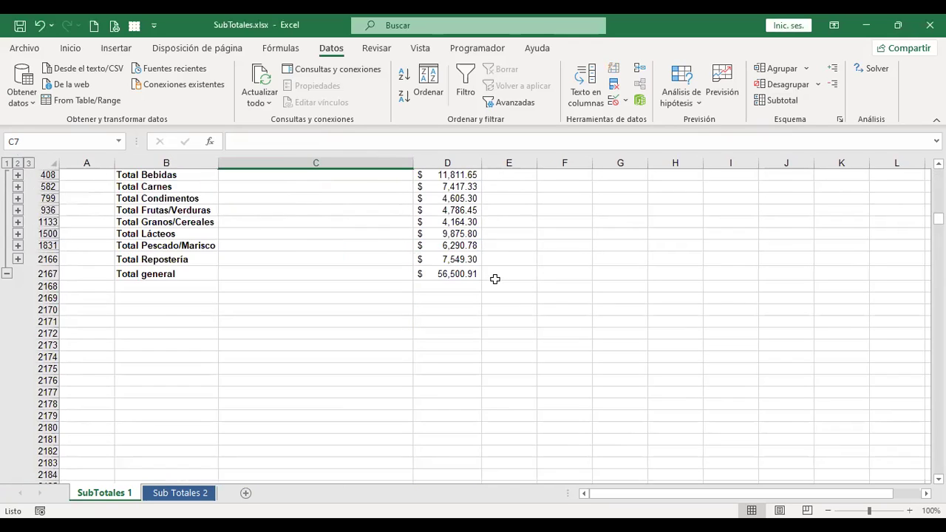
{"action": "scroll", "coordinate": [495, 279], "scroll_direction": "up", "scroll_amount": 1}
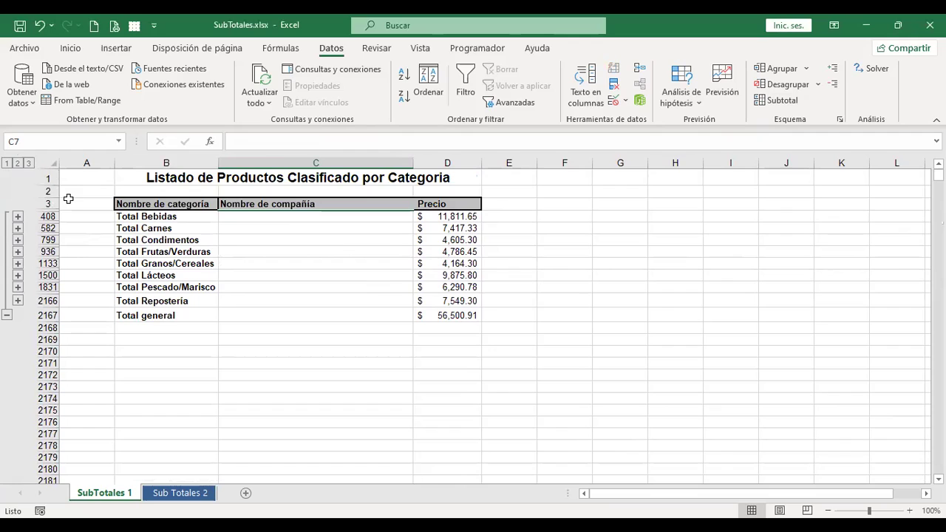
Add Recuento subtotals at each Nombre de compañía change, keeping the existing category totals
{"action": "left_click", "coordinate": [777, 103]}
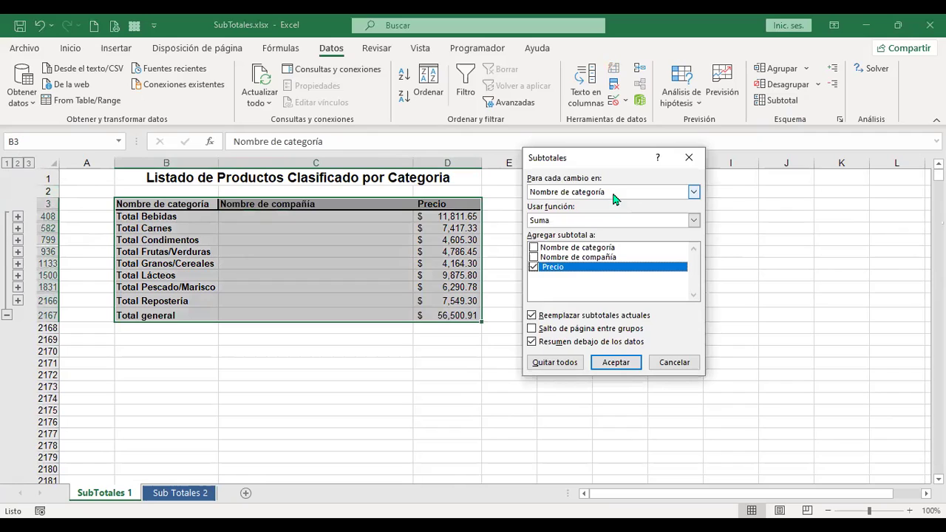
{"action": "left_click", "coordinate": [571, 194]}
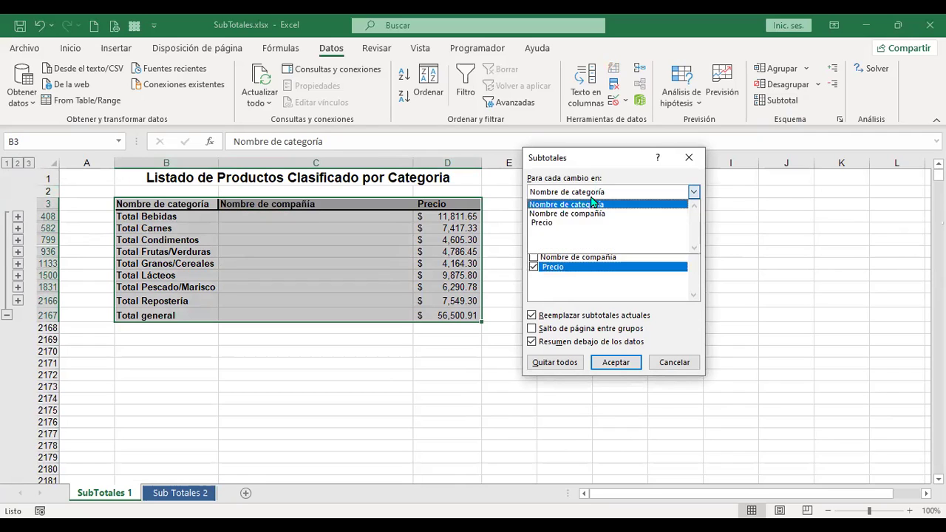
{"action": "left_click", "coordinate": [592, 214]}
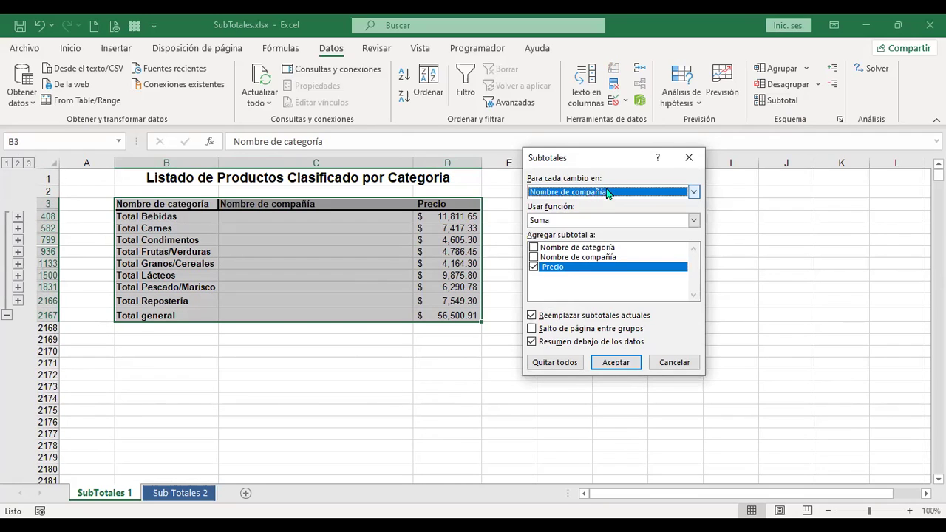
{"action": "left_click", "coordinate": [564, 222]}
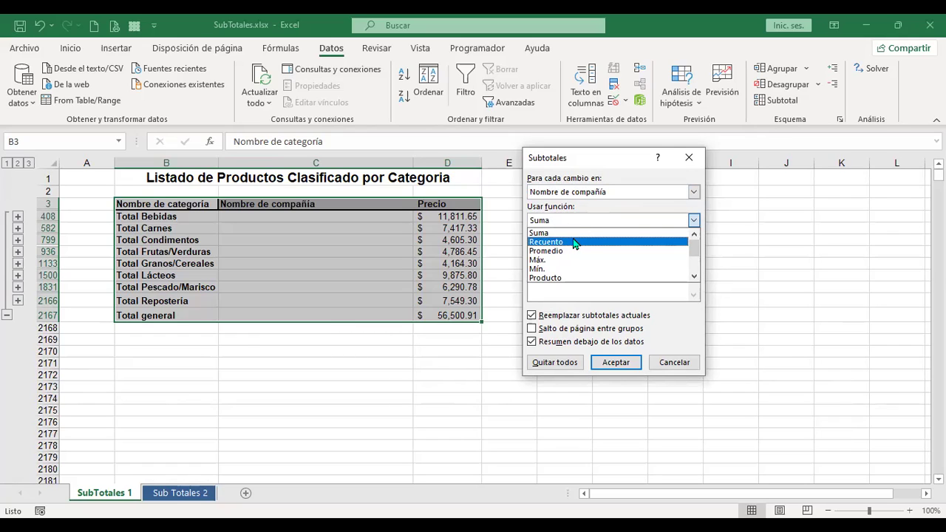
{"action": "left_click", "coordinate": [575, 243]}
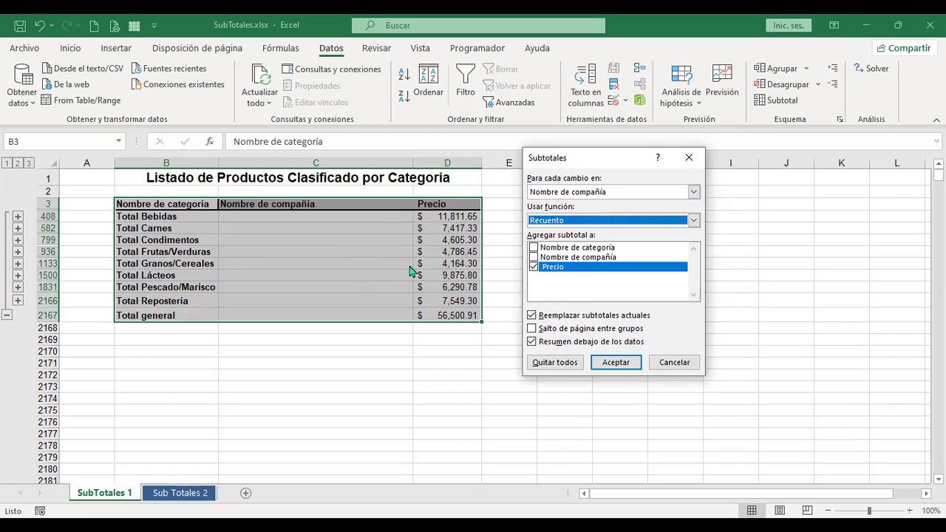
{"action": "left_click", "coordinate": [535, 318]}
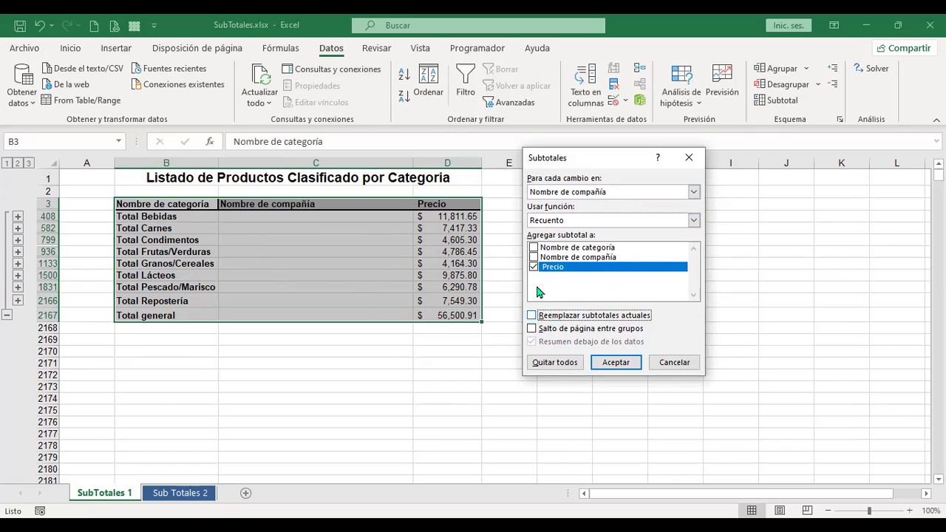
{"action": "left_click", "coordinate": [627, 364]}
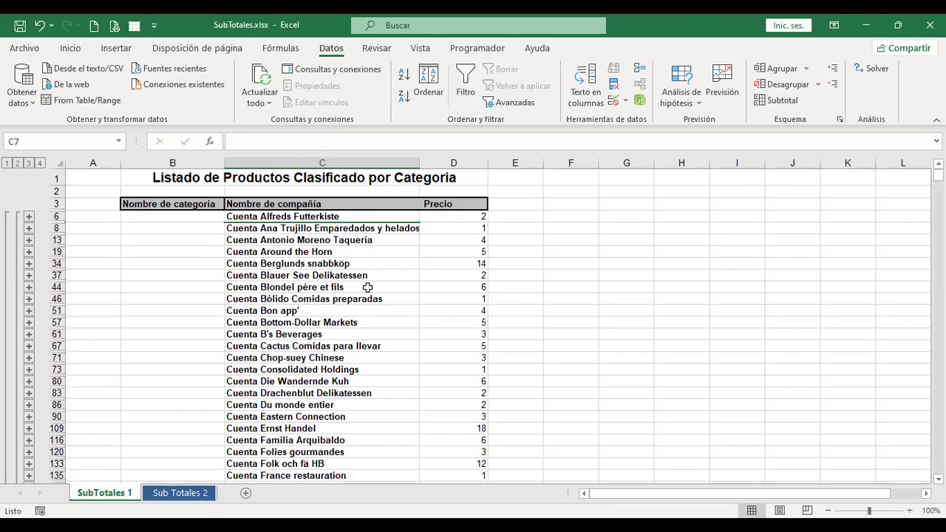
Inspect the first company's count formula and expand the outline to level 4
{"action": "left_click", "coordinate": [458, 215]}
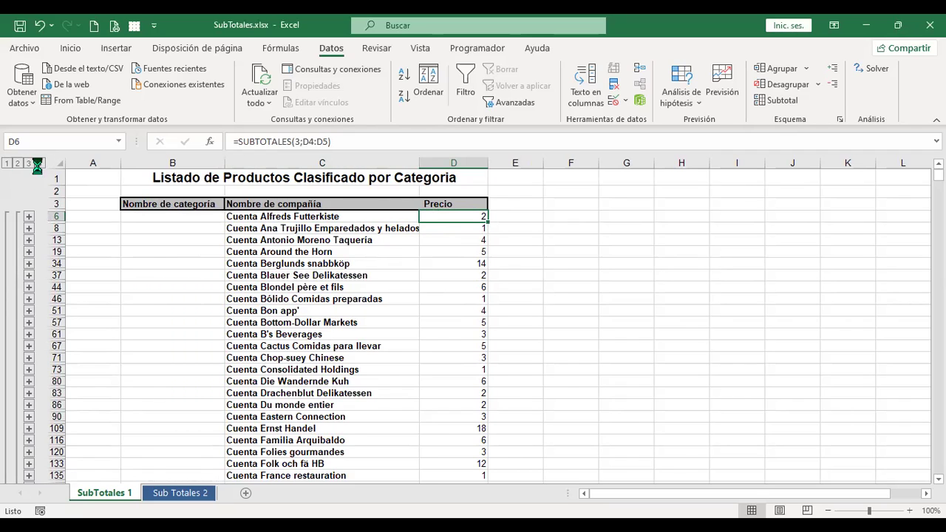
{"action": "left_click", "coordinate": [39, 164]}
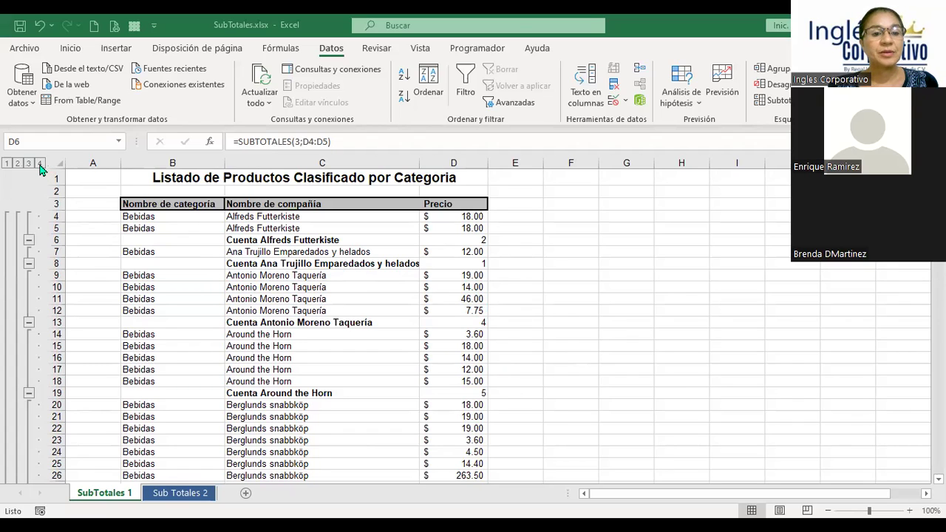
{"action": "left_click", "coordinate": [40, 164]}
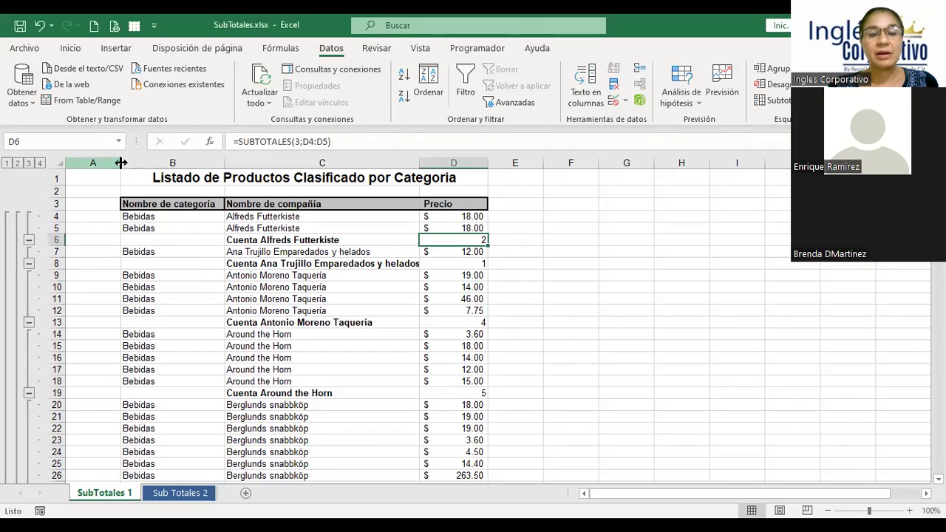
Examine the Cuenta Alfreds Futterkiste formula and product rows, then select the Antonio Moreno Taquería count row
{"action": "left_click", "coordinate": [296, 240]}
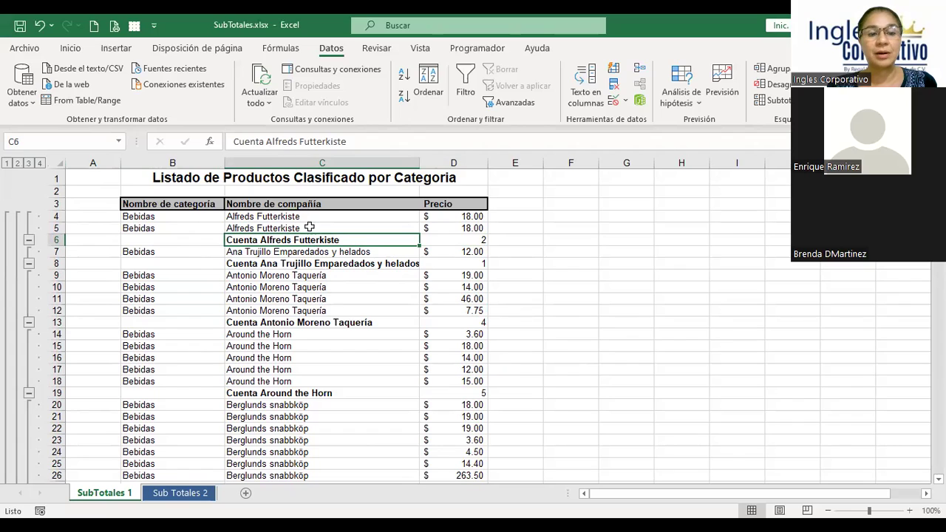
{"action": "left_click", "coordinate": [452, 240]}
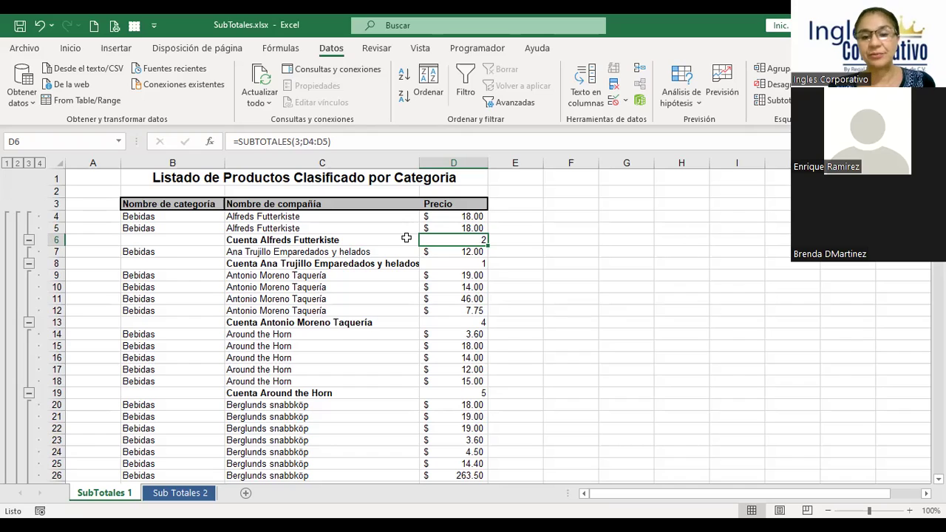
{"action": "left_click", "coordinate": [339, 264]}
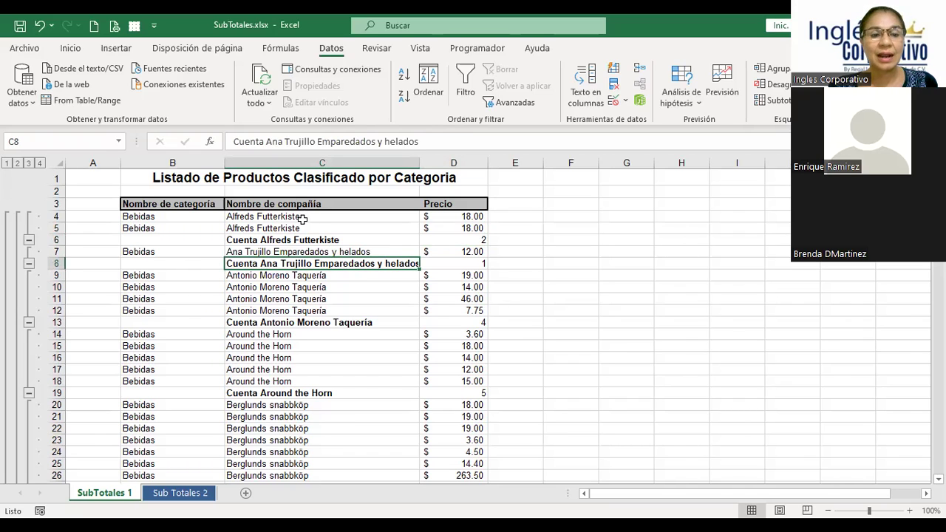
{"action": "left_click", "coordinate": [306, 217]}
{"action": "left_click", "coordinate": [305, 230]}
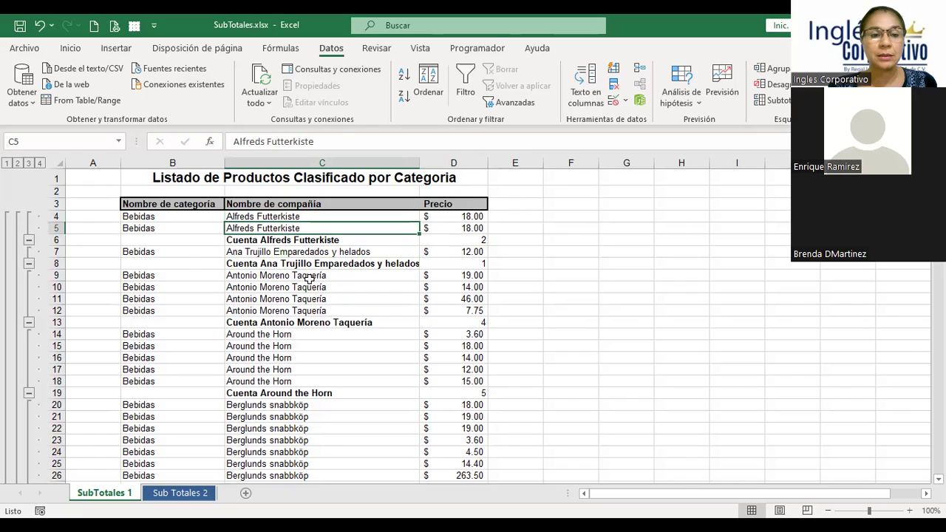
{"action": "left_click", "coordinate": [311, 278]}
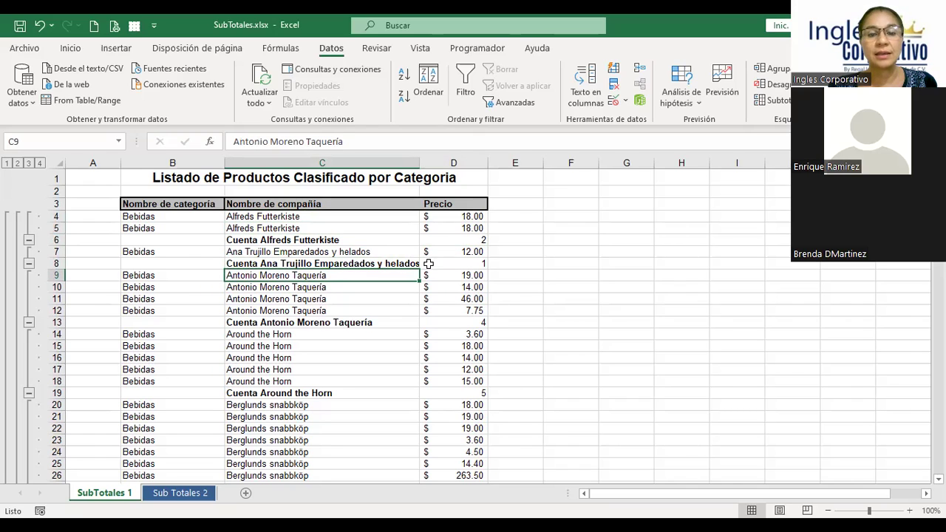
{"action": "left_click", "coordinate": [53, 322]}
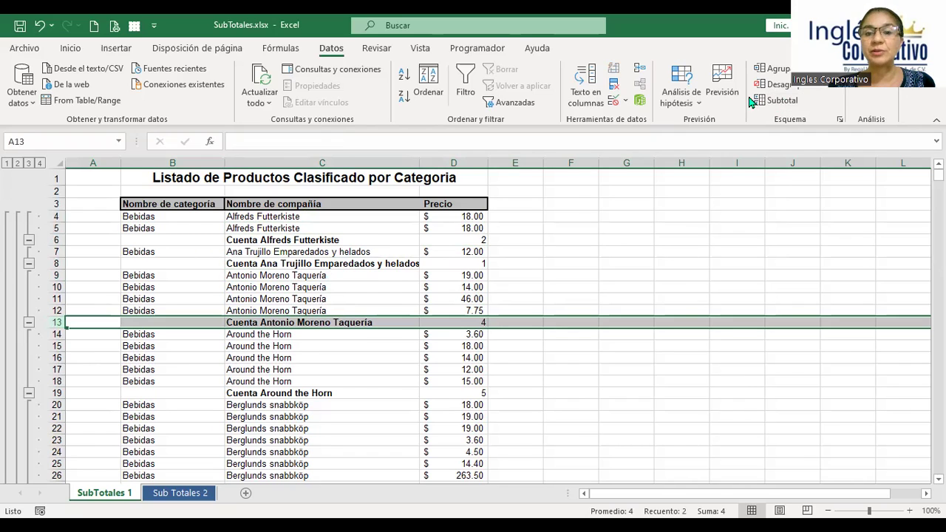
Dismiss the range warning from the selected row and select a product cell instead
{"action": "left_click", "coordinate": [777, 100]}
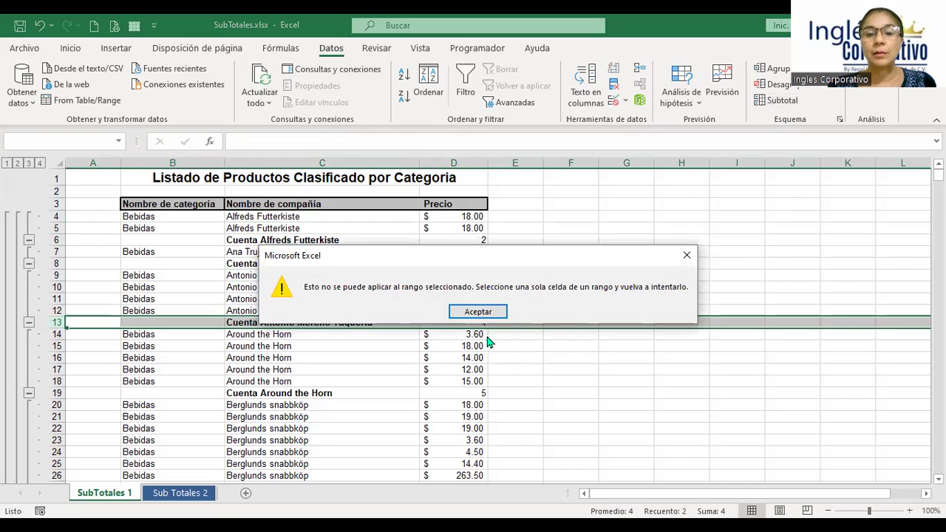
{"action": "left_click", "coordinate": [477, 311]}
{"action": "left_click", "coordinate": [559, 309]}
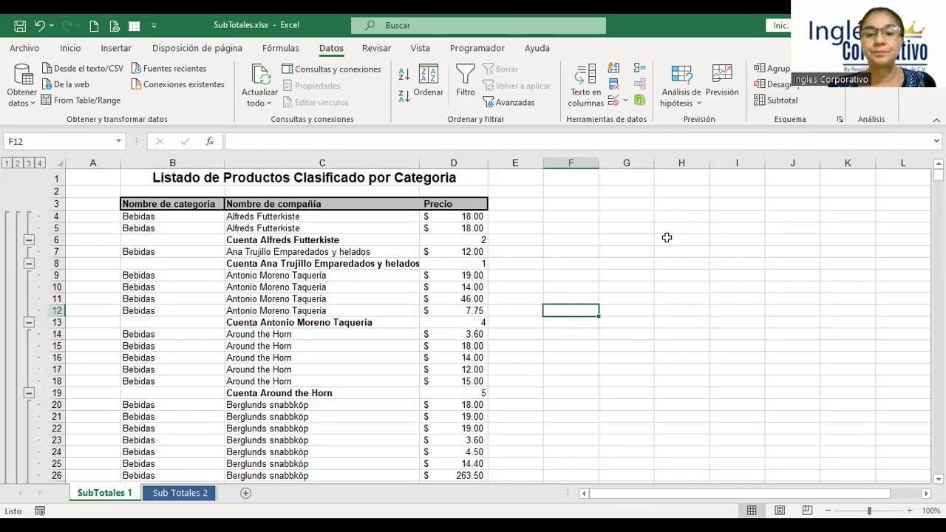
{"action": "left_click", "coordinate": [342, 300]}
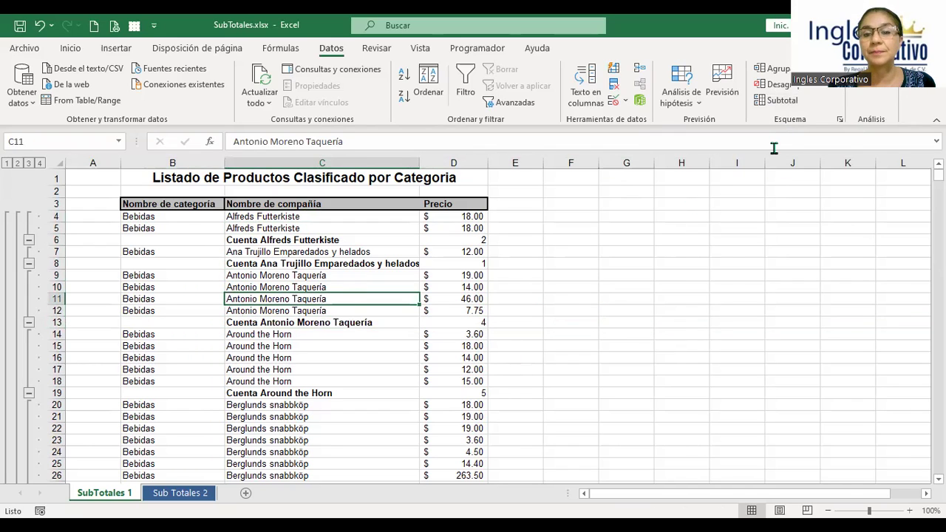
Add Promedio of Precio subtotals per Nombre de compañía without replacing the current subtotals
{"action": "left_click", "coordinate": [785, 101]}
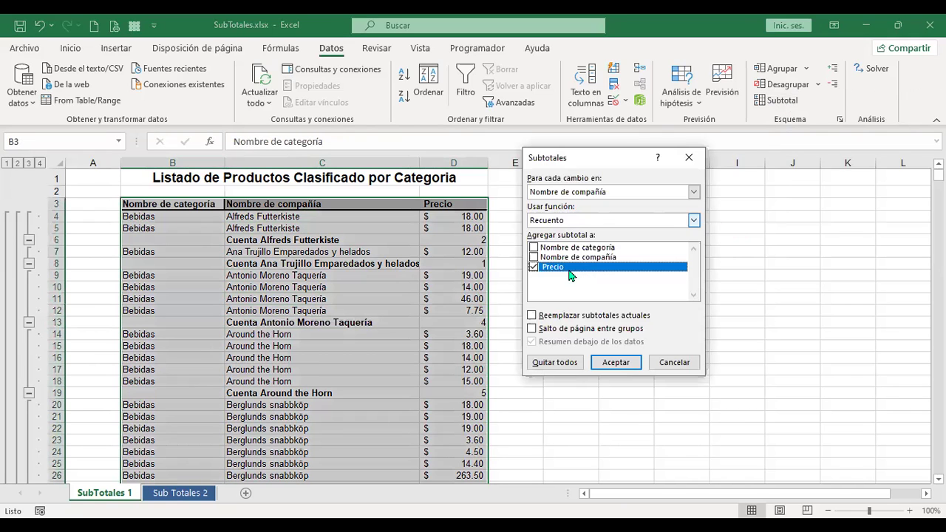
{"action": "left_click", "coordinate": [580, 192]}
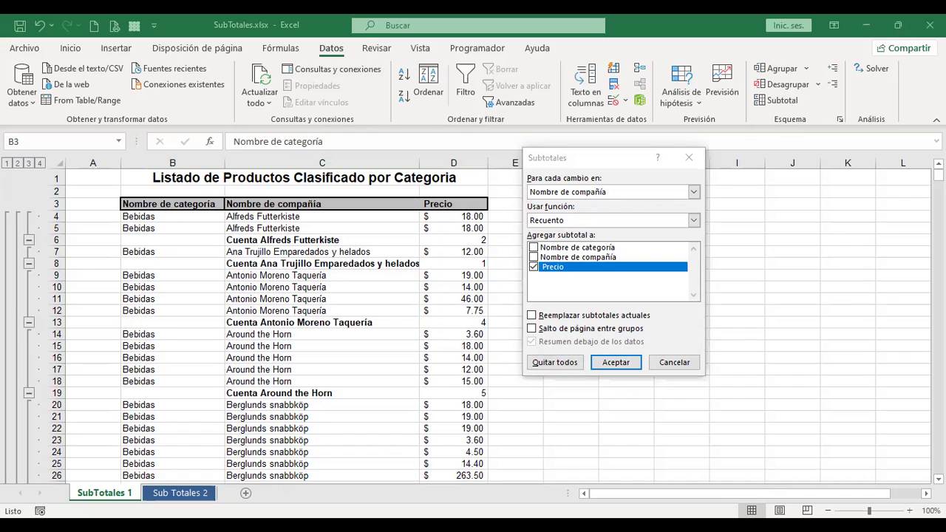
{"action": "left_click", "coordinate": [615, 159]}
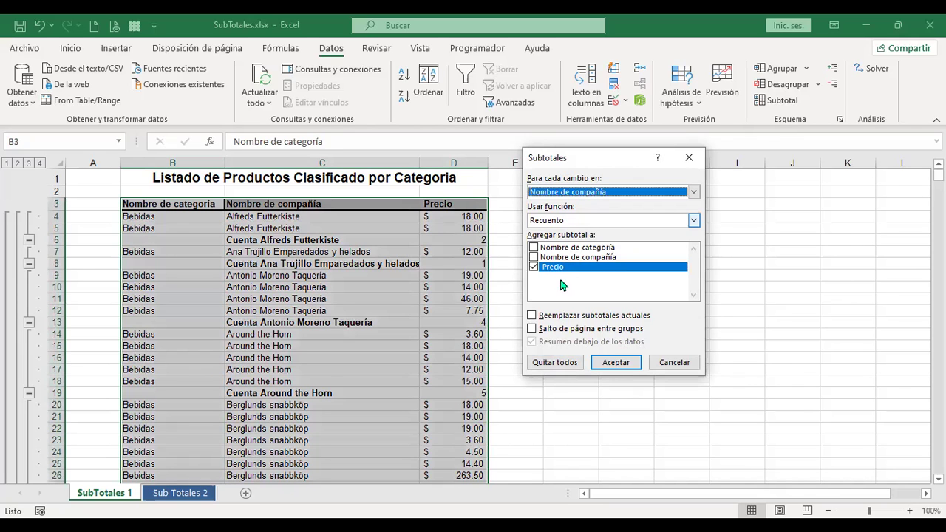
{"action": "left_click", "coordinate": [580, 193]}
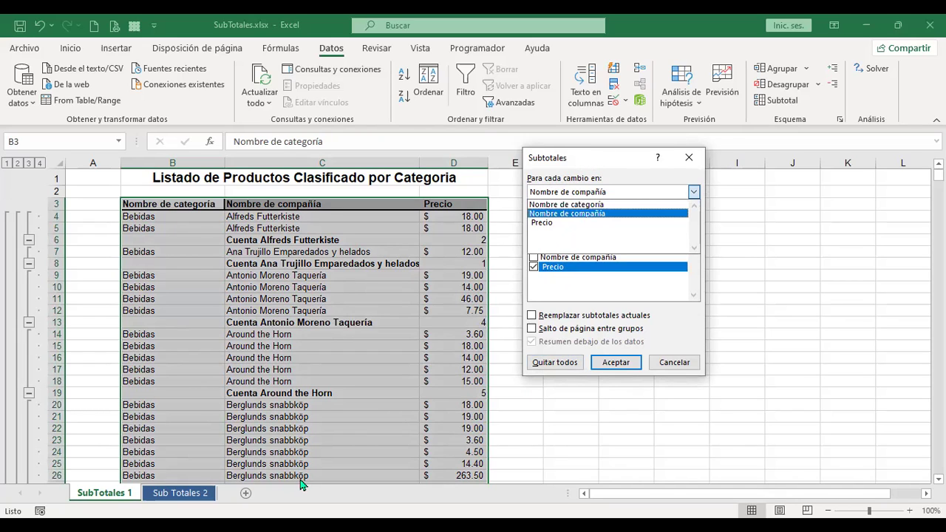
{"action": "left_click", "coordinate": [609, 171]}
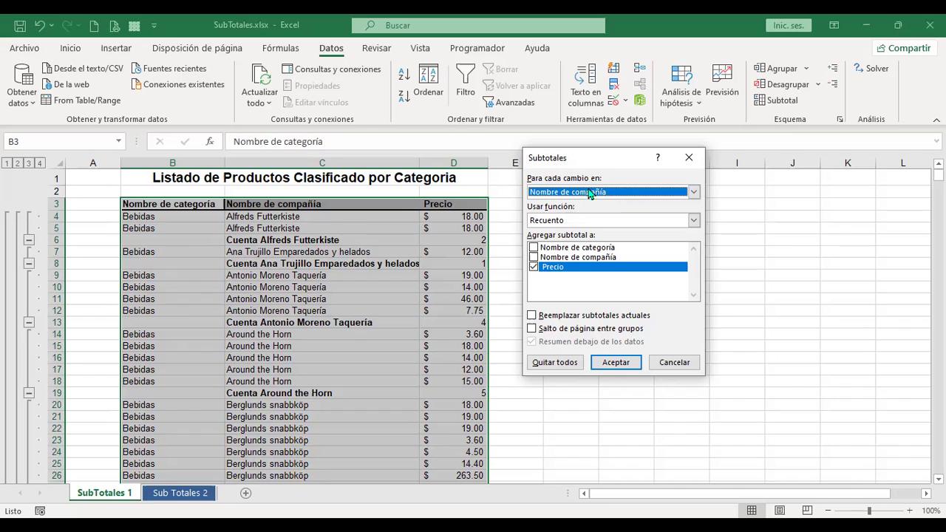
{"action": "left_click", "coordinate": [559, 222]}
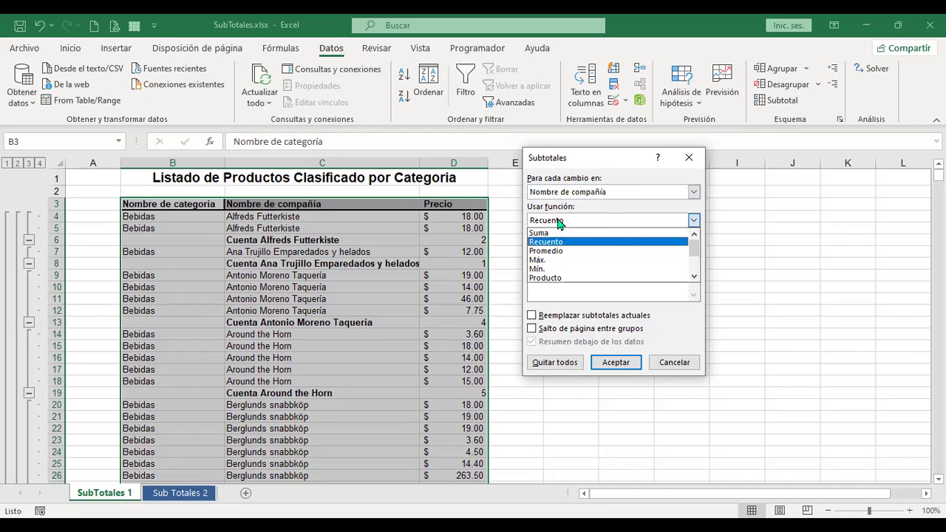
{"action": "left_click", "coordinate": [561, 252]}
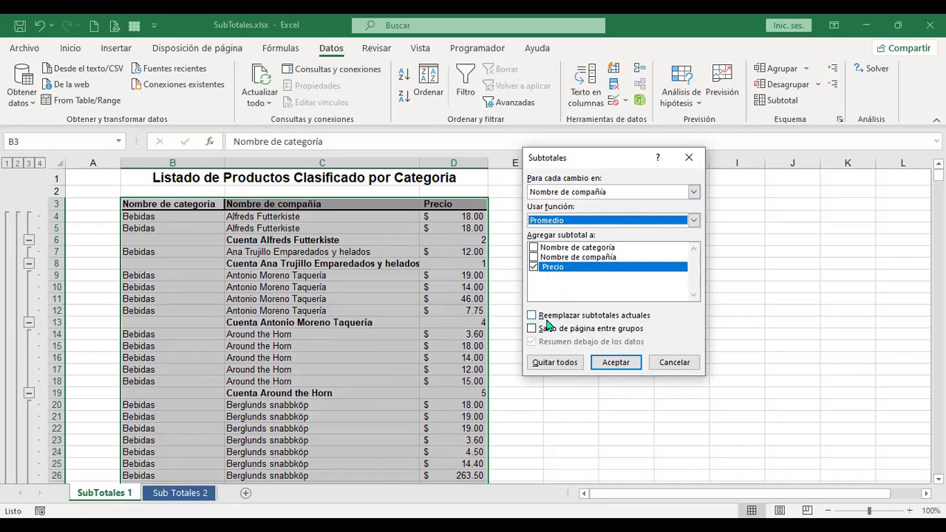
{"action": "left_click", "coordinate": [601, 361]}
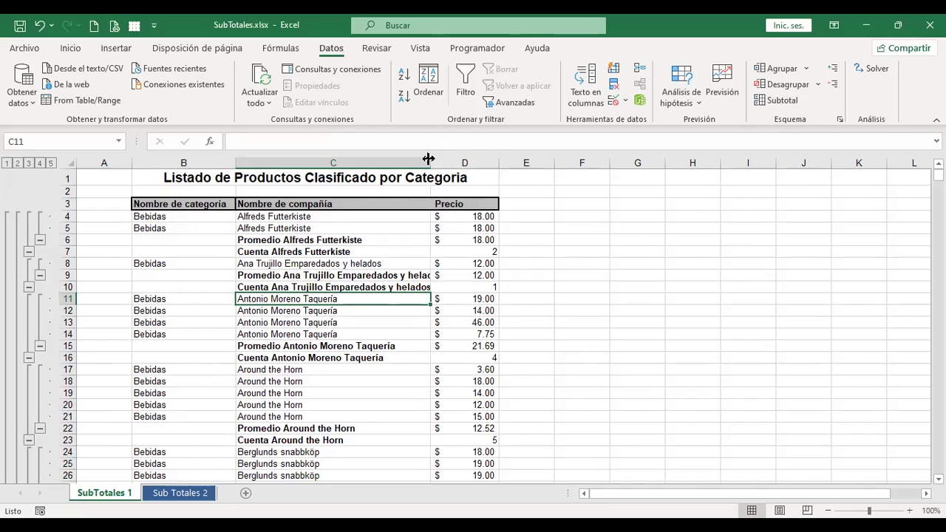
Autofit column C so the Promedio and Cuenta Alfreds Futterkiste labels show in full
{"action": "double_click", "coordinate": [429, 158]}
{"action": "left_click", "coordinate": [338, 239]}
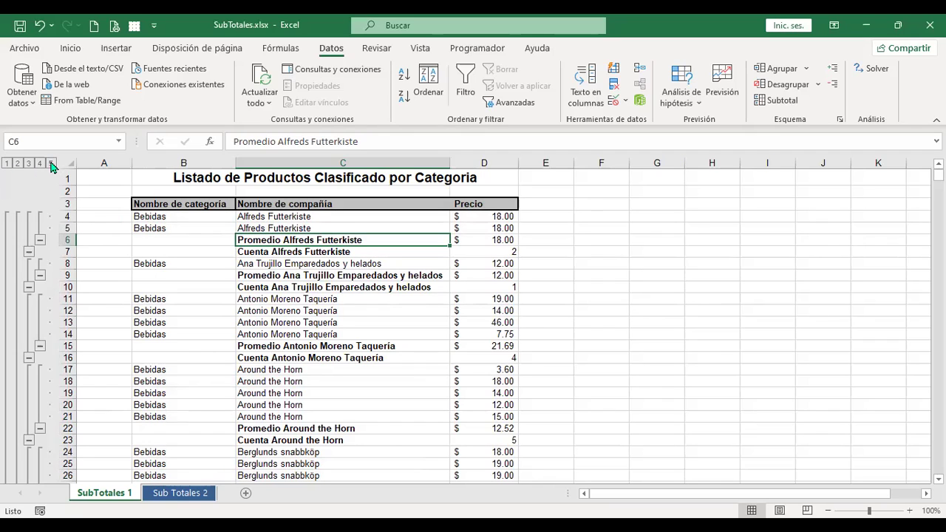
{"action": "left_click", "coordinate": [64, 240]}
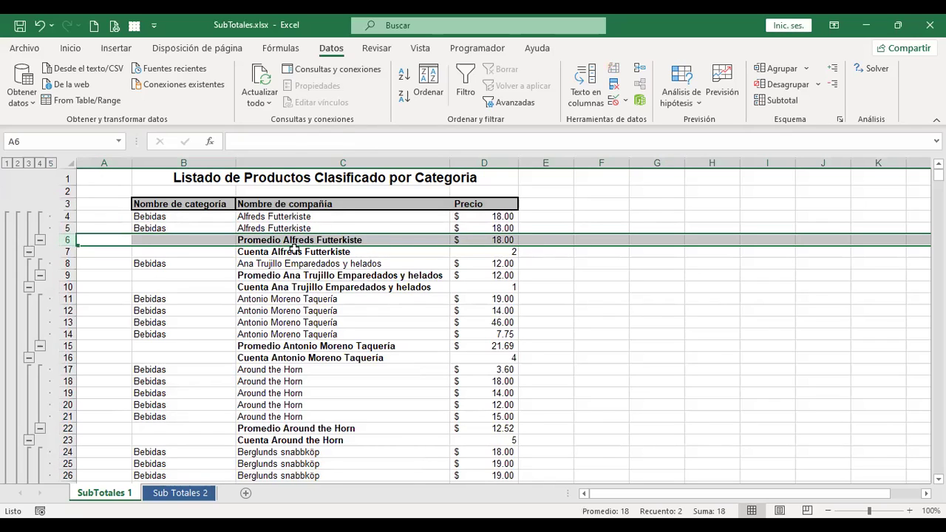
{"action": "left_click", "coordinate": [394, 251]}
Scroll and page through the subtotalled rows of the five-level outline
{"action": "scroll", "coordinate": [221, 378], "scroll_direction": "down", "scroll_amount": 8}
{"action": "scroll", "coordinate": [220, 378], "scroll_direction": "down", "scroll_amount": 11}
{"action": "scroll", "coordinate": [220, 377], "scroll_direction": "down", "scroll_amount": 10}
{"action": "scroll", "coordinate": [220, 378], "scroll_direction": "down", "scroll_amount": 11}
{"action": "scroll", "coordinate": [220, 377], "scroll_direction": "down", "scroll_amount": 10}
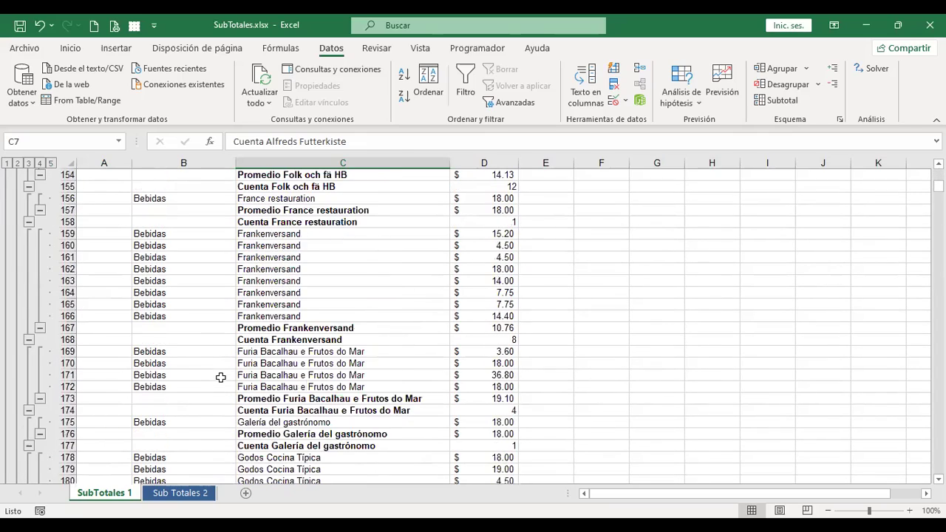
{"action": "scroll", "coordinate": [220, 377], "scroll_direction": "down", "scroll_amount": 10}
{"action": "scroll", "coordinate": [220, 377], "scroll_direction": "down", "scroll_amount": 2}
{"action": "scroll", "coordinate": [220, 378], "scroll_direction": "down", "scroll_amount": 9}
{"action": "scroll", "coordinate": [220, 377], "scroll_direction": "down", "scroll_amount": 10}
{"action": "scroll", "coordinate": [220, 378], "scroll_direction": "down", "scroll_amount": 1}
{"action": "scroll", "coordinate": [214, 378], "scroll_direction": "down", "scroll_amount": 8}
{"action": "scroll", "coordinate": [212, 377], "scroll_direction": "down", "scroll_amount": 10}
{"action": "scroll", "coordinate": [212, 377], "scroll_direction": "down", "scroll_amount": 1}
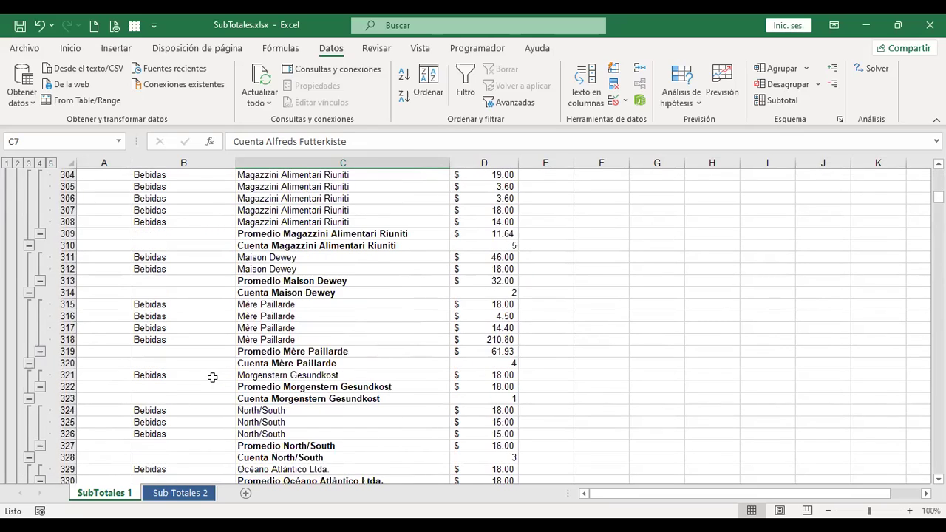
{"action": "left_click", "coordinate": [801, 336]}
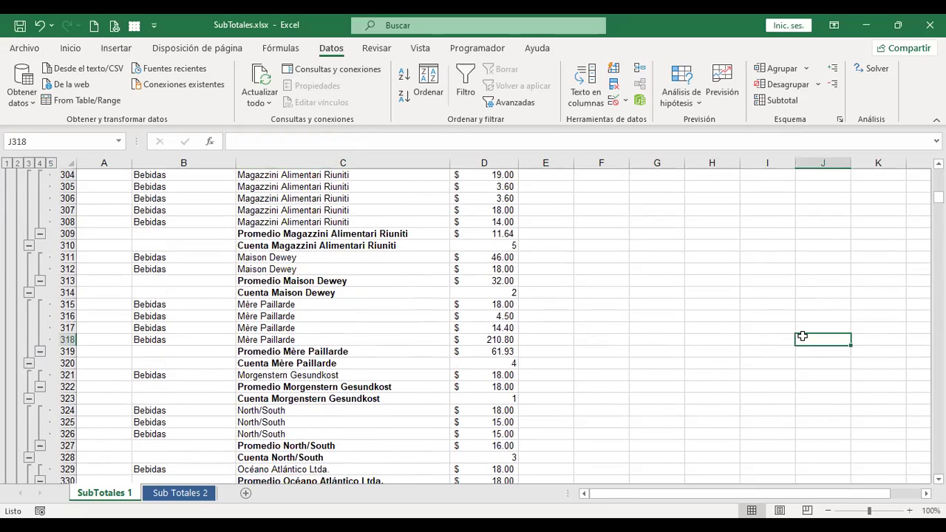
{"action": "key", "text": "Page_Down"}
{"action": "key", "text": "Page_Down"}
{"action": "key", "text": "Page_Down"}
{"action": "key", "text": "Page_Down"}
{"action": "key", "text": "Page_Down"}
{"action": "key", "text": "Page_Down"}
{"action": "key", "text": "Page_Down"}
{"action": "key", "text": "Page_Up"}
{"action": "key", "text": "Page_Up"}
{"action": "key", "text": "Page_Up"}
{"action": "key", "text": "Page_Up"}
{"action": "key", "text": "Page_Up"}
{"action": "key", "text": "Page_Up"}
{"action": "key", "text": "Page_Up"}
{"action": "key", "text": "Page_Up"}
{"action": "key", "text": "Page_Up"}
{"action": "key", "text": "Page_Up"}
{"action": "key", "text": "Page_Up"}
{"action": "key", "text": "Page_Up"}
{"action": "key", "text": "Page_Up"}
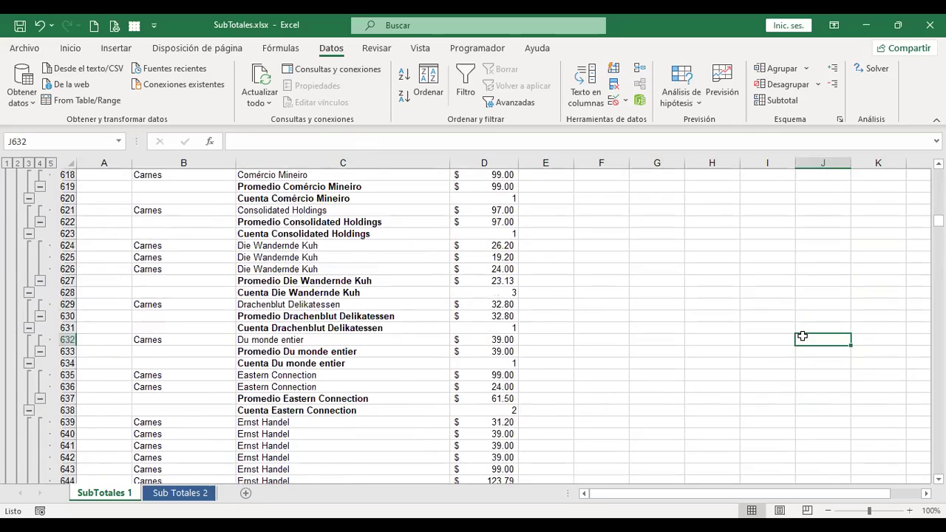
{"action": "key", "text": "Page_Up"}
{"action": "key", "text": "Page_Up"}
{"action": "key", "text": "Page_Up"}
{"action": "key", "text": "Page_Up"}
{"action": "key", "text": "Page_Up"}
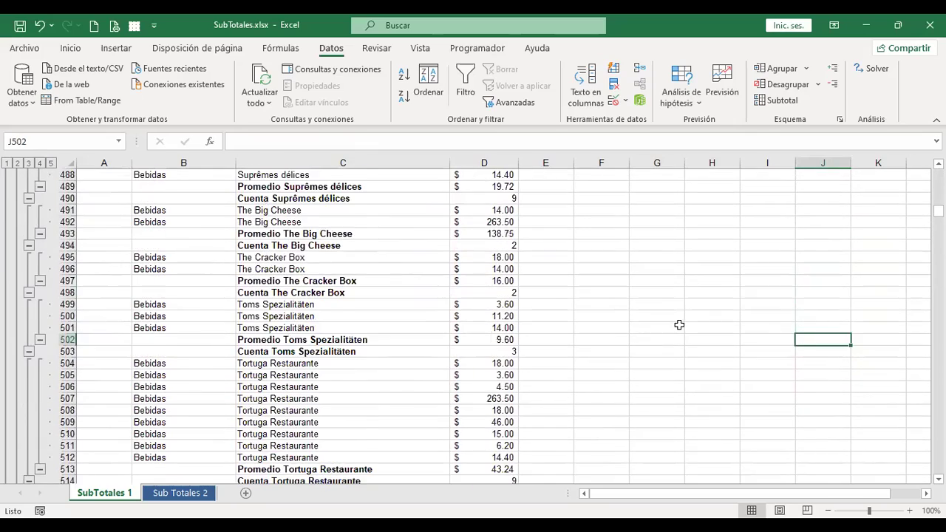
Inspect rows 572-574: Promedio Wolski Zajazd $13.65, Cuenta Wolski Zajazd 5, Total Bebidas $11,811.65
{"action": "scroll", "coordinate": [673, 325], "scroll_direction": "down", "scroll_amount": 4}
{"action": "scroll", "coordinate": [671, 325], "scroll_direction": "down", "scroll_amount": 3}
{"action": "scroll", "coordinate": [670, 325], "scroll_direction": "down", "scroll_amount": 1}
{"action": "scroll", "coordinate": [670, 326], "scroll_direction": "down", "scroll_amount": 4}
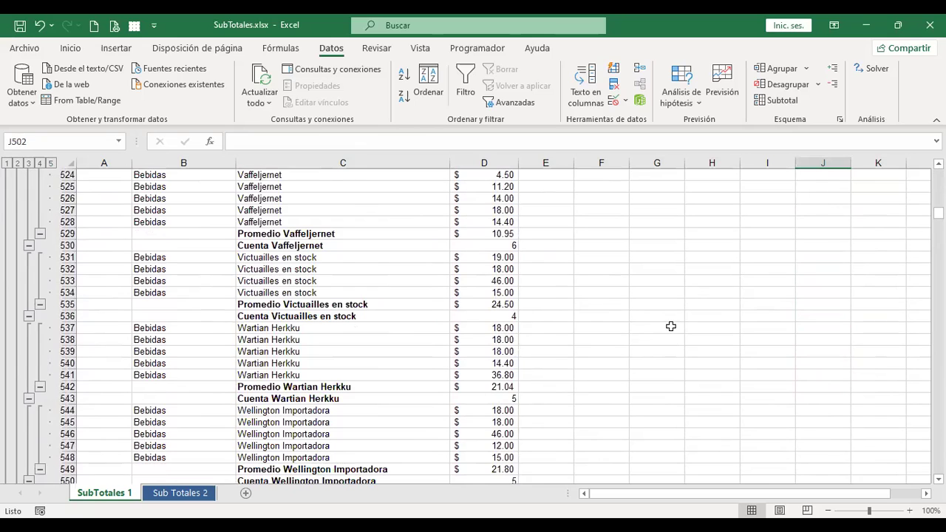
{"action": "scroll", "coordinate": [414, 361], "scroll_direction": "down", "scroll_amount": 3}
{"action": "scroll", "coordinate": [392, 356], "scroll_direction": "down", "scroll_amount": 2}
{"action": "scroll", "coordinate": [375, 353], "scroll_direction": "down", "scroll_amount": 2}
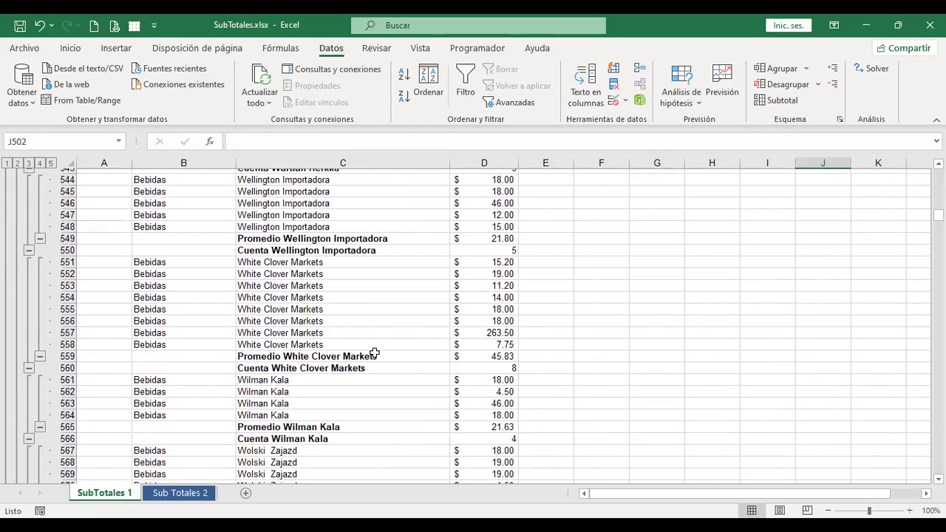
{"action": "scroll", "coordinate": [375, 353], "scroll_direction": "down", "scroll_amount": 3}
{"action": "left_click", "coordinate": [173, 410]}
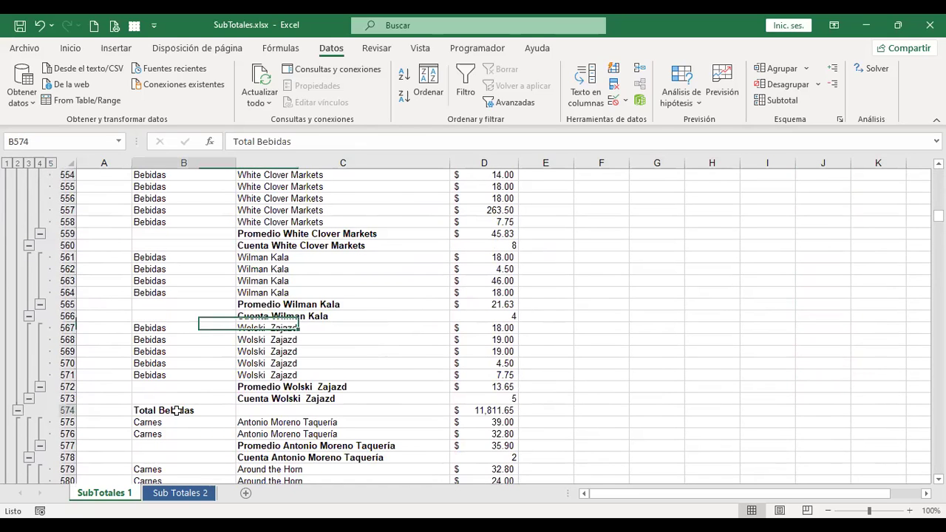
{"action": "scroll", "coordinate": [176, 411], "scroll_direction": "down", "scroll_amount": 1}
{"action": "scroll", "coordinate": [177, 411], "scroll_direction": "down", "scroll_amount": 1}
{"action": "scroll", "coordinate": [177, 411], "scroll_direction": "down", "scroll_amount": 1}
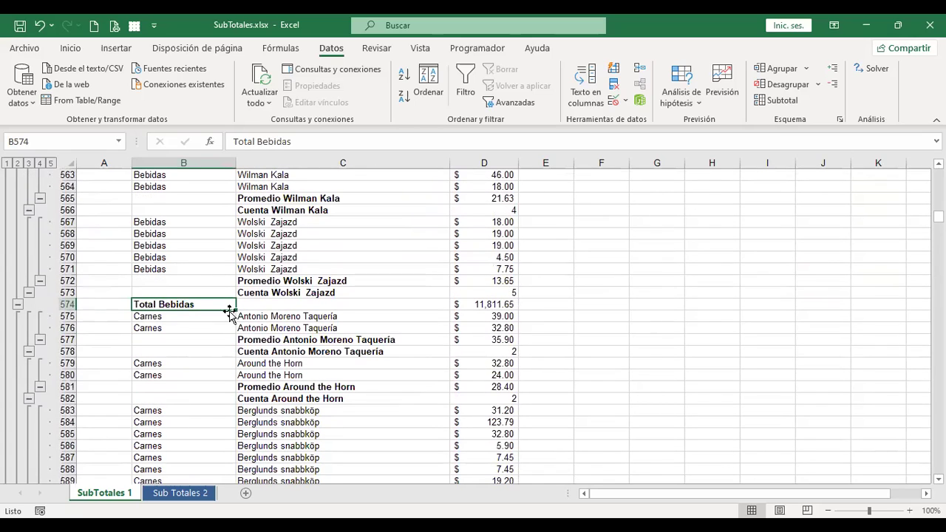
{"action": "left_click", "coordinate": [65, 281]}
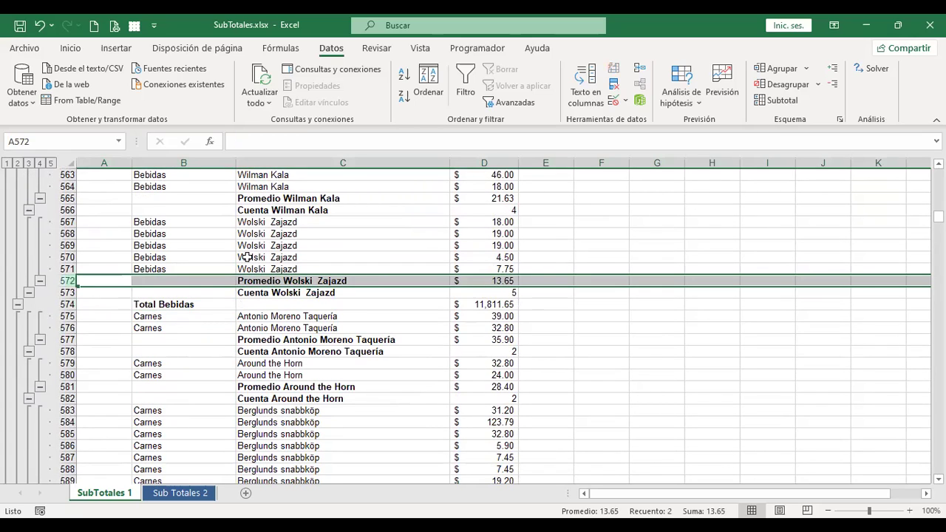
{"action": "left_click", "coordinate": [65, 292]}
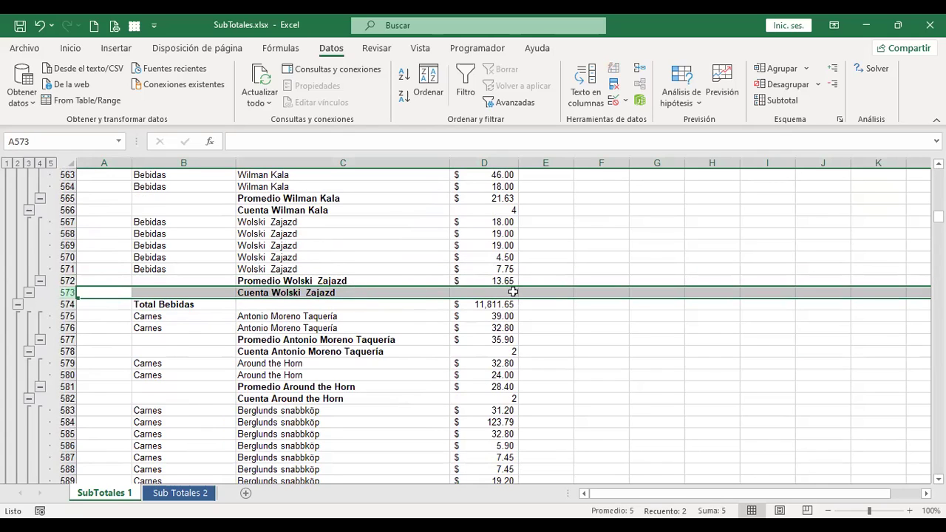
{"action": "left_click", "coordinate": [65, 304]}
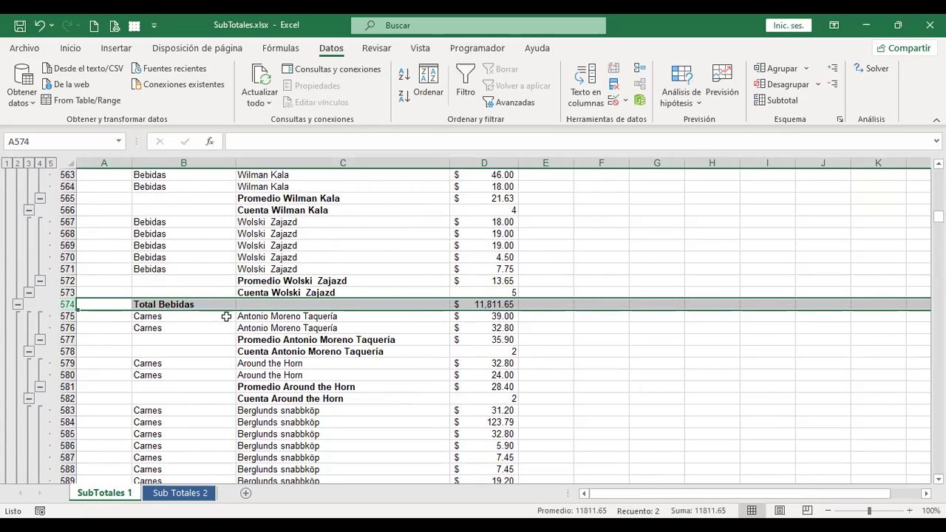
Collapse the SubTotales 1 outline level by level down to only the grand totals
{"action": "left_click", "coordinate": [41, 163]}
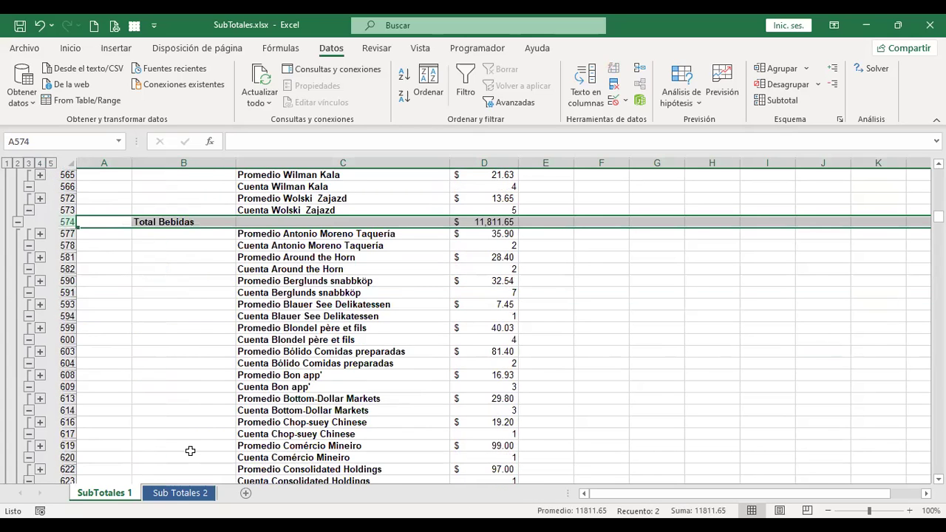
{"action": "key", "text": "ctrl+Home"}
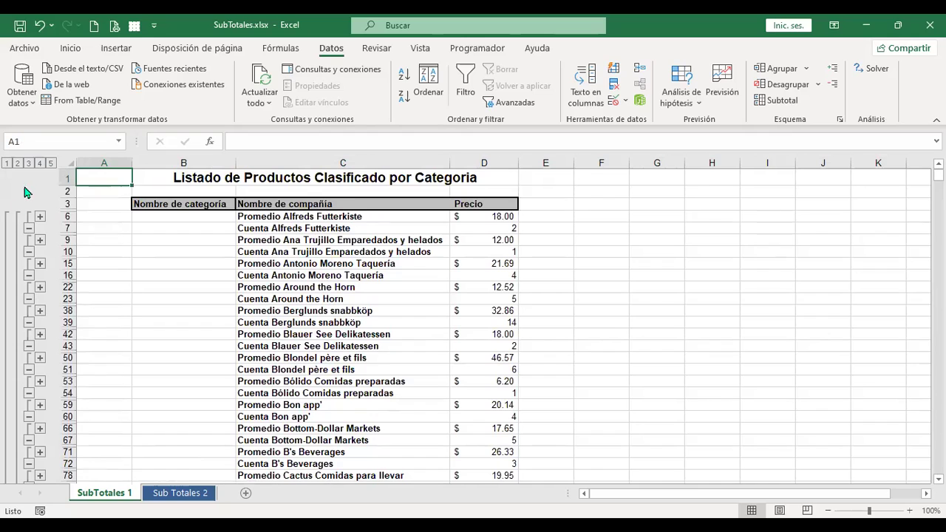
{"action": "left_click", "coordinate": [28, 163]}
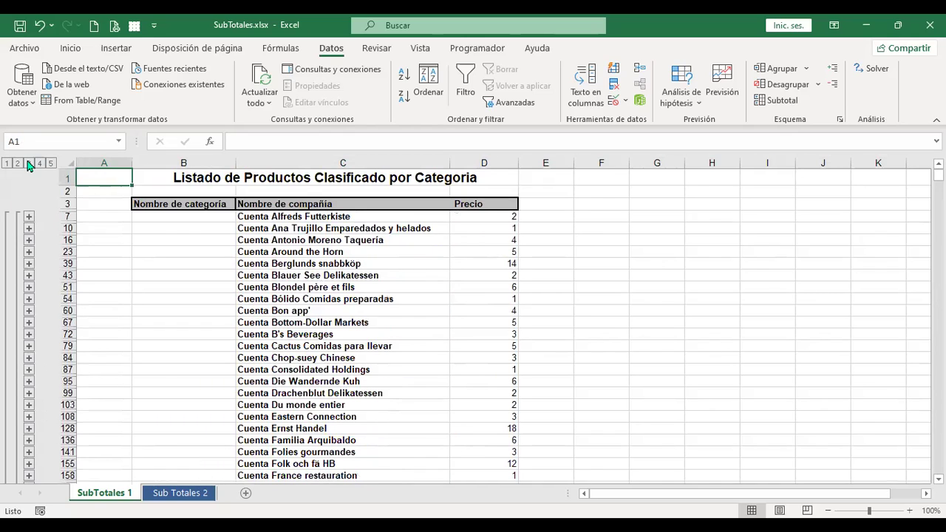
{"action": "left_click", "coordinate": [18, 164]}
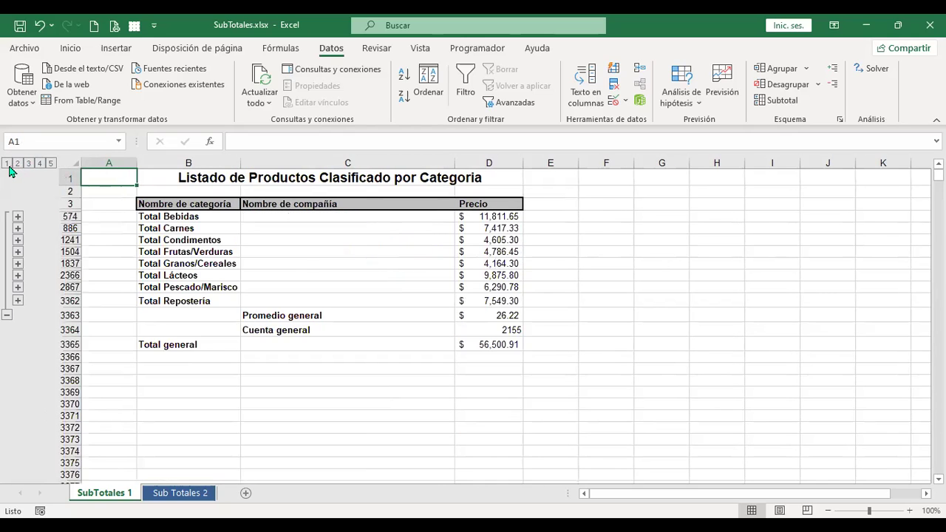
{"action": "left_click", "coordinate": [7, 164]}
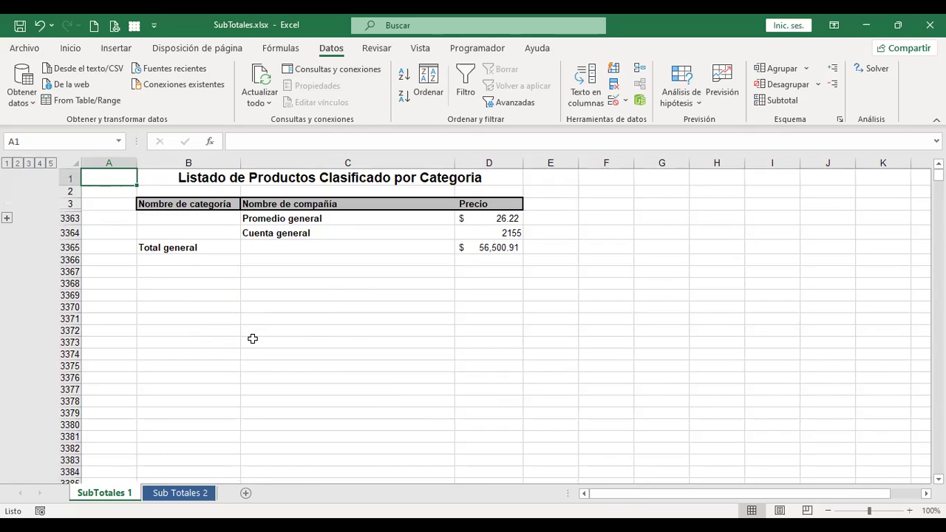
Inspect the SUBTOTALES formulas behind Promedio general, Cuenta general (D3364) and Total general (D3365)
{"action": "left_click", "coordinate": [334, 218]}
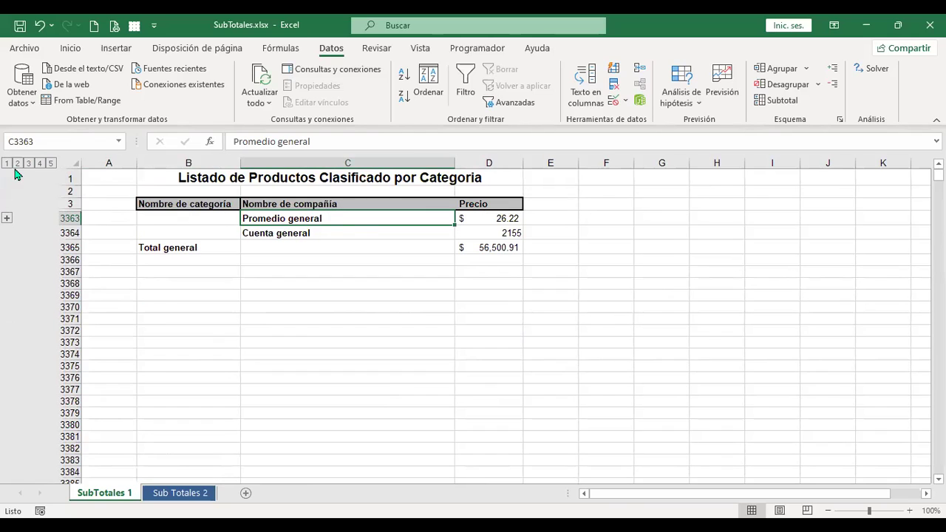
{"action": "left_click", "coordinate": [498, 217]}
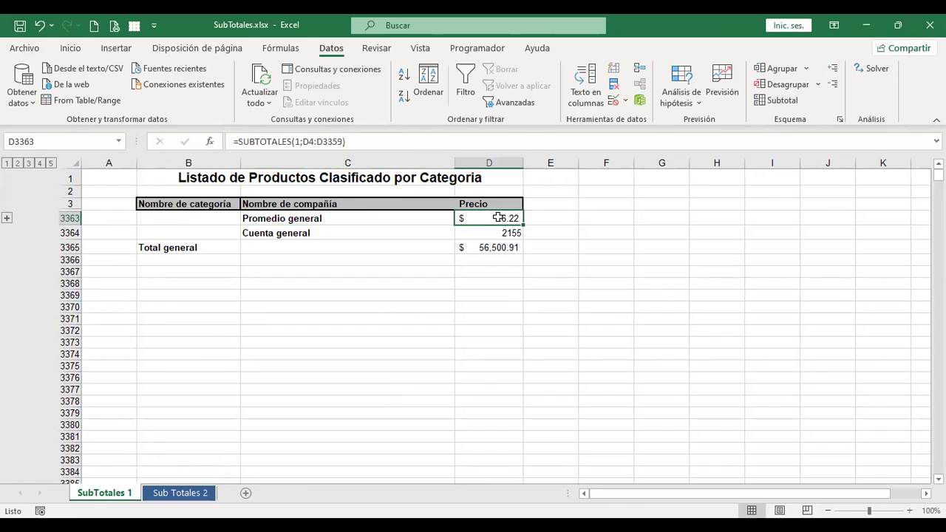
{"action": "left_click", "coordinate": [335, 233]}
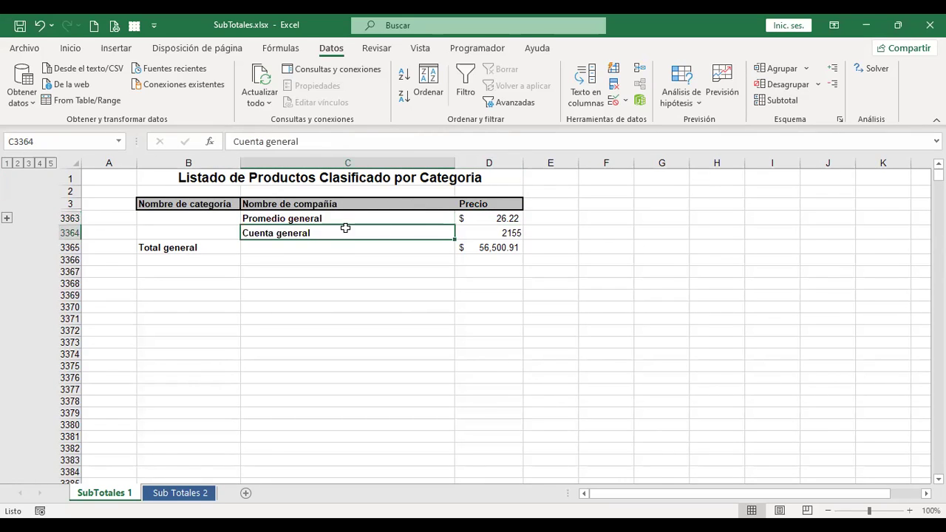
{"action": "left_click", "coordinate": [487, 232]}
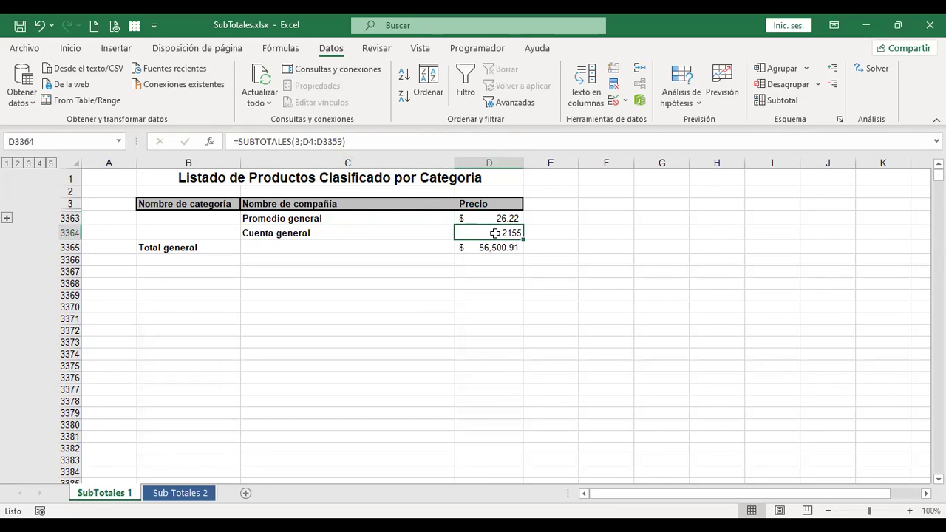
{"action": "left_click", "coordinate": [68, 232]}
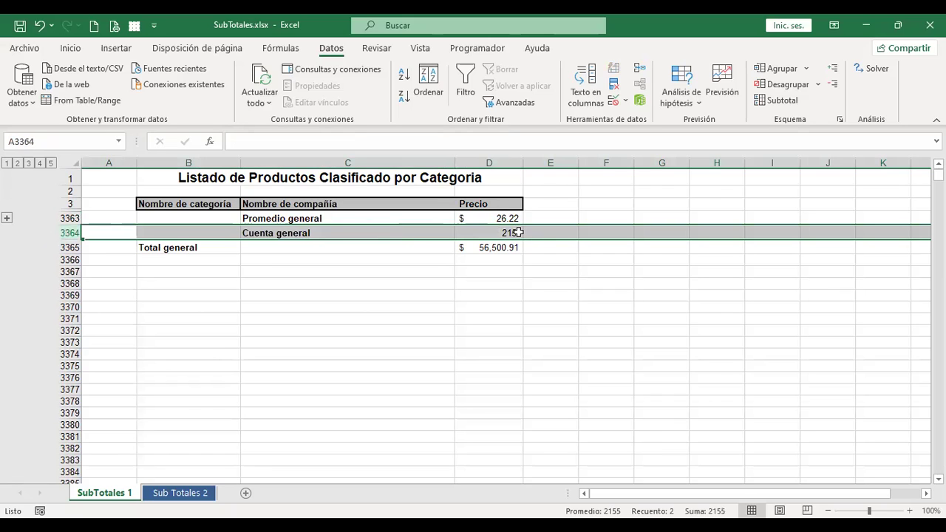
{"action": "left_click", "coordinate": [200, 247]}
{"action": "left_click", "coordinate": [512, 248]}
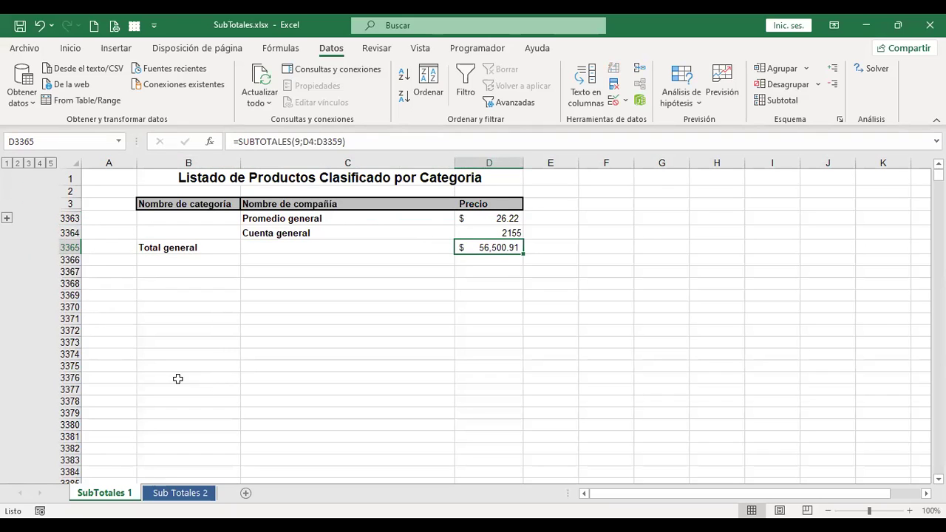
{"action": "left_click", "coordinate": [174, 493]}
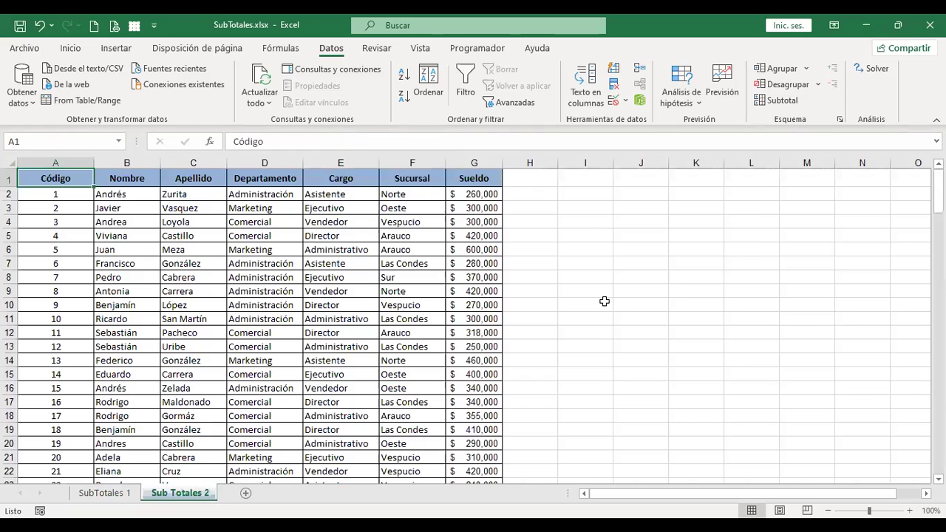
{"action": "left_click", "coordinate": [605, 303]}
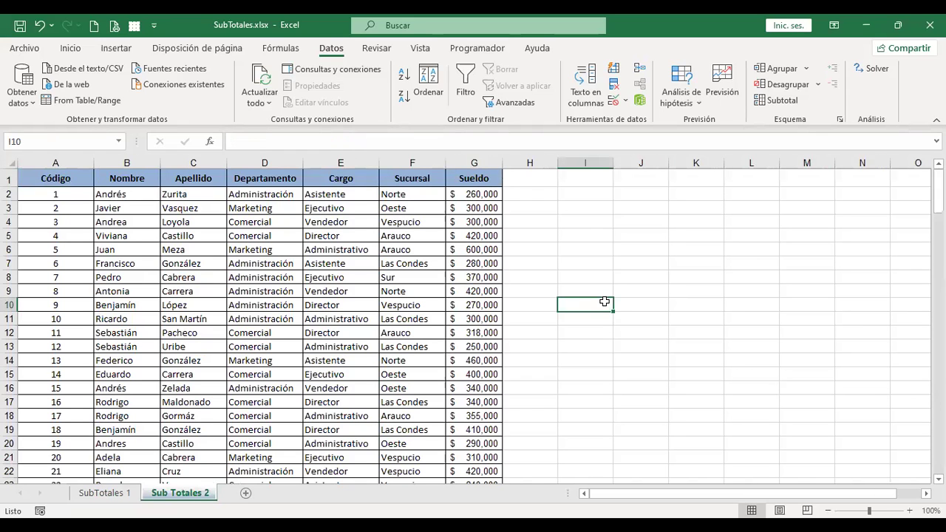
{"action": "key", "text": "ctrl+Home"}
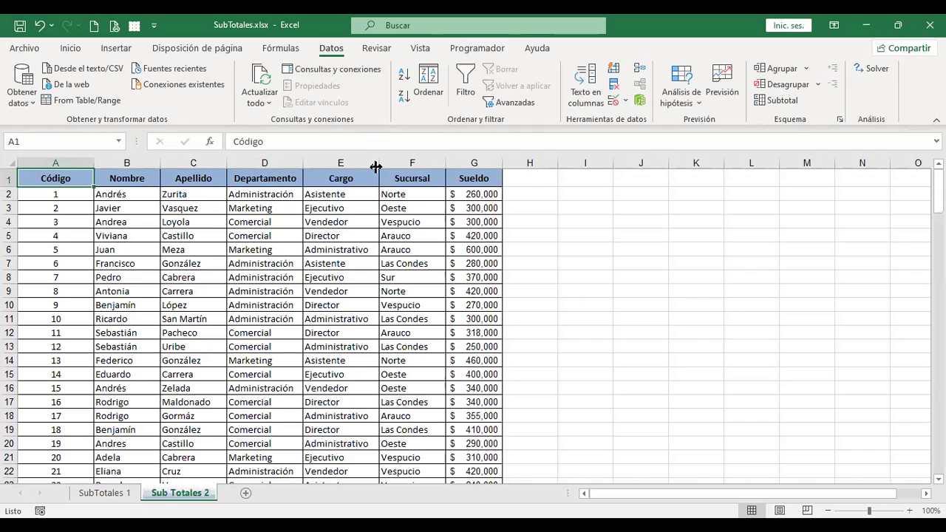
{"action": "left_click", "coordinate": [289, 194]}
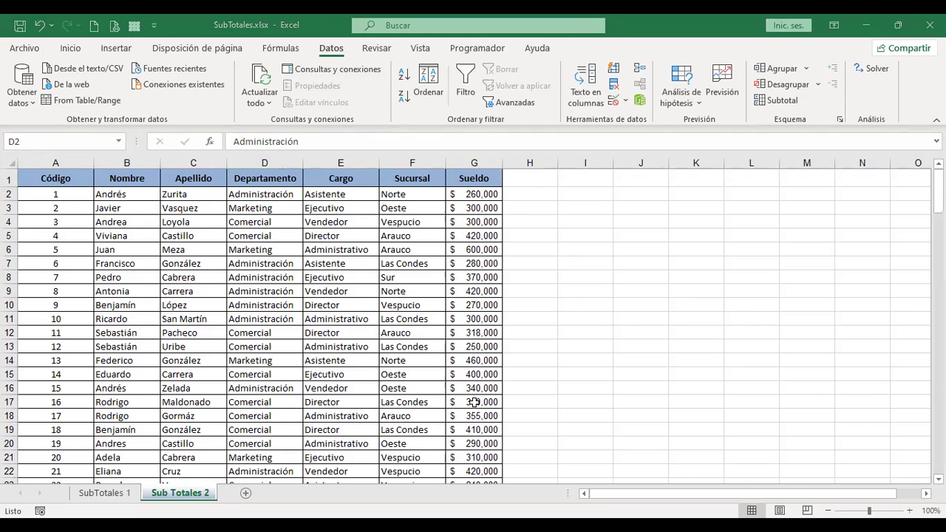
{"action": "left_click", "coordinate": [277, 196]}
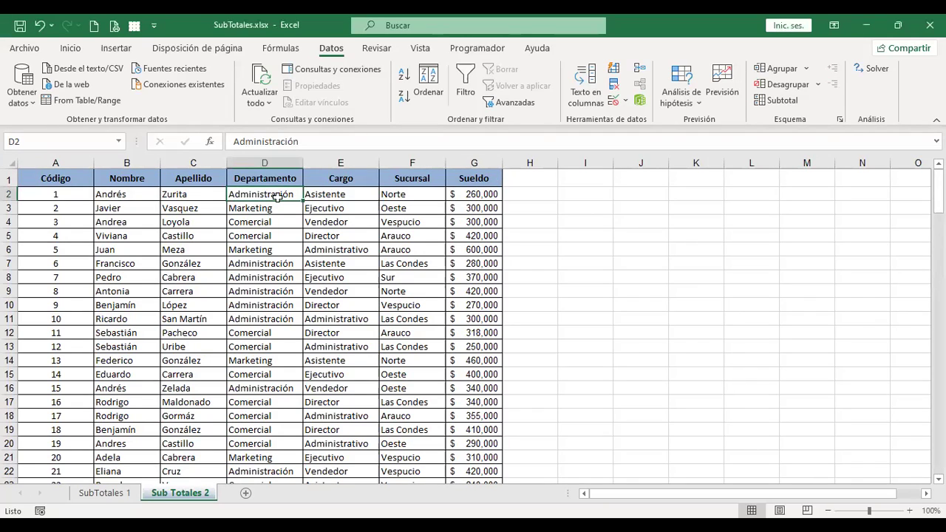
Sort the Sub Totales 2 employee table by Departamento in the Ordenar dialog
{"action": "left_click", "coordinate": [431, 90]}
{"action": "left_click", "coordinate": [527, 246]}
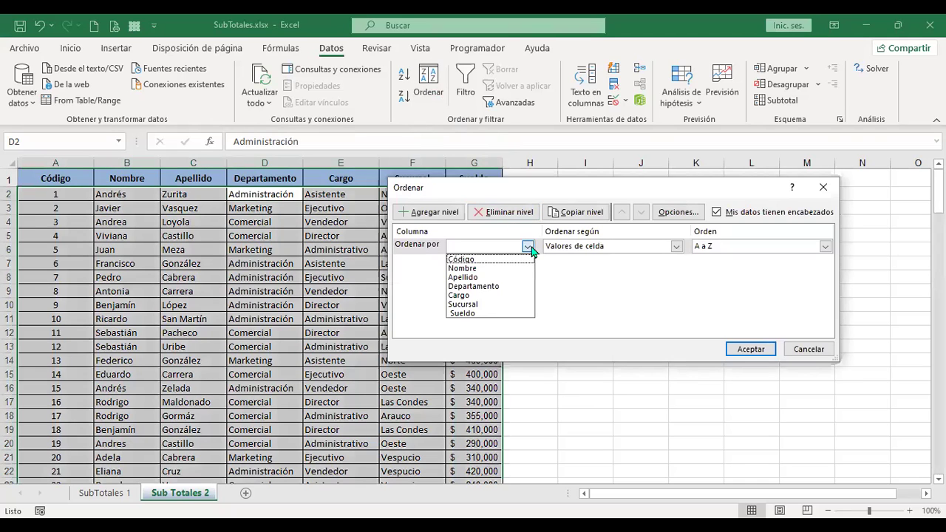
{"action": "left_click", "coordinate": [488, 286]}
{"action": "left_click", "coordinate": [745, 347]}
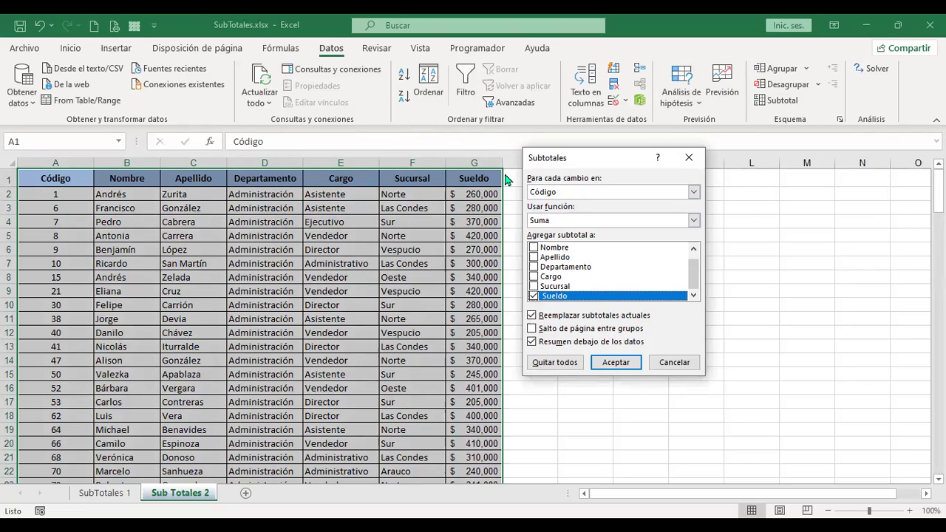
In Subtotales, choose Departamento for Para cada cambio en and Máx. for Usar función
{"action": "left_click", "coordinate": [580, 193]}
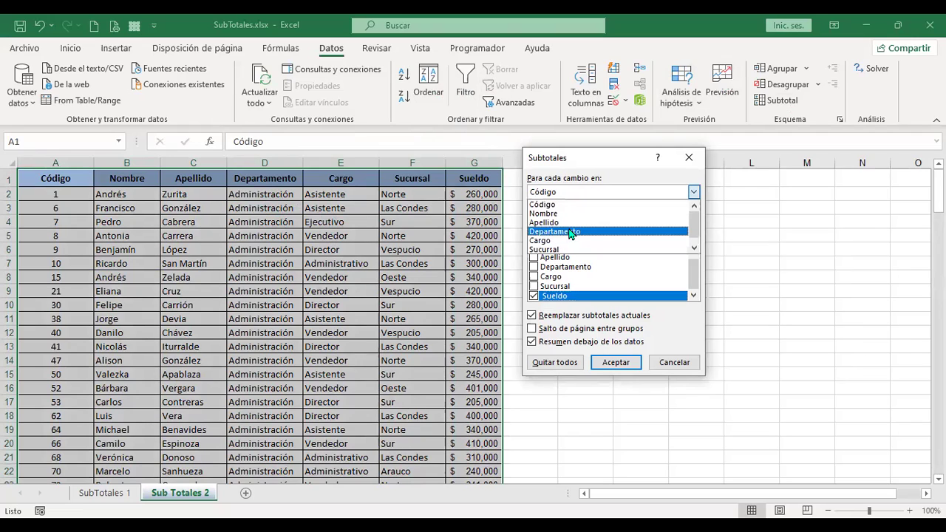
{"action": "left_click", "coordinate": [570, 232]}
{"action": "left_click", "coordinate": [562, 222]}
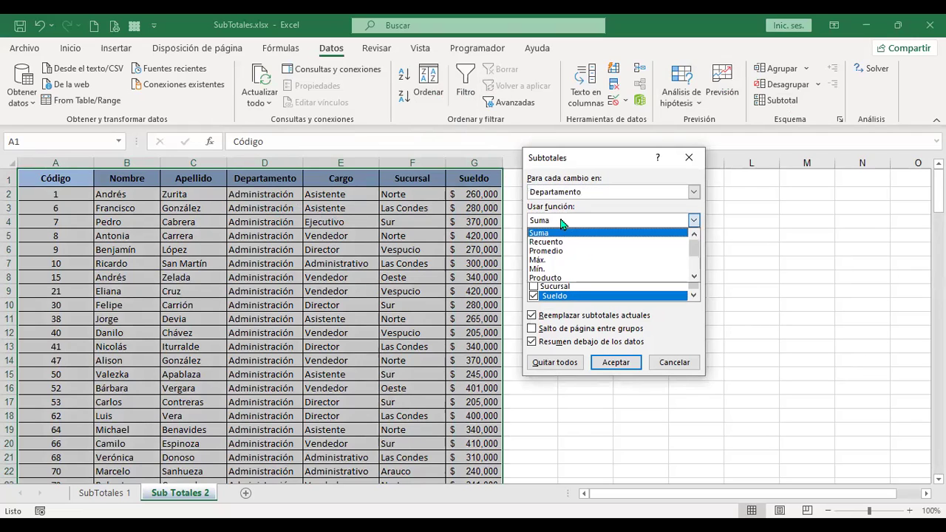
{"action": "left_click", "coordinate": [555, 261]}
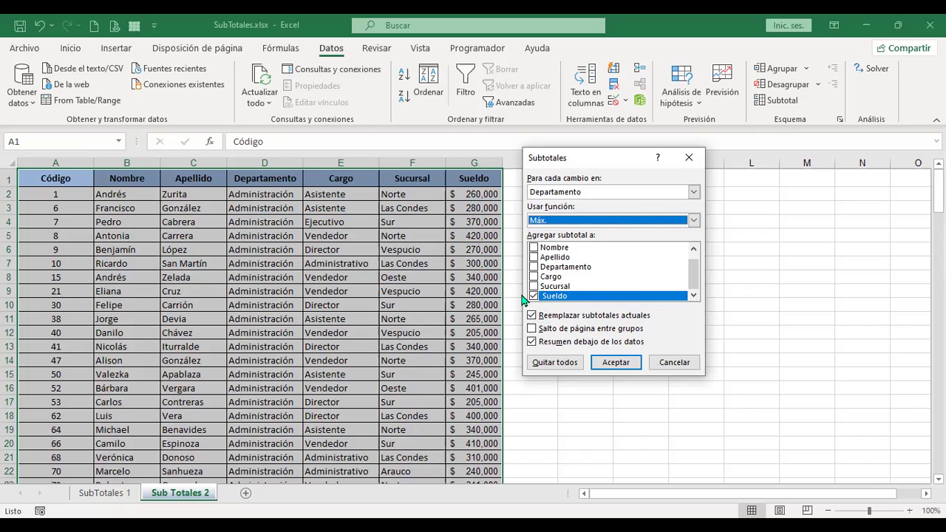
Apply the Máx. subtotals and inspect the Máx. Administración row at 600,000
{"action": "left_click", "coordinate": [626, 367]}
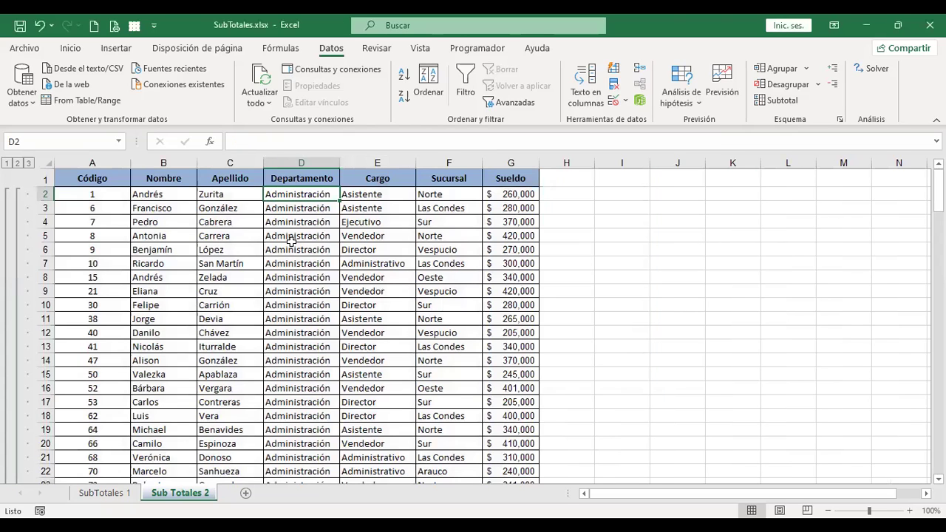
{"action": "scroll", "coordinate": [315, 249], "scroll_direction": "down", "scroll_amount": 2}
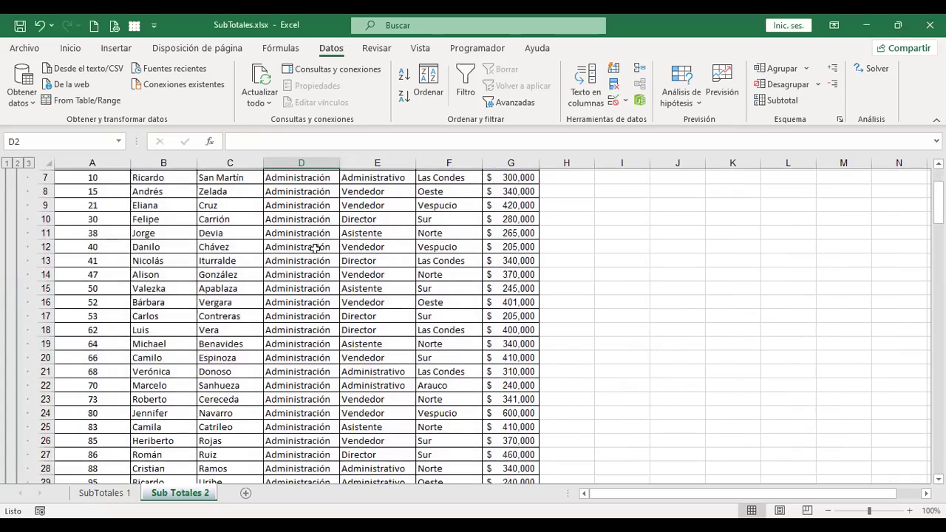
{"action": "scroll", "coordinate": [316, 249], "scroll_direction": "down", "scroll_amount": 5}
{"action": "scroll", "coordinate": [313, 248], "scroll_direction": "down", "scroll_amount": 3}
{"action": "scroll", "coordinate": [309, 261], "scroll_direction": "up", "scroll_amount": 1}
{"action": "left_click", "coordinate": [313, 259]}
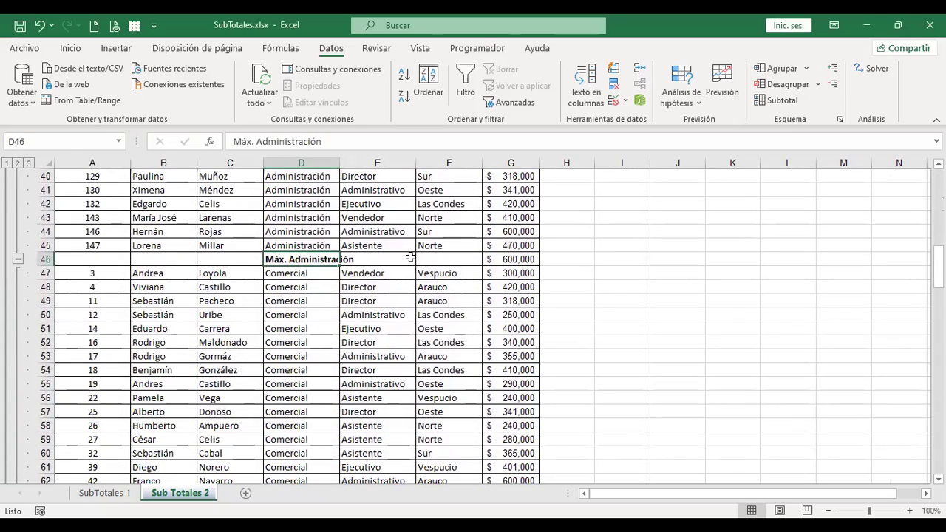
{"action": "left_click", "coordinate": [42, 259]}
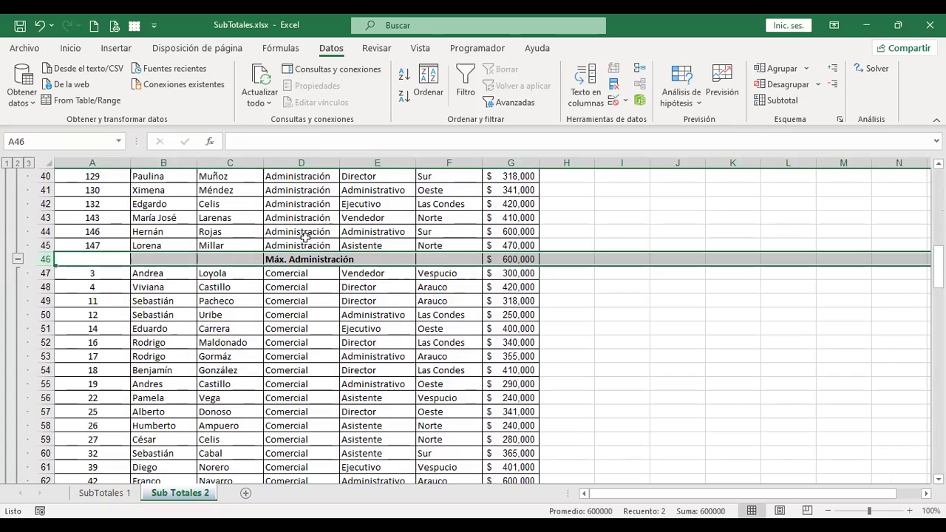
Scroll down to the Máx. Comercial subtotal row and select it
{"action": "scroll", "coordinate": [306, 235], "scroll_direction": "down", "scroll_amount": 2}
{"action": "scroll", "coordinate": [306, 234], "scroll_direction": "down", "scroll_amount": 6}
{"action": "scroll", "coordinate": [306, 235], "scroll_direction": "down", "scroll_amount": 4}
{"action": "scroll", "coordinate": [306, 234], "scroll_direction": "down", "scroll_amount": 5}
{"action": "scroll", "coordinate": [306, 235], "scroll_direction": "down", "scroll_amount": 6}
{"action": "scroll", "coordinate": [306, 234], "scroll_direction": "up", "scroll_amount": 1}
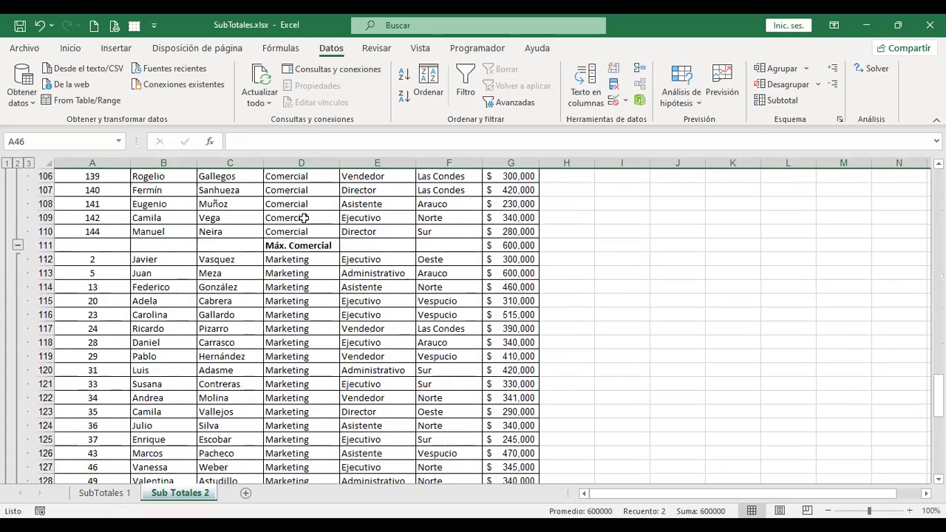
{"action": "left_click", "coordinate": [46, 245]}
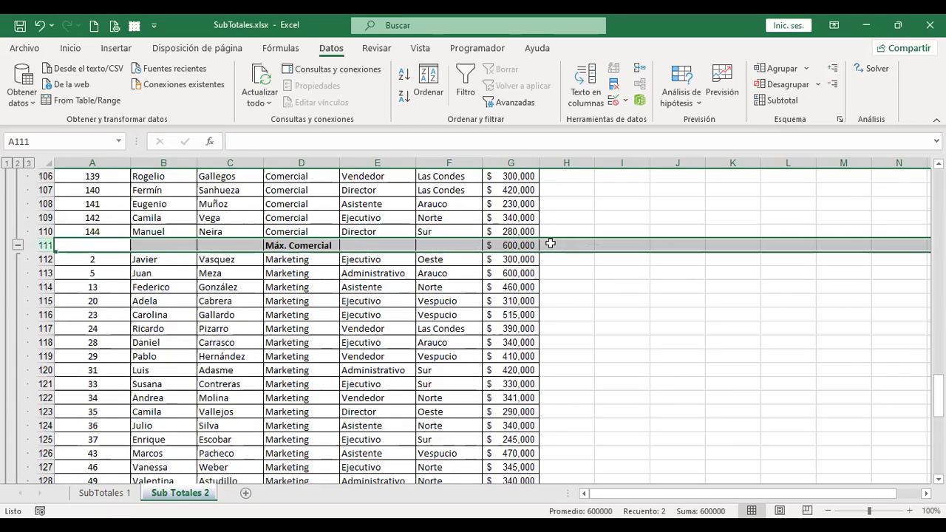
Inspect Máx. Marketing and the Máximo general formula in G155, then scroll back up
{"action": "scroll", "coordinate": [532, 245], "scroll_direction": "down", "scroll_amount": 1}
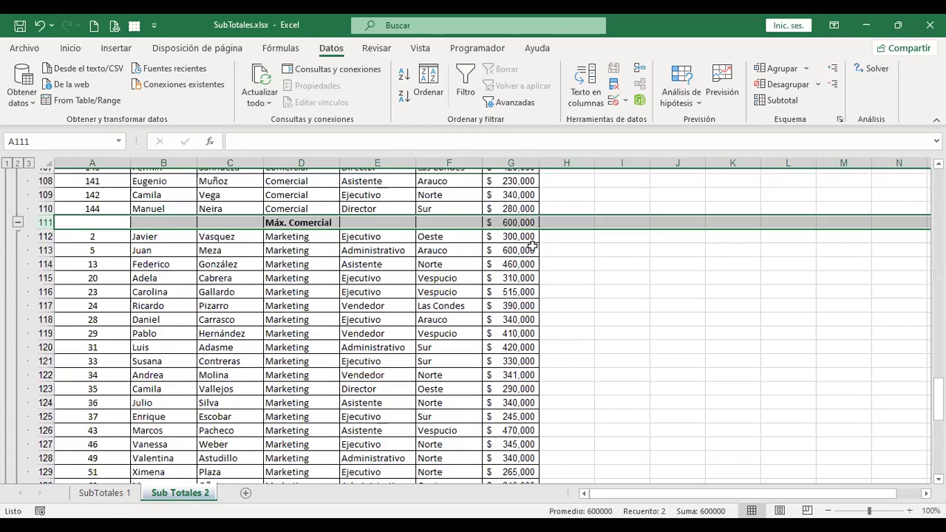
{"action": "scroll", "coordinate": [532, 245], "scroll_direction": "down", "scroll_amount": 8}
{"action": "scroll", "coordinate": [532, 245], "scroll_direction": "down", "scroll_amount": 1}
{"action": "scroll", "coordinate": [532, 245], "scroll_direction": "down", "scroll_amount": 4}
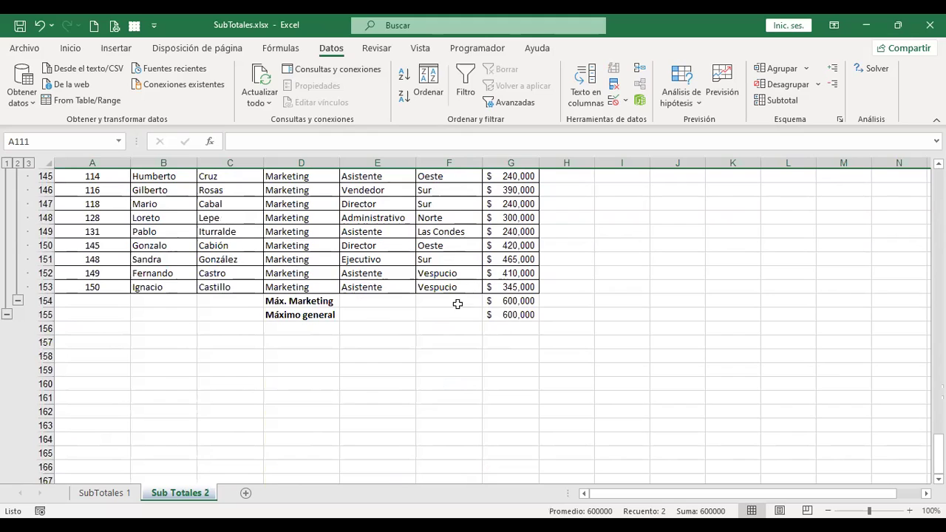
{"action": "left_click", "coordinate": [297, 301]}
{"action": "left_click", "coordinate": [303, 314]}
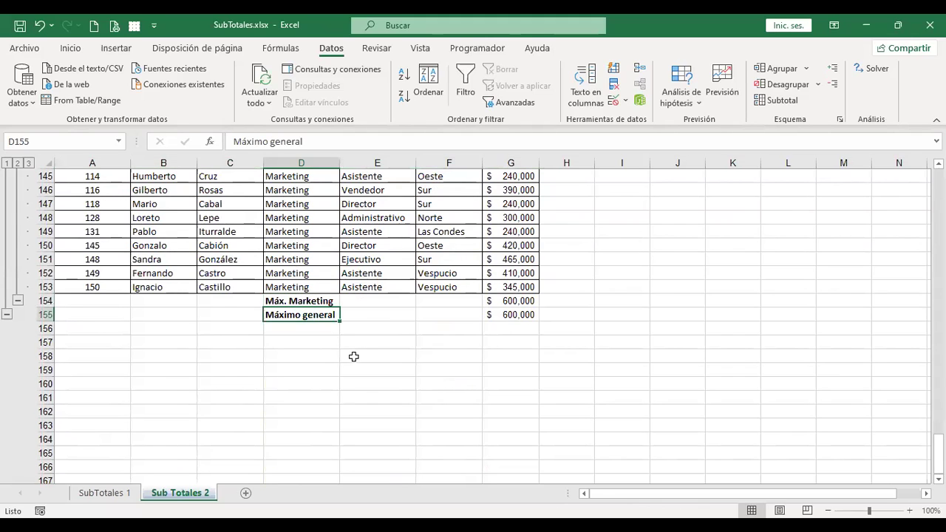
{"action": "left_click", "coordinate": [373, 315]}
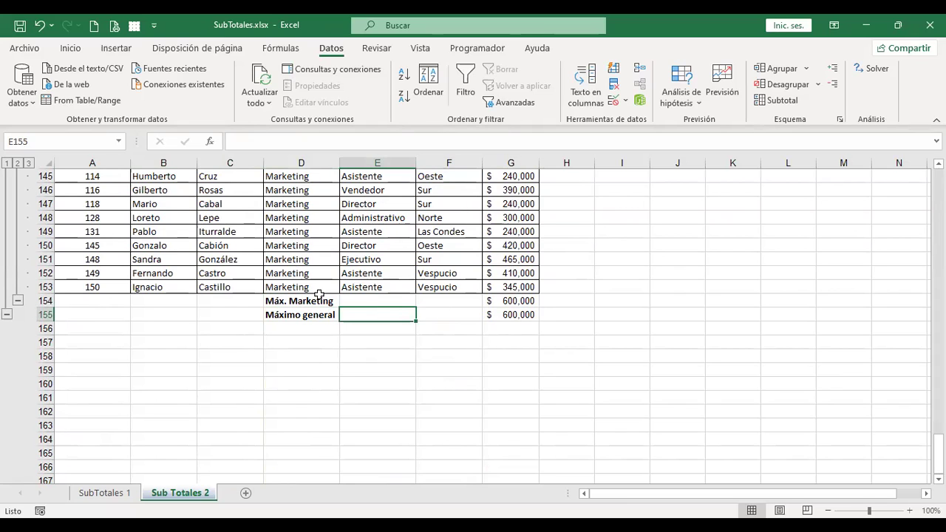
{"action": "left_click", "coordinate": [510, 316]}
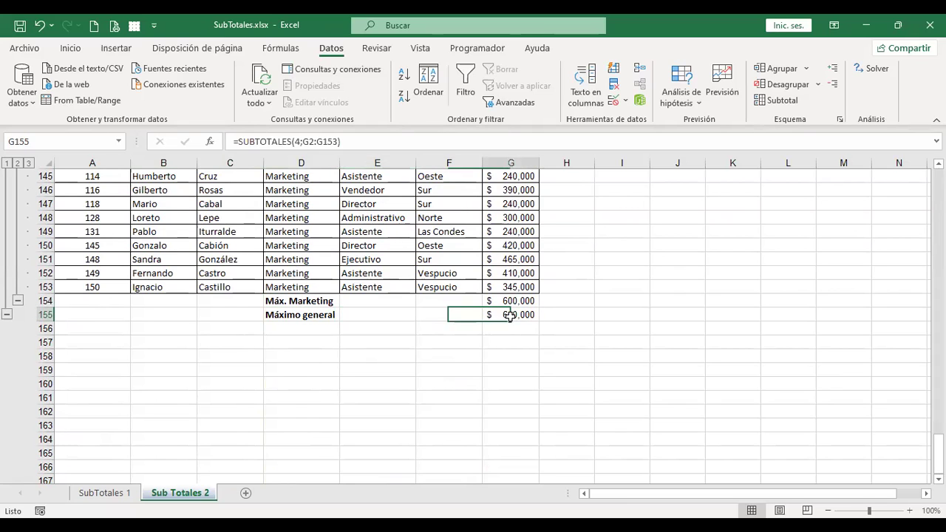
{"action": "left_click", "coordinate": [42, 315]}
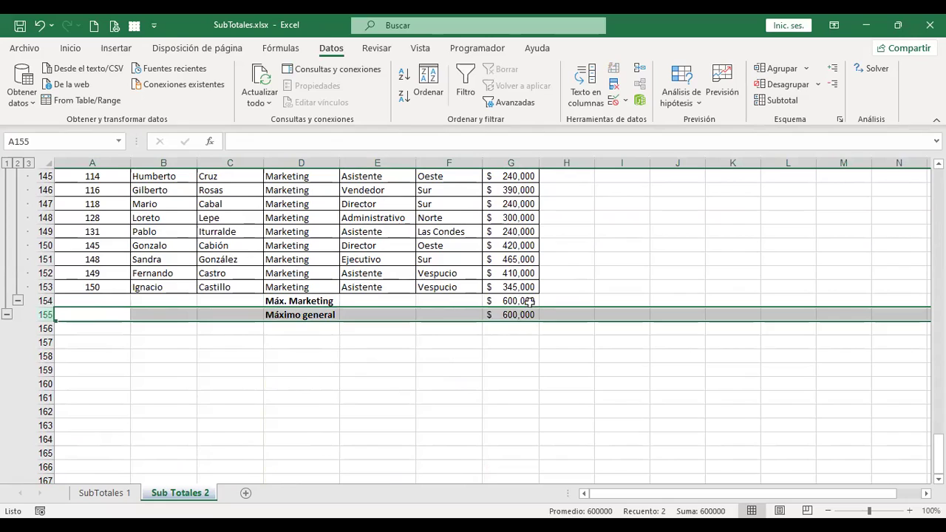
{"action": "scroll", "coordinate": [514, 315], "scroll_direction": "up", "scroll_amount": 9}
{"action": "scroll", "coordinate": [521, 315], "scroll_direction": "up", "scroll_amount": 4}
{"action": "scroll", "coordinate": [526, 315], "scroll_direction": "up", "scroll_amount": 17}
{"action": "scroll", "coordinate": [526, 315], "scroll_direction": "up", "scroll_amount": 10}
{"action": "scroll", "coordinate": [526, 315], "scroll_direction": "up", "scroll_amount": 7}
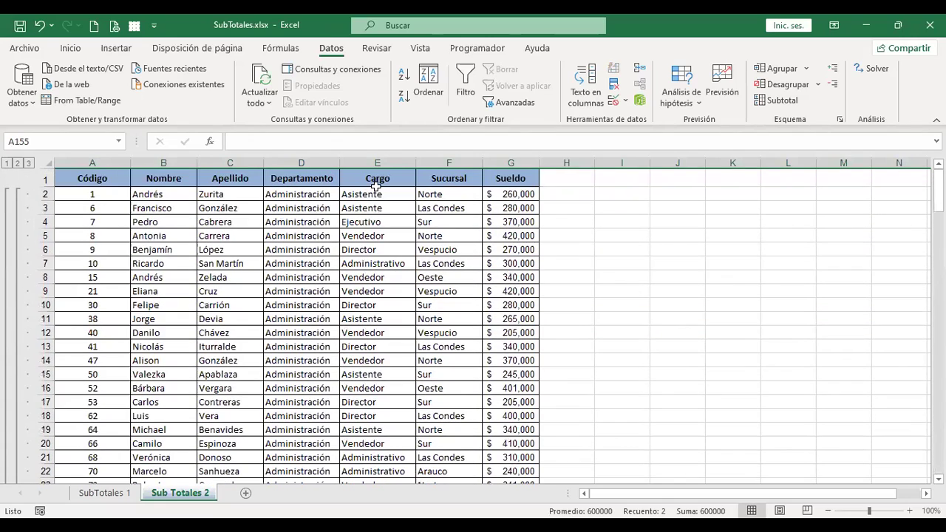
Clear all Máx. subtotals from the employee table with Quitar todos in Subtotales
{"action": "left_click", "coordinate": [378, 194]}
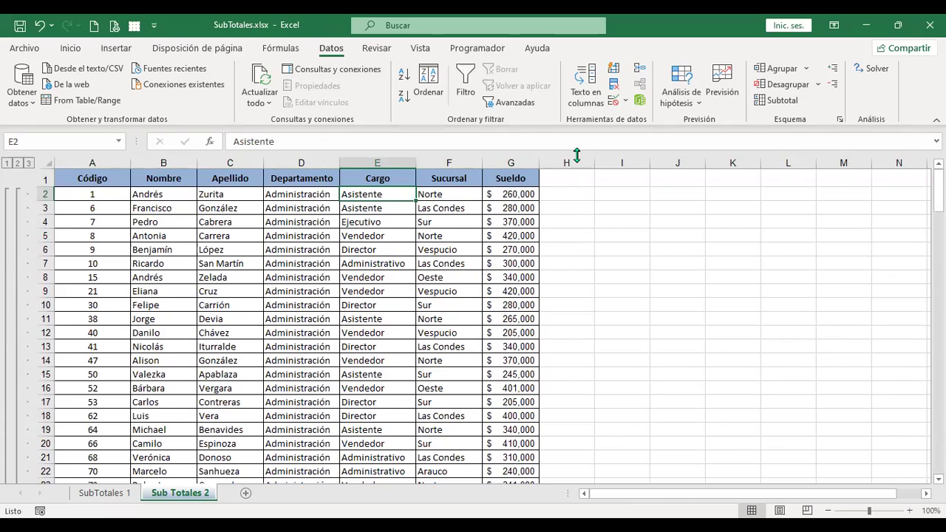
{"action": "left_click", "coordinate": [559, 197]}
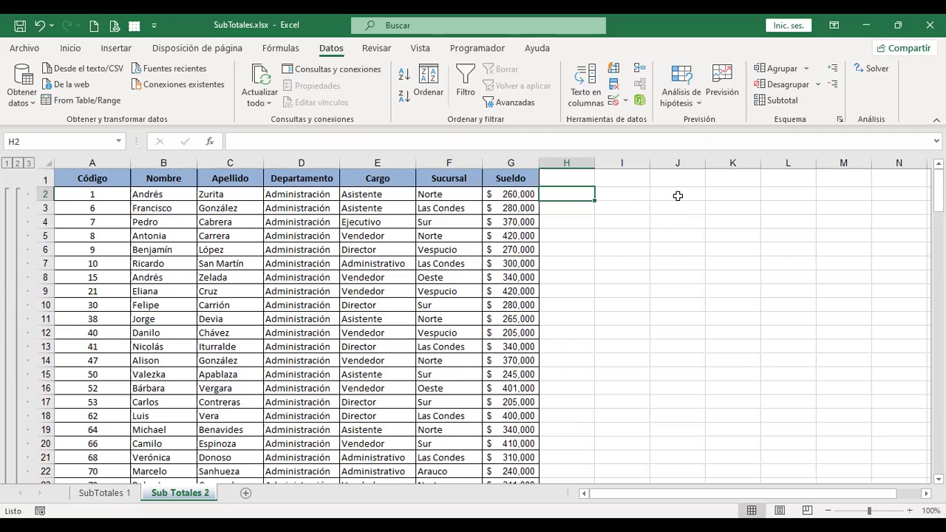
{"action": "left_click", "coordinate": [770, 103]}
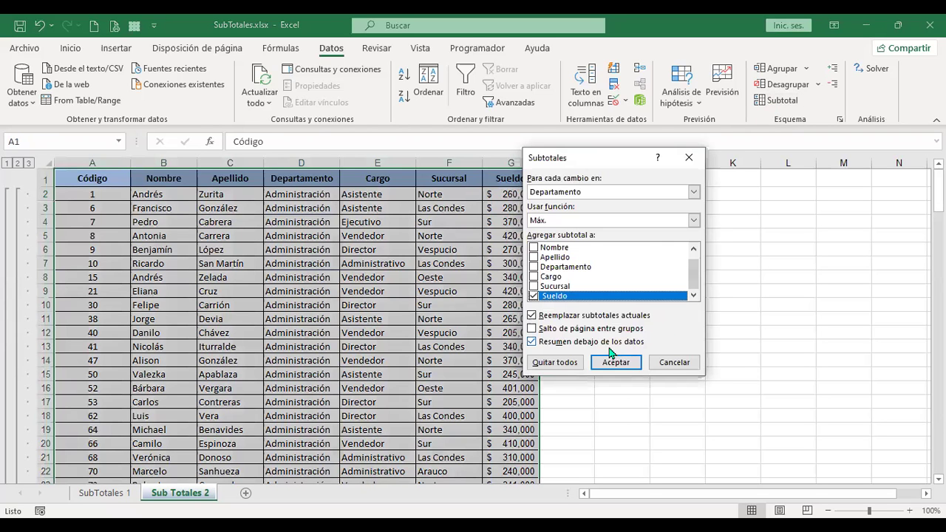
{"action": "left_click", "coordinate": [558, 362]}
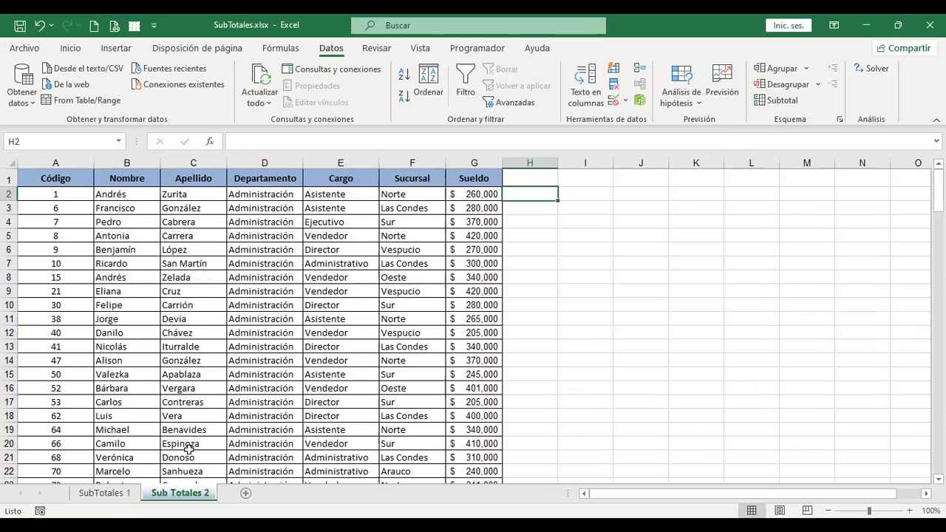
{"action": "left_click", "coordinate": [122, 490]}
{"action": "left_click", "coordinate": [165, 495]}
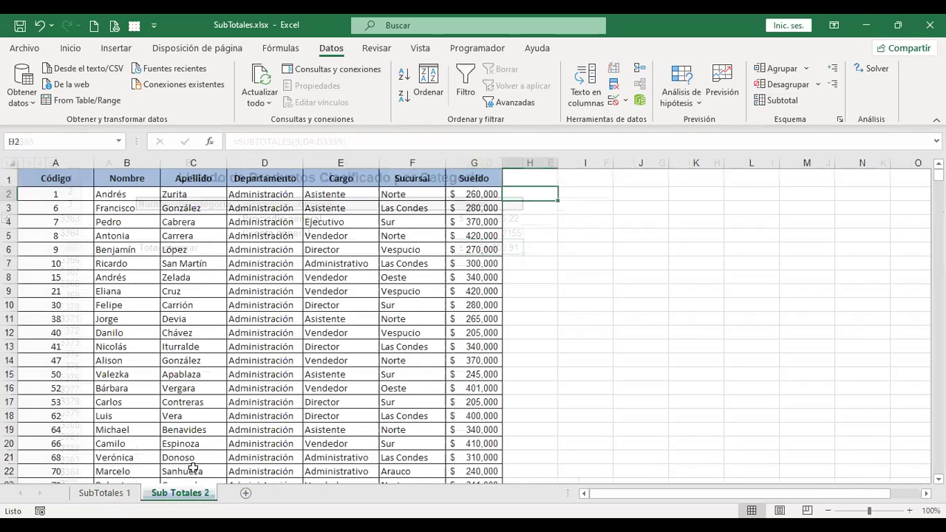
Add Cargo and Sucursal as second and third sort levels under Departamento and apply
{"action": "left_click", "coordinate": [429, 82]}
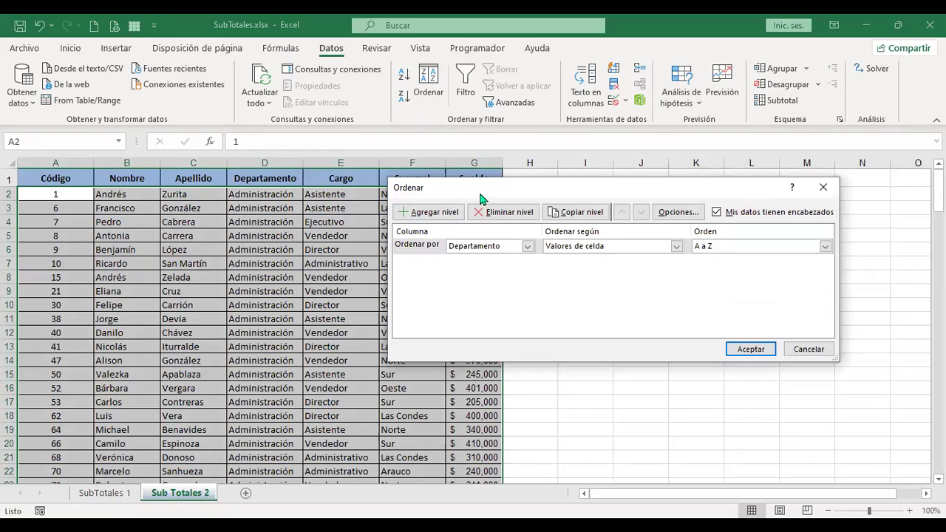
{"action": "left_click", "coordinate": [428, 212]}
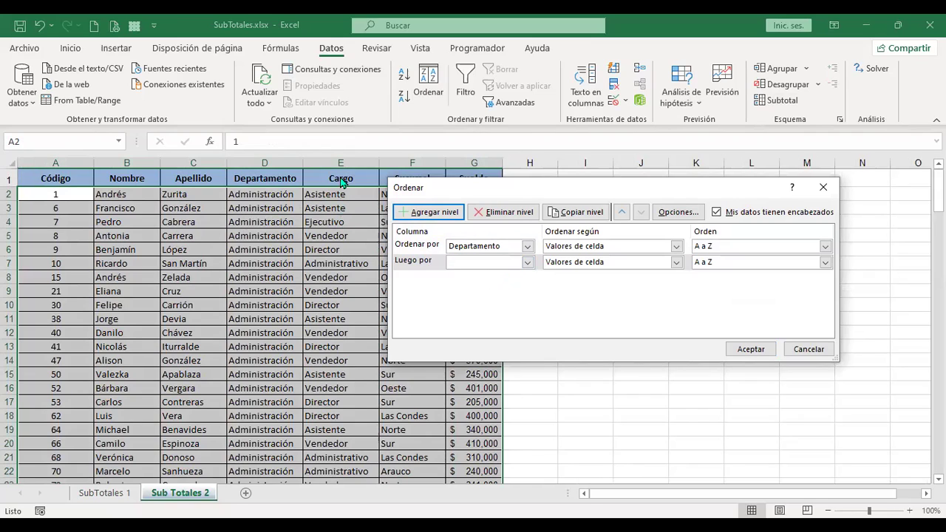
{"action": "left_click", "coordinate": [527, 263]}
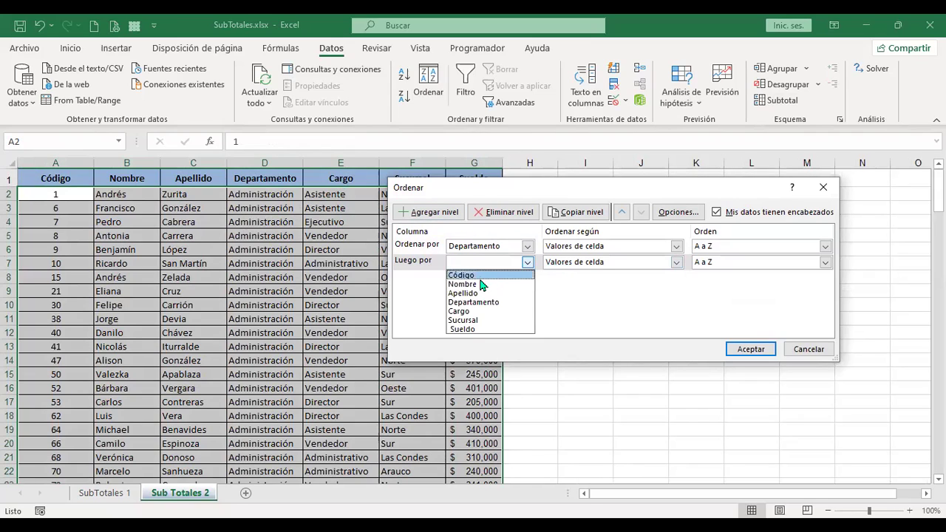
{"action": "left_click", "coordinate": [479, 312]}
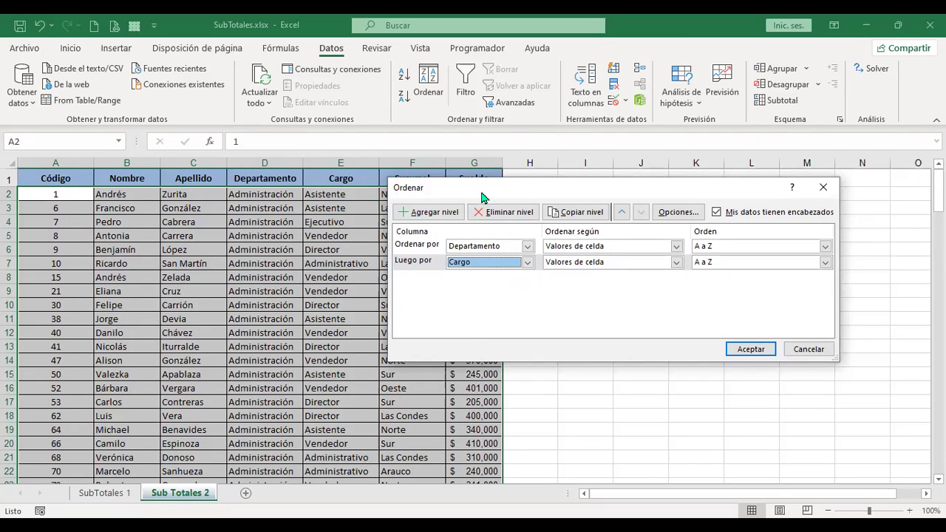
{"action": "left_click_drag", "start_coordinate": [486, 194], "coordinate": [563, 197]}
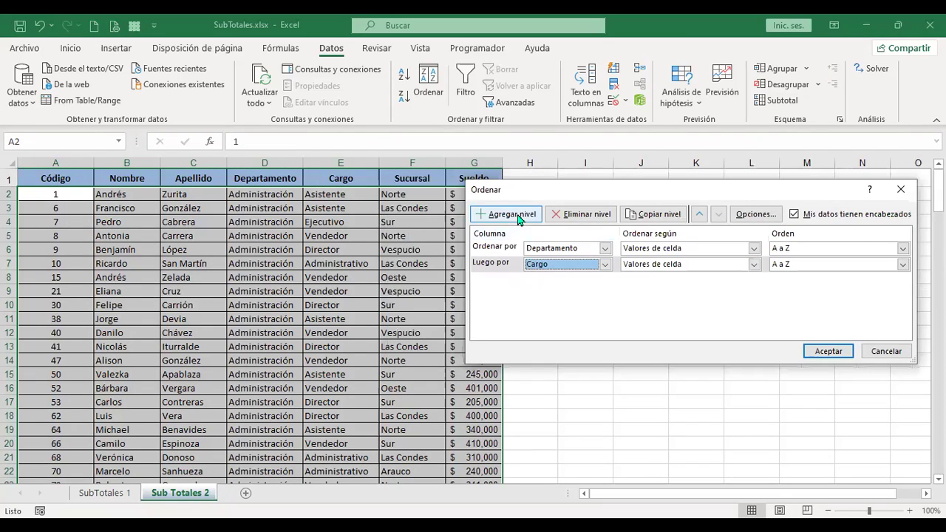
{"action": "left_click", "coordinate": [515, 215]}
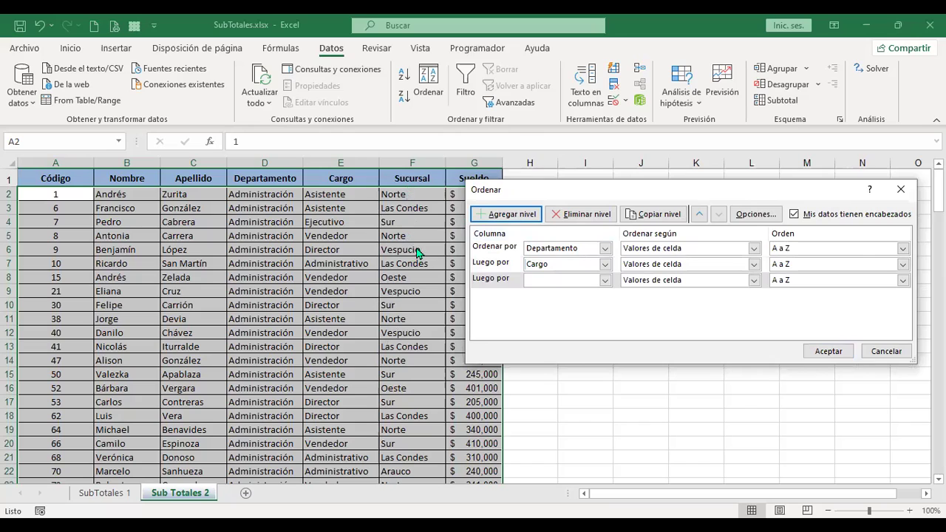
{"action": "left_click", "coordinate": [605, 282]}
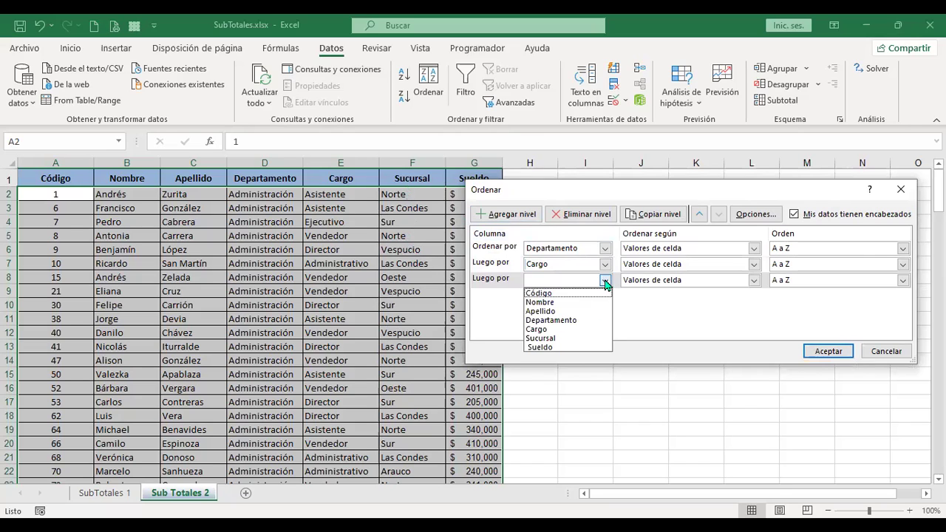
{"action": "left_click", "coordinate": [565, 338]}
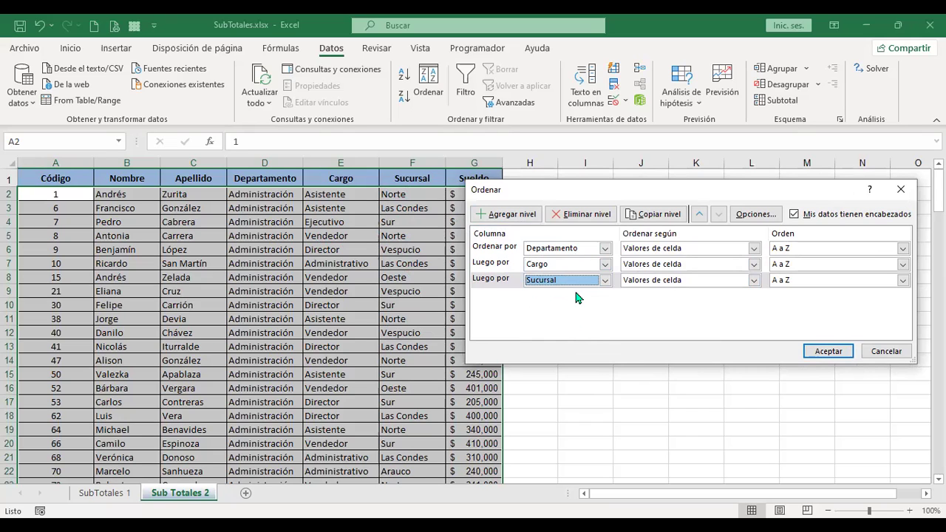
{"action": "left_click", "coordinate": [826, 352]}
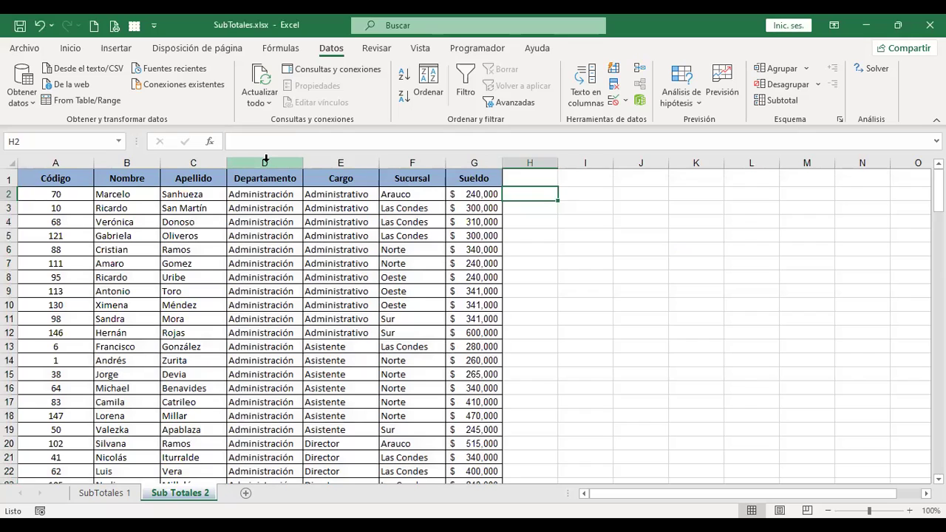
Insert Mín. of Sueldo subtotals at each change in Cargo via Datos > Subtotal
{"action": "left_click", "coordinate": [265, 160]}
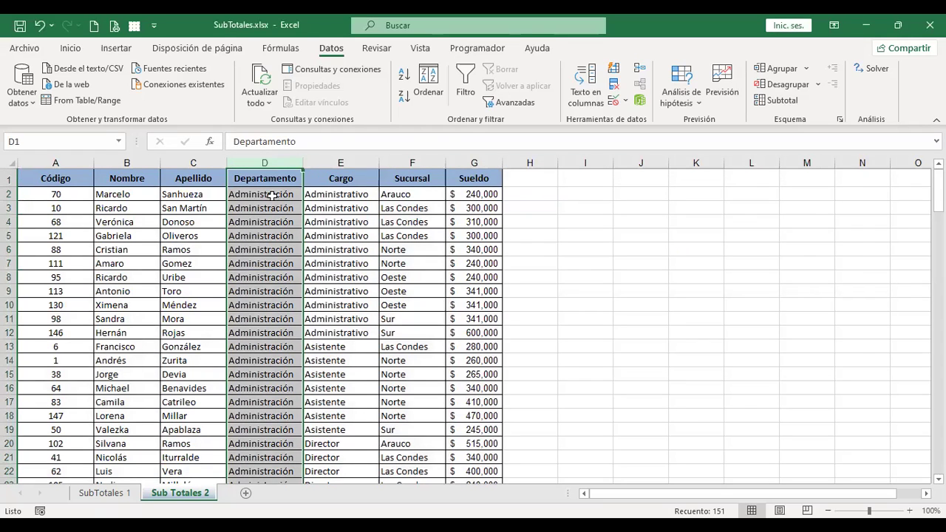
{"action": "left_click", "coordinate": [362, 191]}
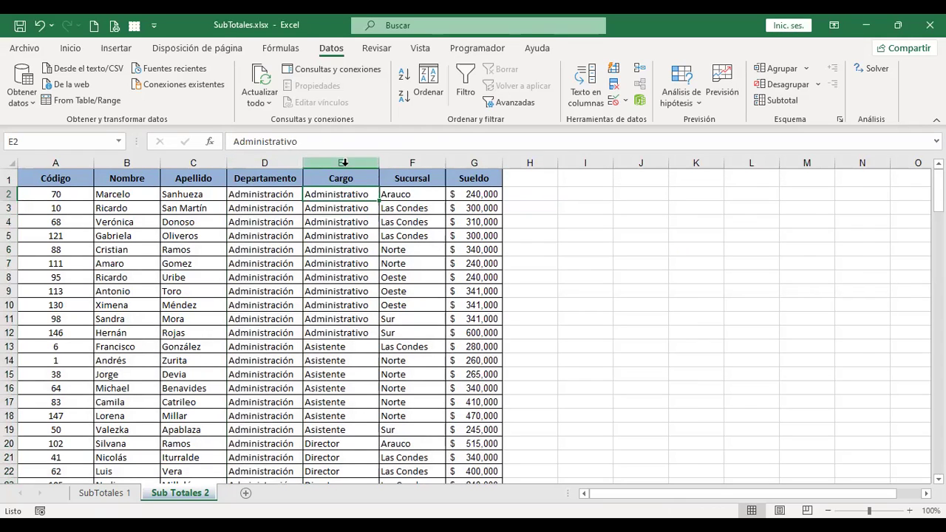
{"action": "left_click", "coordinate": [424, 191]}
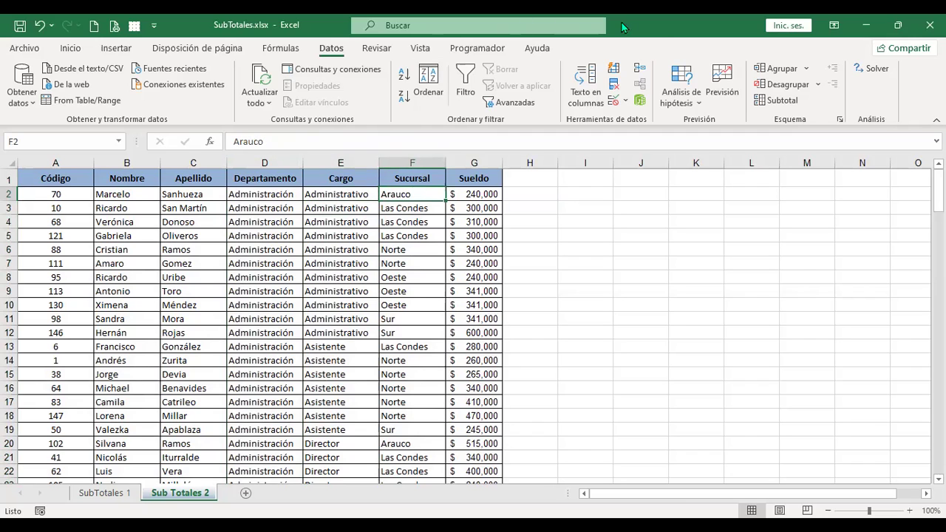
{"action": "left_click", "coordinate": [779, 101]}
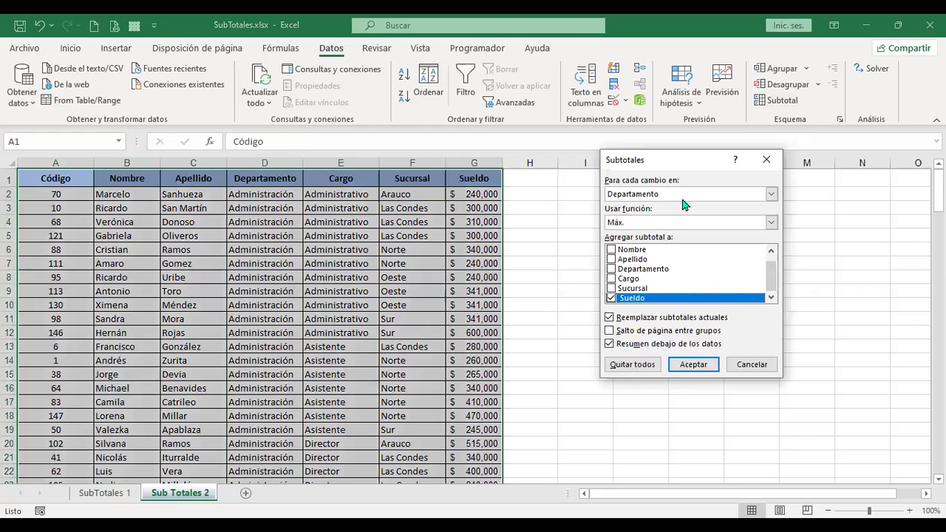
{"action": "left_click", "coordinate": [644, 194]}
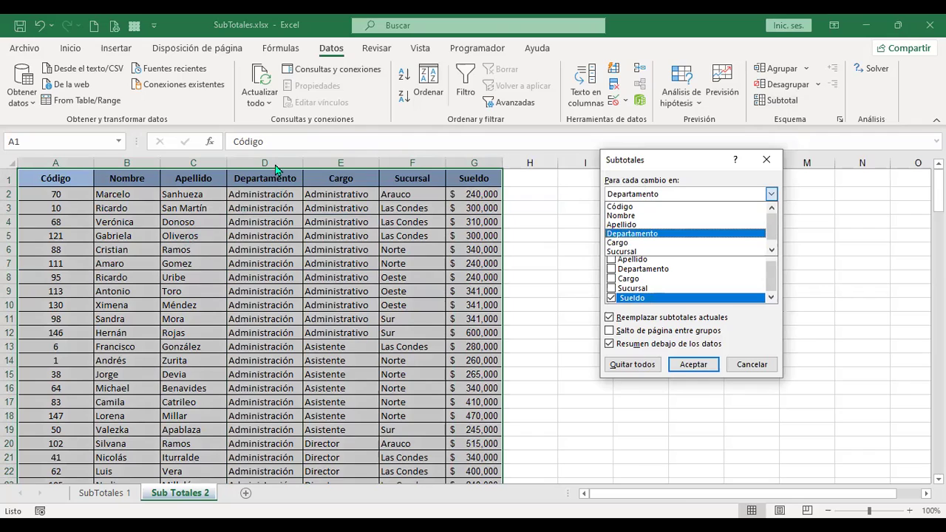
{"action": "left_click", "coordinate": [632, 244]}
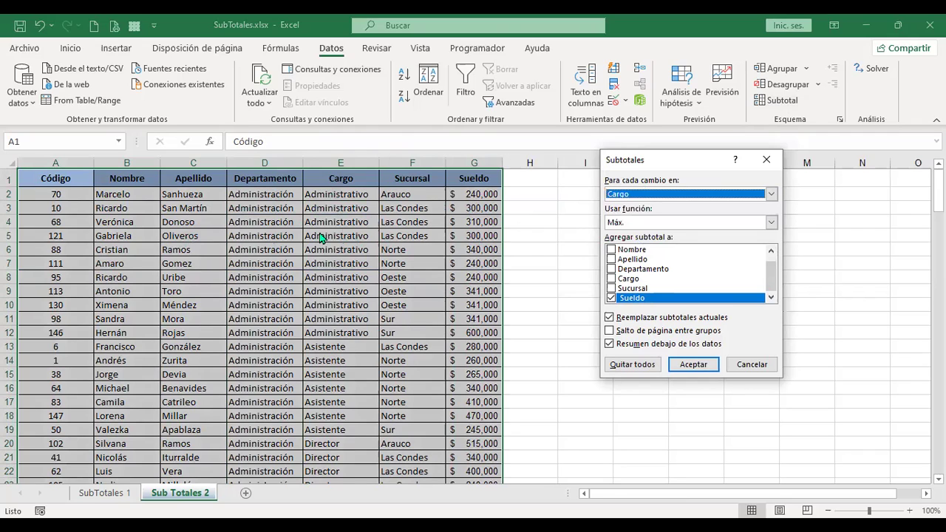
{"action": "left_click", "coordinate": [672, 225]}
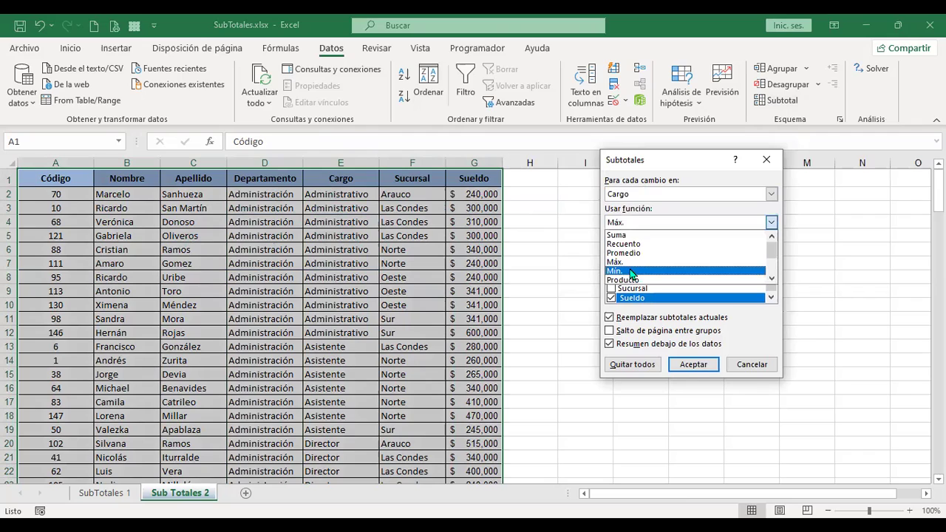
{"action": "left_click", "coordinate": [632, 271]}
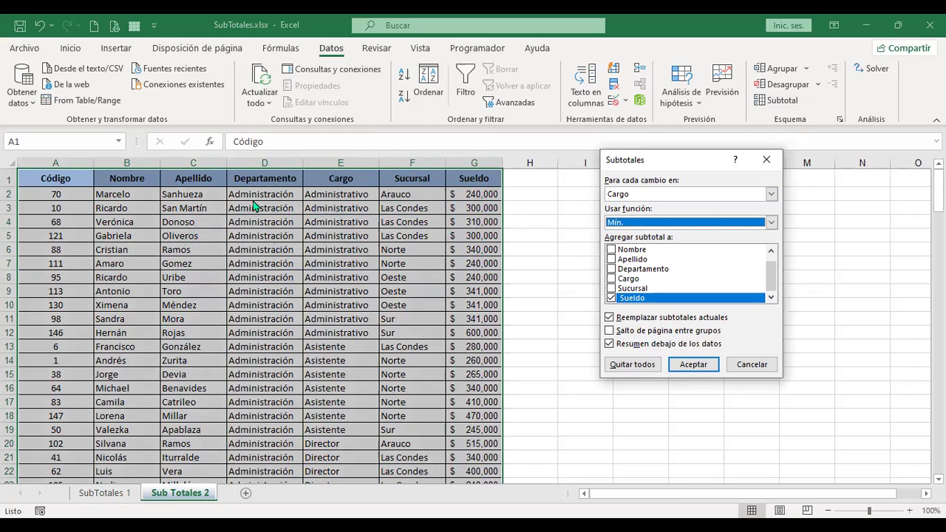
{"action": "left_click", "coordinate": [691, 365]}
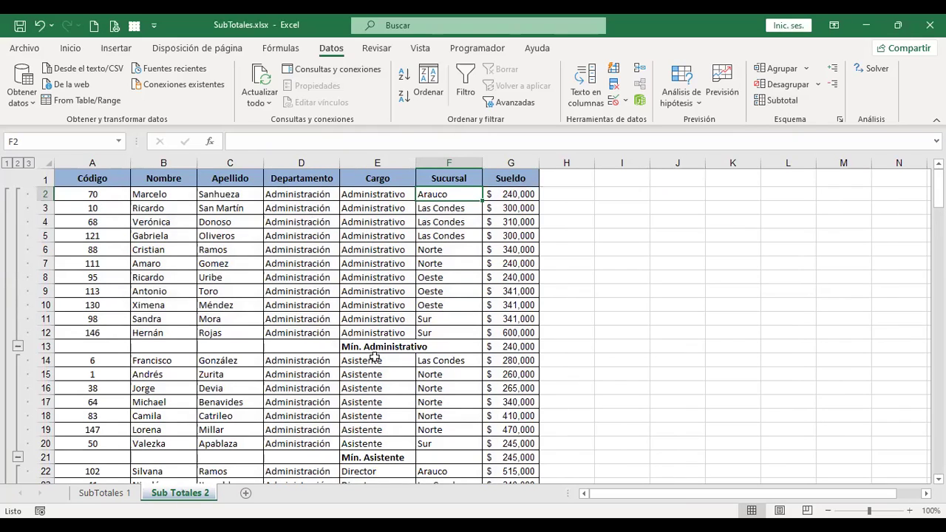
Inspect the Mín. Administrativo row and its SUBTOTALES formula in G13
{"action": "left_click", "coordinate": [44, 346]}
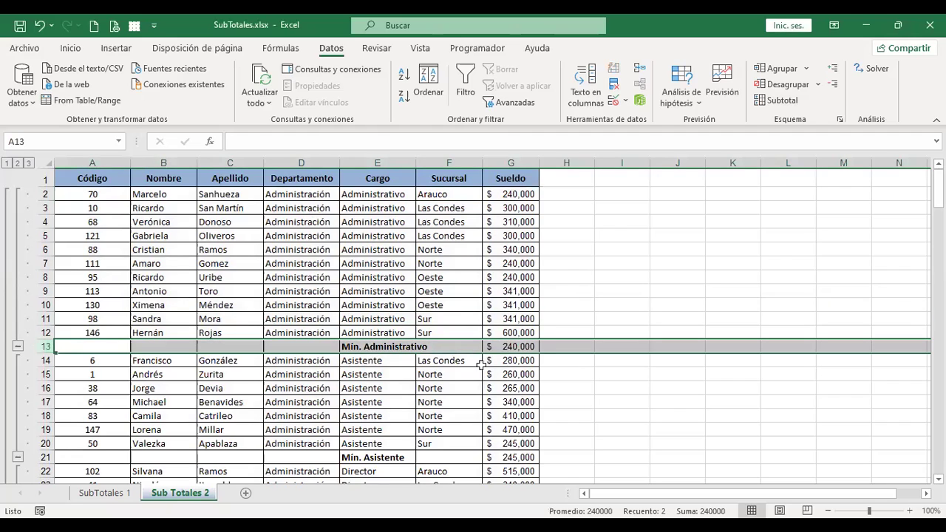
{"action": "left_click", "coordinate": [510, 346]}
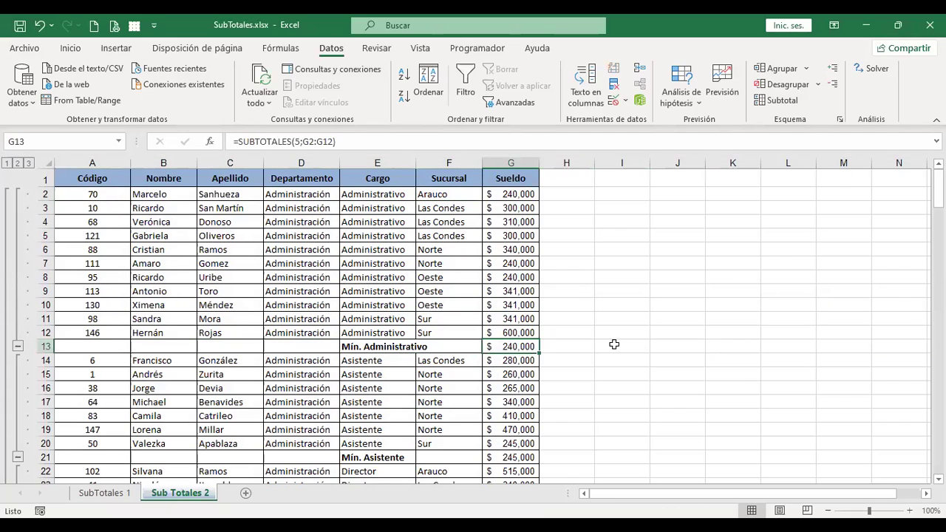
{"action": "left_click", "coordinate": [609, 346]}
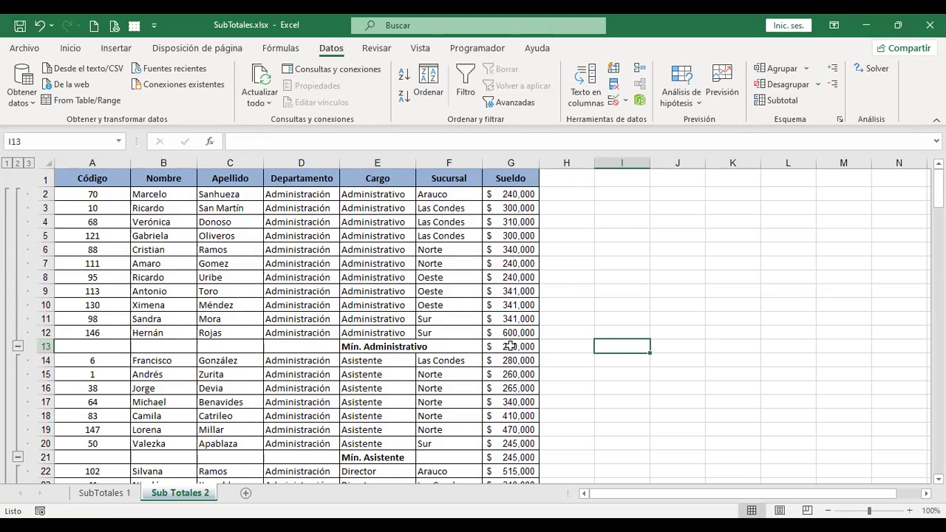
{"action": "left_click", "coordinate": [510, 346]}
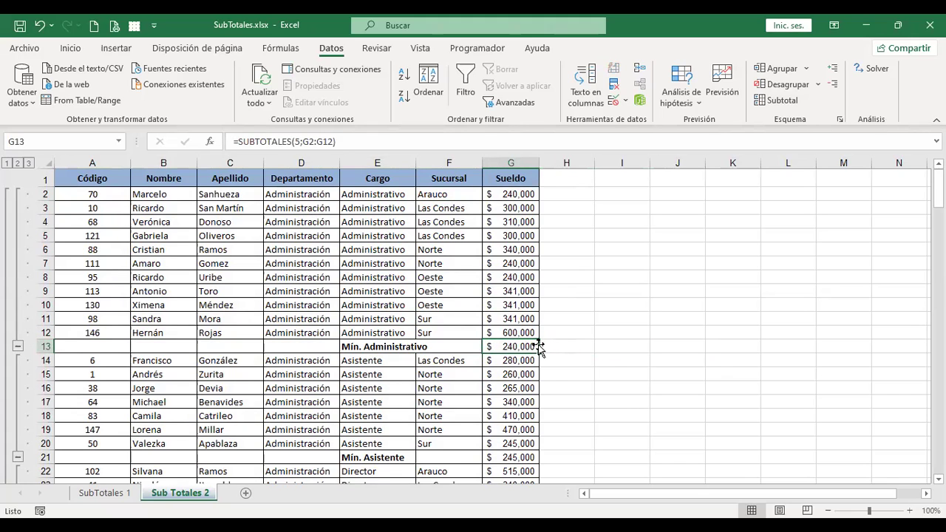
Inspect the Mín. Asistente formula in G21, then scroll down into the Comercial department
{"action": "scroll", "coordinate": [564, 342], "scroll_direction": "down", "scroll_amount": 1}
{"action": "scroll", "coordinate": [564, 342], "scroll_direction": "down", "scroll_amount": 2}
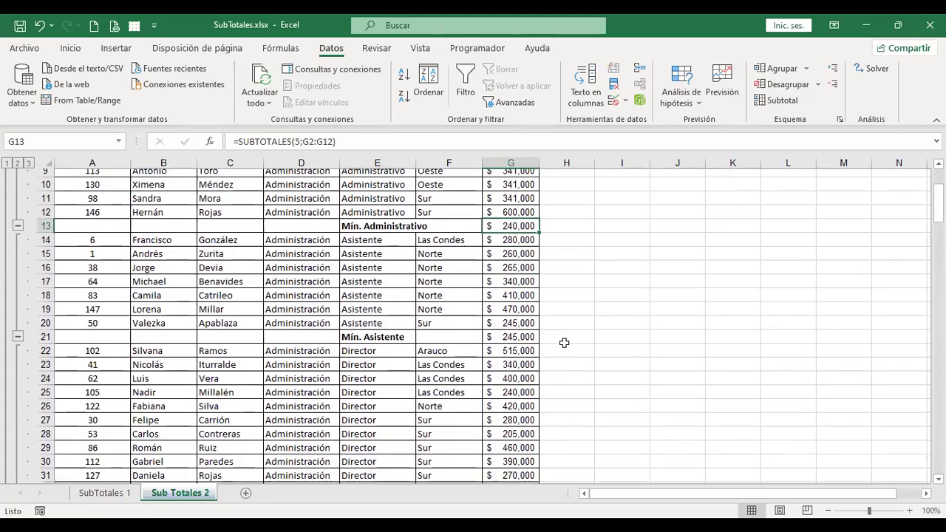
{"action": "left_click", "coordinate": [42, 328]}
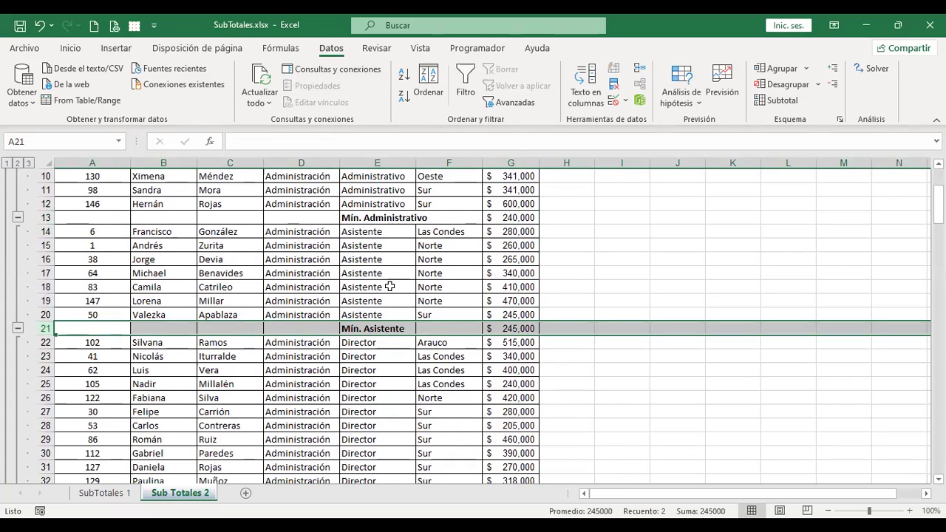
{"action": "left_click", "coordinate": [532, 328]}
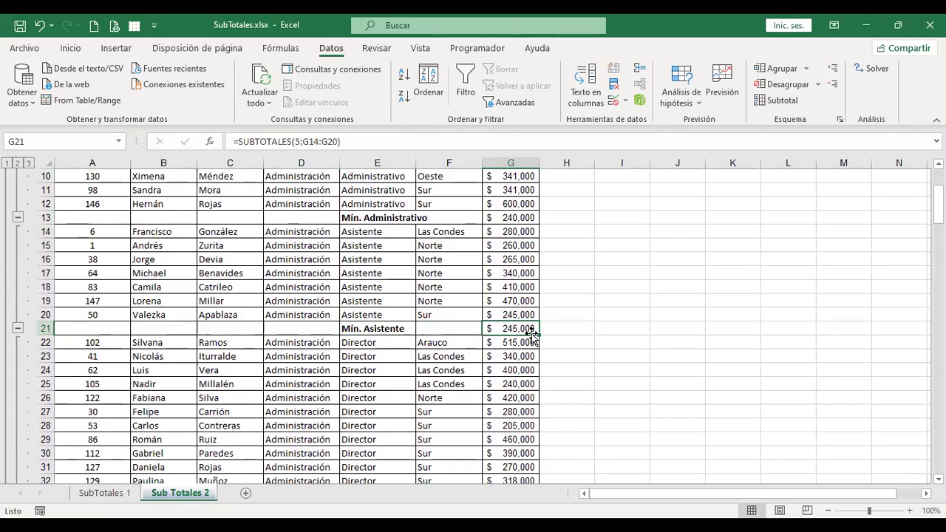
{"action": "scroll", "coordinate": [539, 331], "scroll_direction": "down", "scroll_amount": 1}
{"action": "scroll", "coordinate": [538, 331], "scroll_direction": "down", "scroll_amount": 2}
{"action": "scroll", "coordinate": [538, 331], "scroll_direction": "down", "scroll_amount": 2}
{"action": "scroll", "coordinate": [540, 327], "scroll_direction": "down", "scroll_amount": 1}
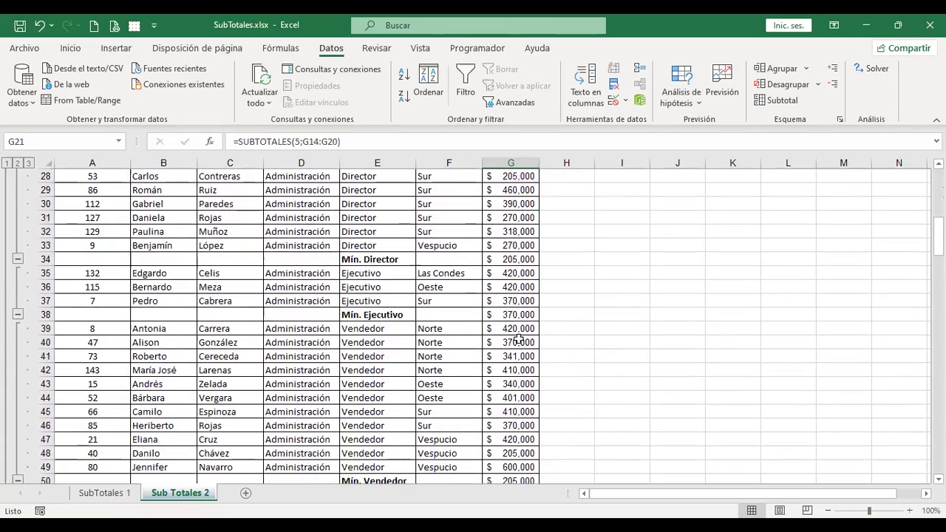
{"action": "scroll", "coordinate": [510, 327], "scroll_direction": "down", "scroll_amount": 7}
{"action": "scroll", "coordinate": [507, 326], "scroll_direction": "down", "scroll_amount": 2}
{"action": "scroll", "coordinate": [508, 327], "scroll_direction": "down", "scroll_amount": 2}
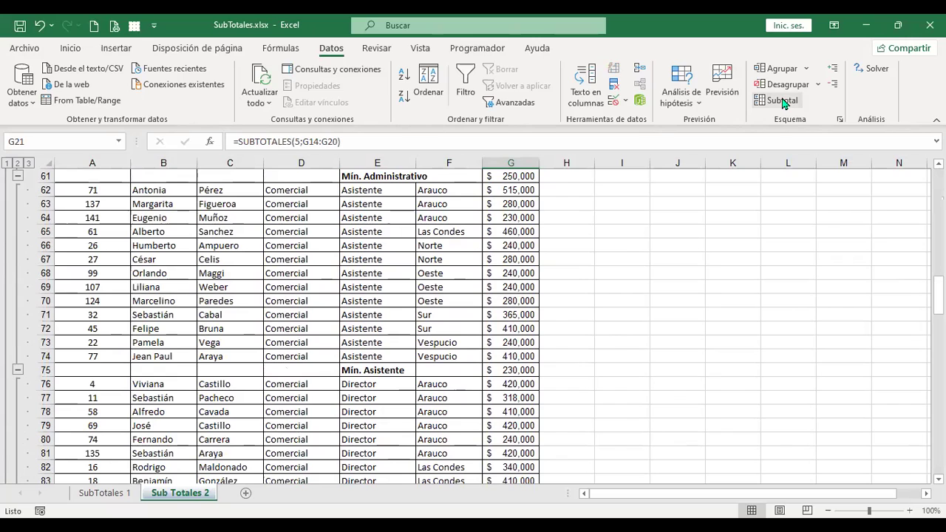
Add Contar números subtotals of Sueldo per Sucursal, unchecking Reemplazar subtotales actuales
{"action": "left_click", "coordinate": [671, 193]}
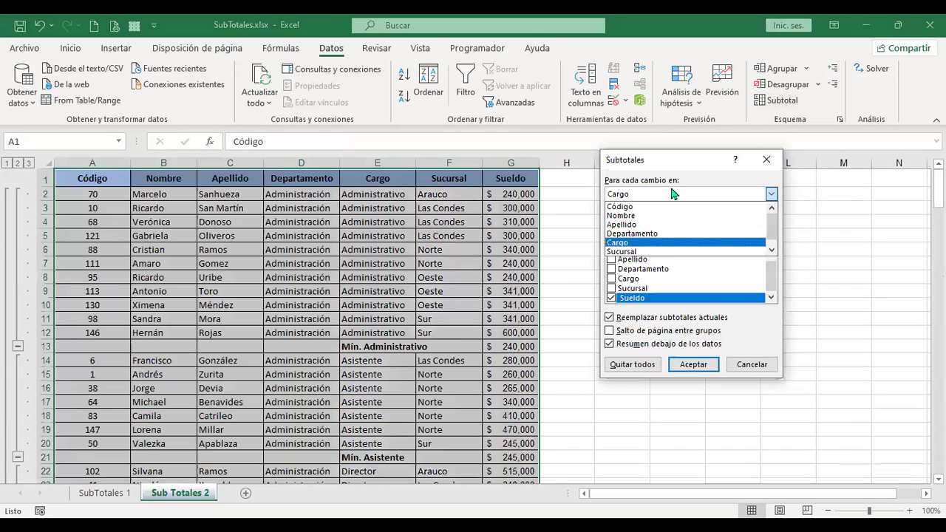
{"action": "left_click", "coordinate": [633, 252]}
{"action": "left_click", "coordinate": [643, 221]}
{"action": "scroll", "coordinate": [658, 280], "scroll_direction": "down", "scroll_amount": 1}
{"action": "scroll", "coordinate": [658, 277], "scroll_direction": "down", "scroll_amount": 1}
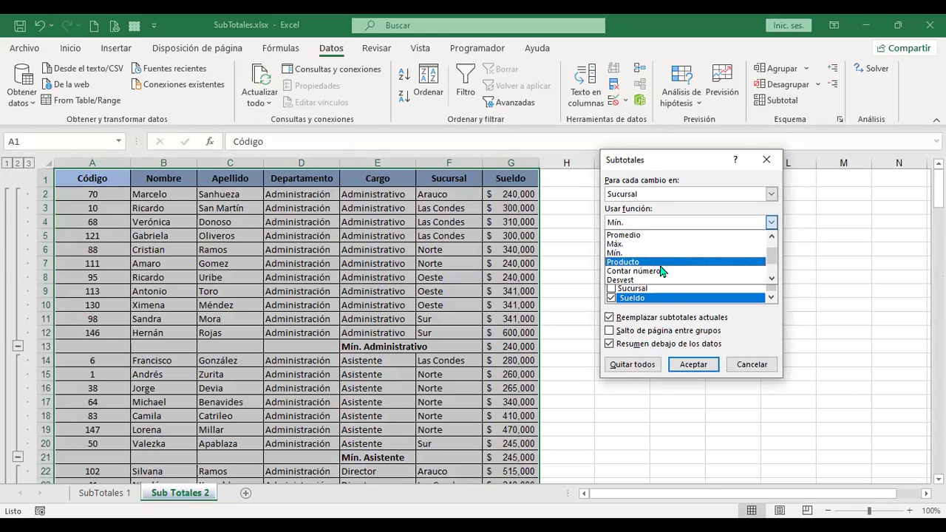
{"action": "scroll", "coordinate": [702, 272], "scroll_direction": "down", "scroll_amount": 1}
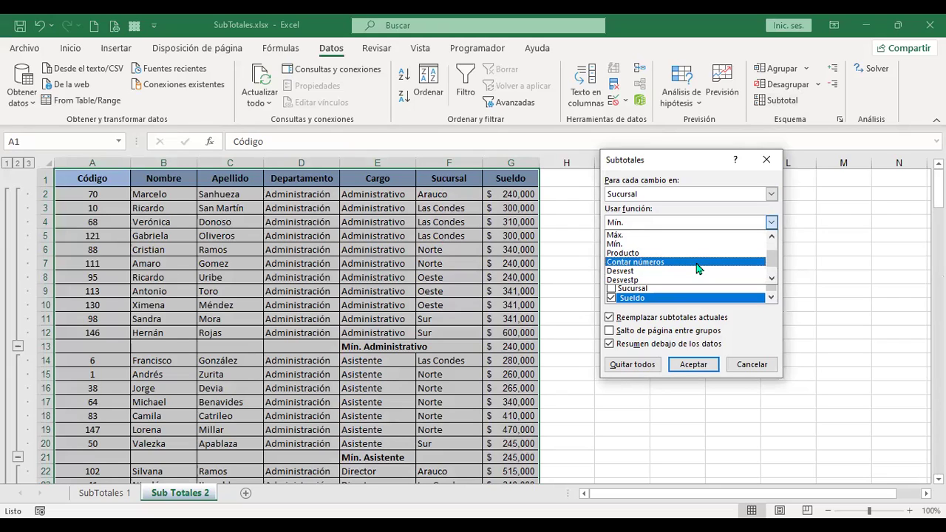
{"action": "left_click", "coordinate": [697, 262]}
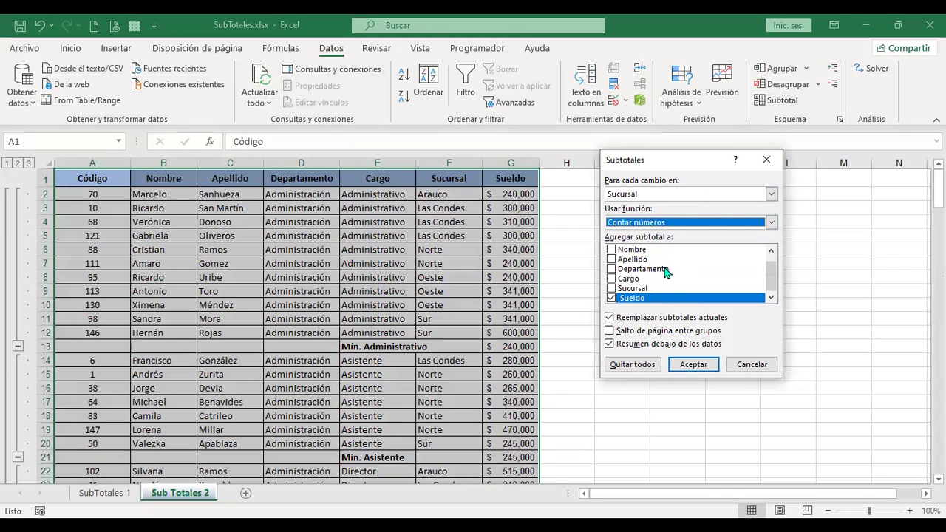
{"action": "left_click", "coordinate": [610, 318]}
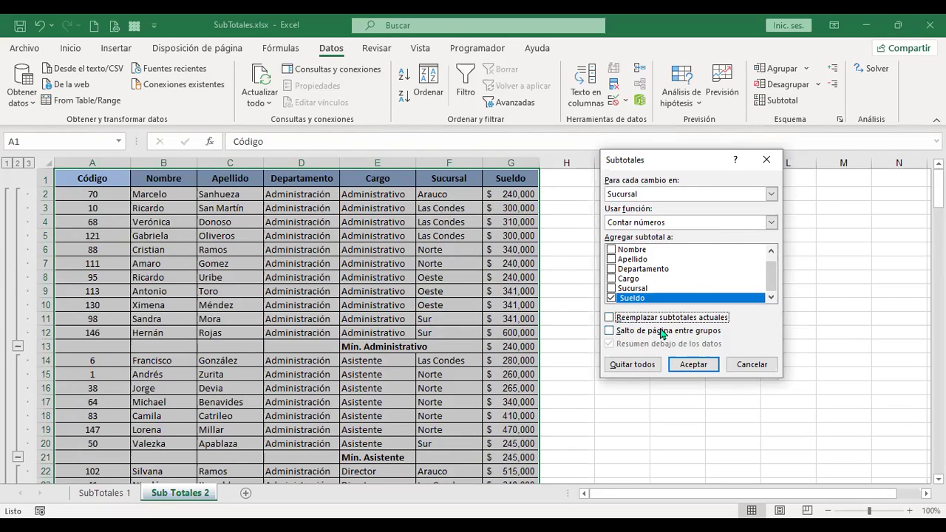
{"action": "left_click", "coordinate": [693, 364]}
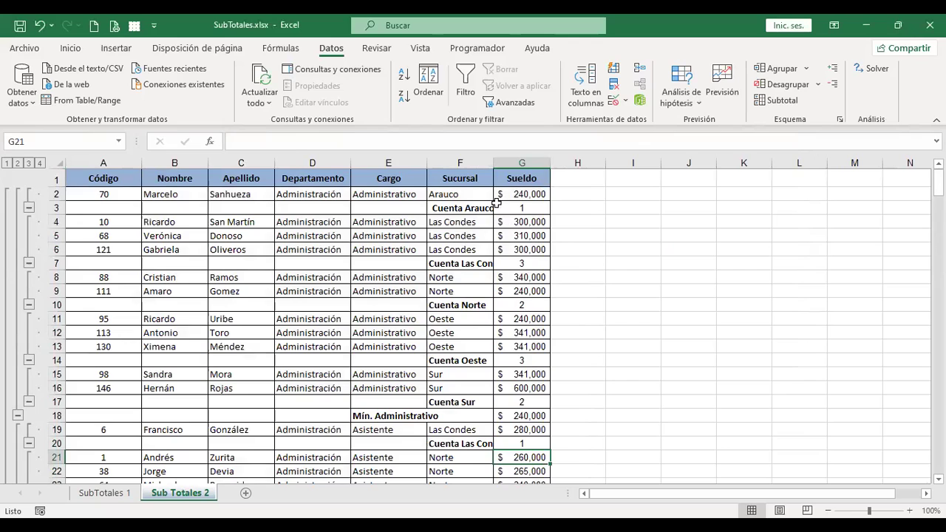
{"action": "left_click", "coordinate": [462, 211]}
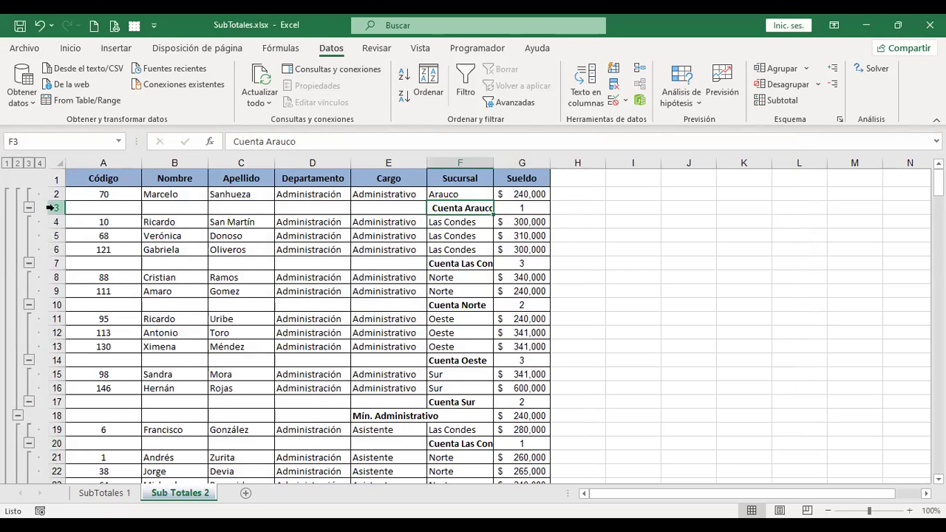
{"action": "left_click", "coordinate": [52, 207]}
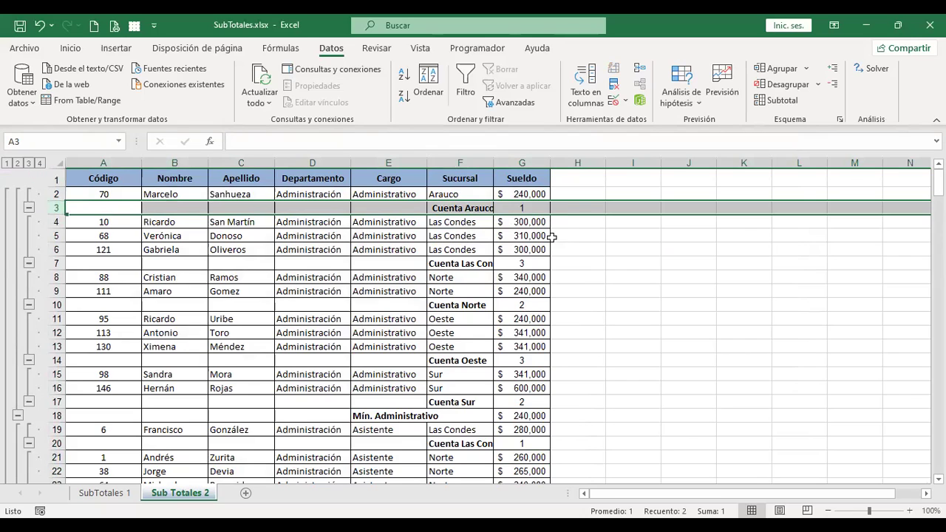
{"action": "left_click", "coordinate": [522, 209]}
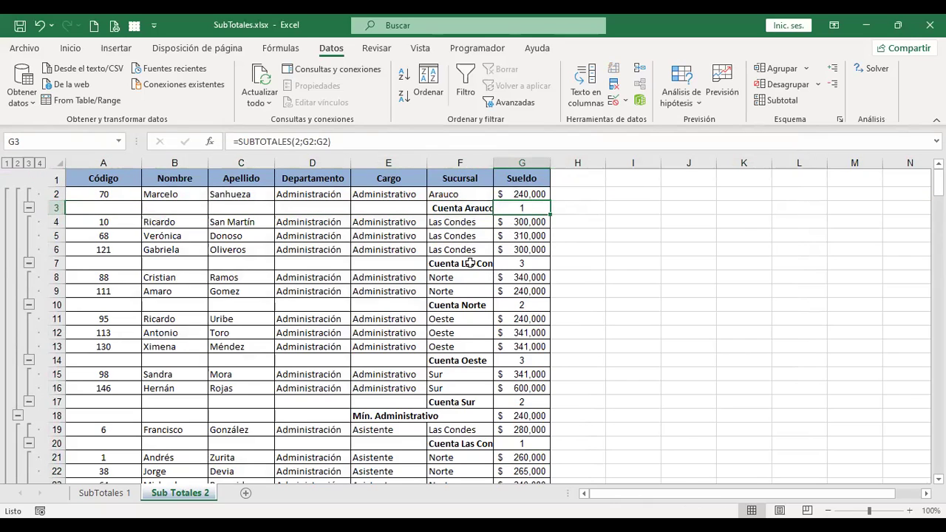
{"action": "left_click", "coordinate": [470, 264]}
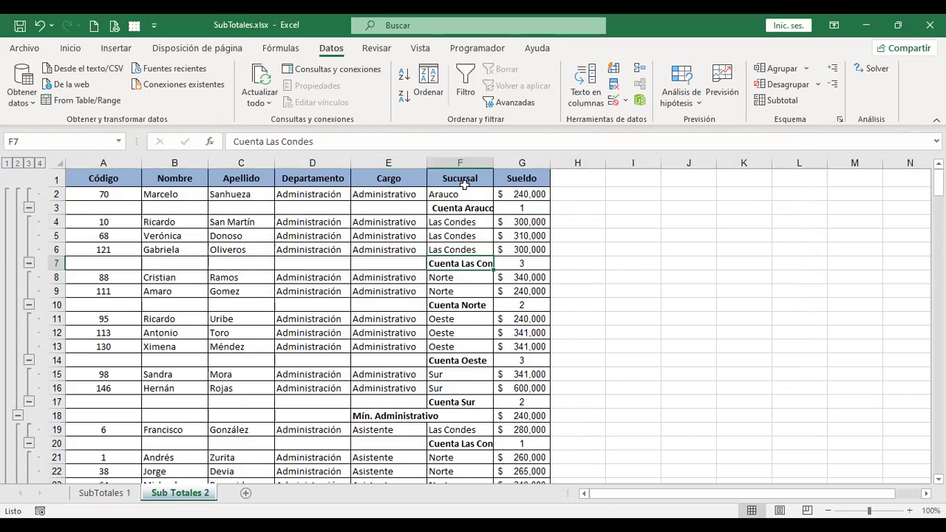
{"action": "left_click", "coordinate": [525, 264]}
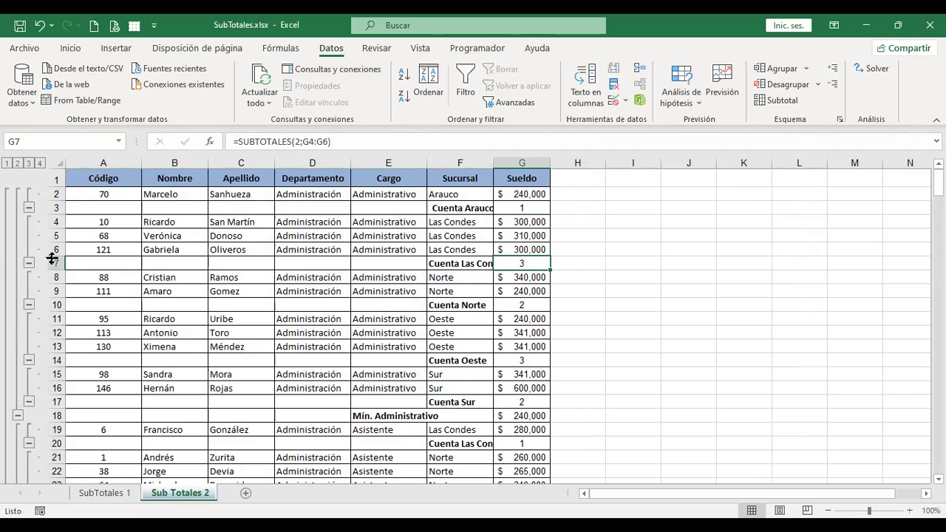
{"action": "left_click", "coordinate": [49, 264]}
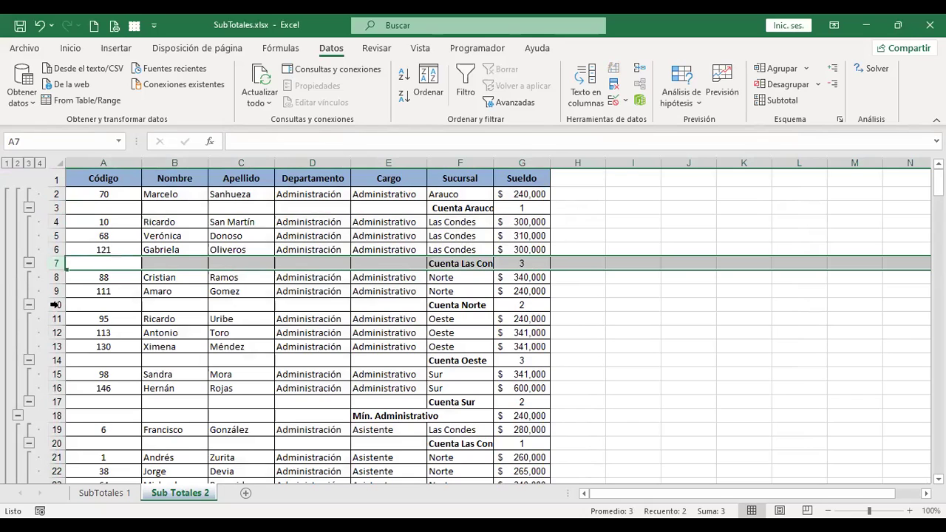
{"action": "left_click", "coordinate": [54, 303]}
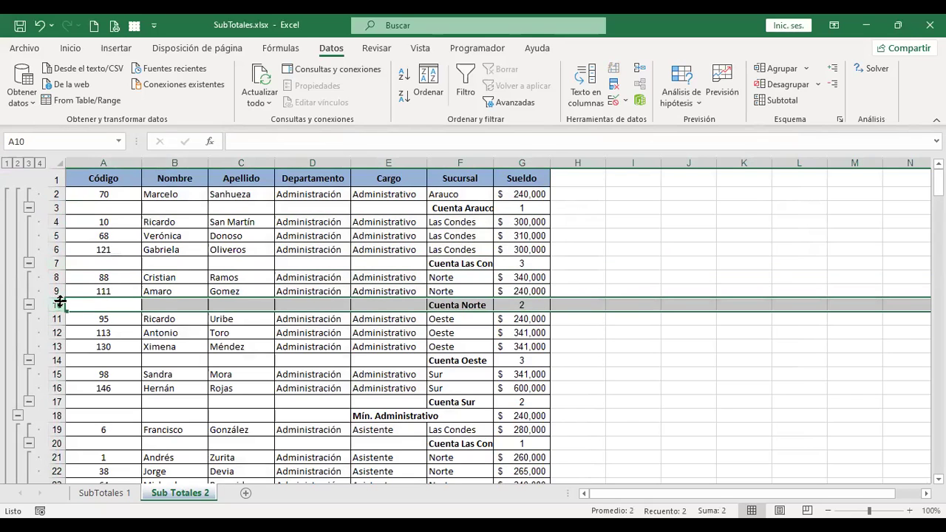
{"action": "left_click", "coordinate": [412, 329]}
{"action": "scroll", "coordinate": [410, 329], "scroll_direction": "down", "scroll_amount": 2}
{"action": "scroll", "coordinate": [410, 329], "scroll_direction": "down", "scroll_amount": 1}
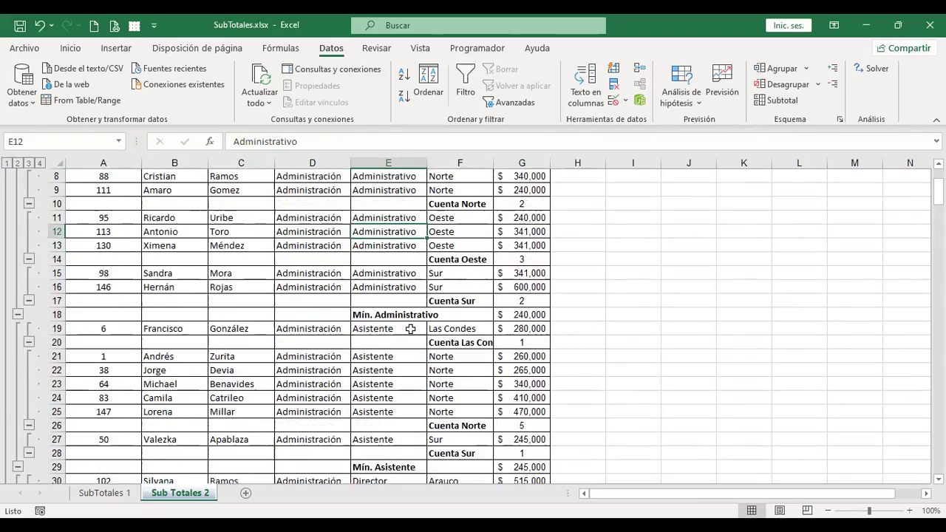
{"action": "scroll", "coordinate": [410, 329], "scroll_direction": "down", "scroll_amount": 2}
{"action": "scroll", "coordinate": [410, 330], "scroll_direction": "down", "scroll_amount": 6}
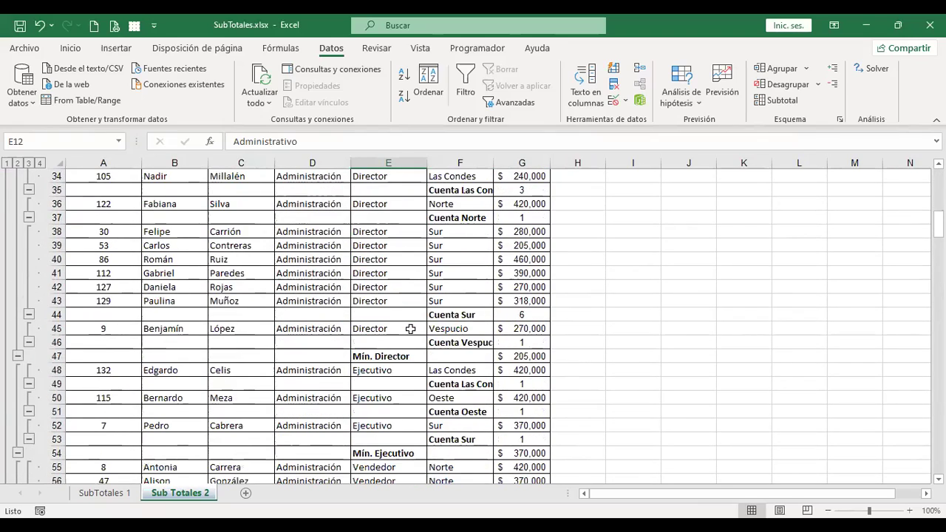
{"action": "scroll", "coordinate": [410, 330], "scroll_direction": "down", "scroll_amount": 1}
{"action": "scroll", "coordinate": [410, 330], "scroll_direction": "down", "scroll_amount": 1}
{"action": "scroll", "coordinate": [410, 329], "scroll_direction": "down", "scroll_amount": 1}
{"action": "scroll", "coordinate": [411, 329], "scroll_direction": "down", "scroll_amount": 2}
{"action": "left_click", "coordinate": [412, 250]}
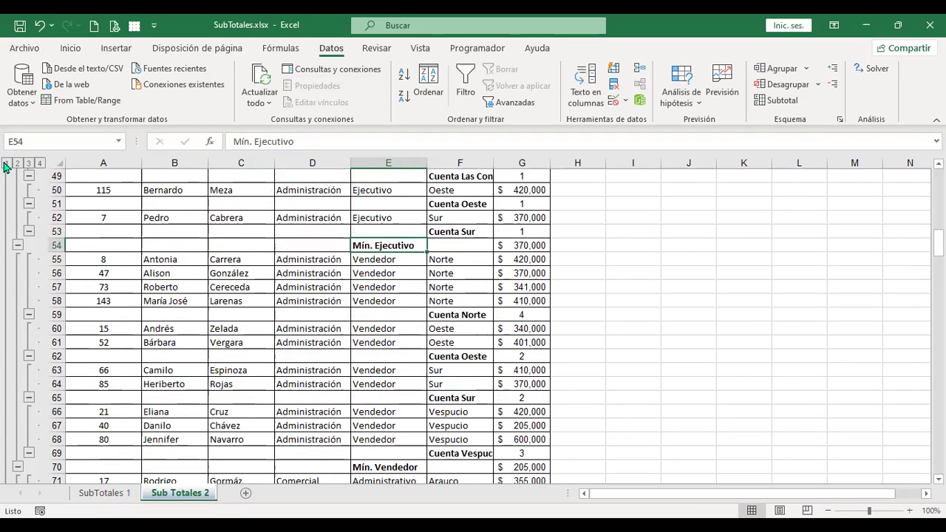
Collapse the outline to level 1 and inspect Cuenta general 150 and Mínimo general $205,000
{"action": "left_click", "coordinate": [6, 163]}
{"action": "scroll", "coordinate": [481, 256], "scroll_direction": "up", "scroll_amount": 1}
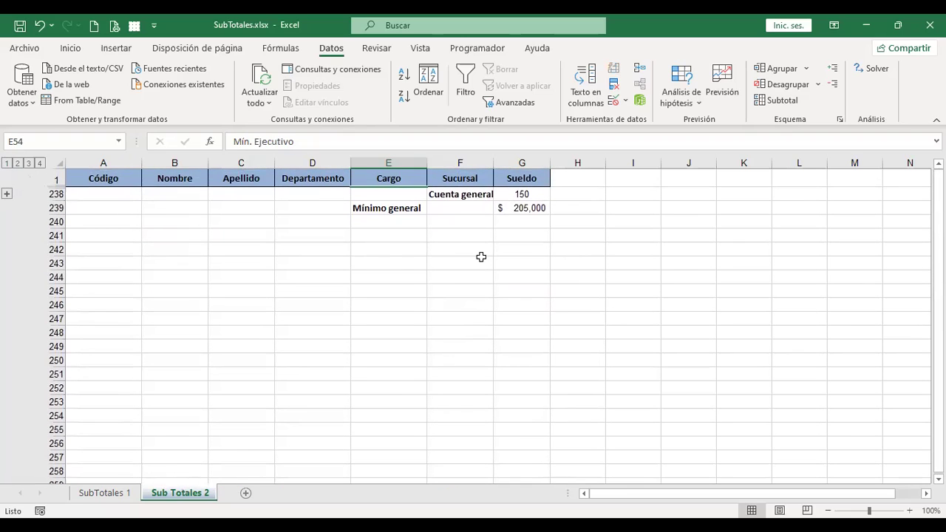
{"action": "left_click", "coordinate": [526, 193]}
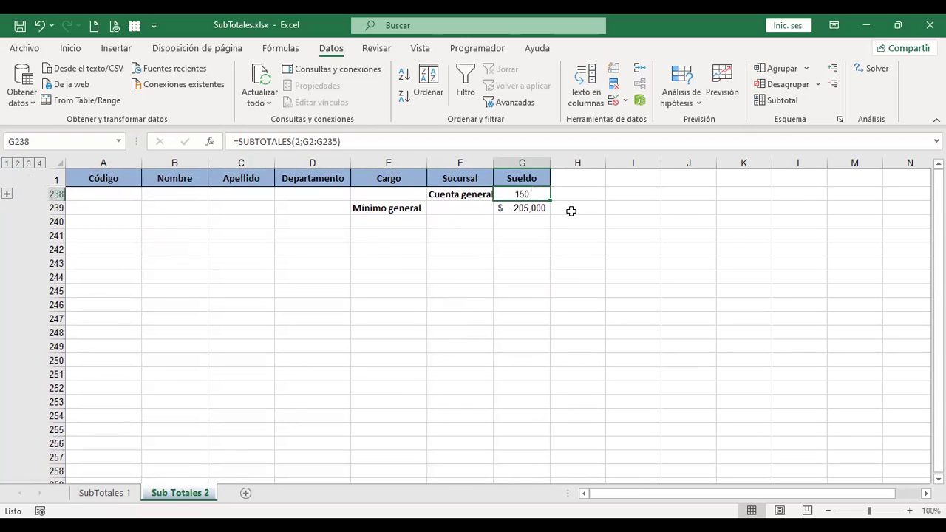
{"action": "left_click", "coordinate": [462, 193]}
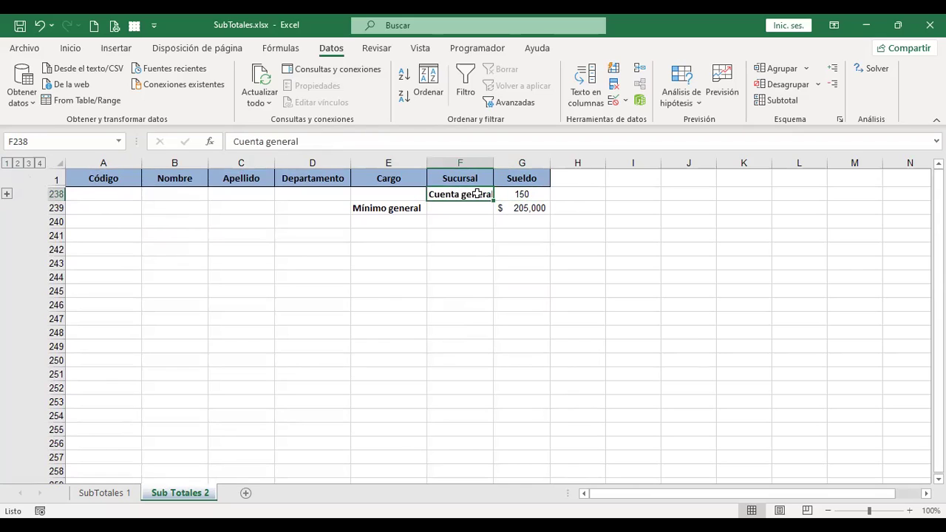
{"action": "left_click", "coordinate": [397, 208]}
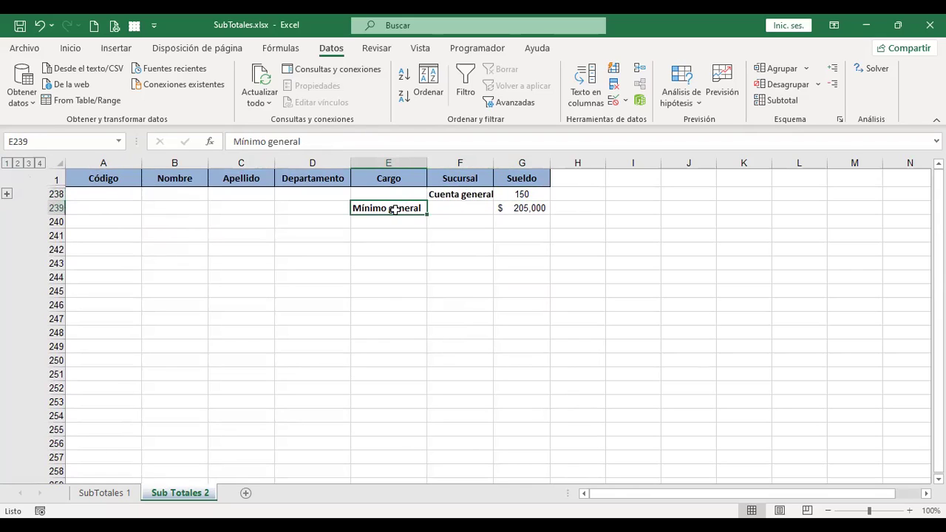
{"action": "left_click", "coordinate": [50, 207]}
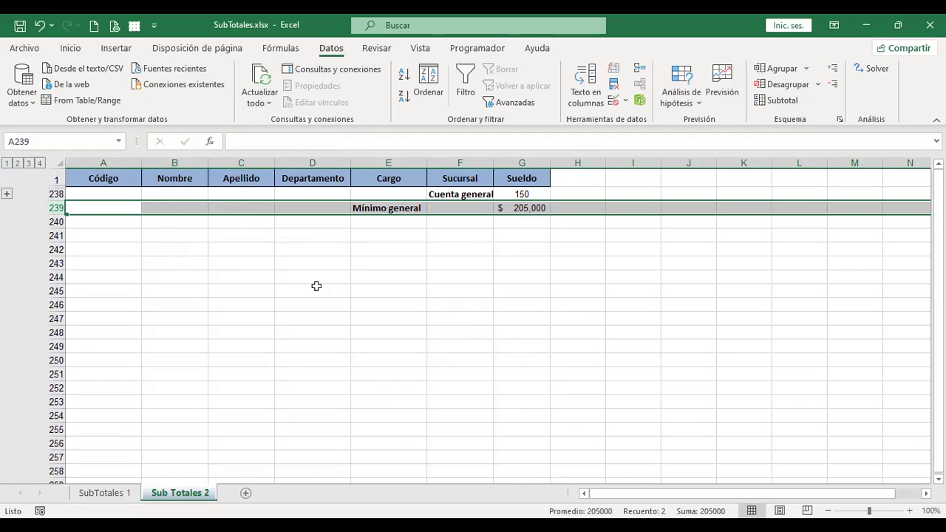
Expand the outline to level 2 to show each Cargo's Mín. row
{"action": "left_click", "coordinate": [17, 163]}
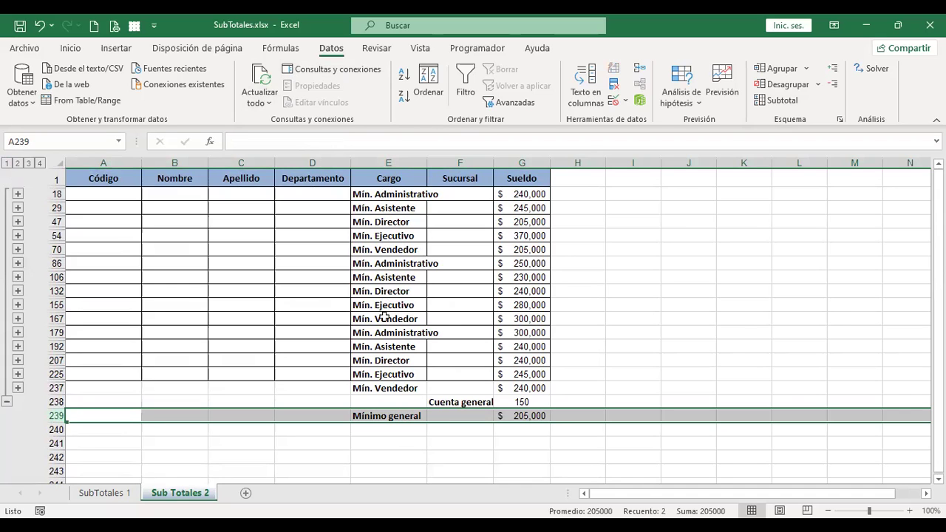
{"action": "scroll", "coordinate": [385, 360], "scroll_direction": "down", "scroll_amount": 1}
{"action": "scroll", "coordinate": [385, 360], "scroll_direction": "up", "scroll_amount": 1}
Copy the Sub Totales 2 sheet to the end of the workbook as Sub Totales 2 (2)
{"action": "right_click", "coordinate": [187, 499]}
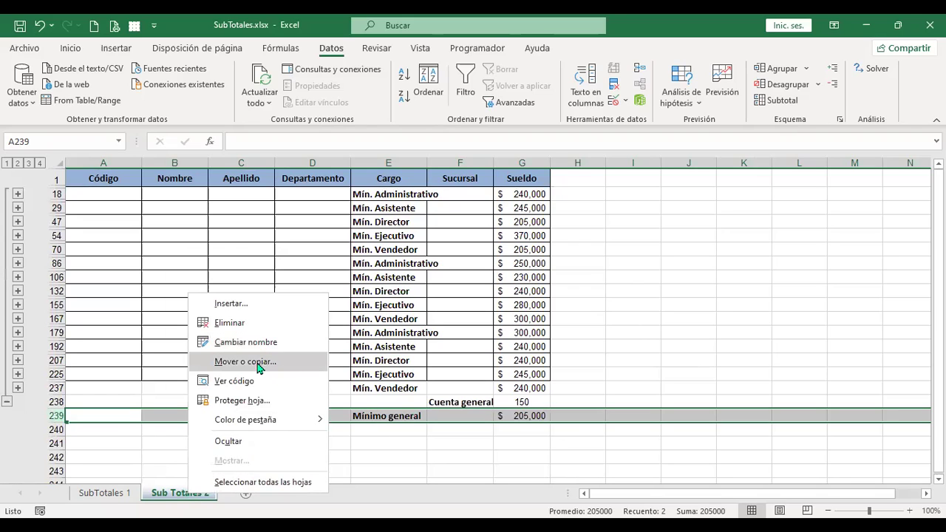
{"action": "left_click", "coordinate": [262, 368]}
{"action": "left_click", "coordinate": [186, 418]}
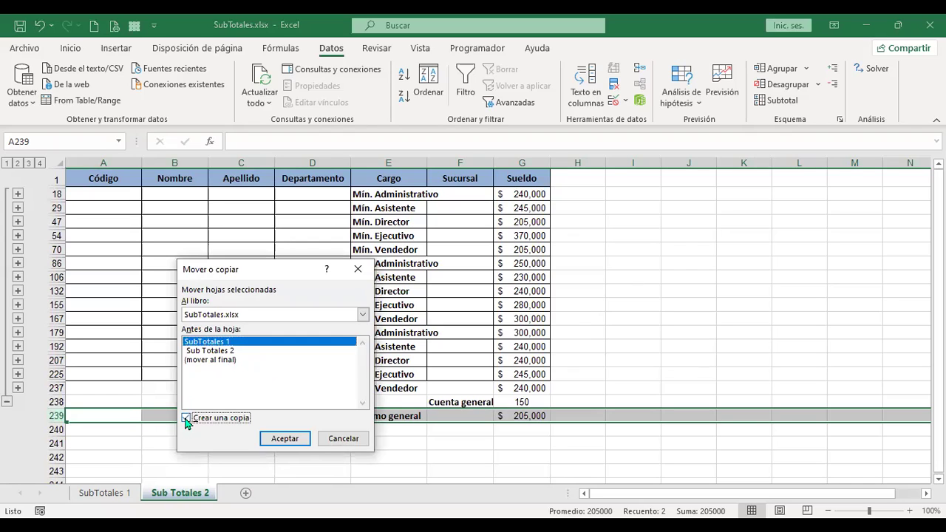
{"action": "left_click", "coordinate": [207, 359]}
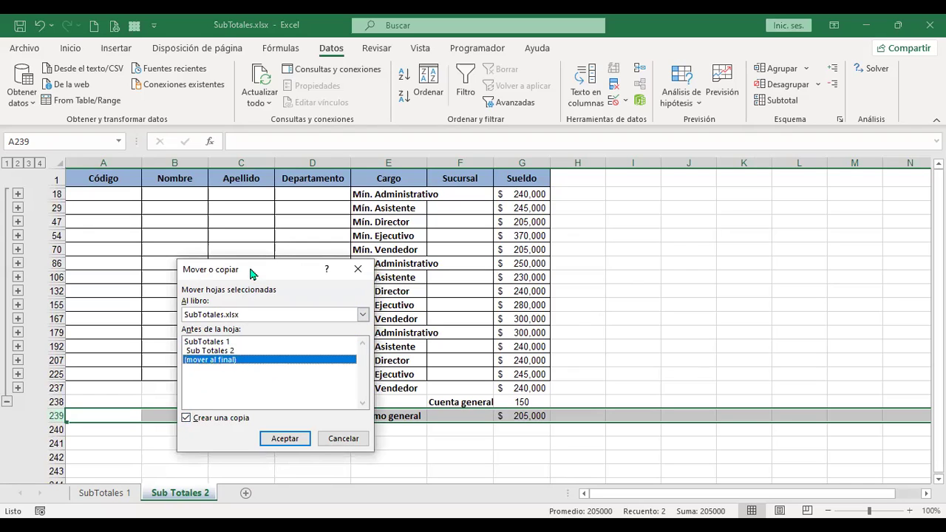
{"action": "left_click_drag", "start_coordinate": [249, 271], "coordinate": [203, 221]}
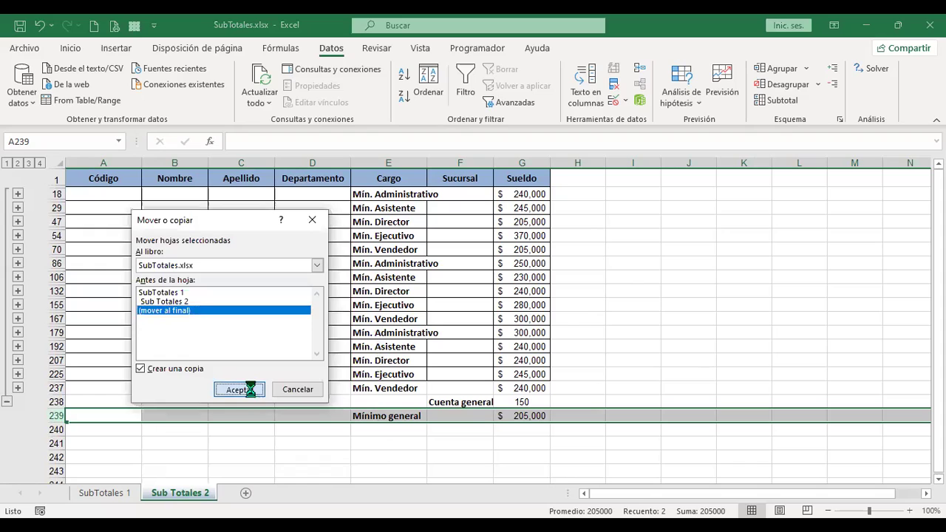
{"action": "left_click", "coordinate": [251, 392]}
Remove all subtotals from the copied Sub Totales 2 (2) sheet with Quitar todos
{"action": "left_click", "coordinate": [229, 458]}
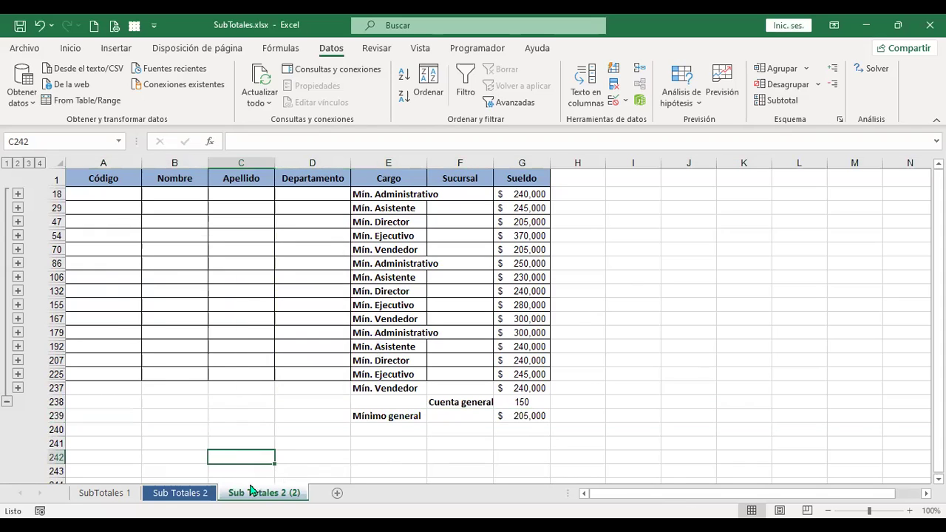
{"action": "left_click", "coordinate": [236, 398]}
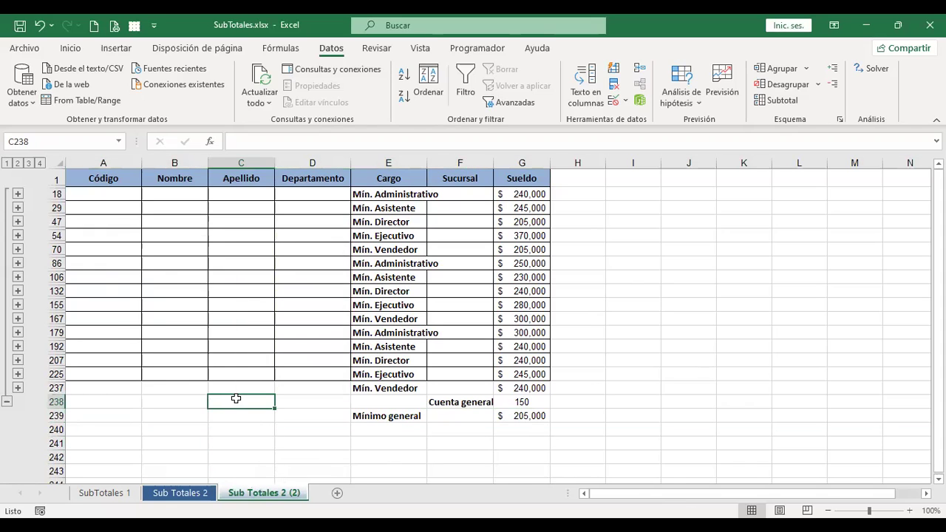
{"action": "key", "text": "ctrl+Home"}
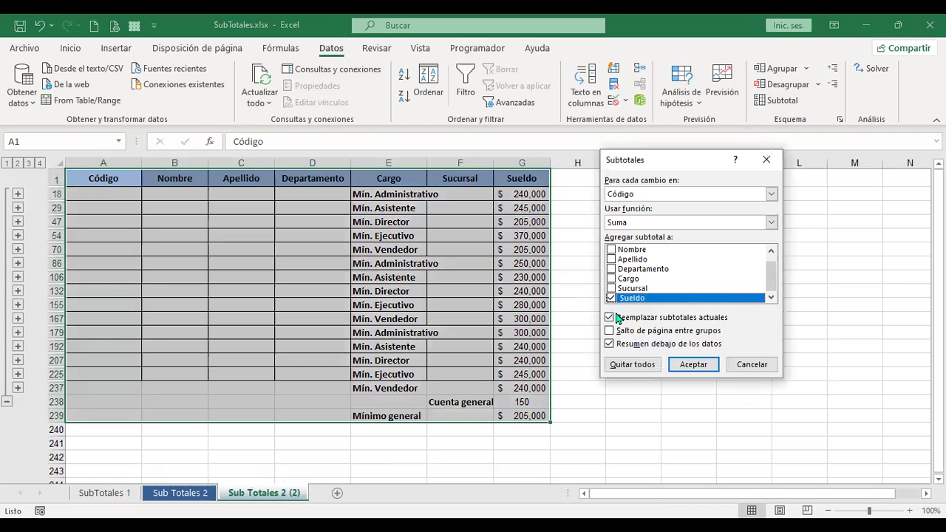
{"action": "left_click", "coordinate": [626, 363]}
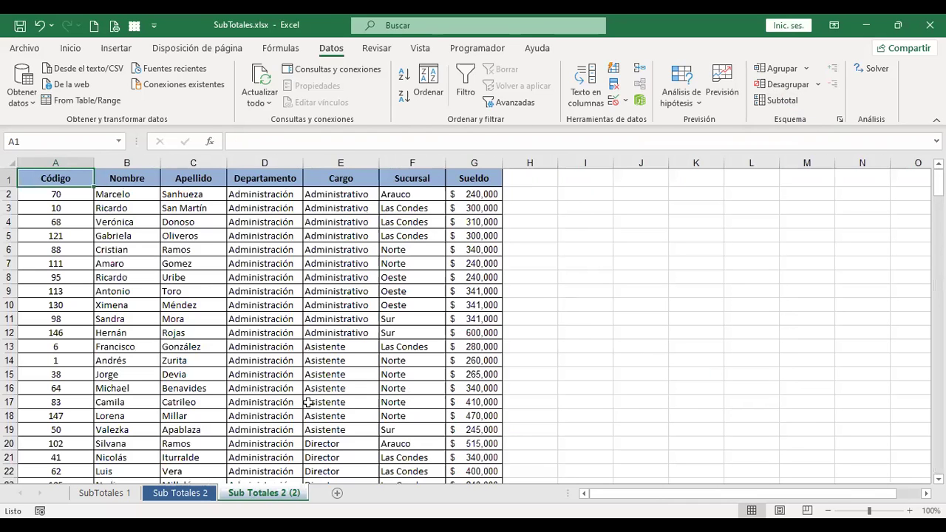
{"action": "left_click", "coordinate": [560, 308]}
{"action": "key", "text": "ctrl+Home"}
Compare against the original Sub Totales 2 sheet, then return to the copy's top cell
{"action": "left_click", "coordinate": [181, 493]}
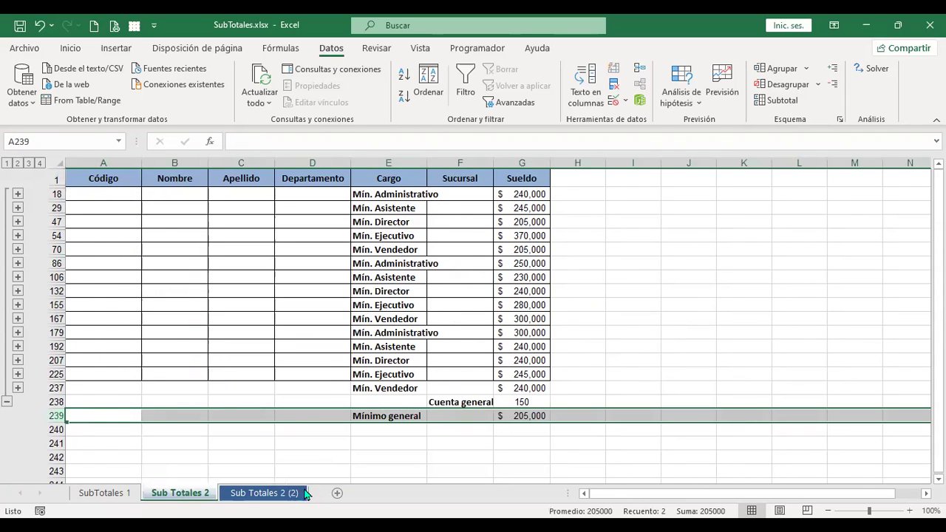
{"action": "left_click", "coordinate": [279, 495]}
{"action": "left_click", "coordinate": [614, 305]}
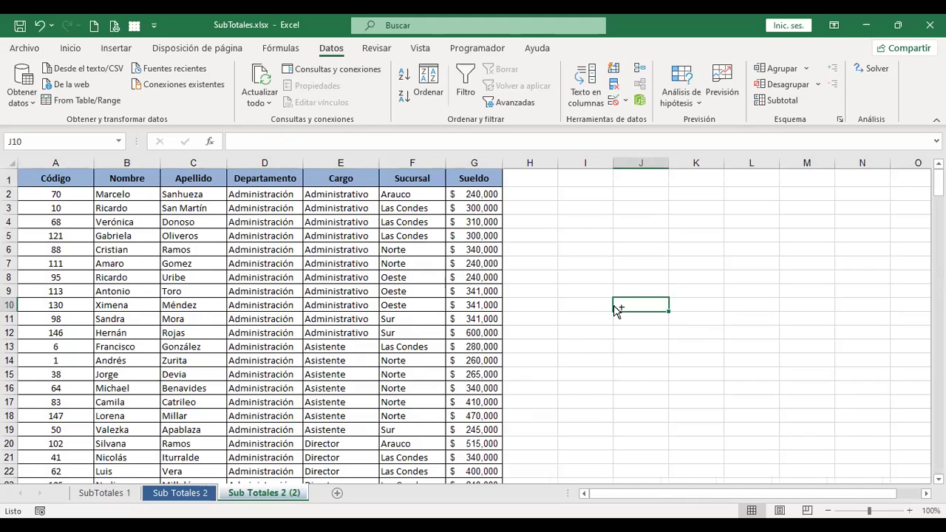
{"action": "key", "text": "ctrl+Home"}
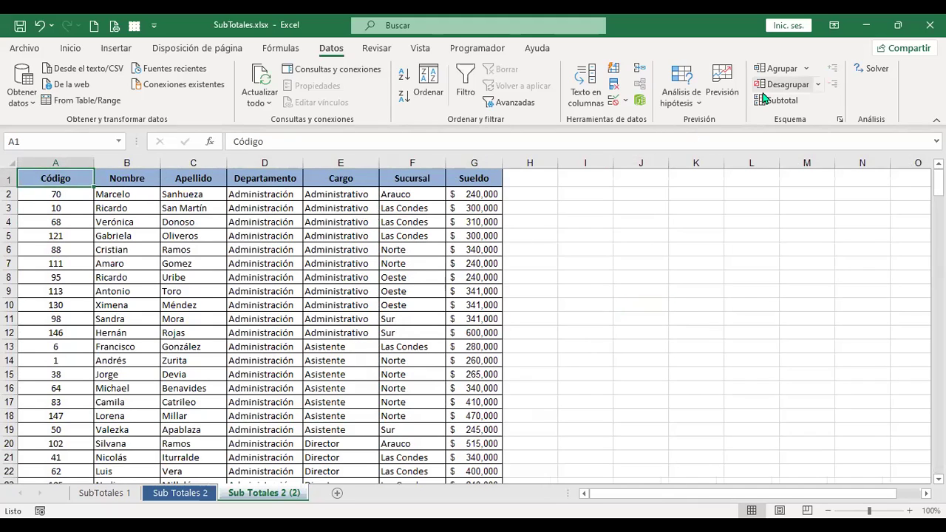
Group row 1 into a row outline, then collapse and re-expand it to show the header
{"action": "left_click", "coordinate": [807, 69]}
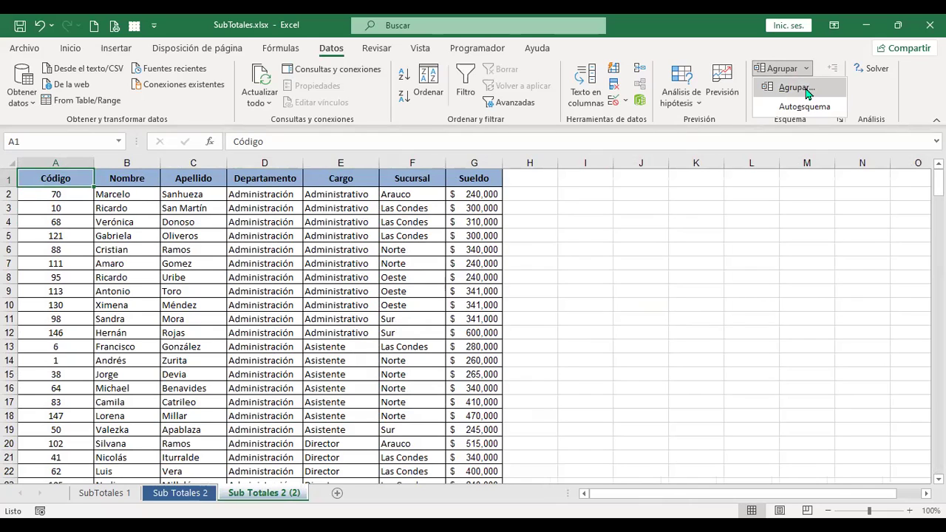
{"action": "left_click", "coordinate": [810, 90]}
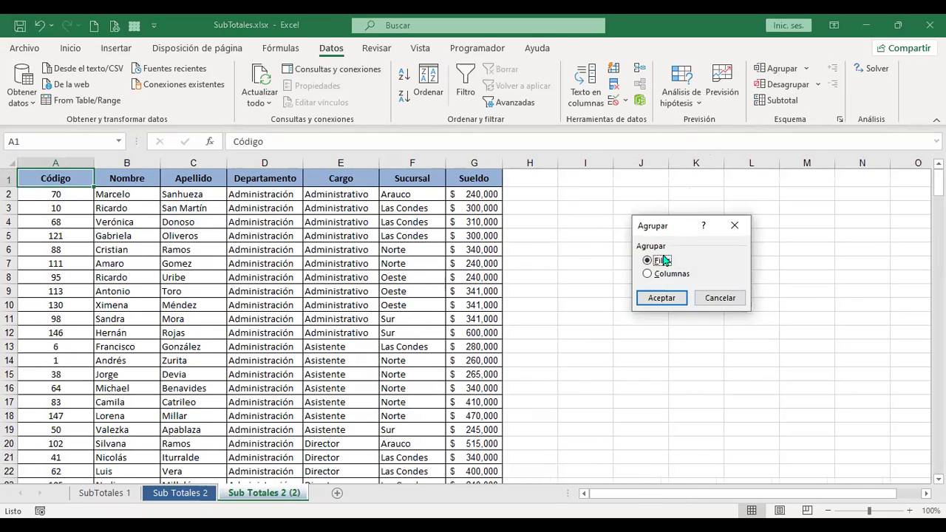
{"action": "left_click", "coordinate": [662, 298]}
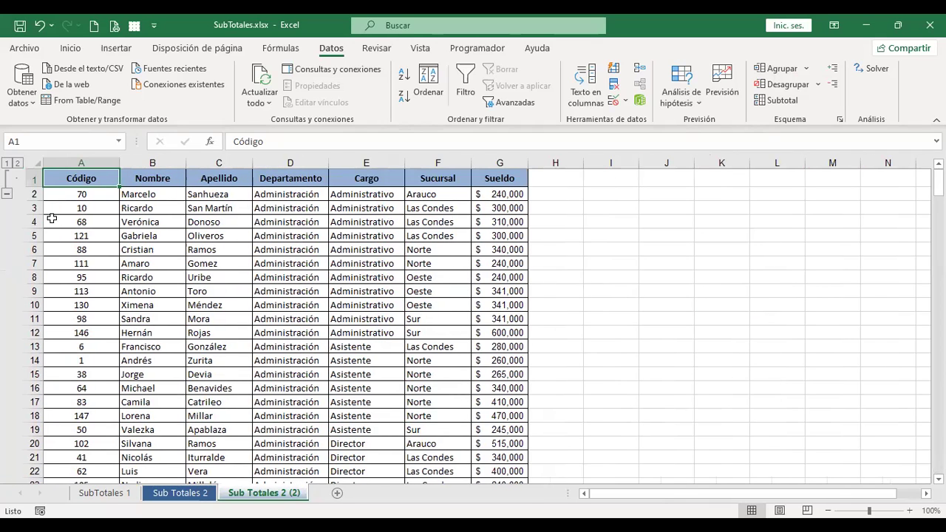
{"action": "left_click", "coordinate": [7, 164]}
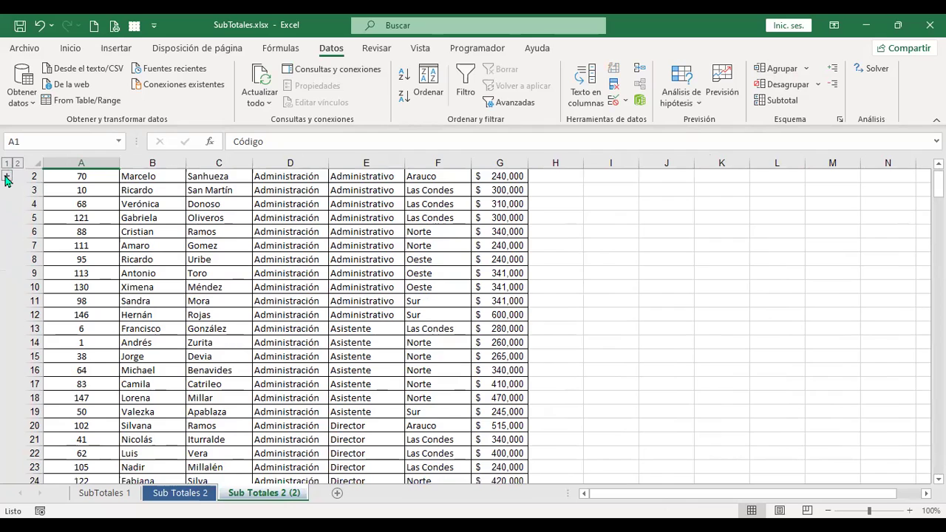
{"action": "left_click", "coordinate": [7, 178]}
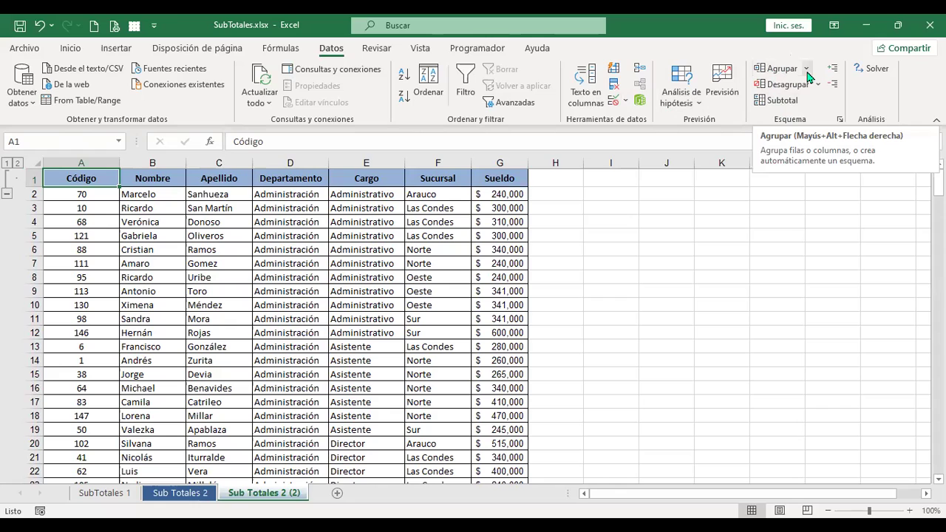
Accept the outline-modification prompt, then clear the entire outline with Borrar esquema
{"action": "key", "text": "shift+alt+Right"}
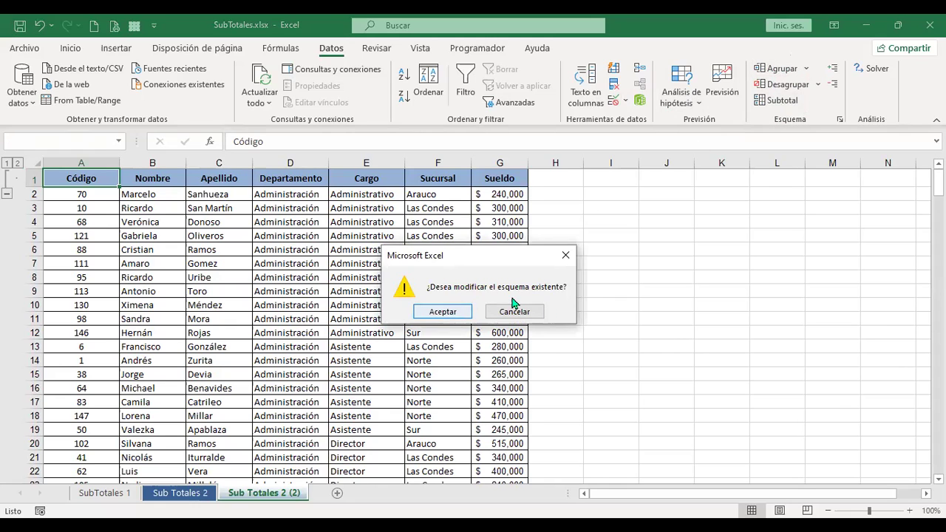
{"action": "left_click", "coordinate": [449, 312]}
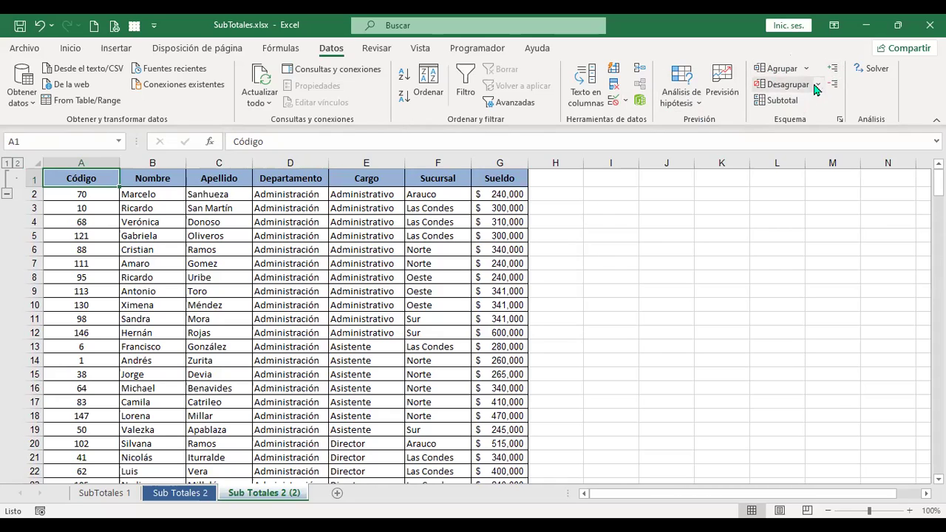
{"action": "left_click", "coordinate": [817, 86]}
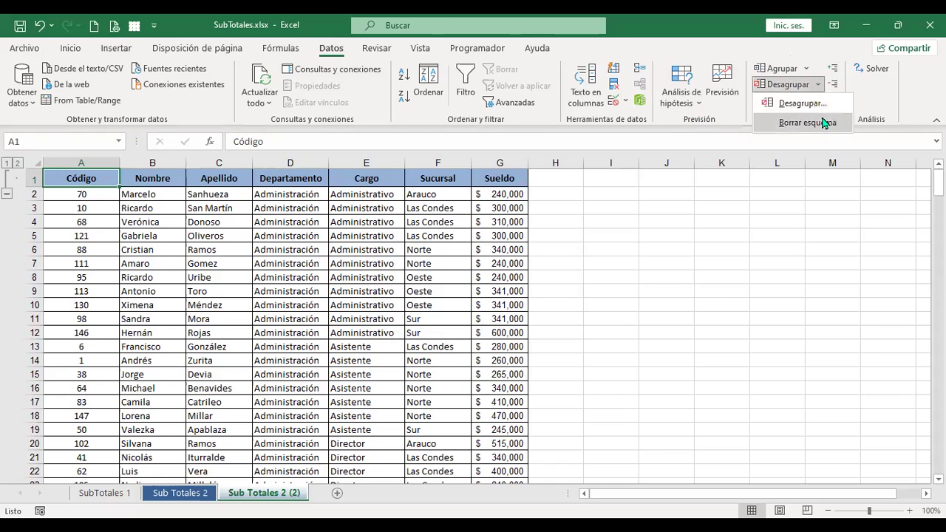
{"action": "left_click", "coordinate": [825, 123]}
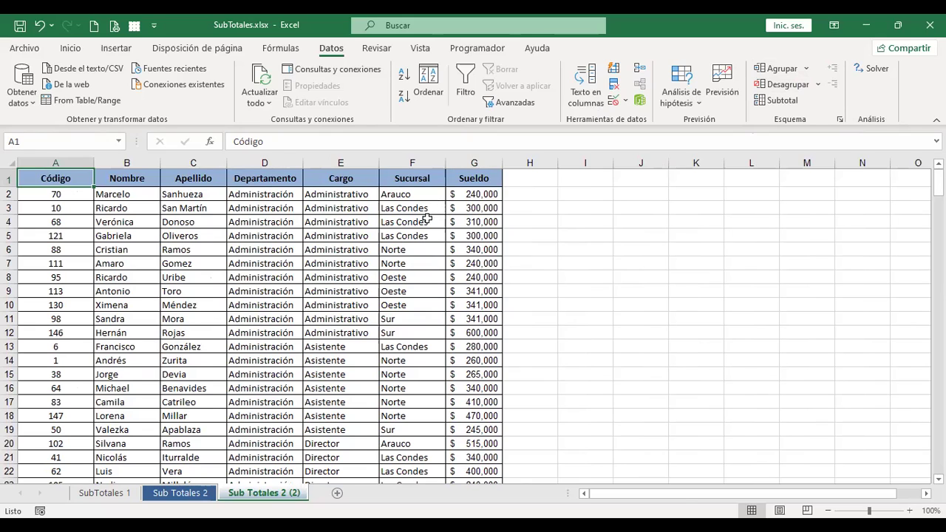
Group the Las Condes rows 3–5 (F3:F5) as a row outline
{"action": "left_click_drag", "start_coordinate": [426, 209], "coordinate": [433, 235]}
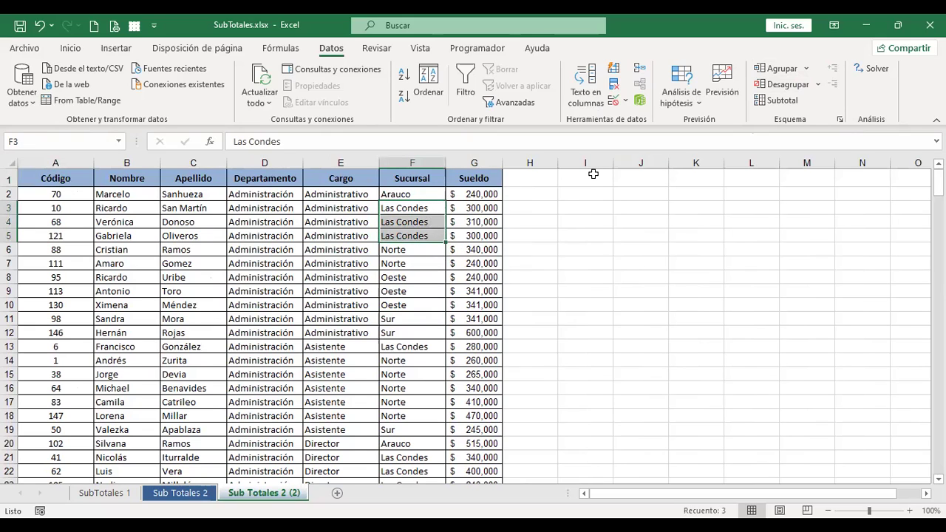
{"action": "left_click", "coordinate": [775, 72]}
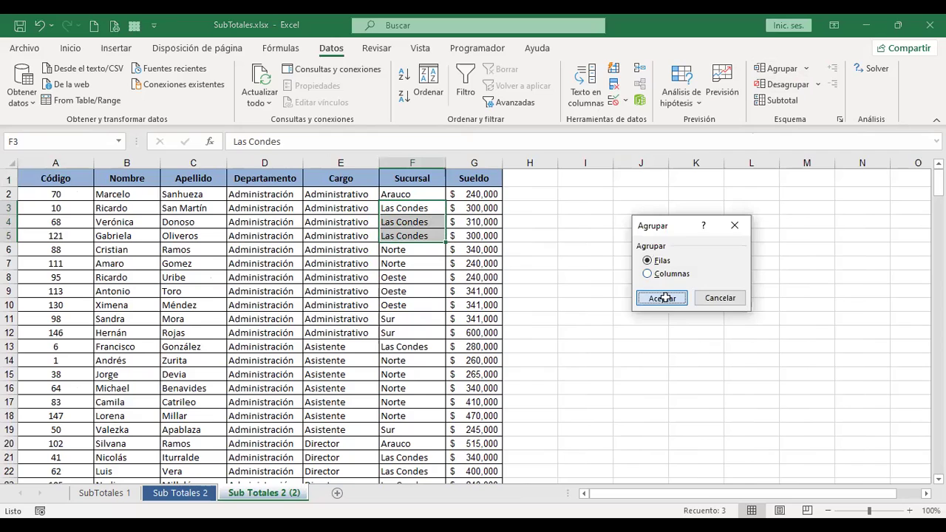
{"action": "left_click", "coordinate": [663, 297]}
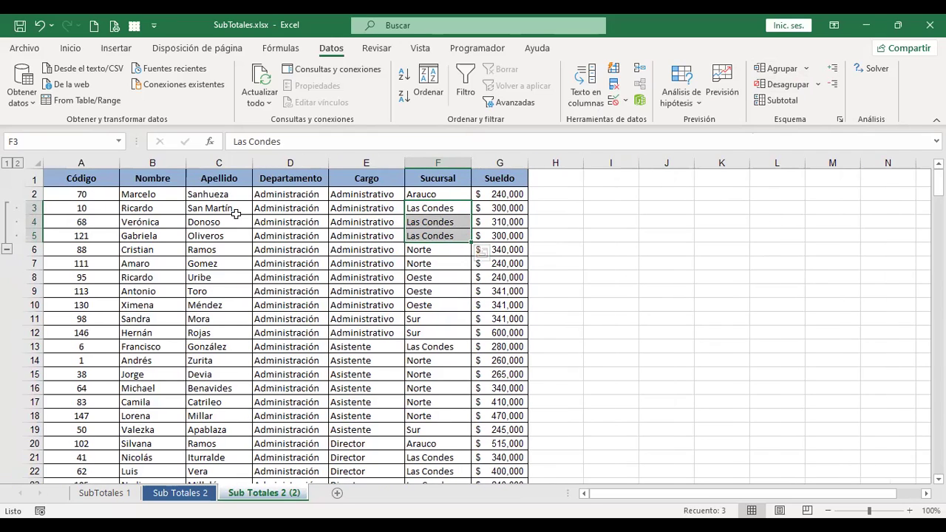
Collapse and expand the rows 3–5 group twice, leaving it expanded
{"action": "left_click", "coordinate": [7, 252]}
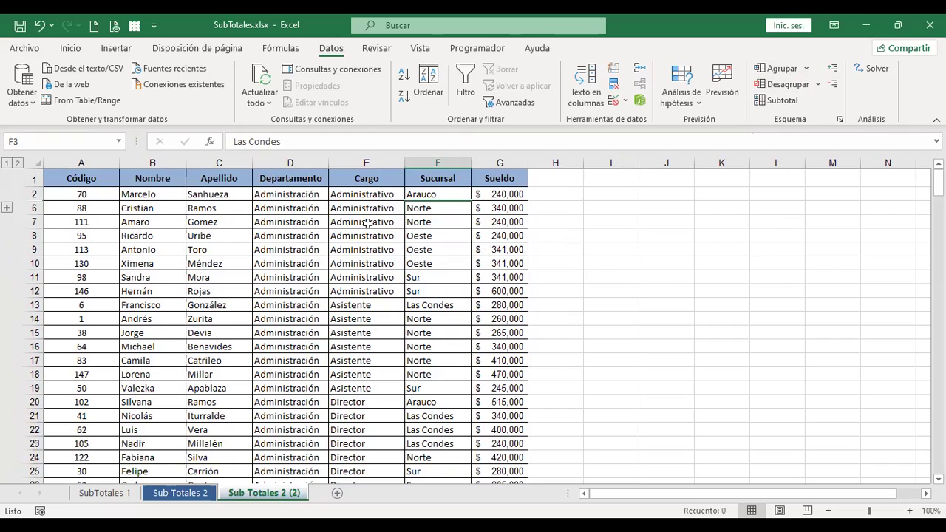
{"action": "left_click", "coordinate": [7, 210]}
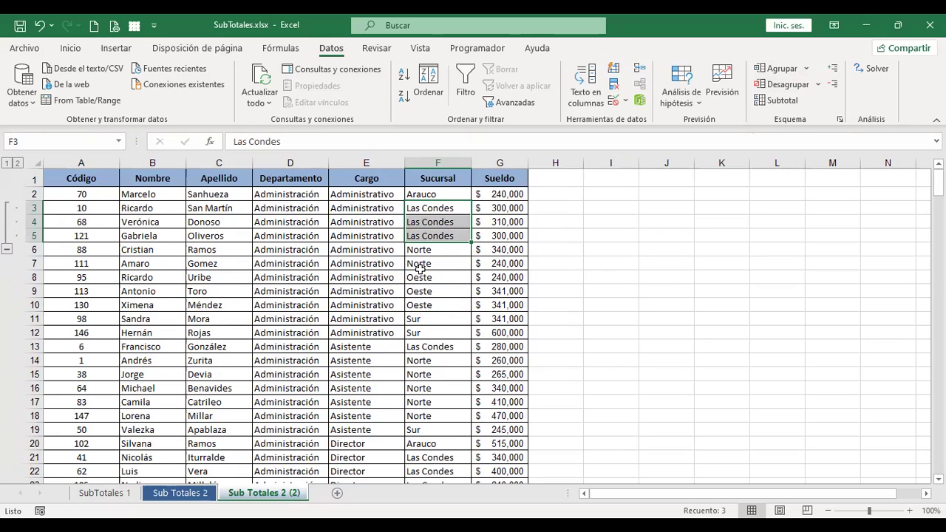
{"action": "left_click", "coordinate": [6, 252]}
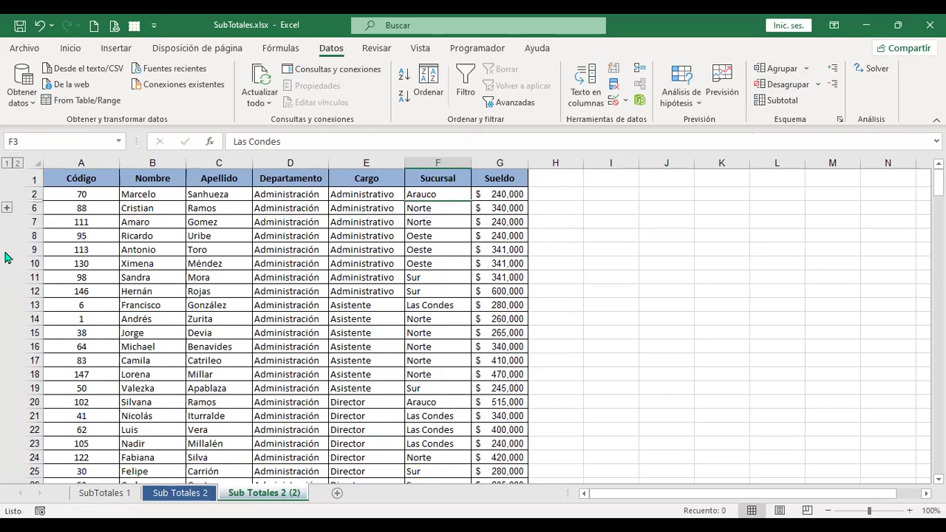
{"action": "left_click", "coordinate": [6, 210]}
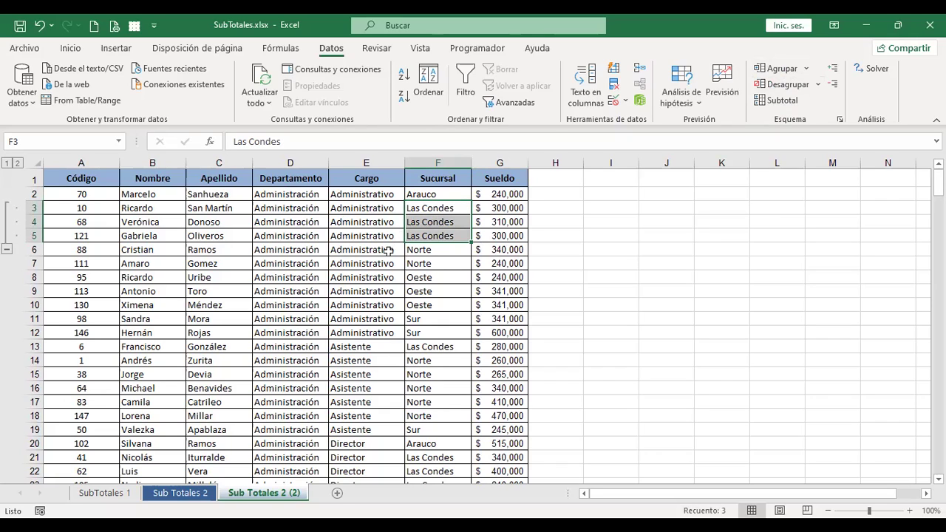
Group the Administrativo rows 2–12 (E2:E12) as an outer row outline
{"action": "left_click_drag", "start_coordinate": [364, 197], "coordinate": [359, 331]}
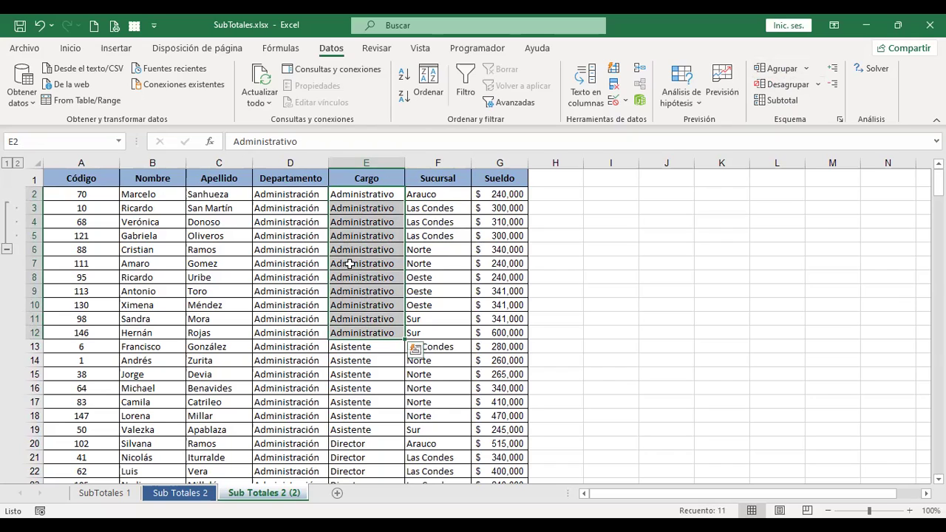
{"action": "left_click", "coordinate": [786, 69]}
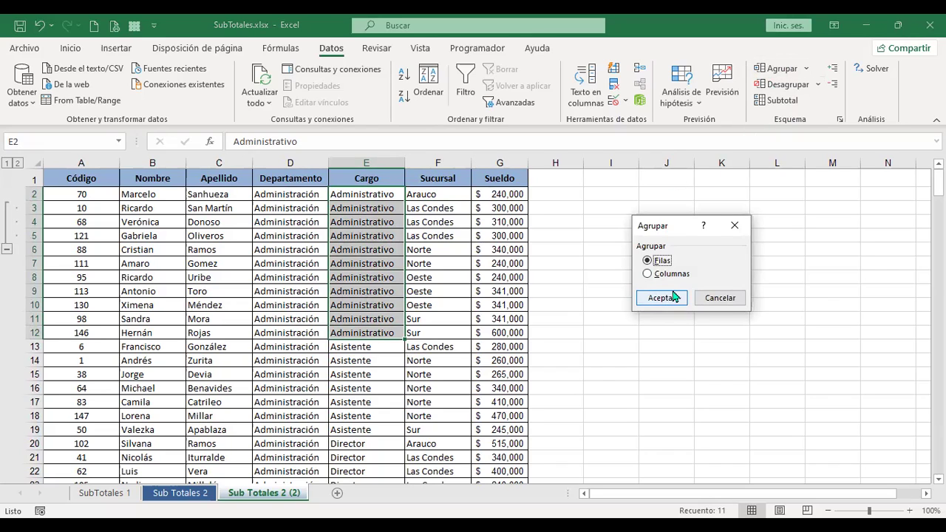
{"action": "left_click", "coordinate": [657, 298]}
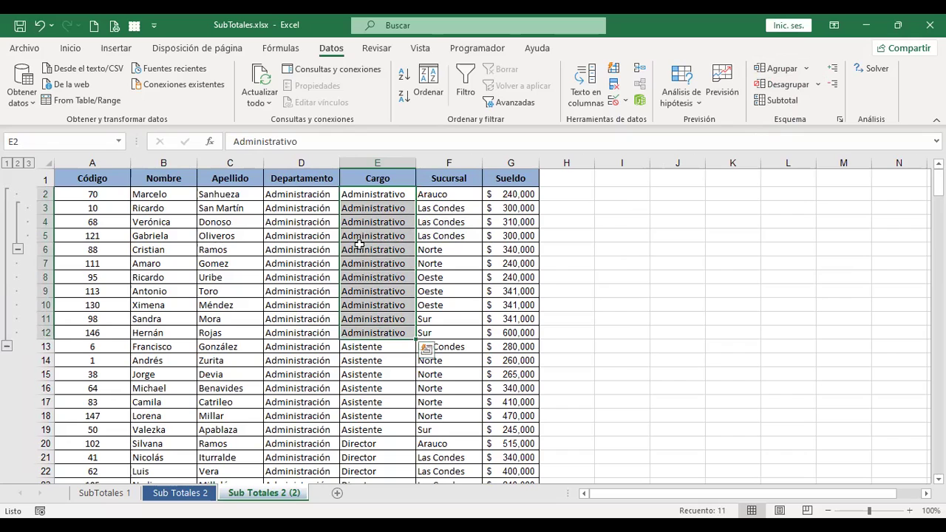
Toggle the inner Las Condes and outer rows 2–12 groups, ending with rows 2–12 collapsed
{"action": "left_click", "coordinate": [19, 251]}
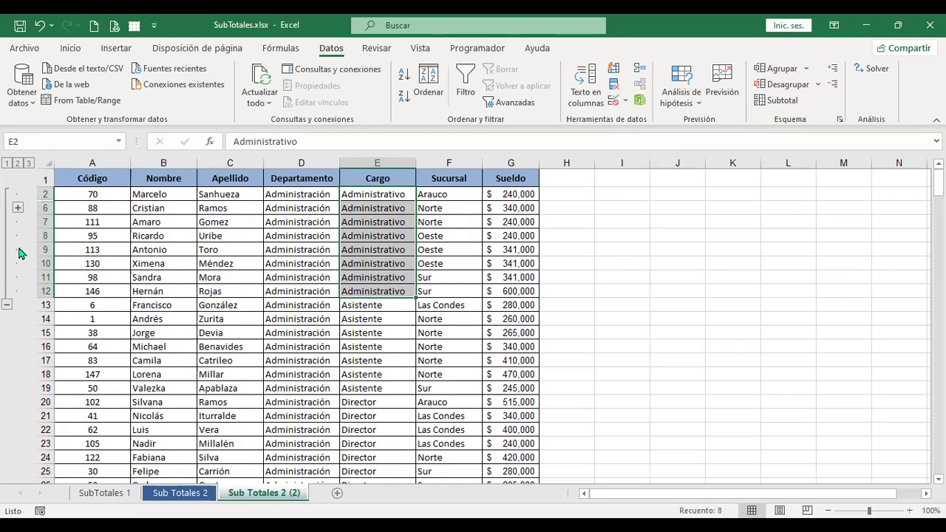
{"action": "left_click", "coordinate": [18, 212]}
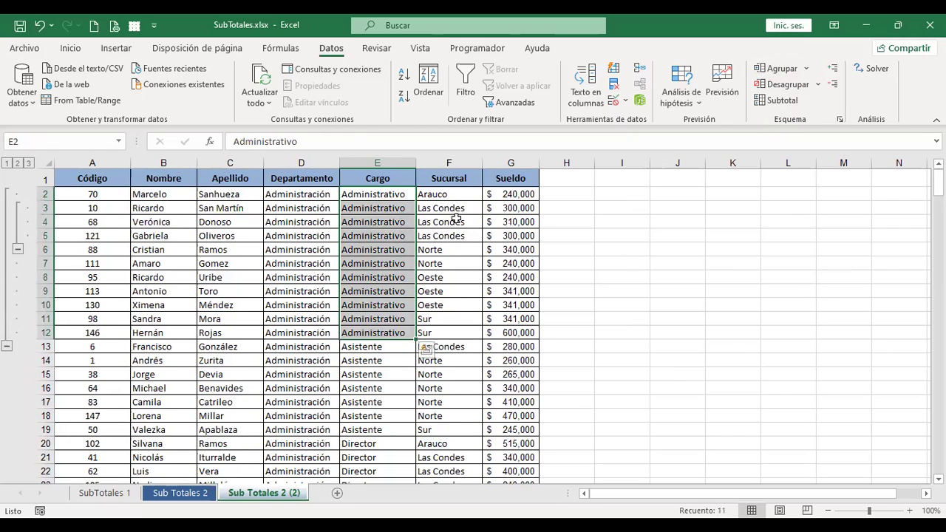
{"action": "left_click_drag", "start_coordinate": [464, 208], "coordinate": [463, 234]}
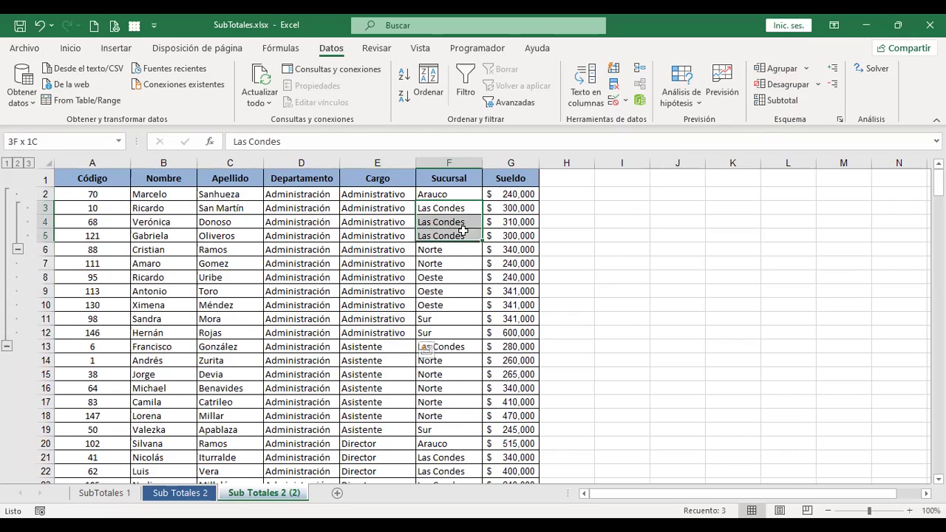
{"action": "left_click", "coordinate": [7, 346]}
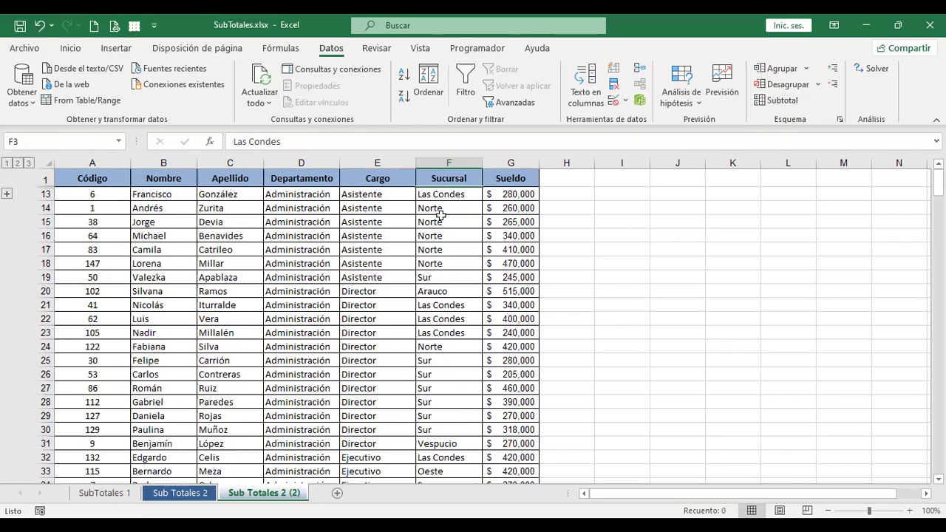
{"action": "left_click", "coordinate": [6, 195]}
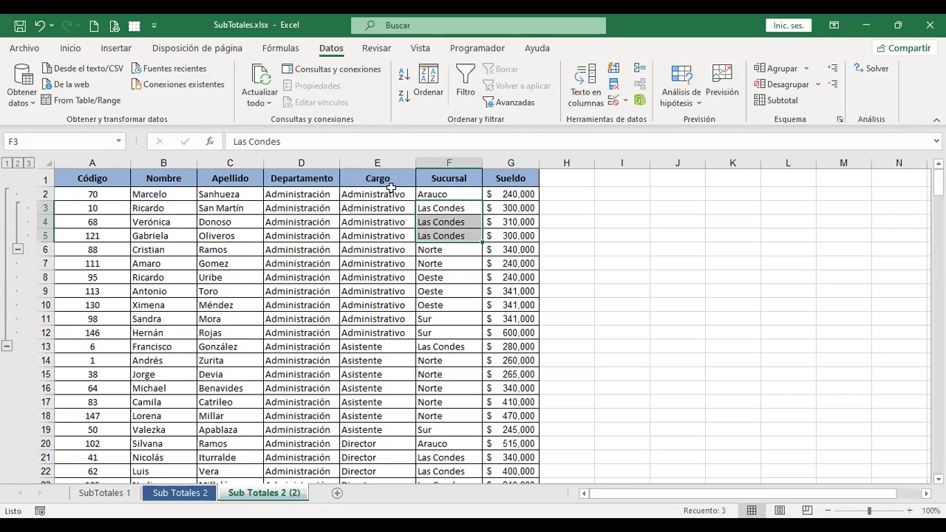
{"action": "left_click_drag", "start_coordinate": [390, 194], "coordinate": [390, 332]}
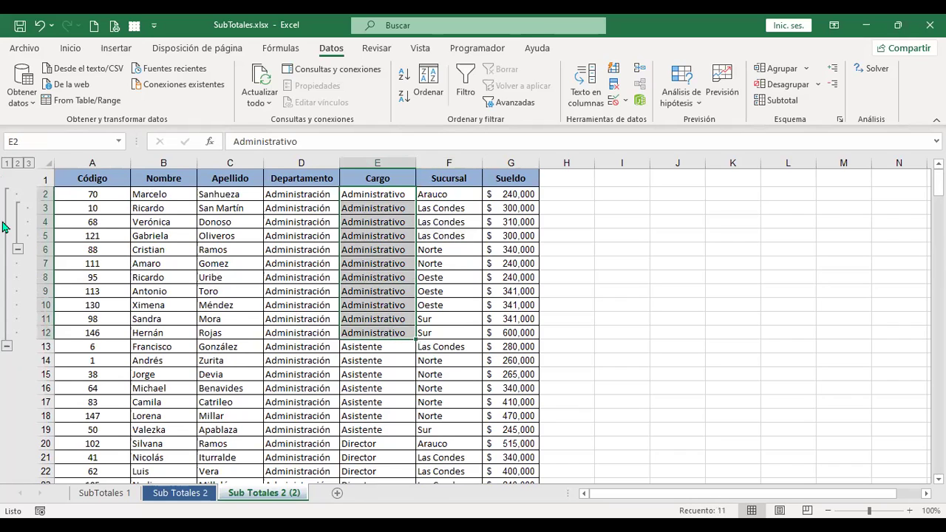
{"action": "left_click", "coordinate": [6, 347]}
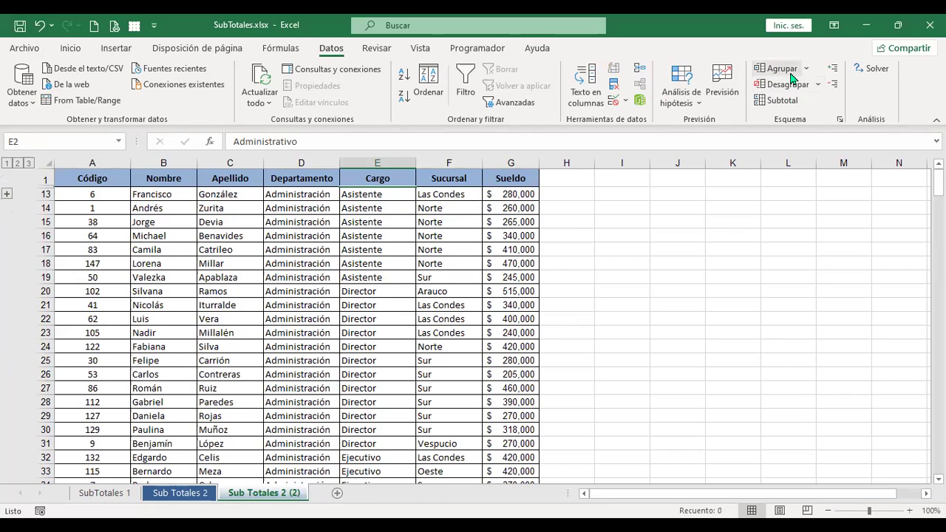
Expand the rows 2–12 group and clear the whole outline with Borrar esquema
{"action": "left_click", "coordinate": [8, 194]}
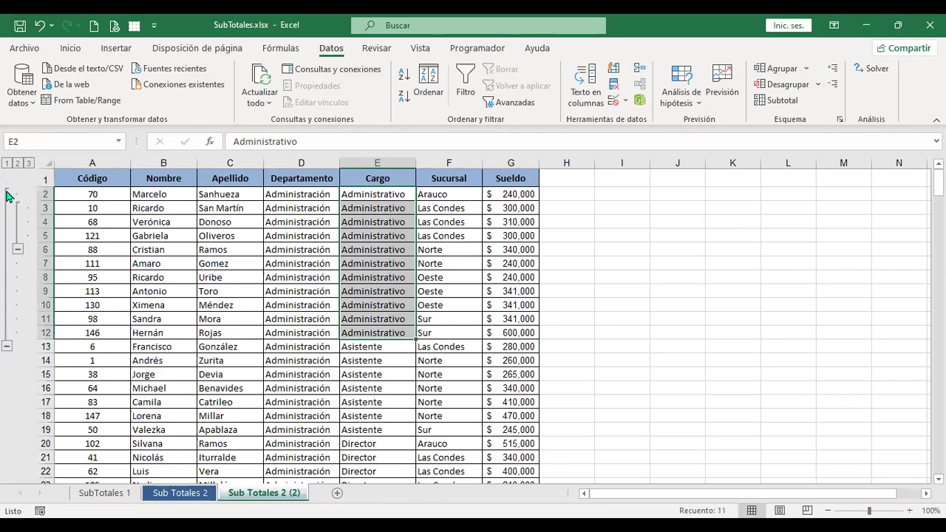
{"action": "left_click", "coordinate": [818, 84]}
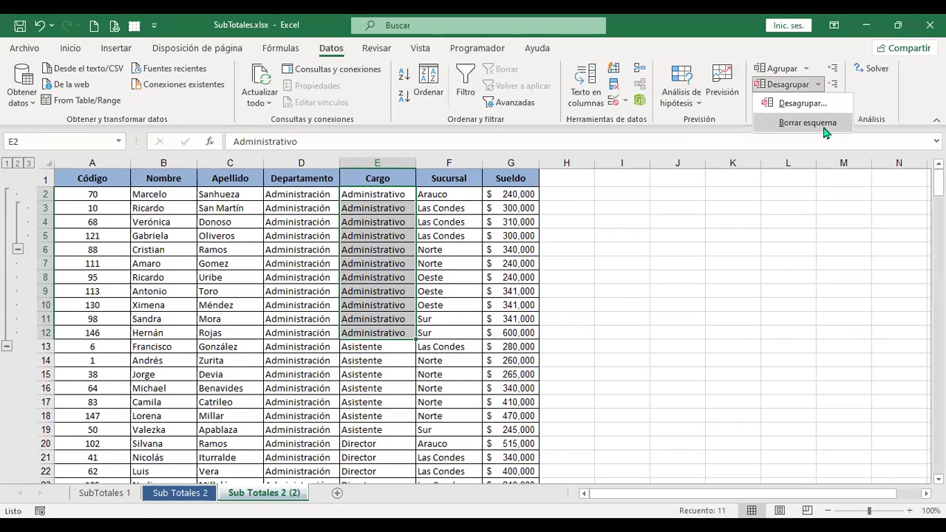
{"action": "left_click", "coordinate": [816, 131]}
{"action": "left_click", "coordinate": [583, 274]}
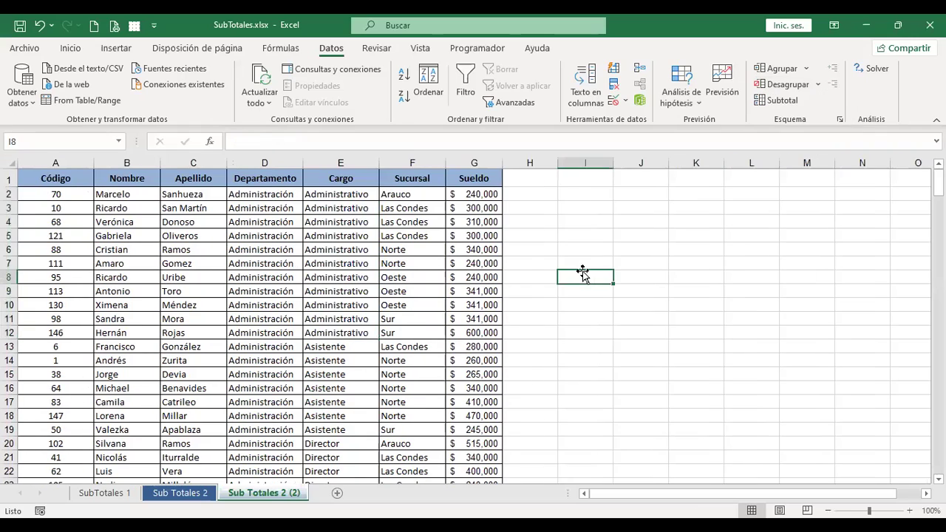
Select a cell in the data and start a pivot table for range A1:G151
{"action": "key", "text": "ctrl+Home"}
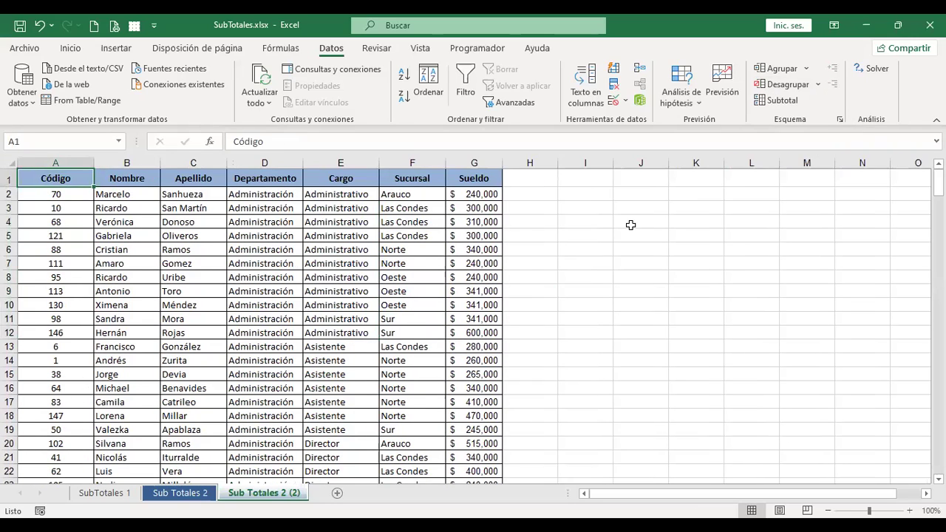
{"action": "left_click", "coordinate": [590, 192]}
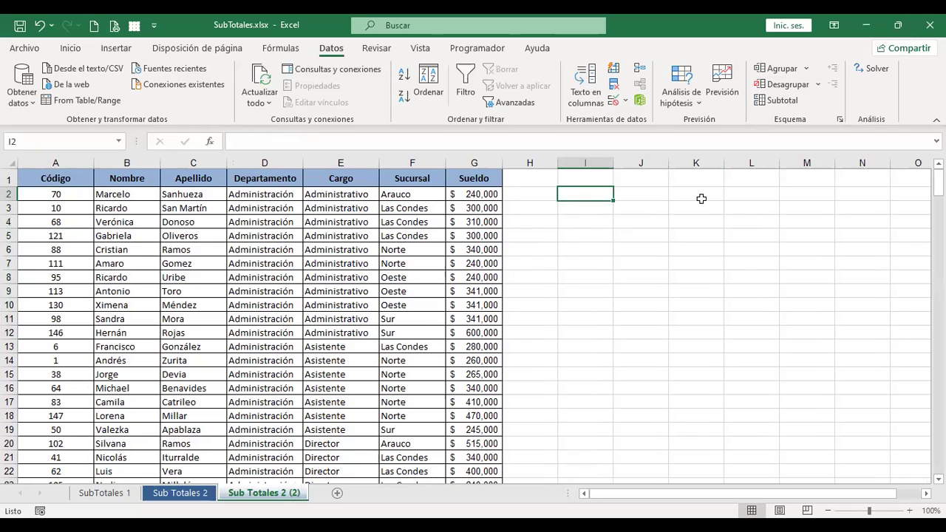
{"action": "left_click", "coordinate": [262, 196]}
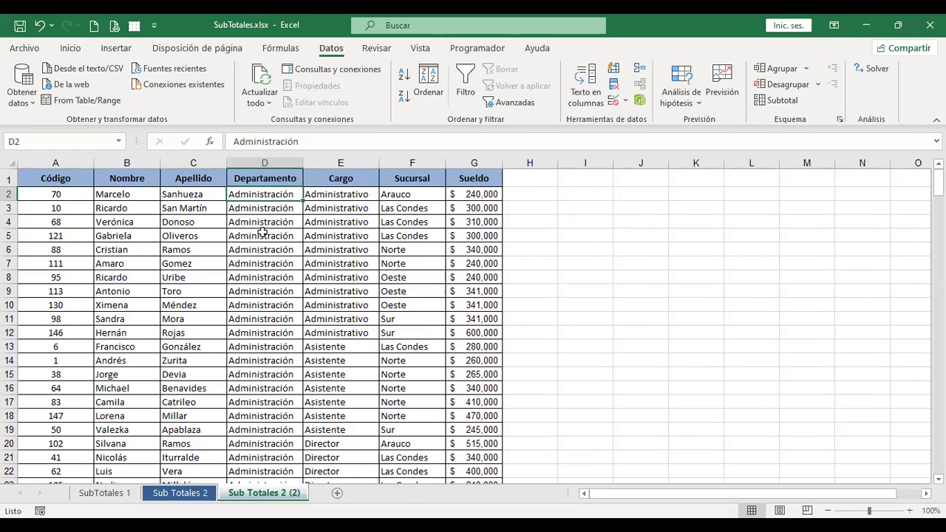
{"action": "left_click", "coordinate": [120, 50]}
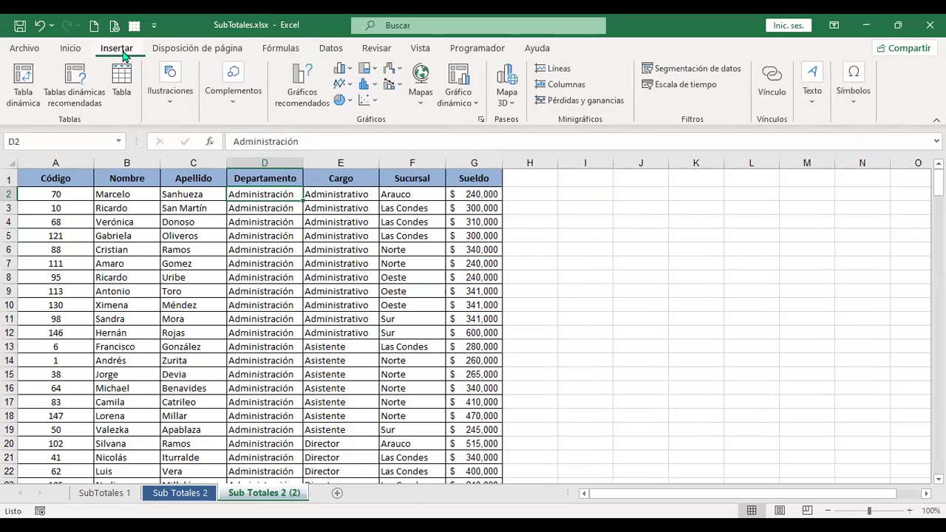
{"action": "left_click", "coordinate": [24, 92]}
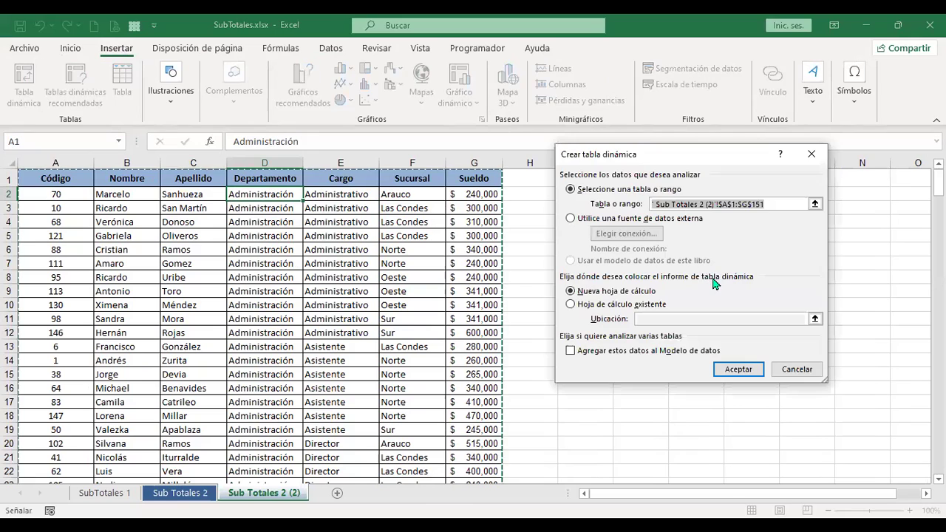
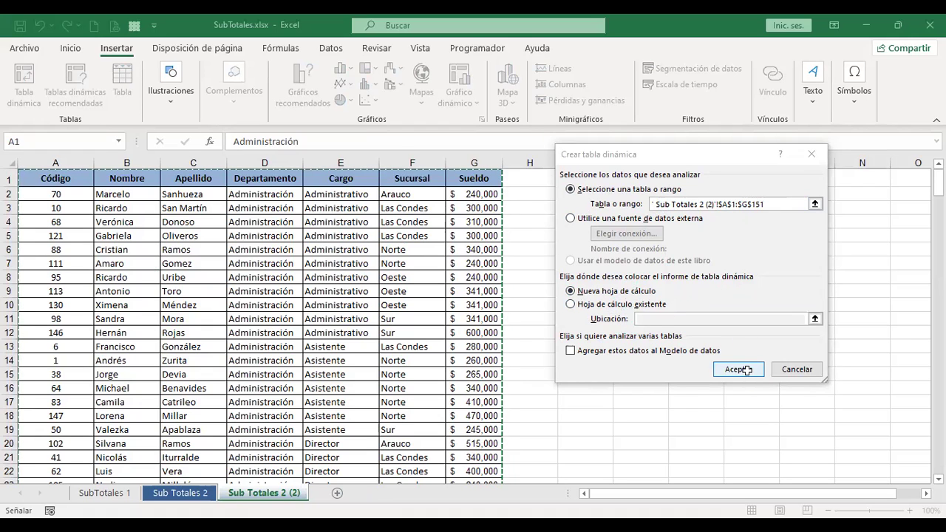
Accept Nueva hoja de cálculo so the empty PivotTable1 lands on Hoja2
{"action": "left_click", "coordinate": [738, 369]}
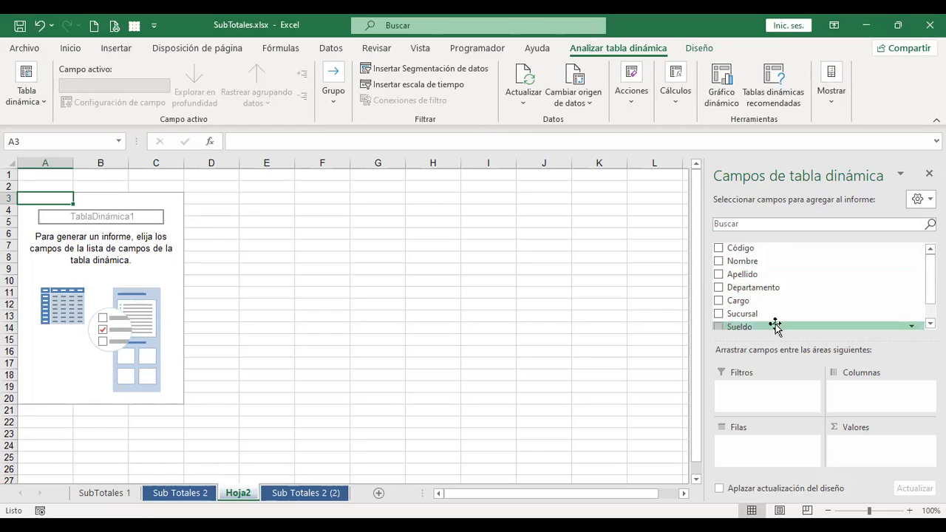
{"action": "scroll", "coordinate": [775, 326], "scroll_direction": "down", "scroll_amount": 2}
{"action": "scroll", "coordinate": [777, 320], "scroll_direction": "up", "scroll_amount": 2}
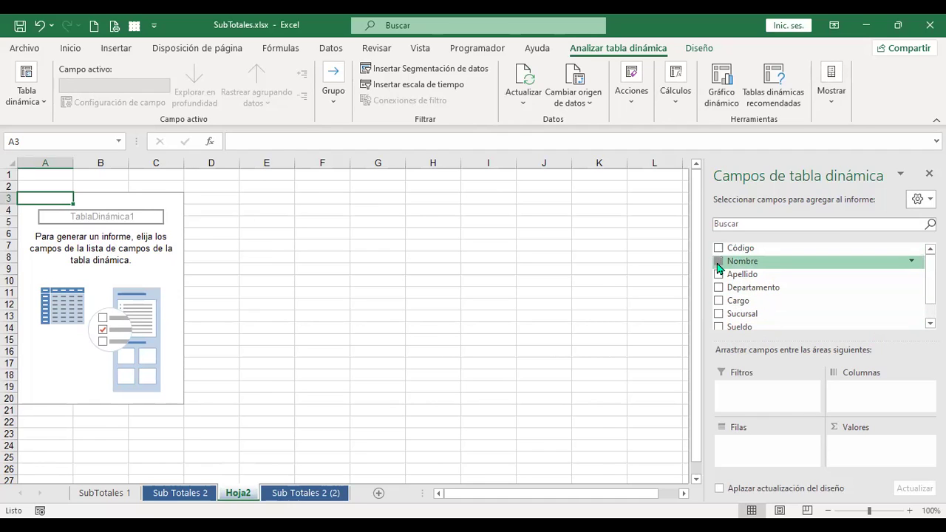
Add Nombre and then Departamento to the pivot rows, nesting departments under each name
{"action": "left_click", "coordinate": [718, 265]}
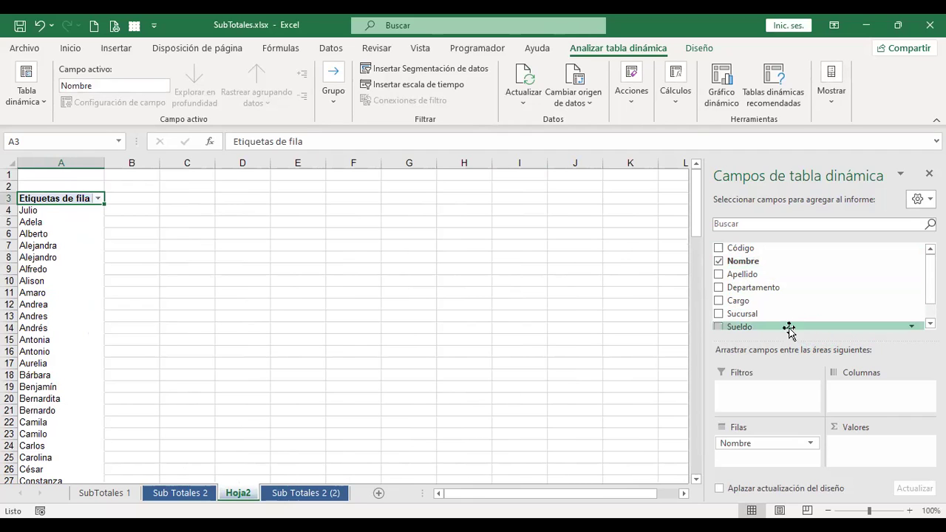
{"action": "left_click", "coordinate": [718, 289]}
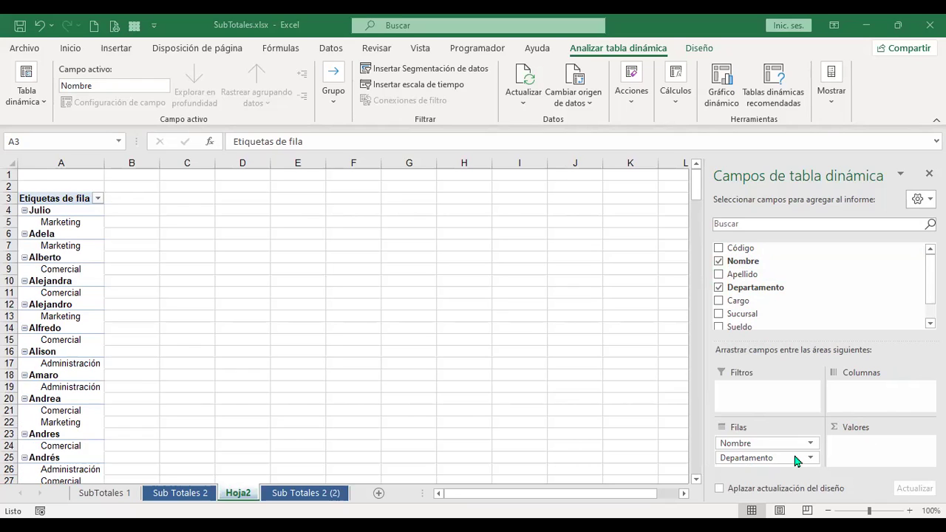
Move Departamento into the pivot columns to get Administración, Comercial and Marketing headers
{"action": "left_click_drag", "start_coordinate": [752, 458], "coordinate": [866, 392]}
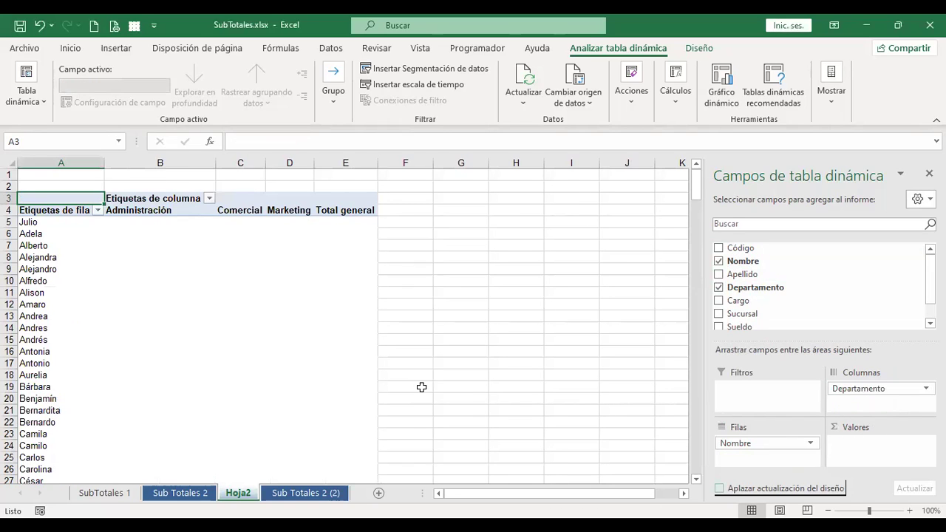
{"action": "scroll", "coordinate": [291, 401], "scroll_direction": "down", "scroll_amount": 2}
{"action": "scroll", "coordinate": [293, 402], "scroll_direction": "down", "scroll_amount": 7}
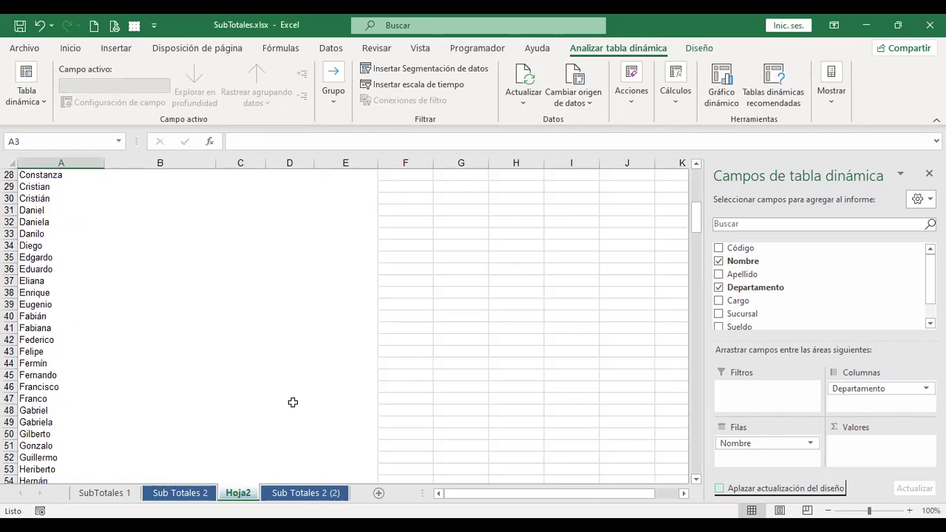
{"action": "scroll", "coordinate": [292, 402], "scroll_direction": "up", "scroll_amount": 9}
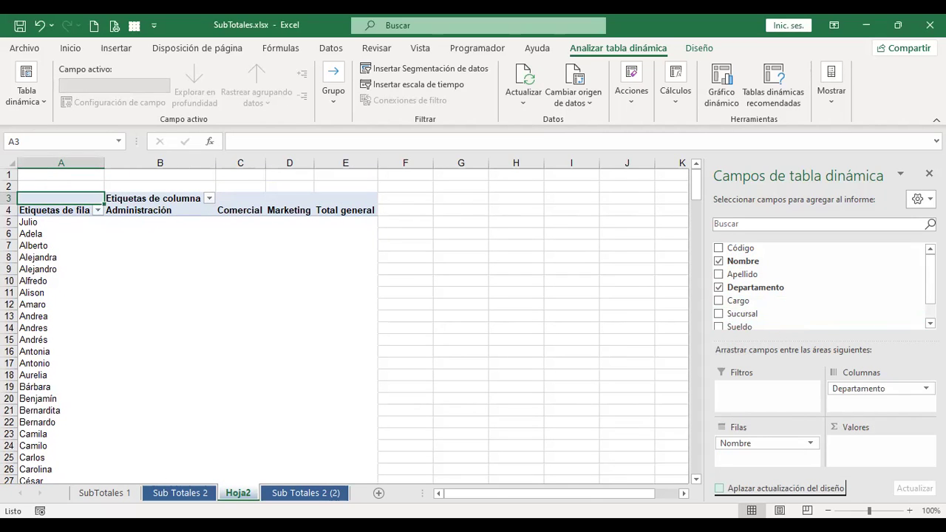
{"action": "scroll", "coordinate": [887, 295], "scroll_direction": "down", "scroll_amount": 2}
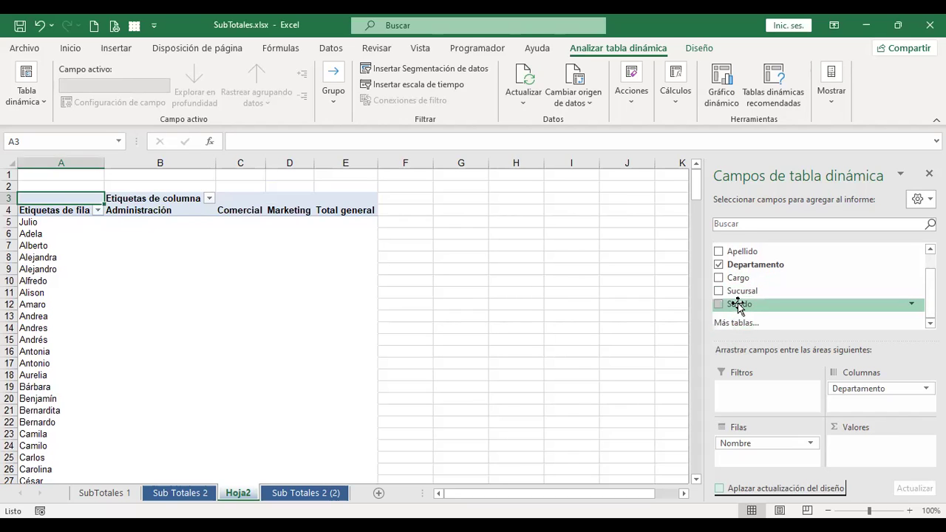
Add Sueldo to Valores so salaries are summed per name and department
{"action": "mouse_move", "coordinate": [740, 306]}
{"action": "left_mouse_down"}
{"action": "mouse_move", "coordinate": [852, 471]}
{"action": "mouse_move", "coordinate": [859, 454]}
{"action": "left_mouse_up"}
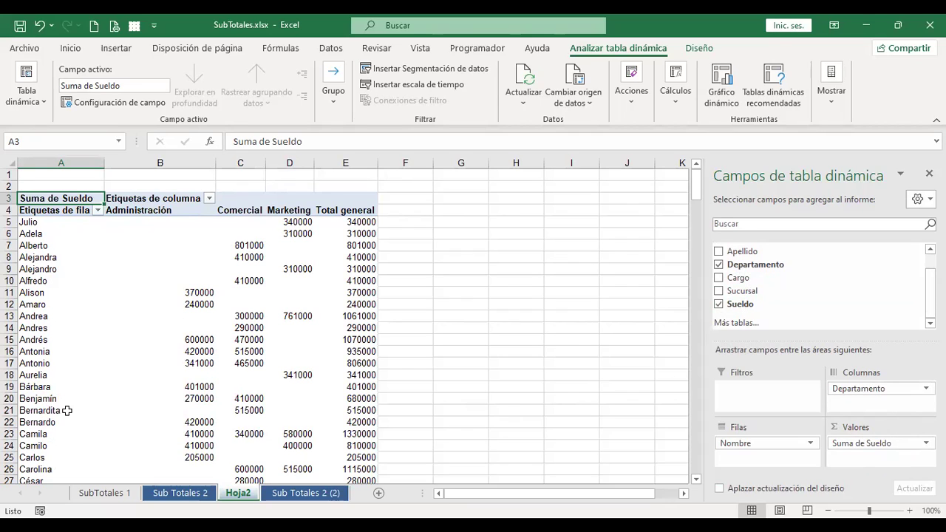
{"action": "scroll", "coordinate": [94, 302], "scroll_direction": "down", "scroll_amount": 8}
{"action": "scroll", "coordinate": [94, 302], "scroll_direction": "up", "scroll_amount": 8}
Check the Total general row of 54632000, then return to the top of the pivot
{"action": "left_click", "coordinate": [95, 246]}
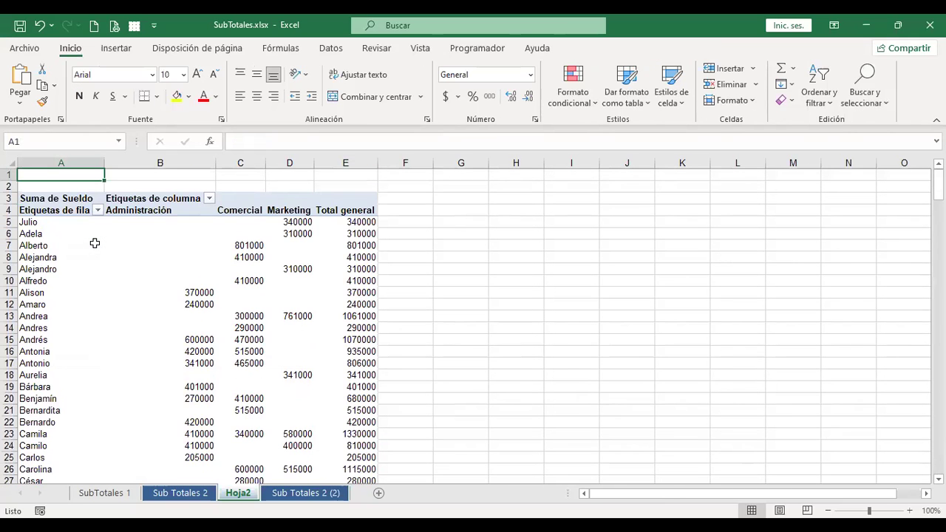
{"action": "key", "text": "ctrl+Down"}
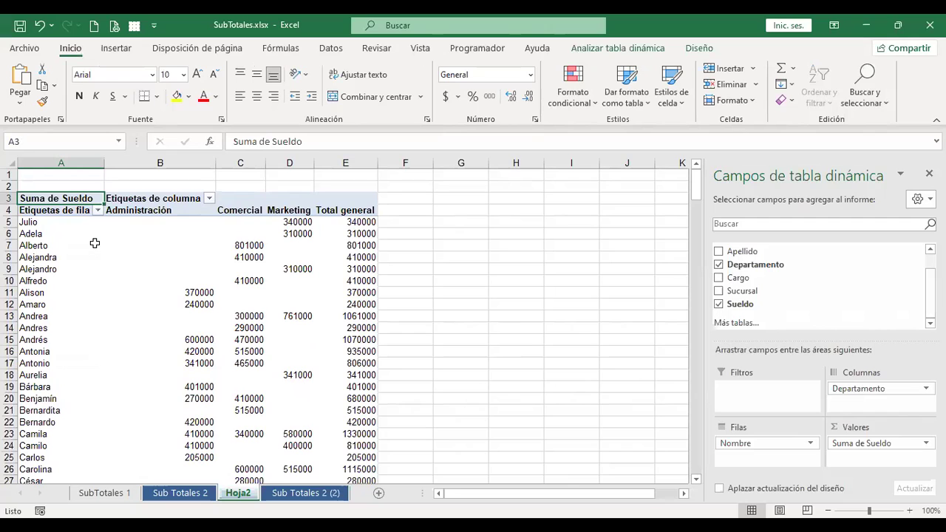
{"action": "key", "text": "ctrl+Down"}
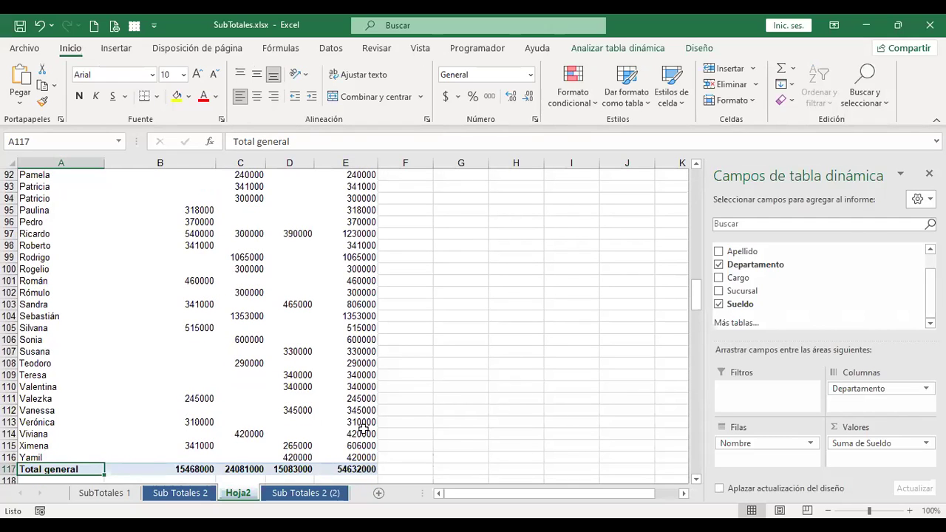
{"action": "scroll", "coordinate": [473, 378], "scroll_direction": "down", "scroll_amount": 4}
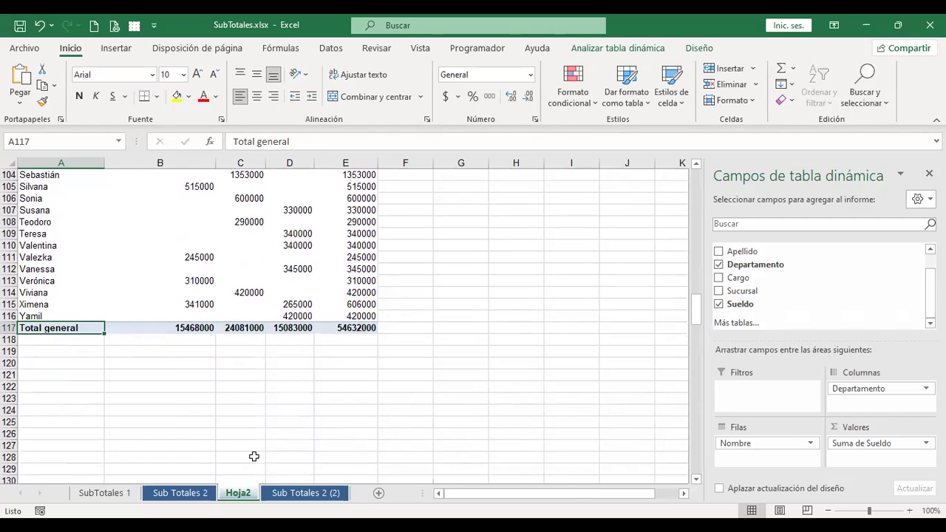
{"action": "left_click", "coordinate": [249, 392]}
{"action": "key", "text": "ctrl+Home"}
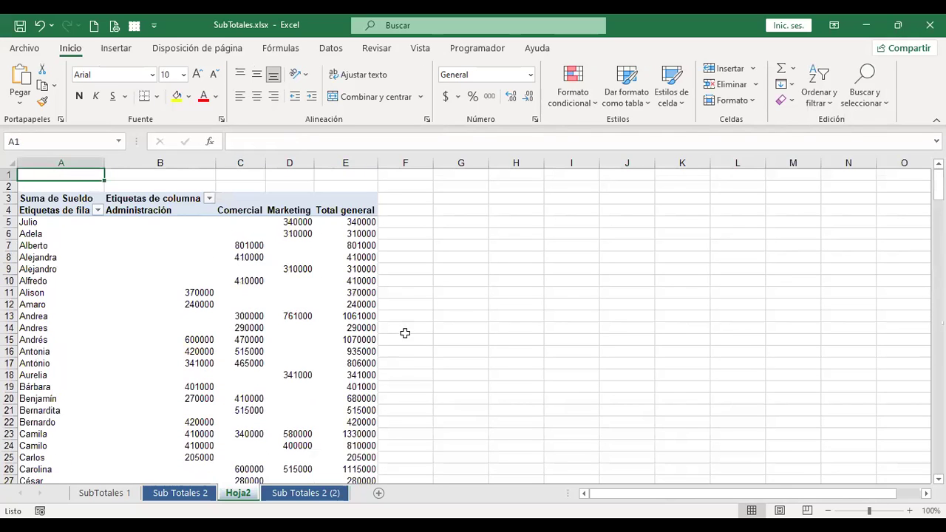
{"action": "left_click", "coordinate": [137, 234]}
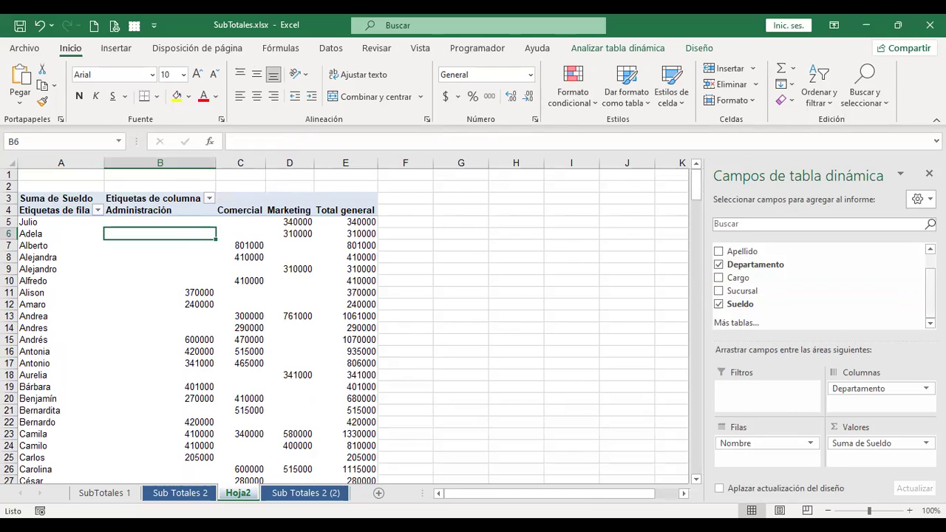
Remove Nombre from rows and review totals: Administración 15468000, Comercial 24081000, Marketing 15083000
{"action": "left_click_drag", "start_coordinate": [766, 442], "coordinate": [746, 261]}
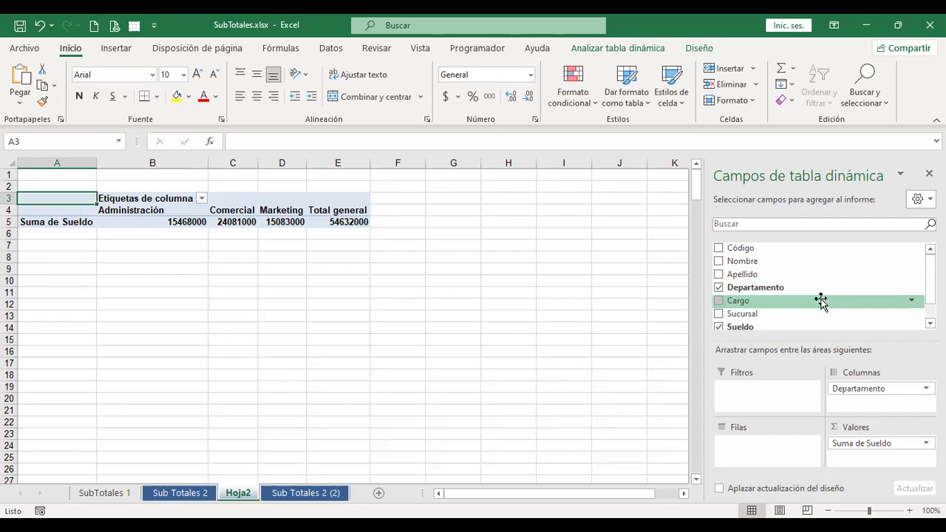
{"action": "left_click_drag", "start_coordinate": [776, 314], "coordinate": [146, 222]}
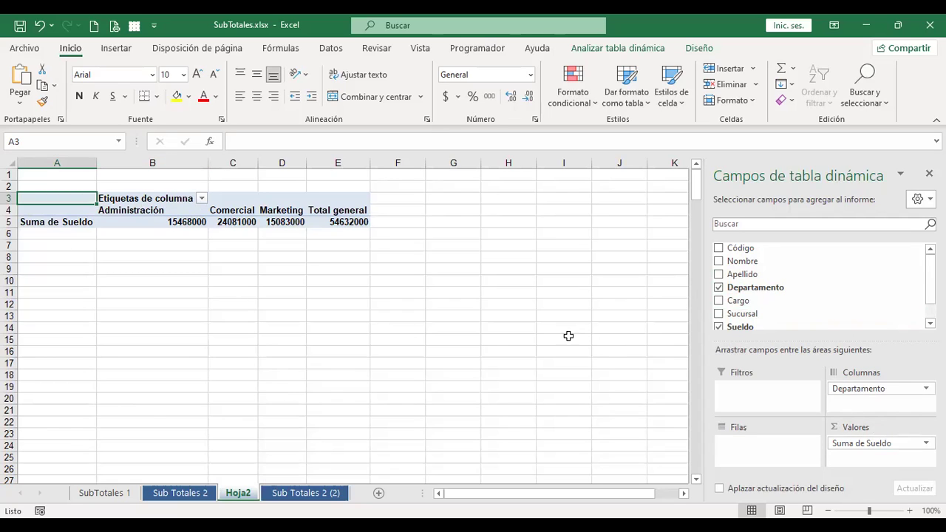
{"action": "left_click", "coordinate": [165, 220]}
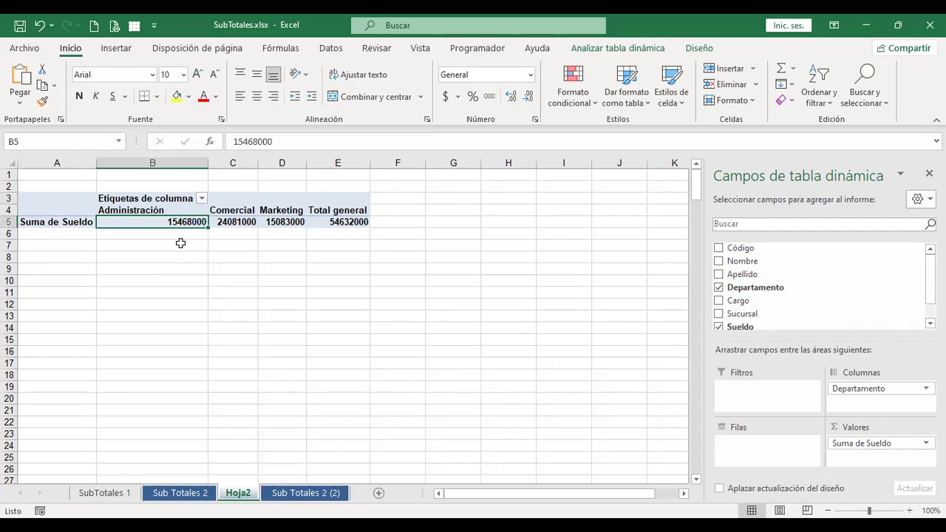
{"action": "left_click", "coordinate": [183, 160]}
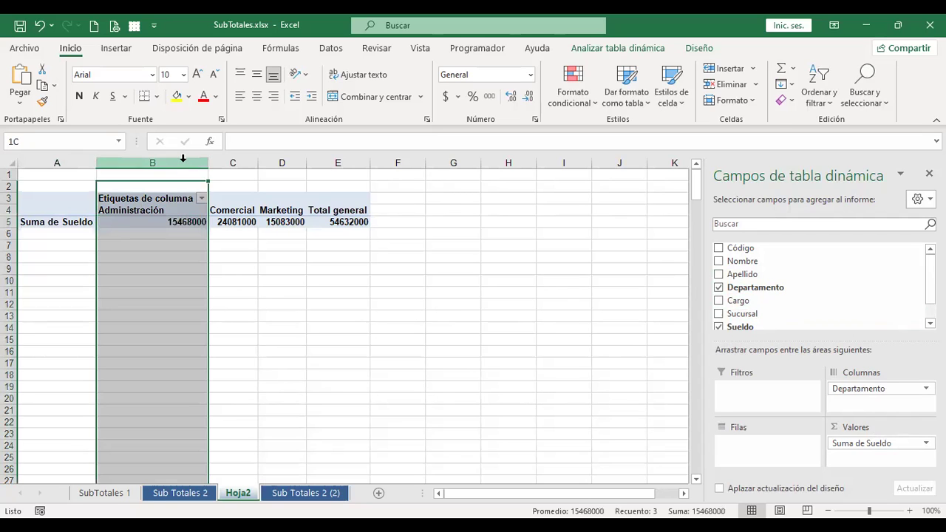
{"action": "left_click", "coordinate": [181, 220]}
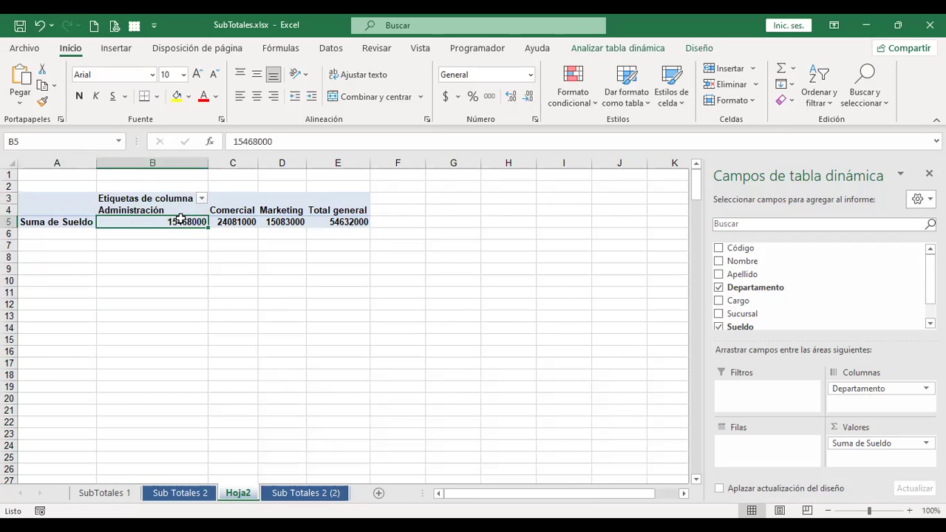
{"action": "left_click", "coordinate": [244, 219]}
{"action": "left_click", "coordinate": [290, 219]}
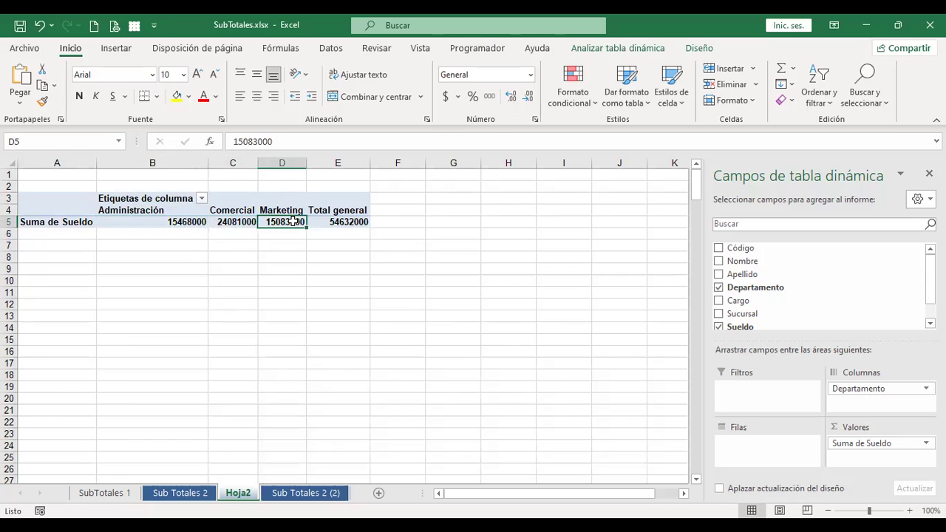
{"action": "left_click", "coordinate": [346, 219]}
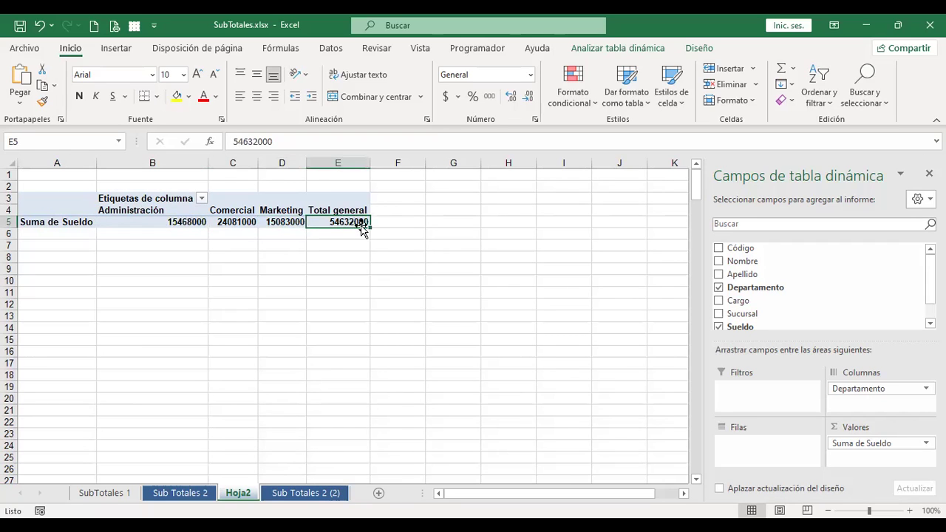
Add Cargo to rows, splitting salaries into Administrativo, Asistente, Director, Ejecutivo and Vendedor
{"action": "left_click", "coordinate": [718, 302]}
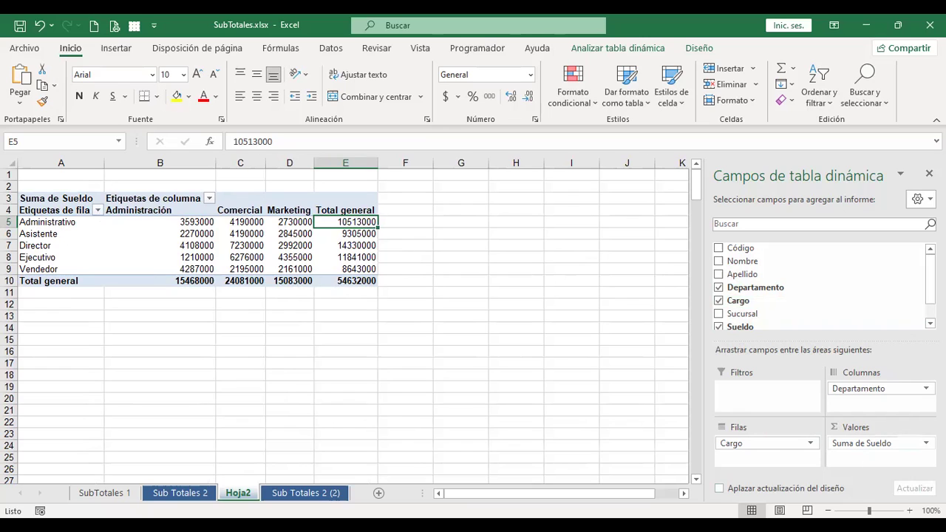
{"action": "left_click", "coordinate": [879, 443]}
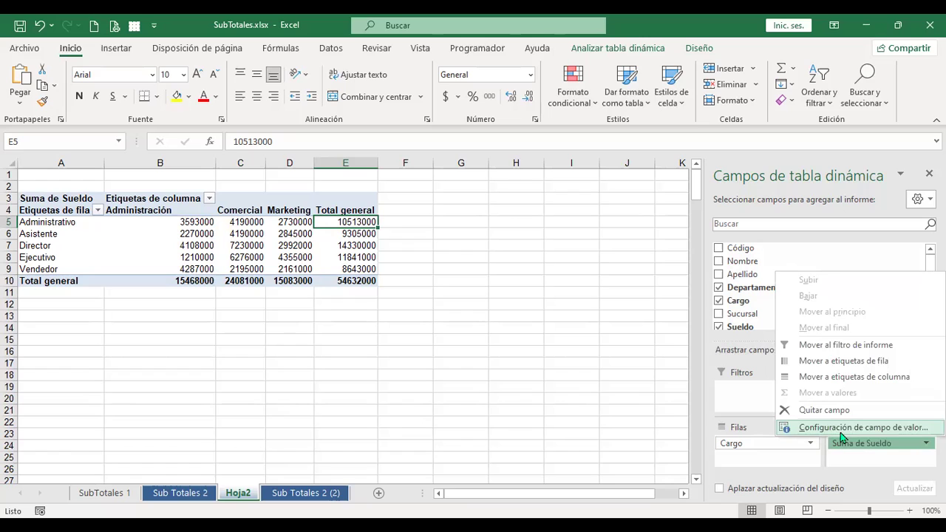
{"action": "left_click", "coordinate": [898, 428]}
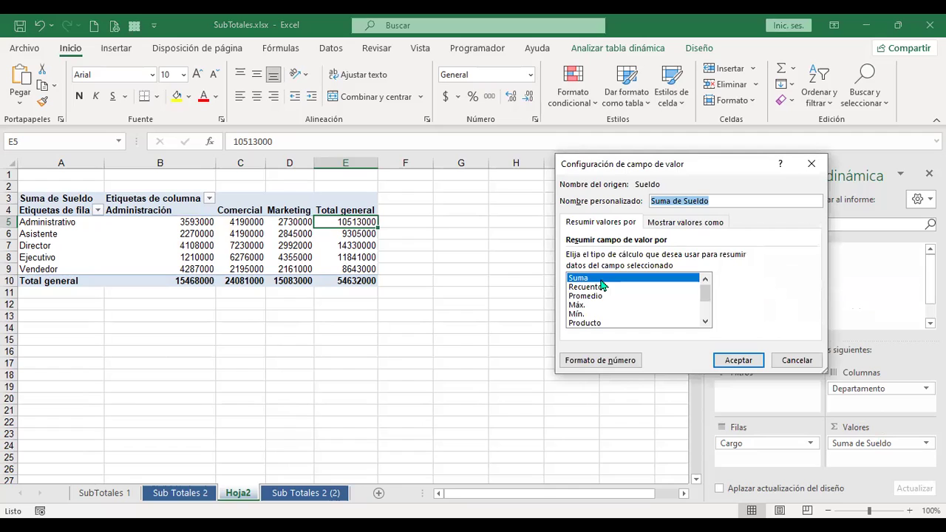
{"action": "left_click", "coordinate": [599, 288]}
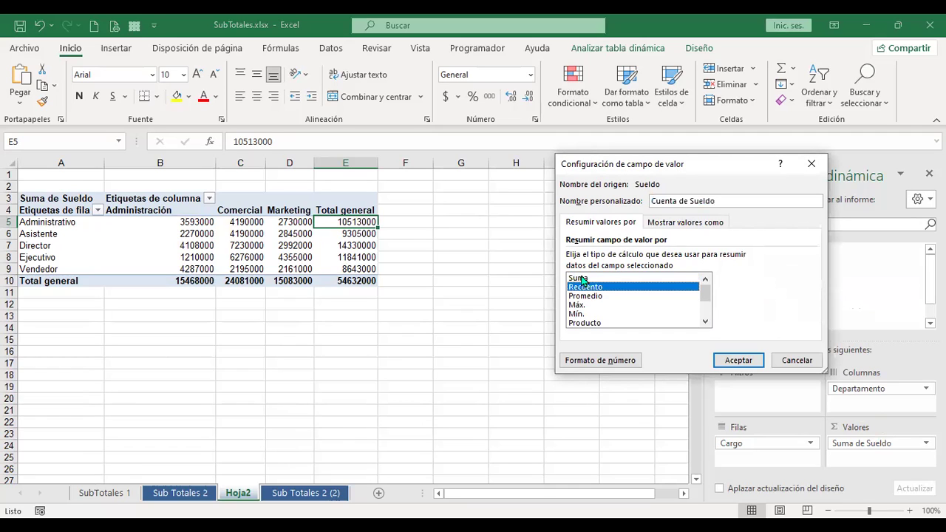
{"action": "left_click", "coordinate": [736, 361]}
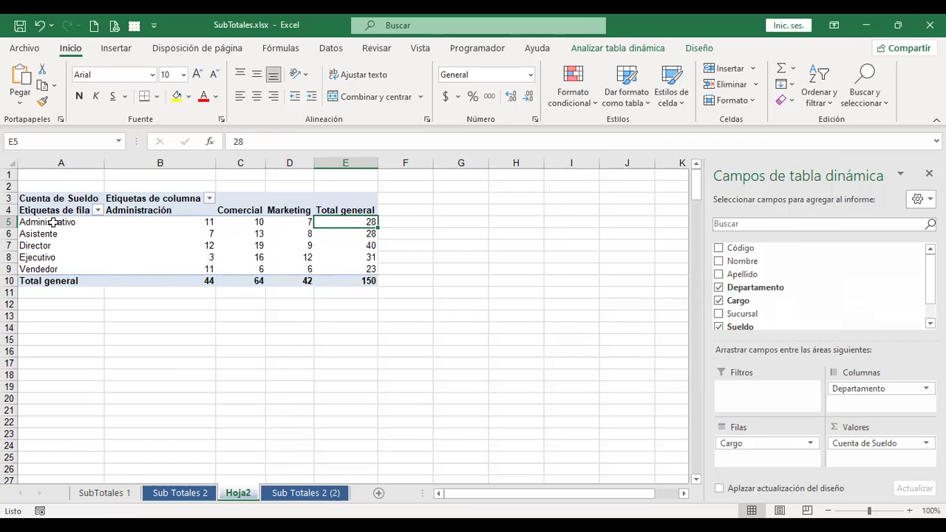
{"action": "left_click", "coordinate": [164, 223]}
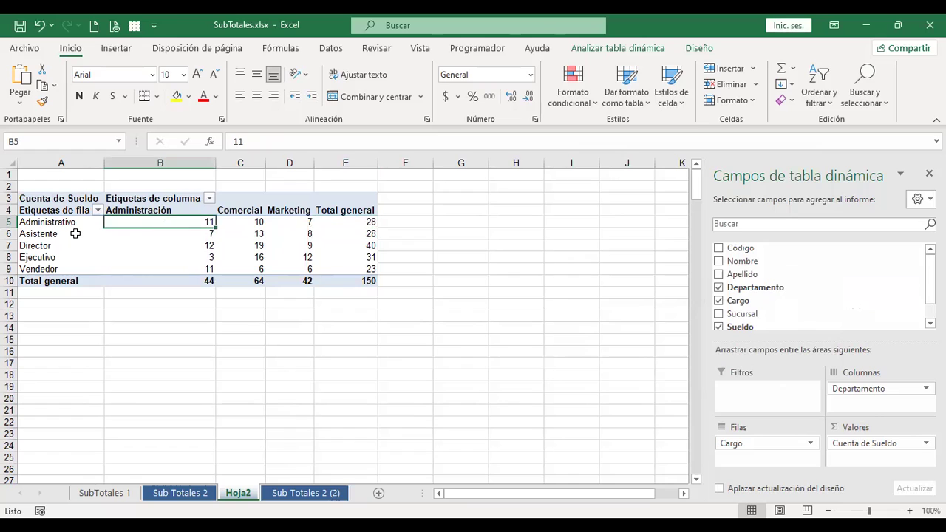
{"action": "left_click", "coordinate": [28, 225]}
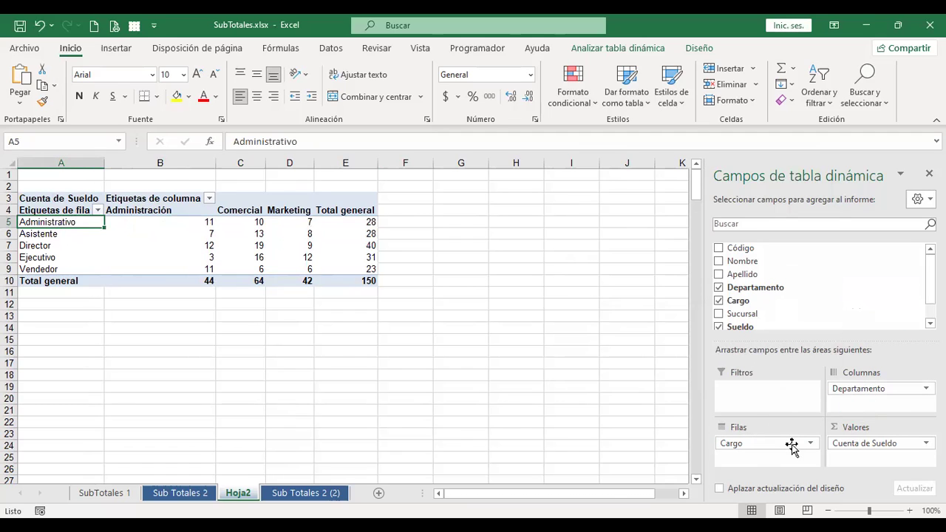
{"action": "scroll", "coordinate": [788, 311], "scroll_direction": "down", "scroll_amount": 1}
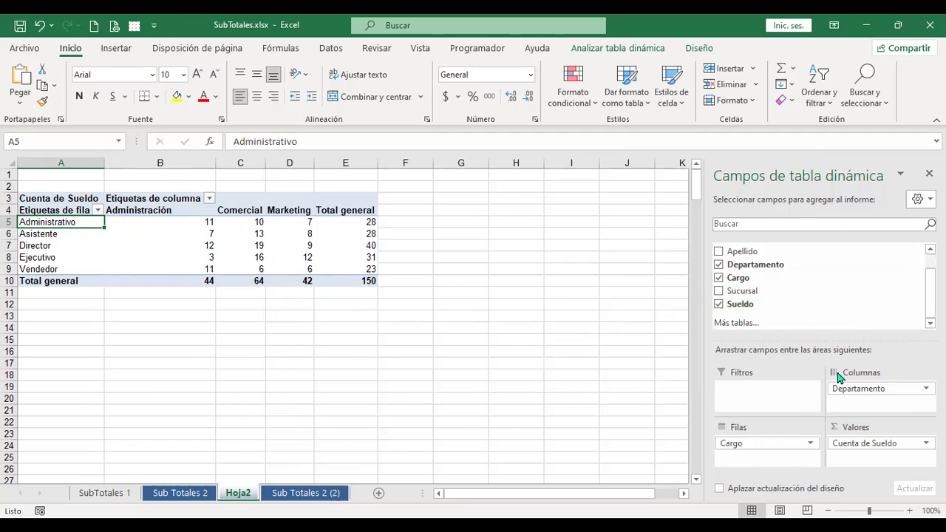
{"action": "left_click", "coordinate": [153, 223]}
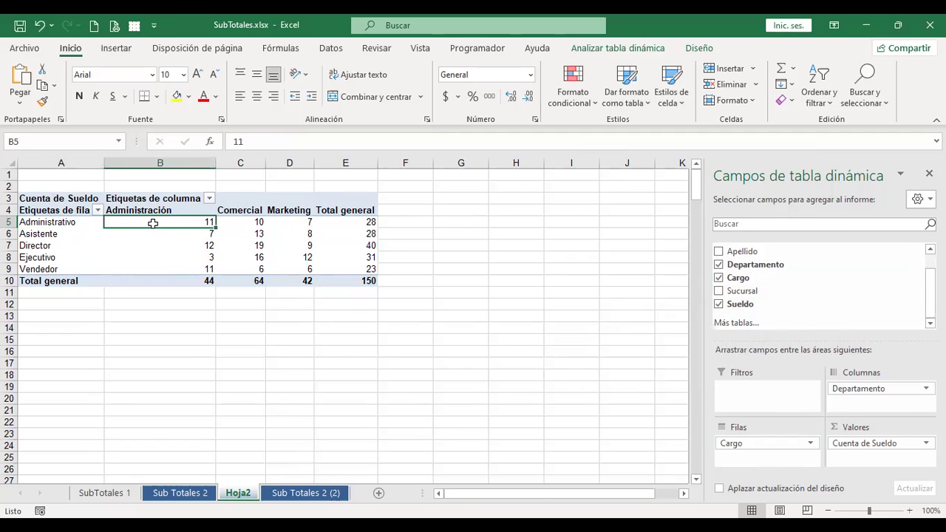
{"action": "left_click", "coordinate": [42, 223]}
{"action": "left_click", "coordinate": [158, 222]}
{"action": "left_click", "coordinate": [41, 222]}
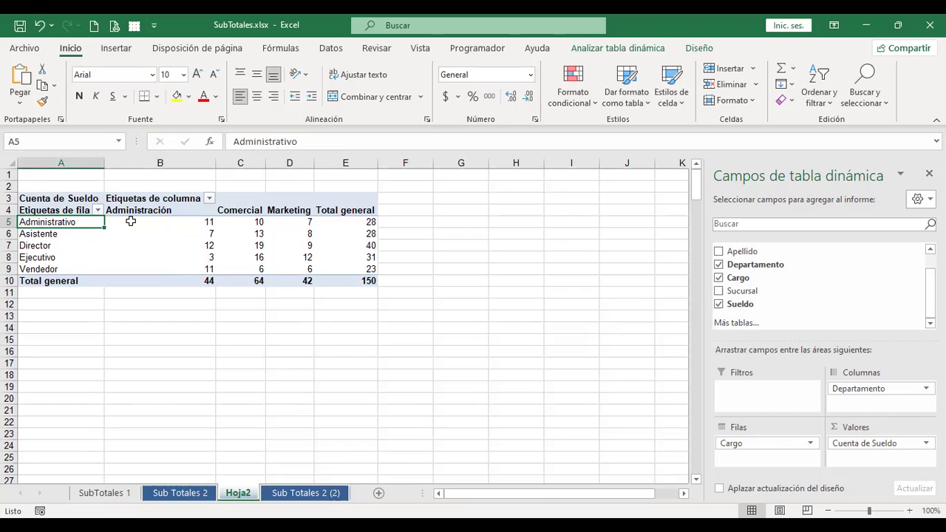
{"action": "left_click", "coordinate": [359, 220]}
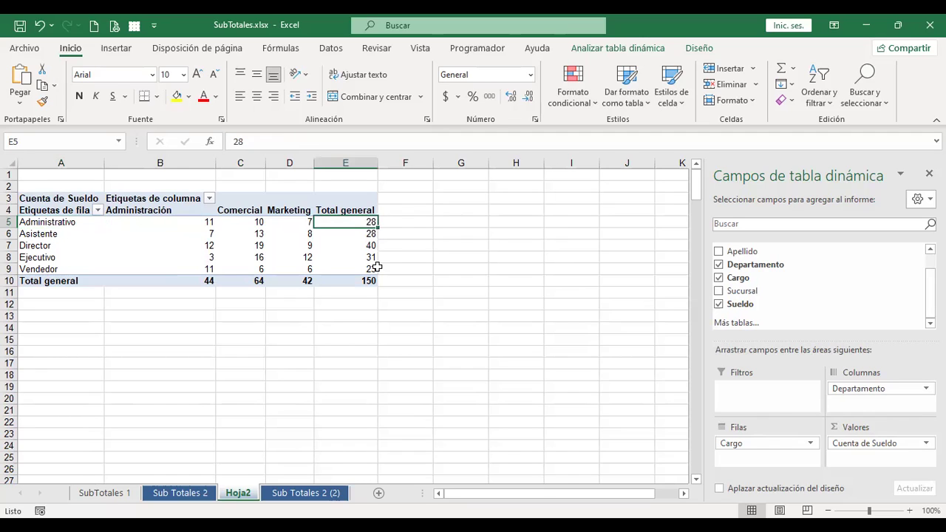
{"action": "left_click", "coordinate": [362, 283]}
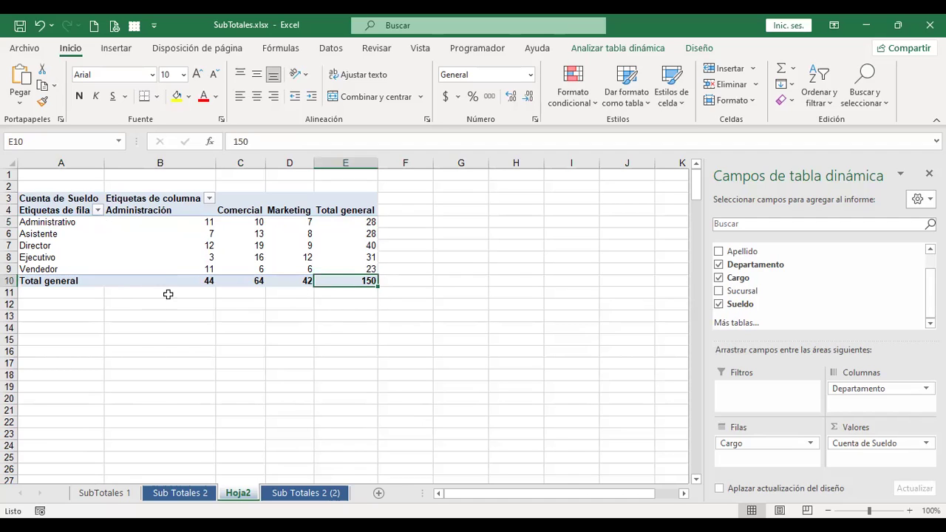
{"action": "left_click_drag", "start_coordinate": [184, 278], "coordinate": [179, 158]}
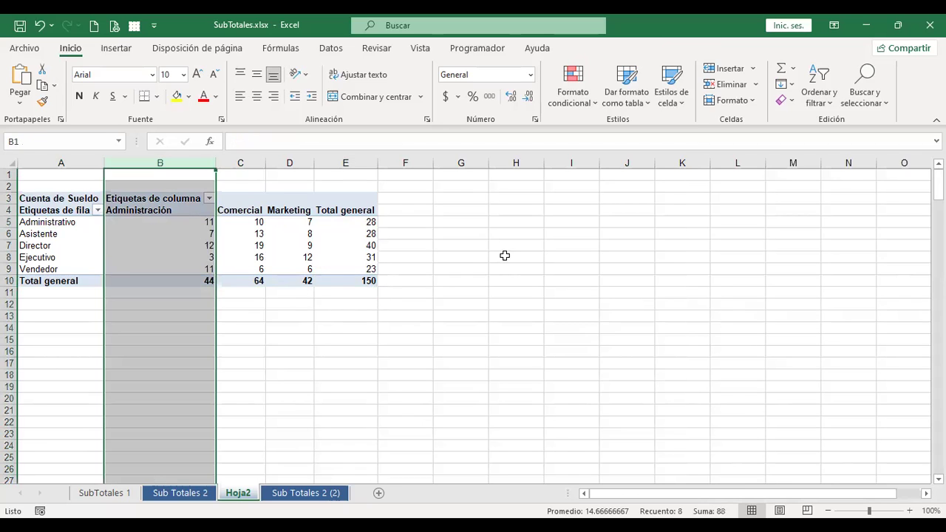
Change the Sueldo value field from Cuenta to Promedio, giving an overall 364213.3333
{"action": "left_click", "coordinate": [281, 234]}
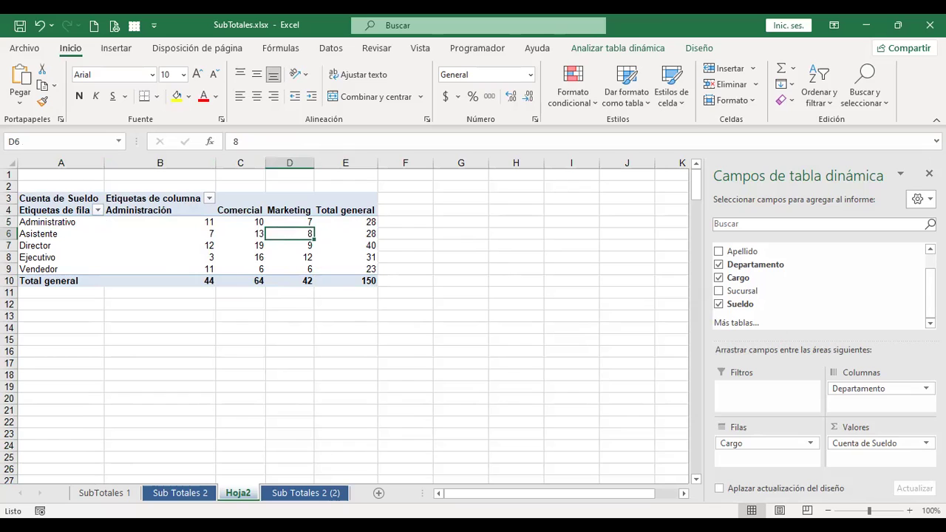
{"action": "left_click", "coordinate": [901, 443]}
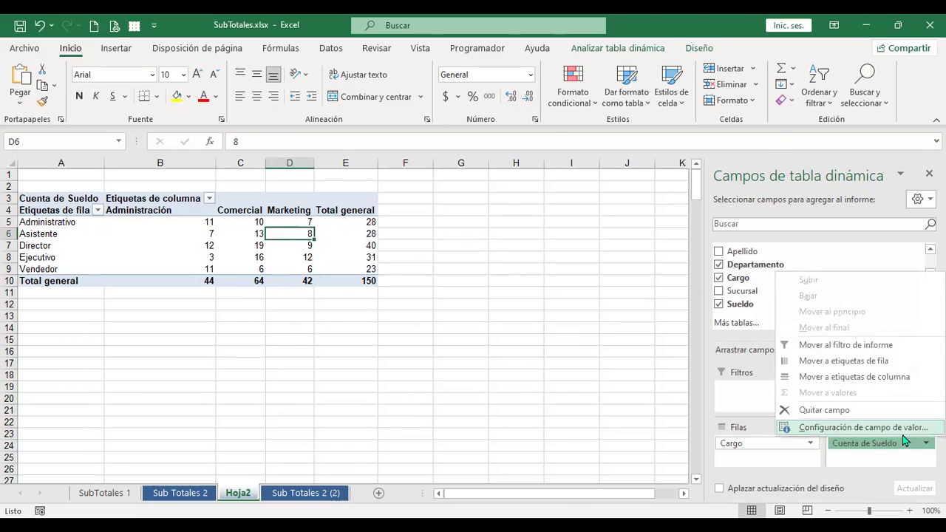
{"action": "left_click", "coordinate": [903, 430]}
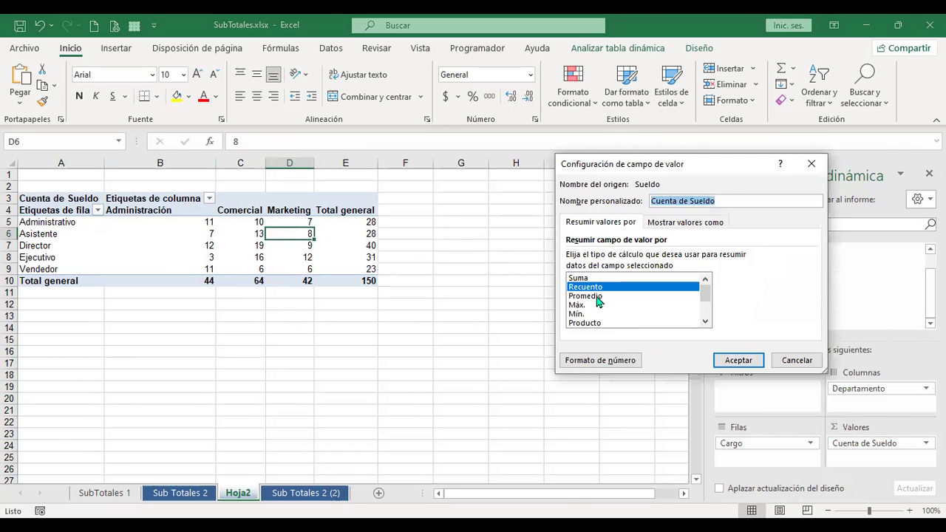
{"action": "left_click", "coordinate": [598, 295]}
{"action": "left_click", "coordinate": [752, 362]}
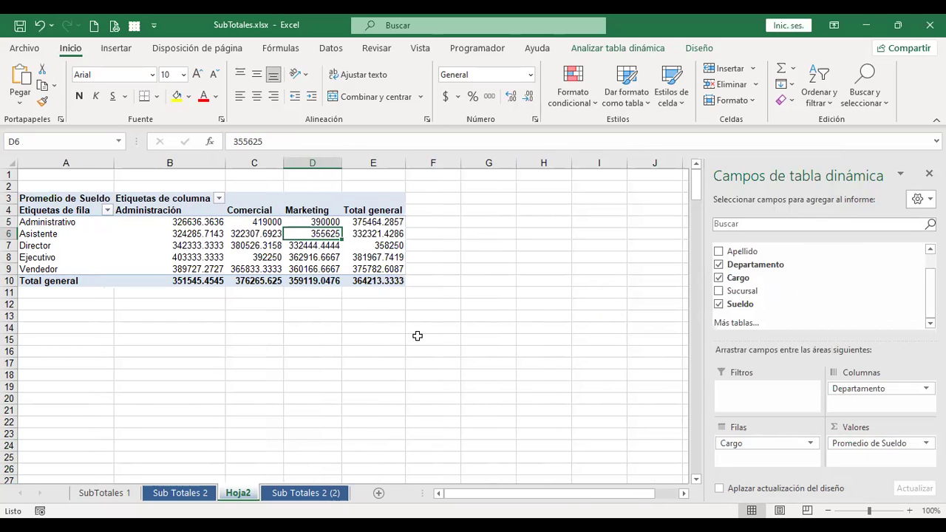
{"action": "left_click", "coordinate": [923, 443]}
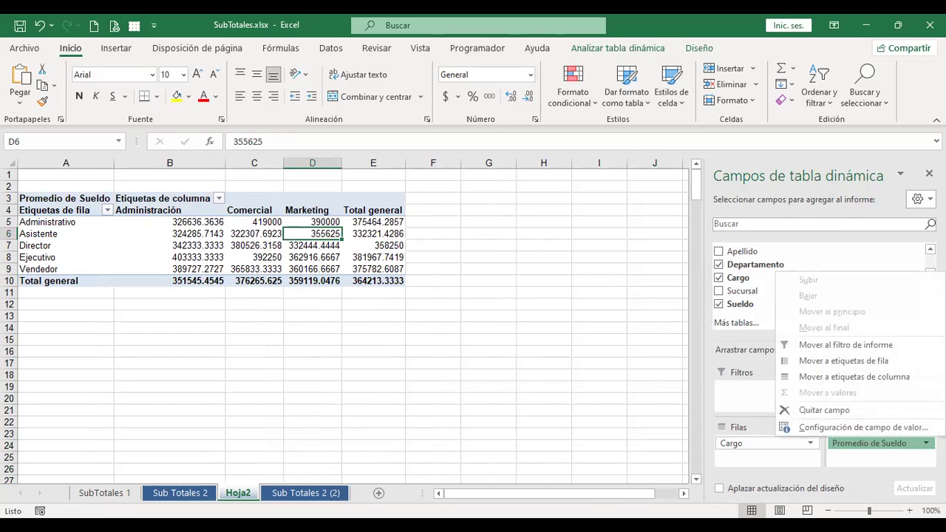
Set the Promedio de Sueldo field to show values as % del total general
{"action": "left_click", "coordinate": [921, 427]}
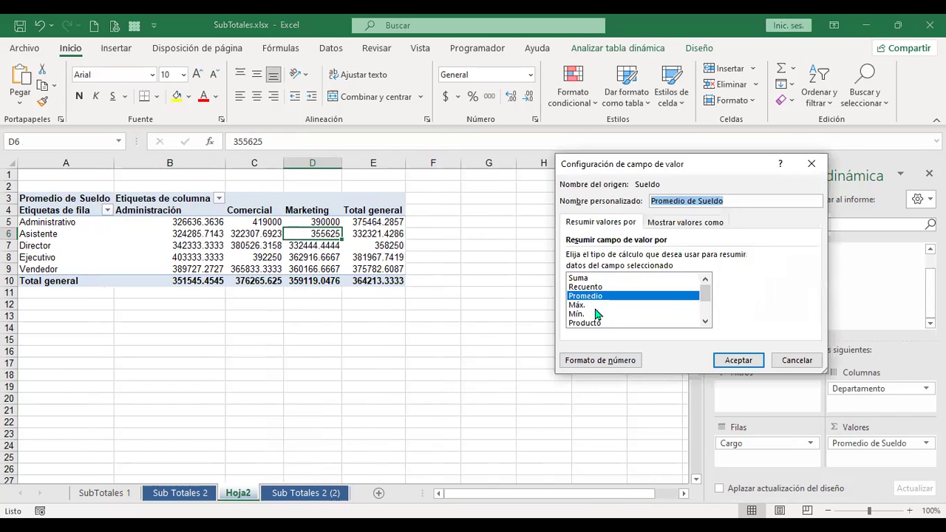
{"action": "left_click", "coordinate": [705, 322]}
{"action": "left_click", "coordinate": [705, 322]}
{"action": "left_click", "coordinate": [705, 281]}
{"action": "left_click", "coordinate": [705, 280]}
{"action": "left_click", "coordinate": [695, 223]}
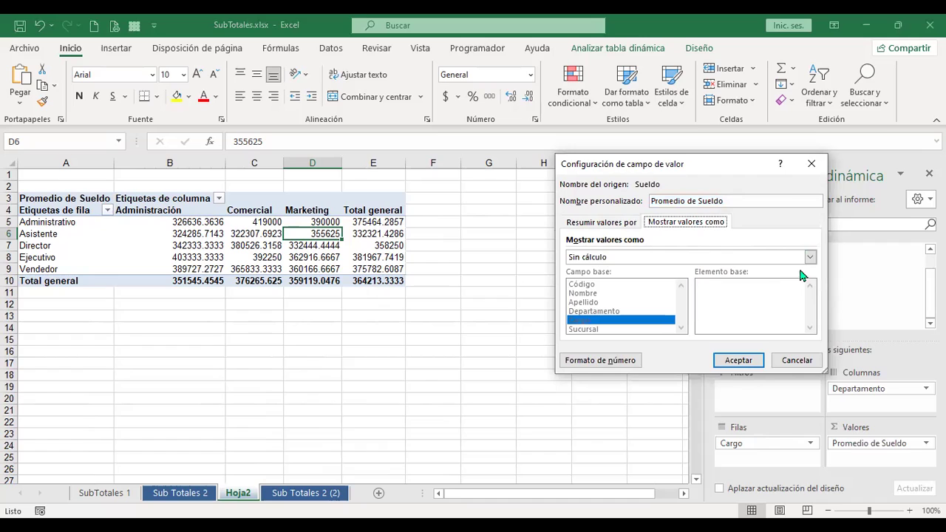
{"action": "left_click", "coordinate": [689, 261]}
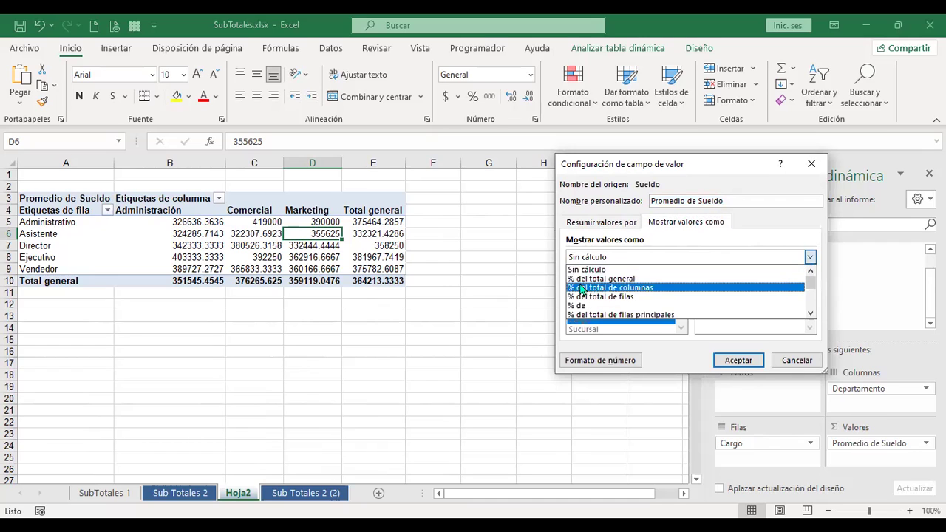
{"action": "left_click", "coordinate": [619, 279]}
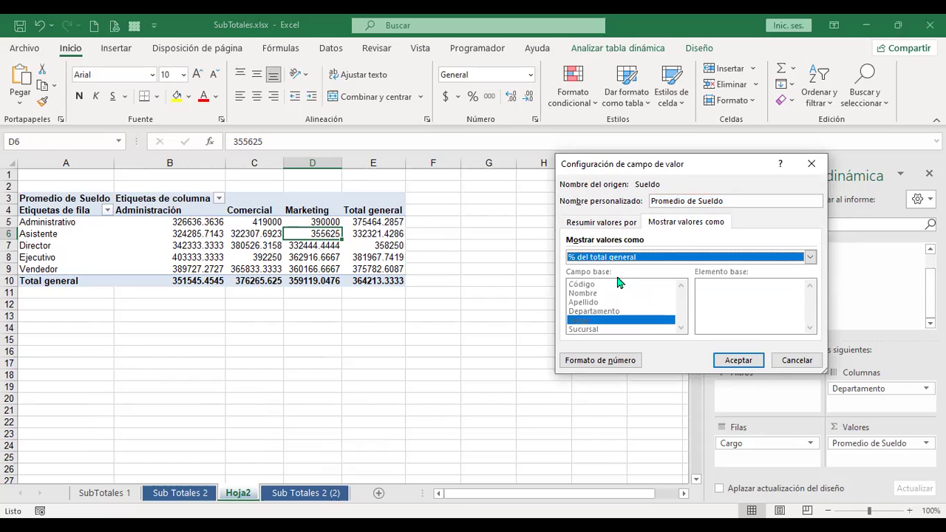
{"action": "left_click", "coordinate": [741, 361]}
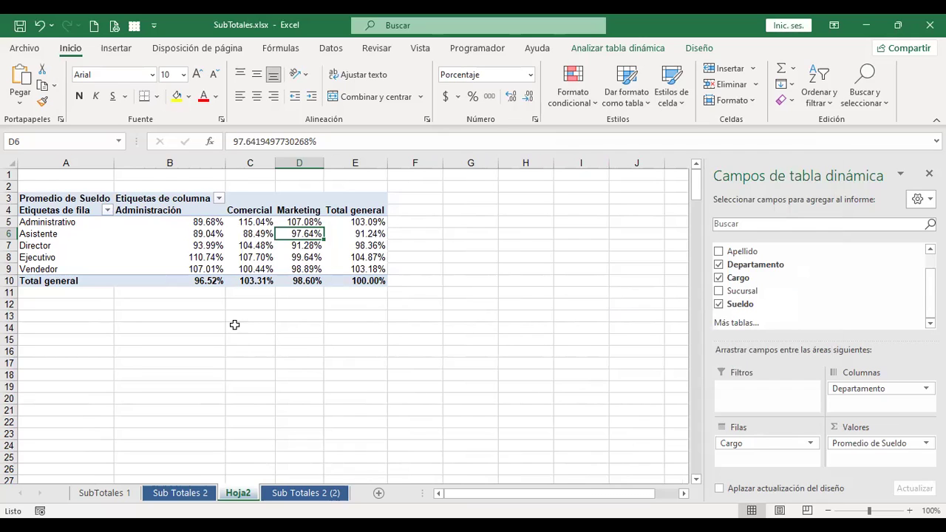
Inspect the percentages, e.g. Ejecutivo in Administración at 110.74%
{"action": "left_click", "coordinate": [417, 221]}
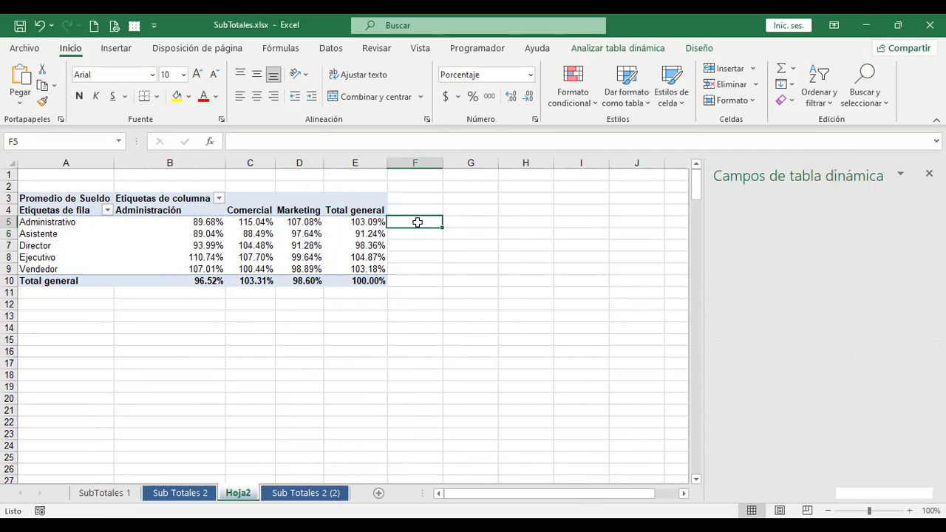
{"action": "left_click", "coordinate": [159, 241]}
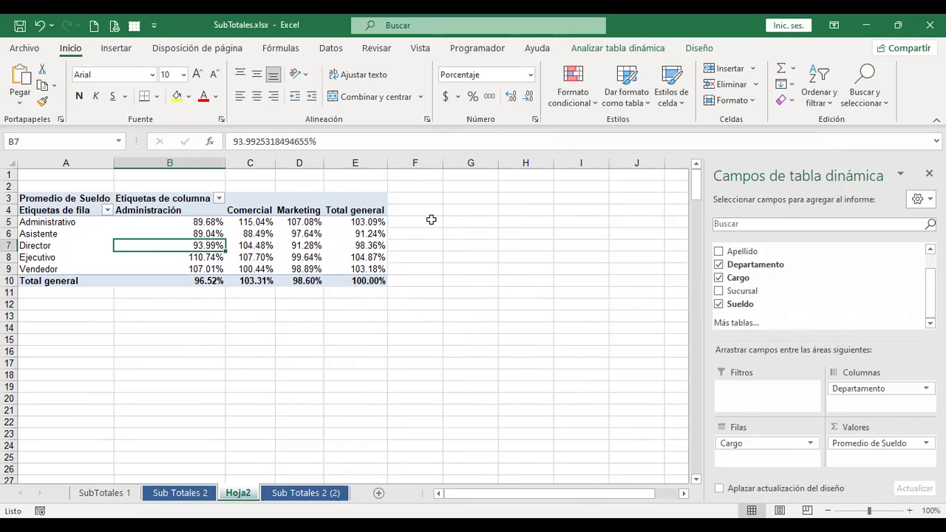
{"action": "left_click", "coordinate": [463, 221]}
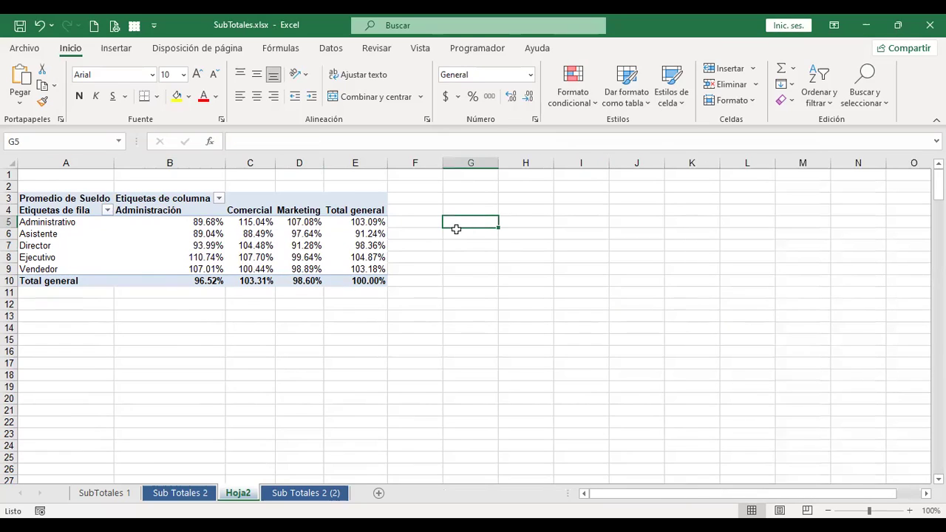
{"action": "left_click", "coordinate": [143, 258]}
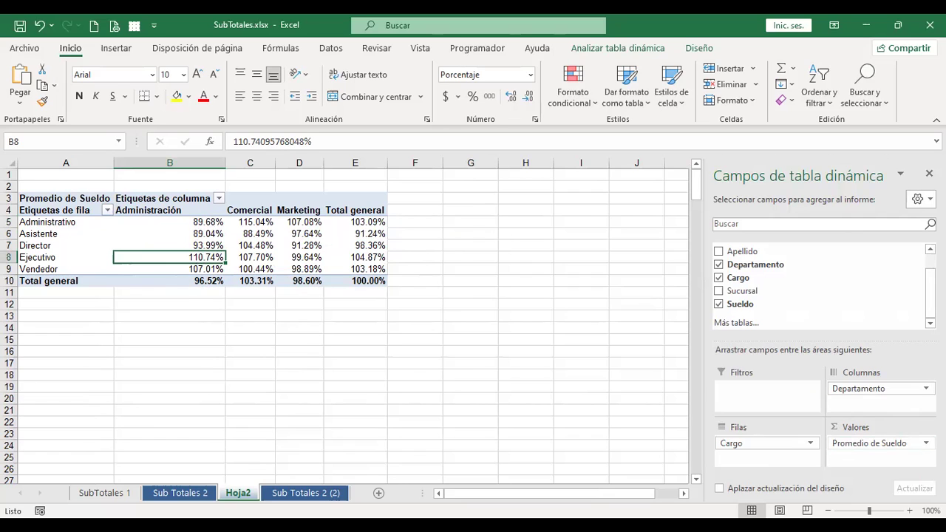
{"action": "left_click", "coordinate": [879, 442]}
Switch Sueldo from Promedio to Suma, keeping % del total general (Comercial 44.08%)
{"action": "left_click", "coordinate": [812, 484]}
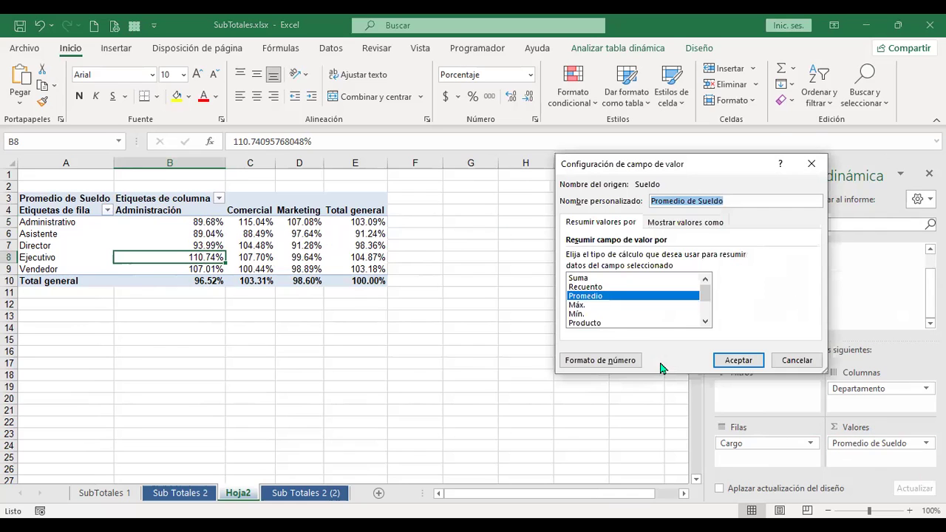
{"action": "left_click", "coordinate": [593, 278]}
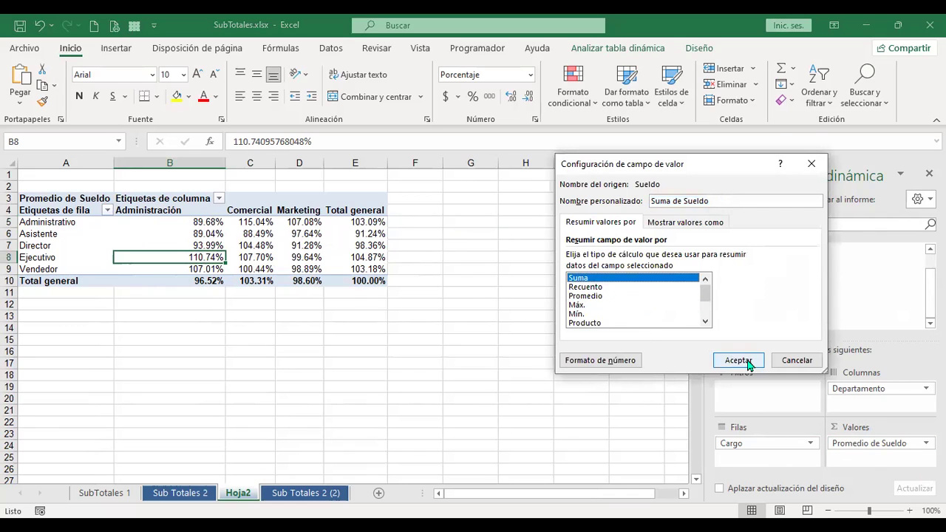
{"action": "left_click", "coordinate": [738, 360]}
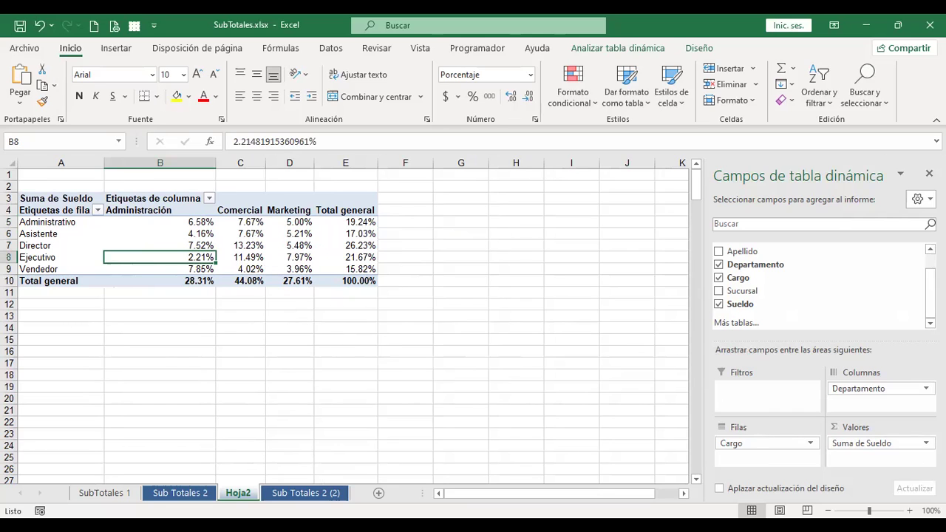
{"action": "left_click", "coordinate": [830, 440]}
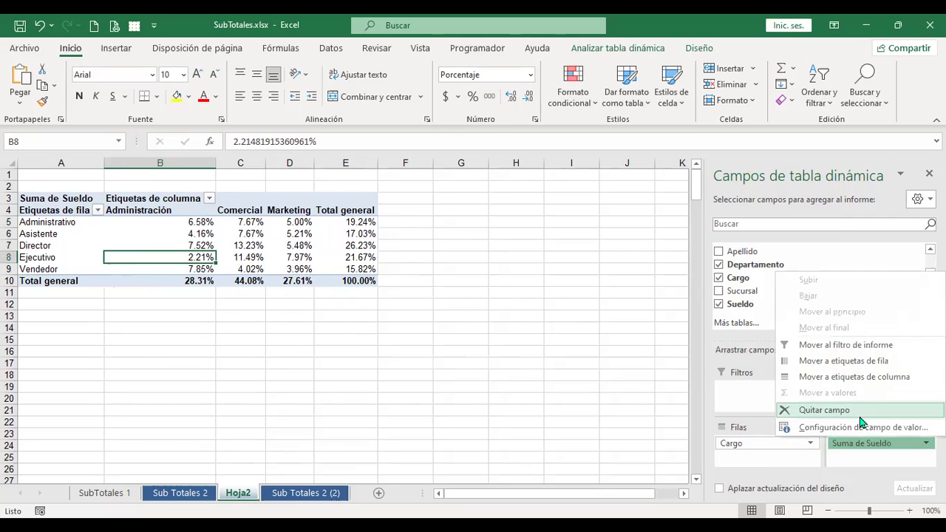
{"action": "left_click", "coordinate": [863, 427]}
{"action": "left_click", "coordinate": [684, 222]}
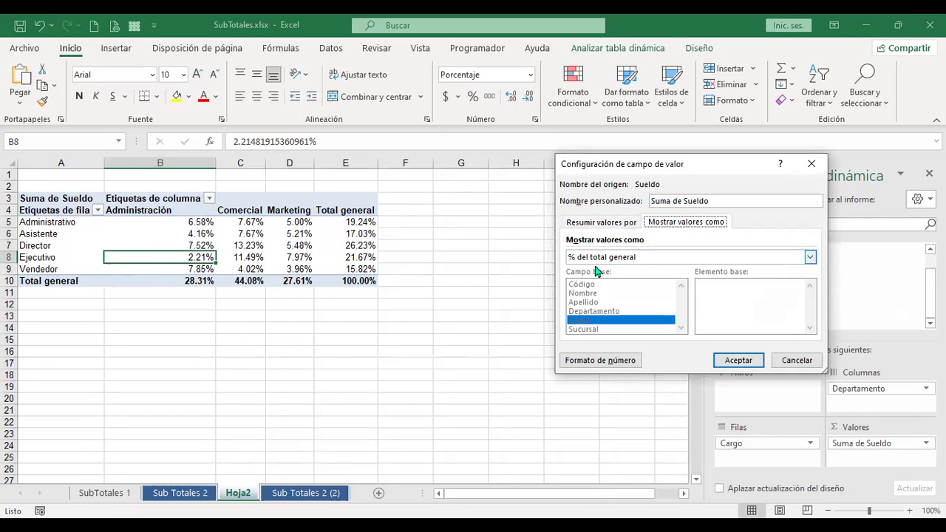
{"action": "left_click", "coordinate": [796, 360]}
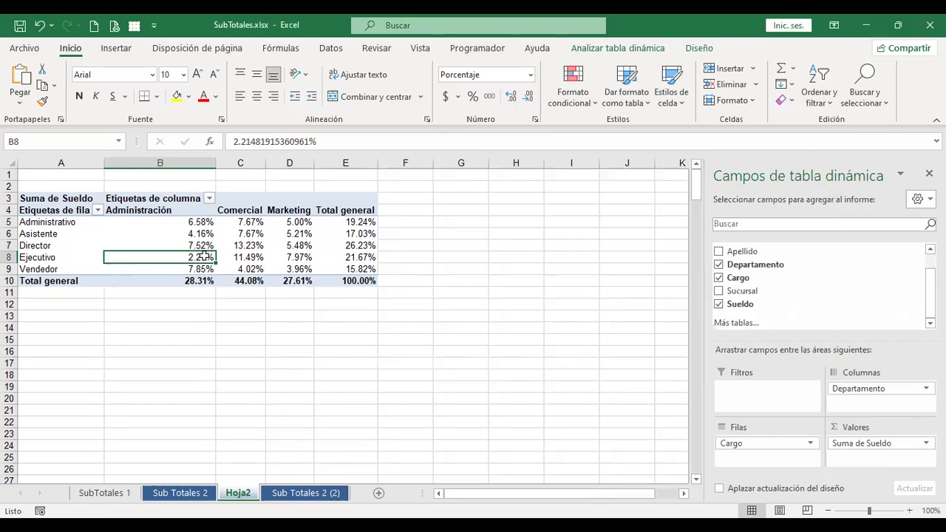
Review the Cargo percentage shares, then show the Analizar tabla dinámica ribbon commands
{"action": "left_click", "coordinate": [161, 222]}
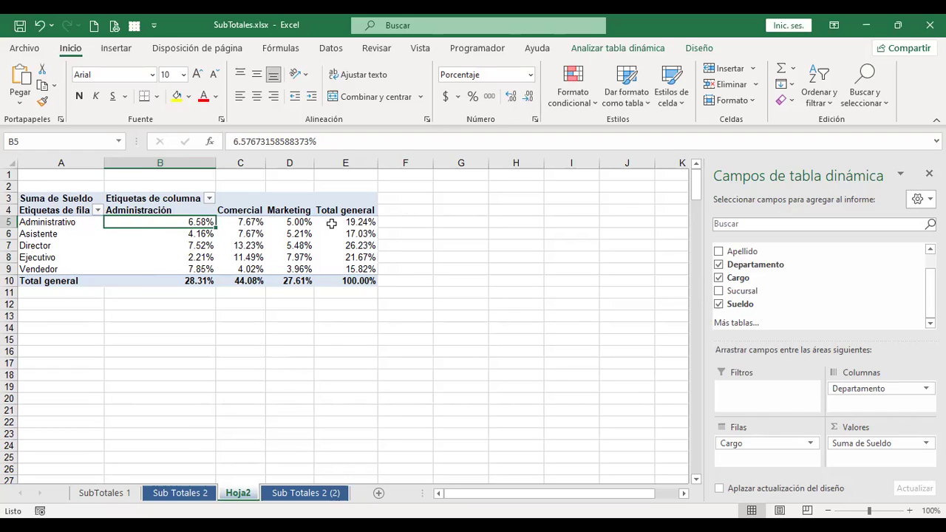
{"action": "left_click", "coordinate": [364, 269]}
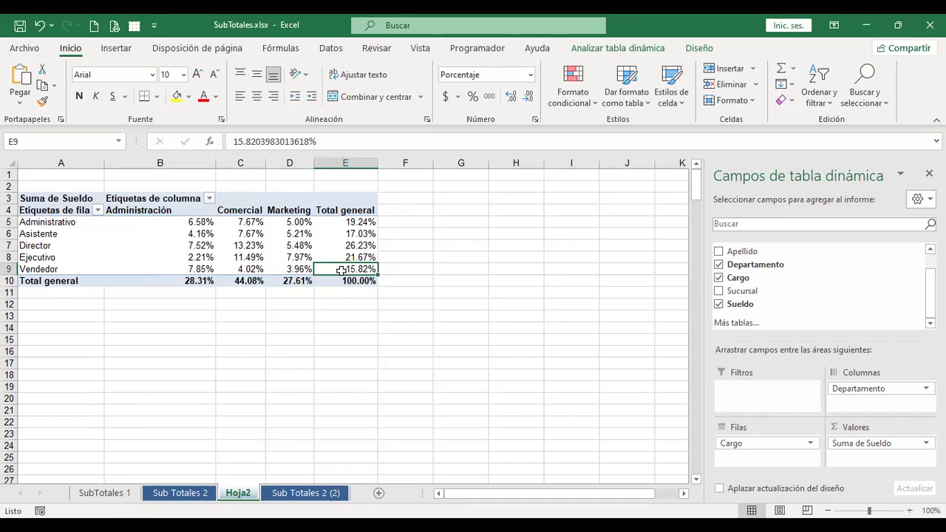
{"action": "mouse_move", "coordinate": [340, 270]}
{"action": "left_click", "coordinate": [637, 55]}
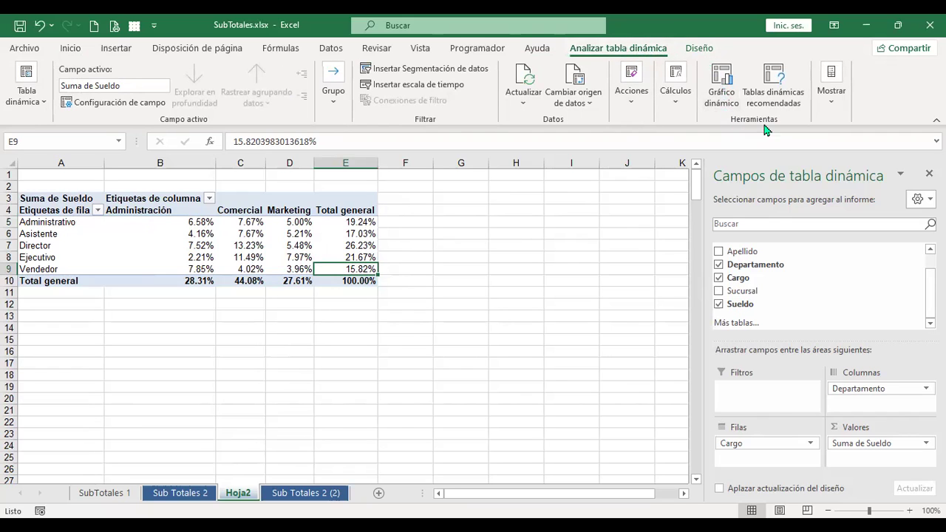
{"action": "left_click", "coordinate": [722, 77]}
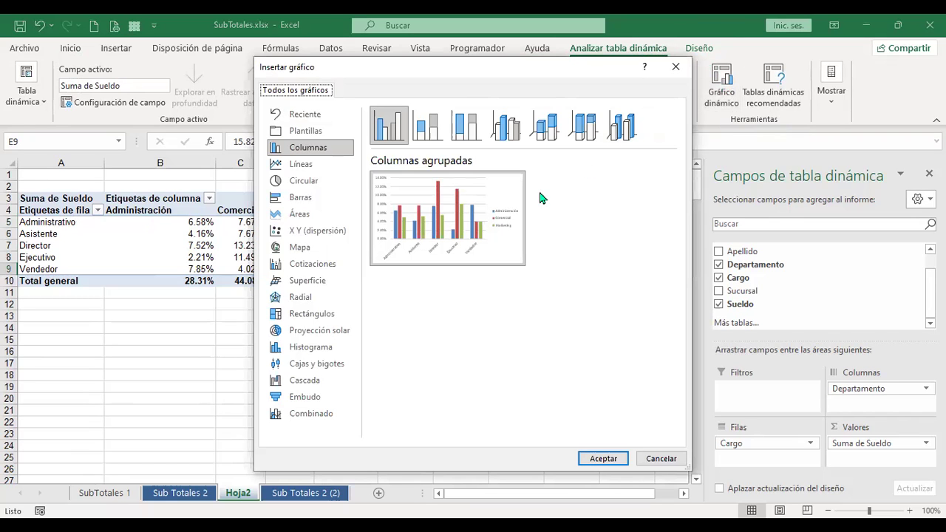
{"action": "left_click", "coordinate": [621, 462]}
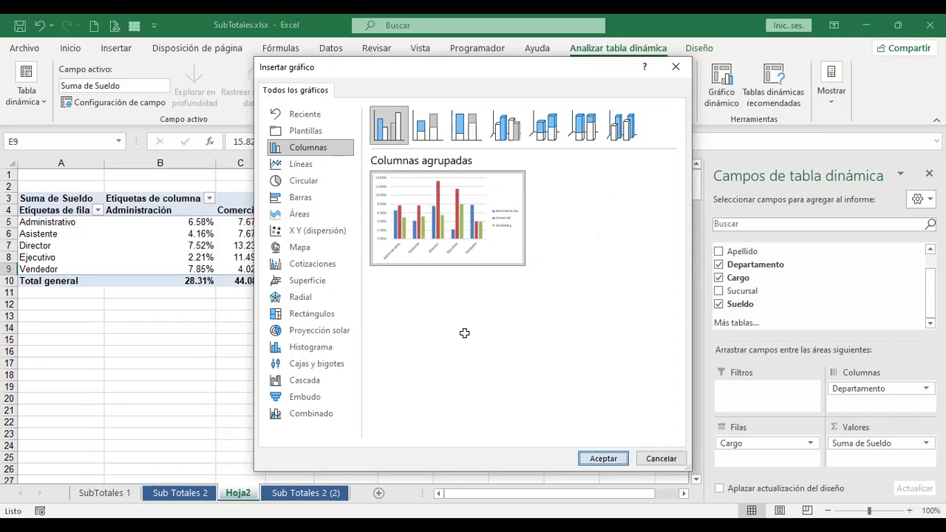
{"action": "left_click_drag", "start_coordinate": [432, 228], "coordinate": [350, 302]}
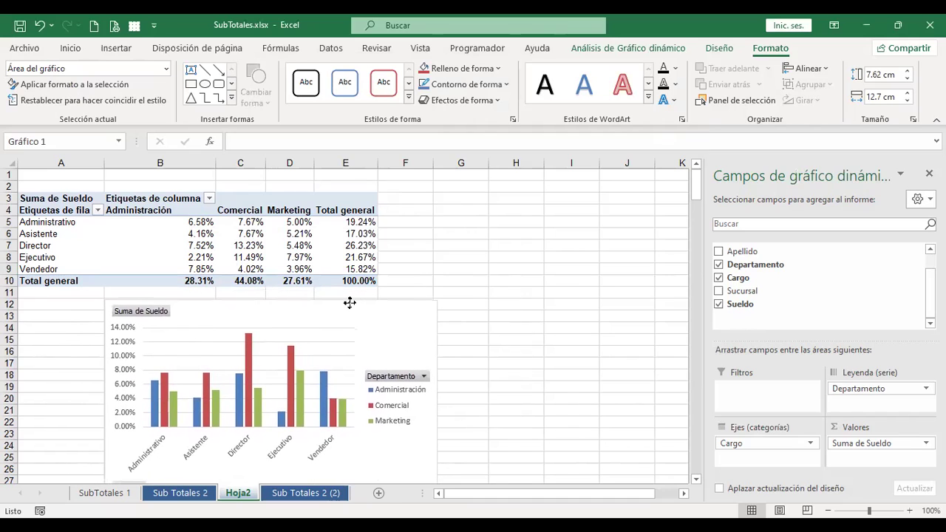
{"action": "left_click", "coordinate": [528, 298]}
{"action": "left_click", "coordinate": [230, 309]}
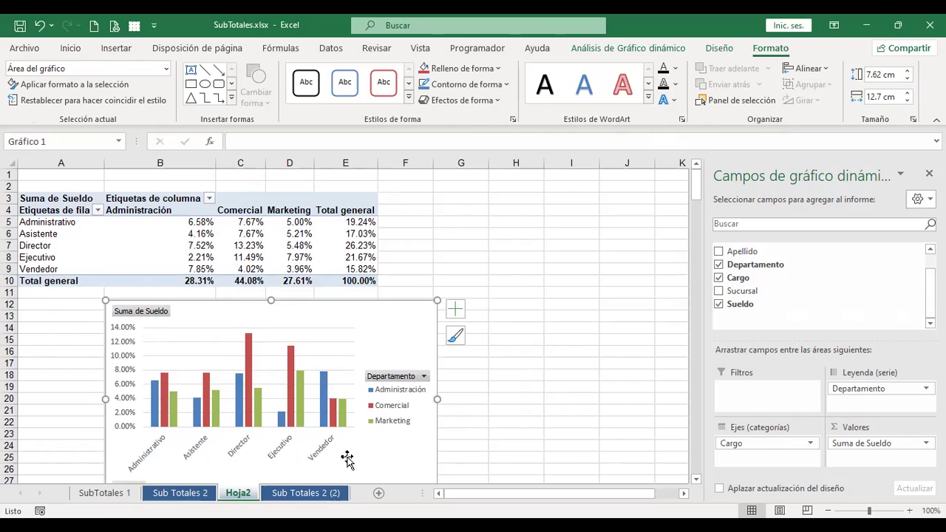
{"action": "left_click", "coordinate": [425, 377]}
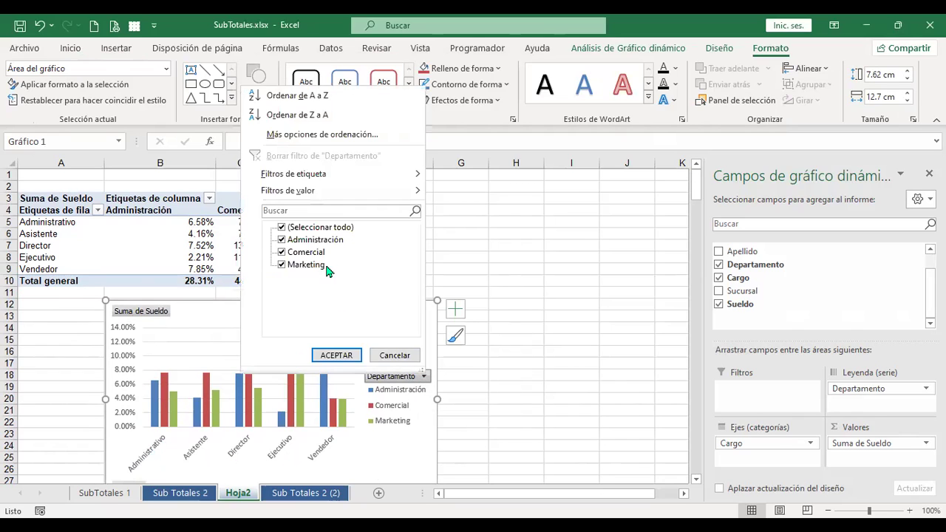
{"action": "left_click", "coordinate": [281, 227]}
{"action": "left_click", "coordinate": [281, 239]}
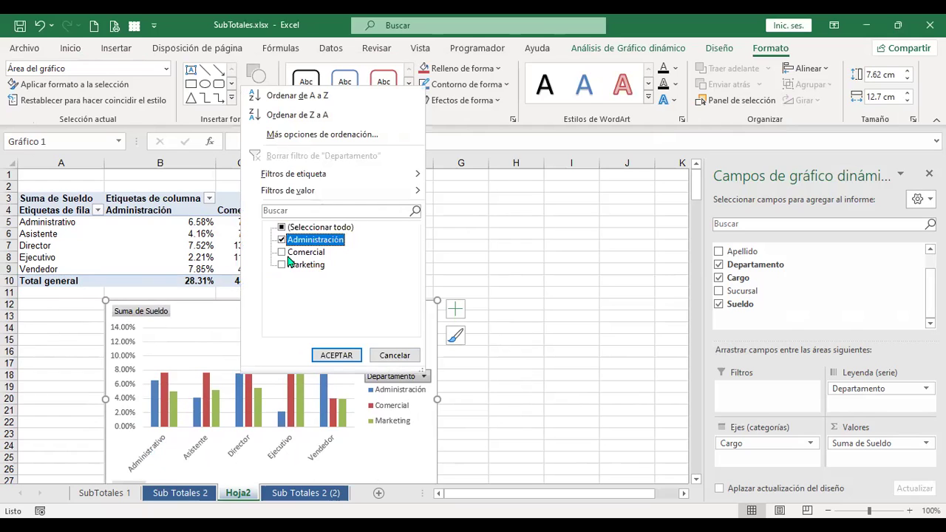
{"action": "left_click", "coordinate": [342, 356]}
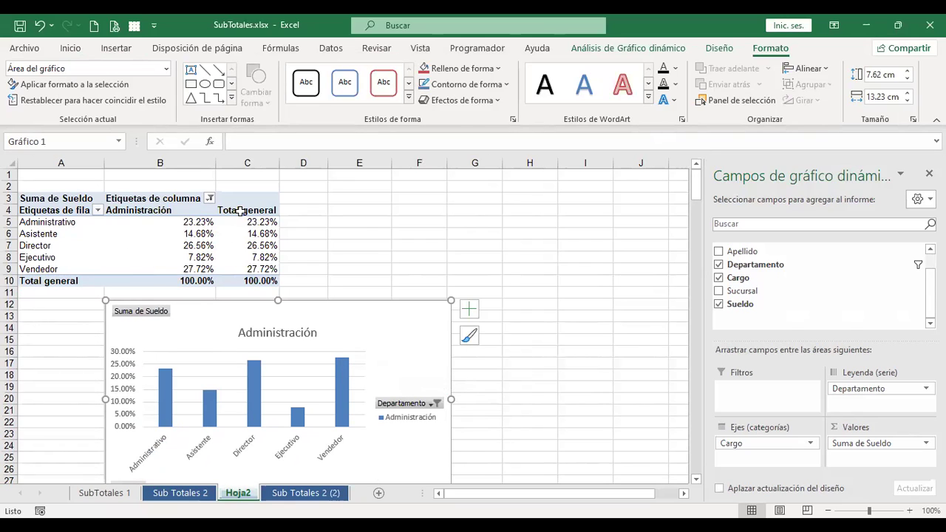
{"action": "left_click", "coordinate": [436, 403]}
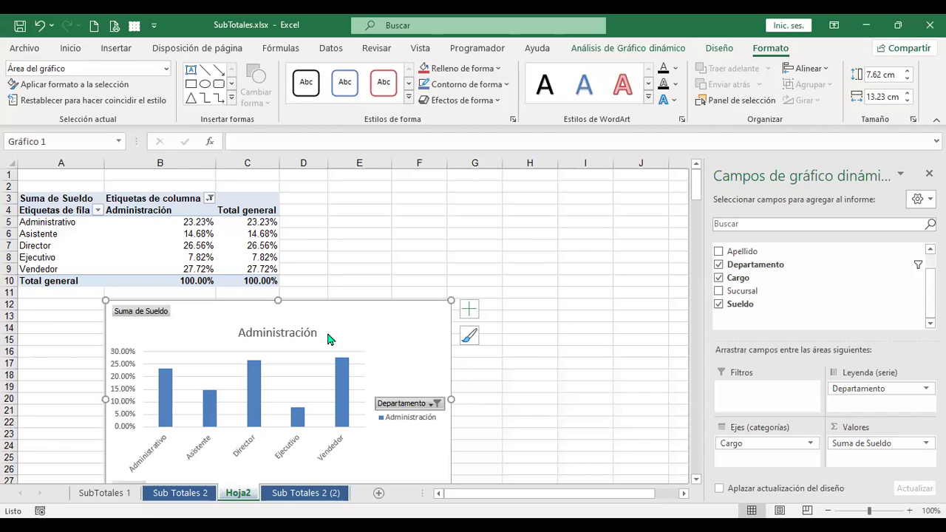
{"action": "left_click", "coordinate": [287, 255]}
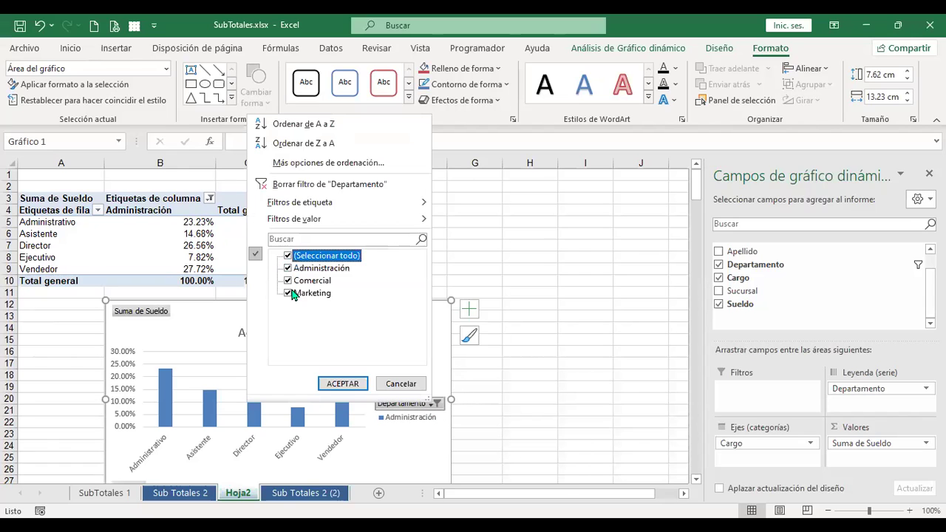
{"action": "left_click", "coordinate": [342, 384]}
{"action": "left_click", "coordinate": [461, 222]}
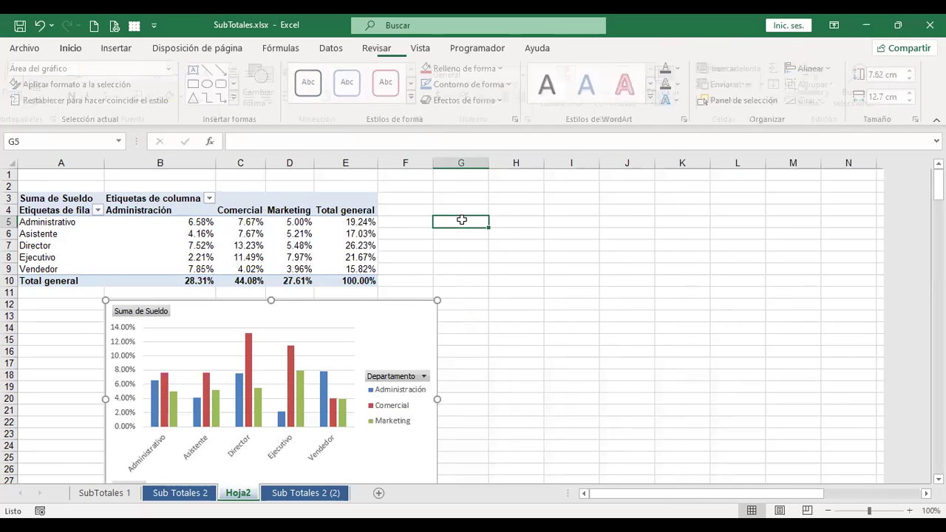
Switch to Ejercicios tablas dinámicas 01 - copia.xlsx, on the Problema 1 treatment data
{"action": "left_click", "coordinate": [131, 245]}
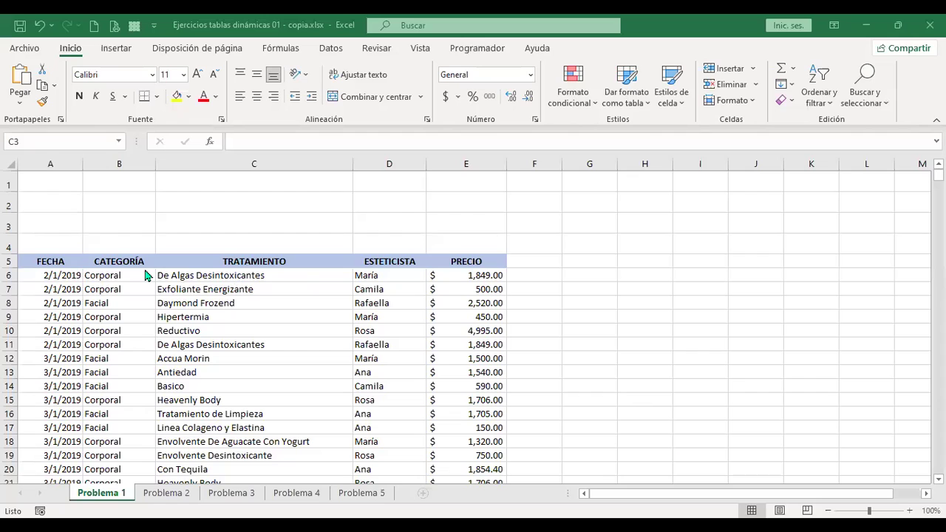
Show the Datos ribbon and select a cell inside the Problema 1 treatment table
{"action": "left_click", "coordinate": [181, 216]}
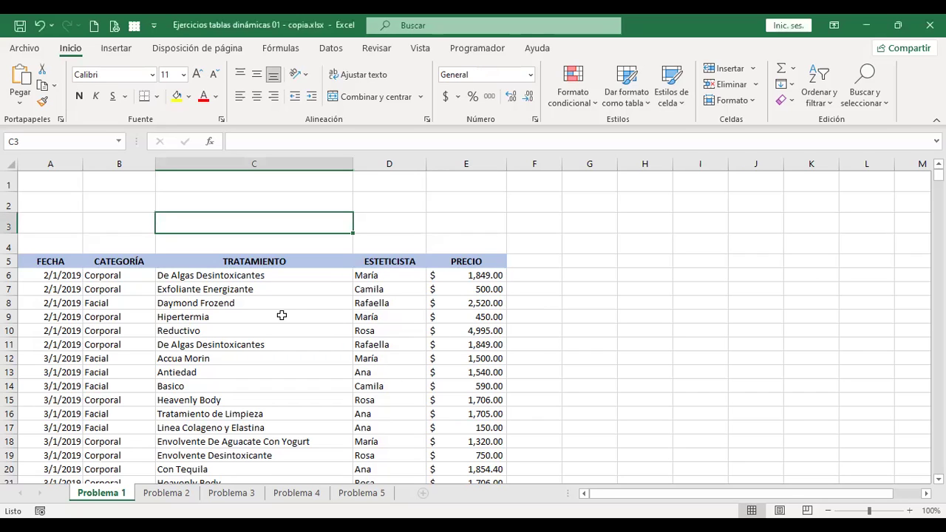
{"action": "left_click", "coordinate": [263, 302]}
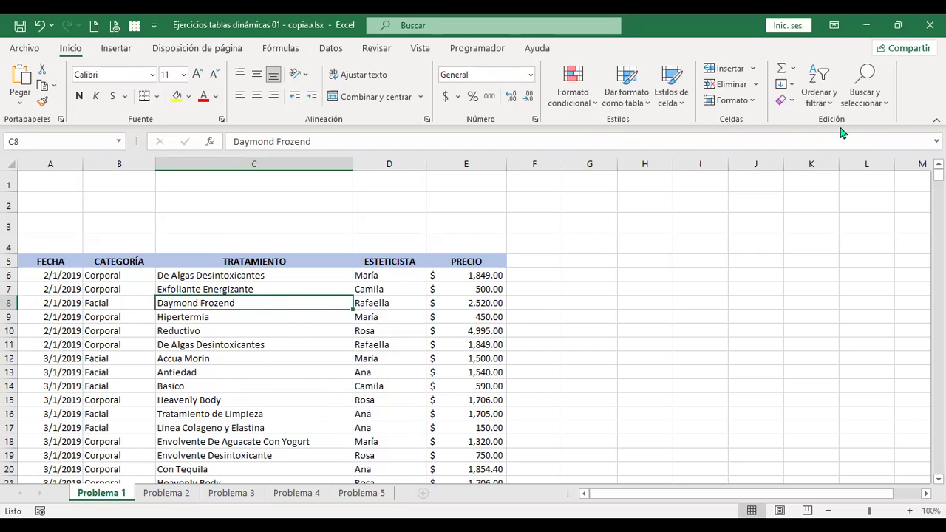
{"action": "left_click", "coordinate": [330, 48]}
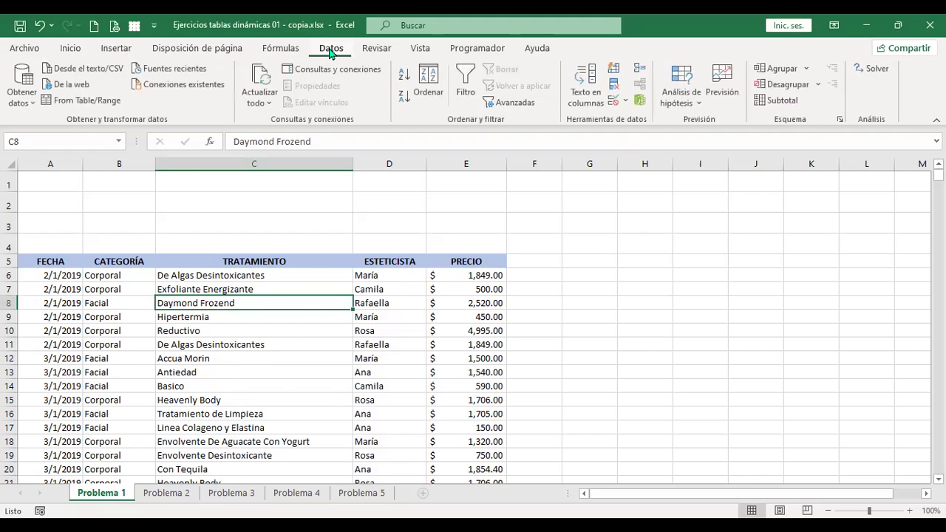
{"action": "left_click", "coordinate": [269, 287]}
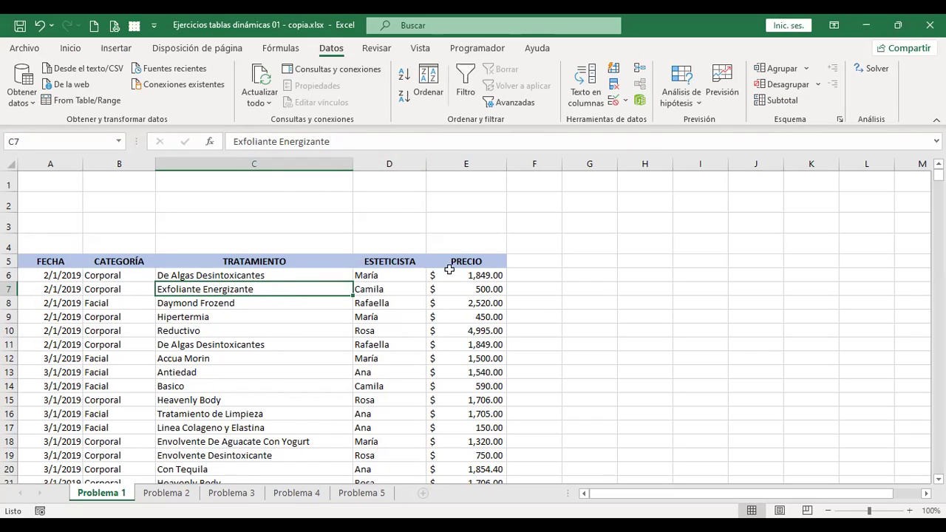
{"action": "left_click", "coordinate": [477, 273]}
{"action": "left_click", "coordinate": [204, 274]}
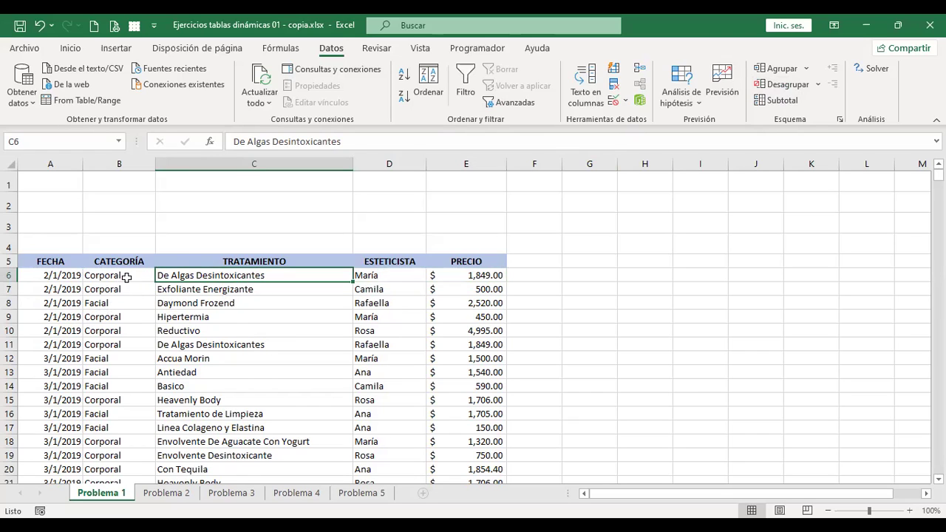
{"action": "left_click", "coordinate": [126, 275]}
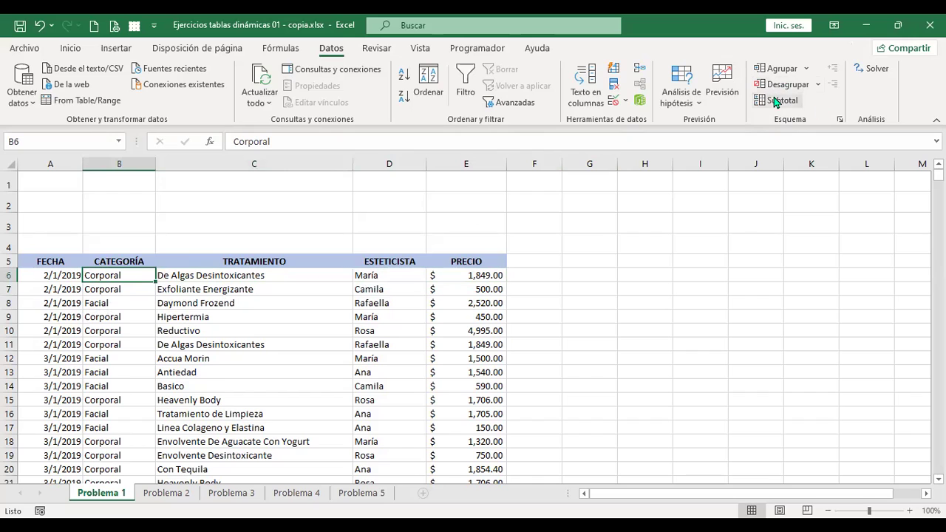
Sort the treatment table by CATEGORÍA from A to Z
{"action": "left_click", "coordinate": [430, 80]}
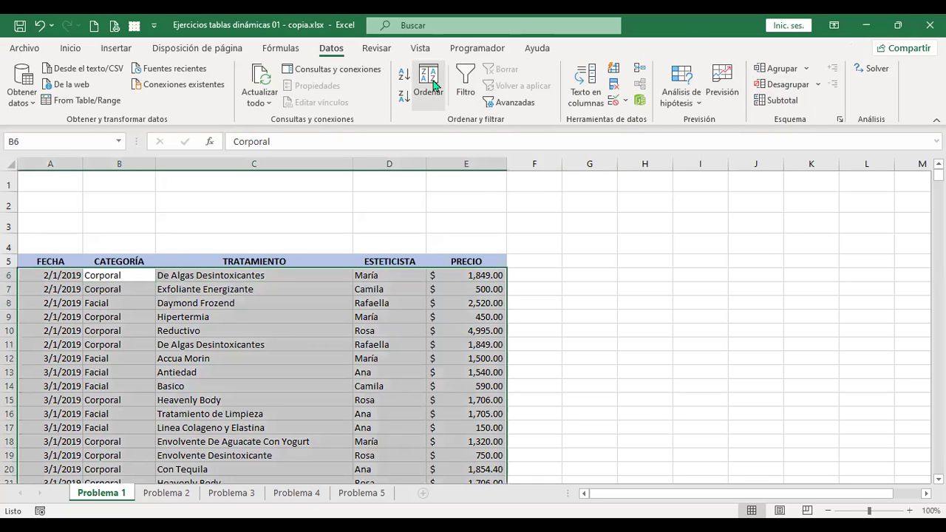
{"action": "left_click", "coordinate": [604, 248]}
{"action": "left_click", "coordinate": [565, 269]}
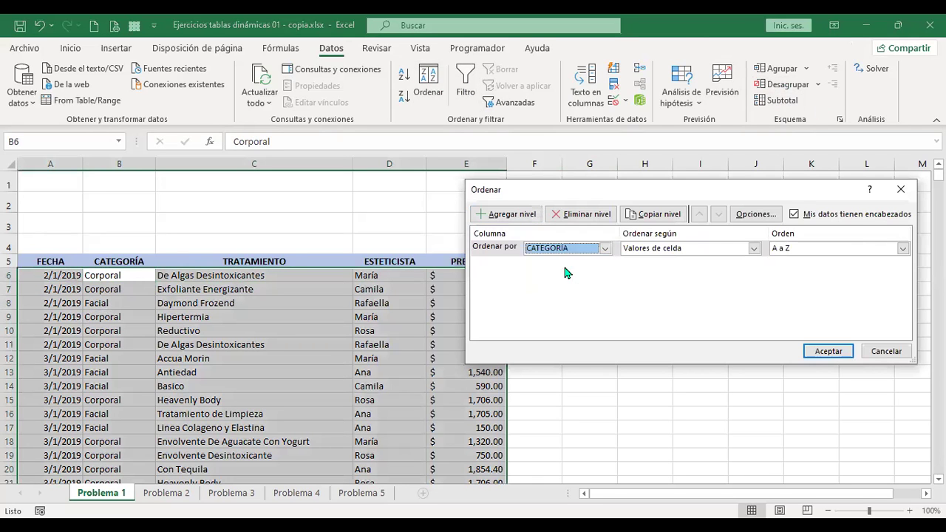
{"action": "left_click", "coordinate": [835, 355]}
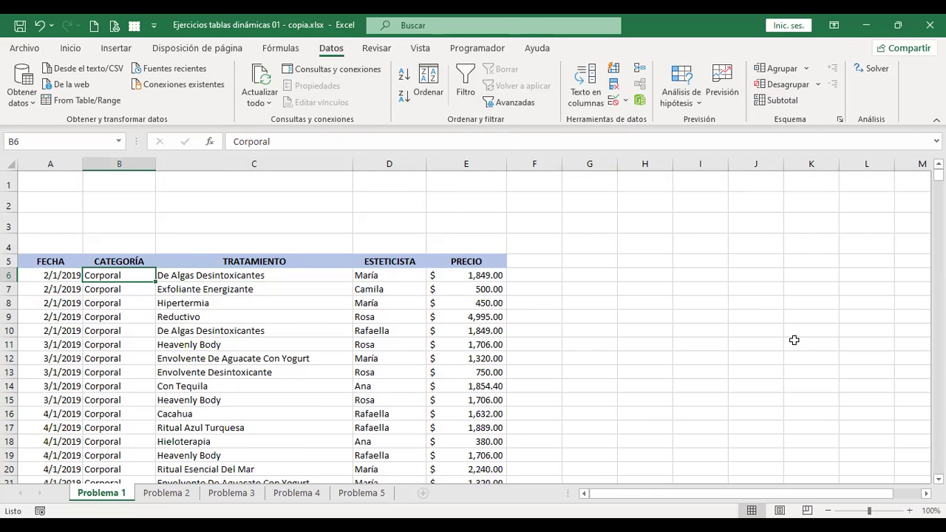
Add Promedio subtotals of PRECIO at each change in CATEGORÍA
{"action": "left_click", "coordinate": [781, 100]}
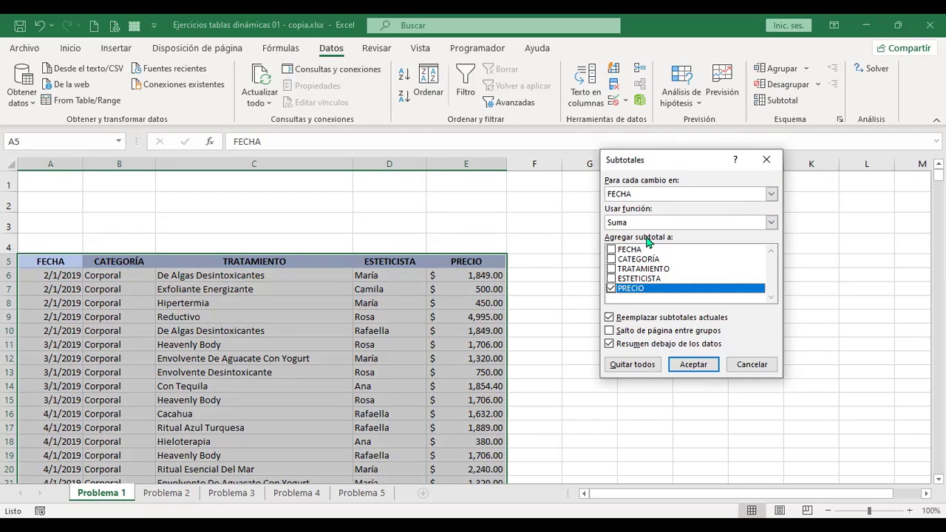
{"action": "left_click", "coordinate": [771, 195]}
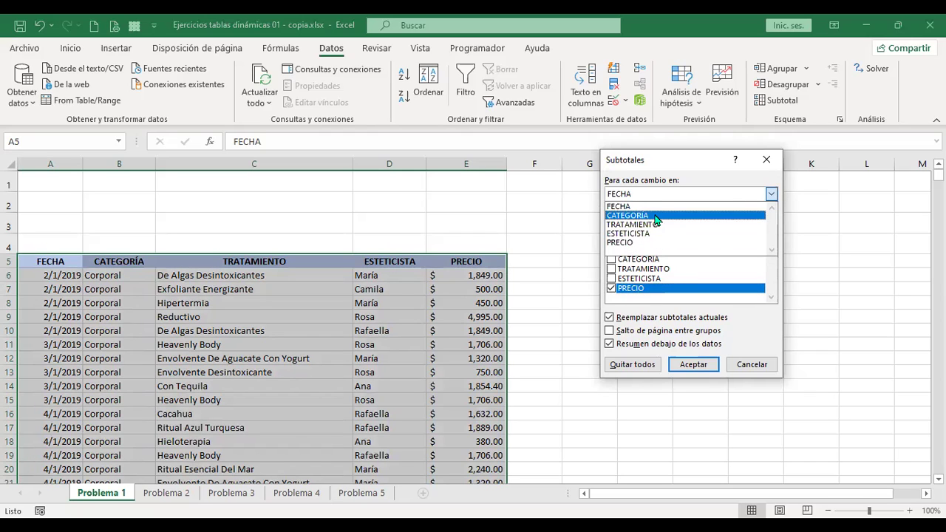
{"action": "left_click", "coordinate": [655, 216]}
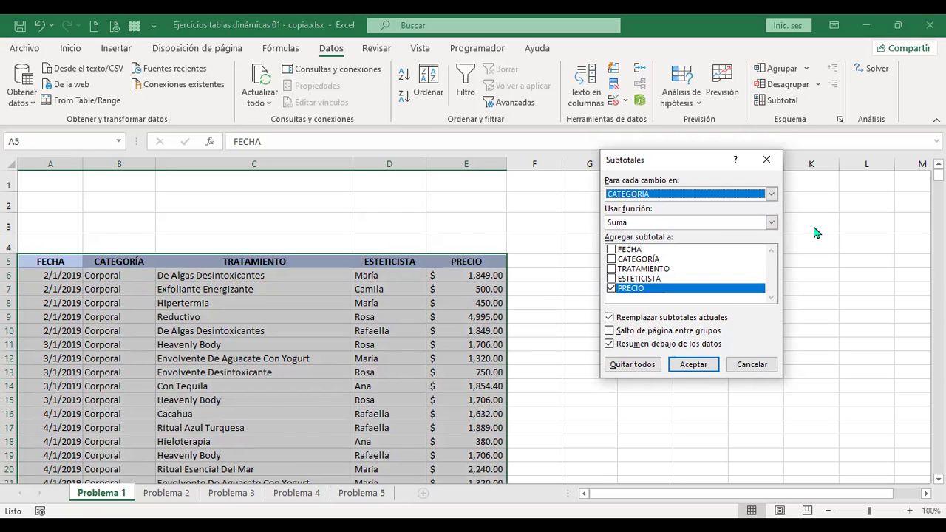
{"action": "left_click", "coordinate": [771, 223]}
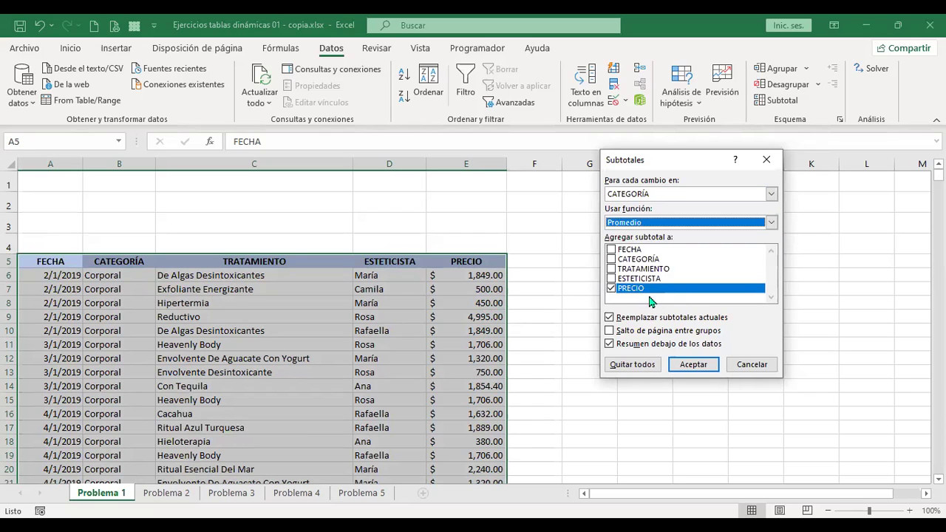
{"action": "left_click", "coordinate": [691, 364]}
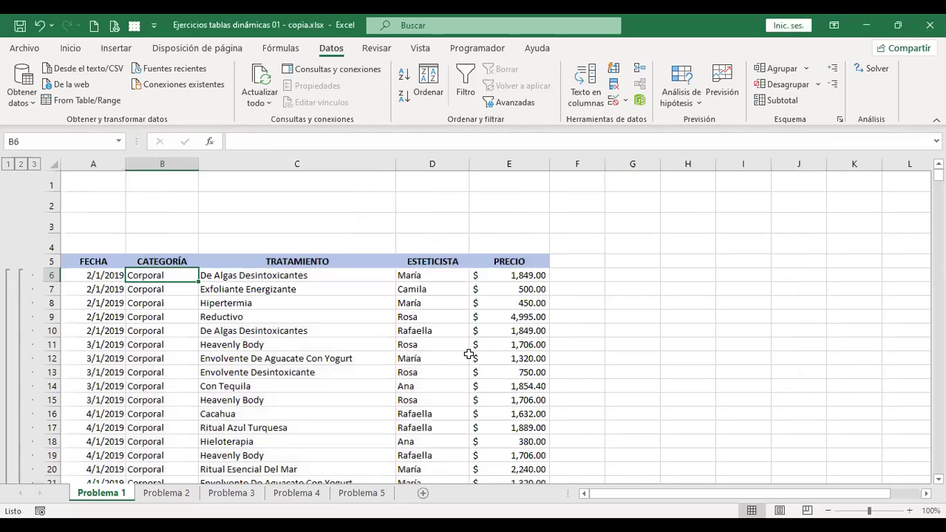
Scroll down to review the Promedio Corporal subtotal row near row 285
{"action": "scroll", "coordinate": [440, 341], "scroll_direction": "down", "scroll_amount": 4}
{"action": "scroll", "coordinate": [439, 341], "scroll_direction": "down", "scroll_amount": 6}
{"action": "scroll", "coordinate": [439, 341], "scroll_direction": "down", "scroll_amount": 9}
{"action": "scroll", "coordinate": [439, 341], "scroll_direction": "down", "scroll_amount": 6}
{"action": "scroll", "coordinate": [440, 341], "scroll_direction": "down", "scroll_amount": 12}
{"action": "scroll", "coordinate": [439, 342], "scroll_direction": "down", "scroll_amount": 14}
{"action": "scroll", "coordinate": [439, 341], "scroll_direction": "down", "scroll_amount": 8}
{"action": "scroll", "coordinate": [369, 334], "scroll_direction": "down", "scroll_amount": 9}
{"action": "left_click", "coordinate": [158, 345]}
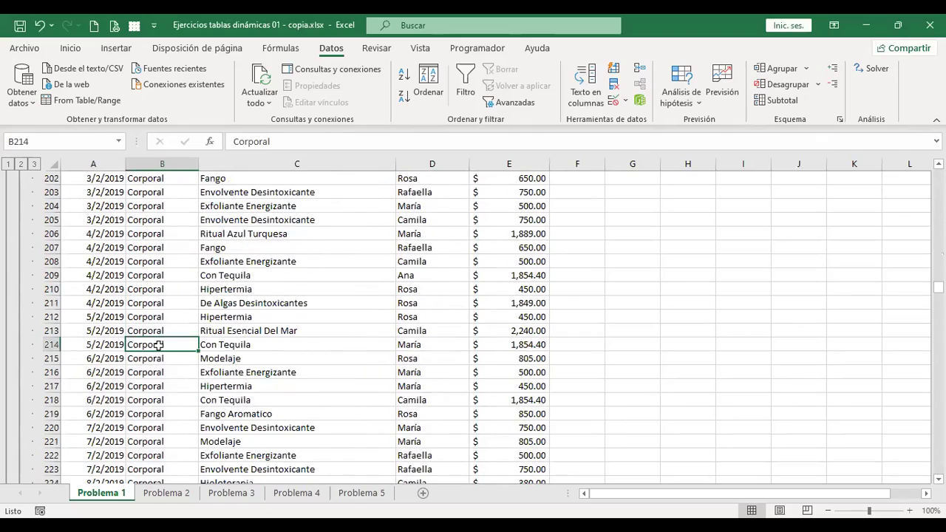
{"action": "scroll", "coordinate": [158, 345], "scroll_direction": "down", "scroll_amount": 12}
{"action": "scroll", "coordinate": [158, 344], "scroll_direction": "down", "scroll_amount": 8}
{"action": "scroll", "coordinate": [158, 344], "scroll_direction": "down", "scroll_amount": 15}
{"action": "scroll", "coordinate": [158, 345], "scroll_direction": "up", "scroll_amount": 8}
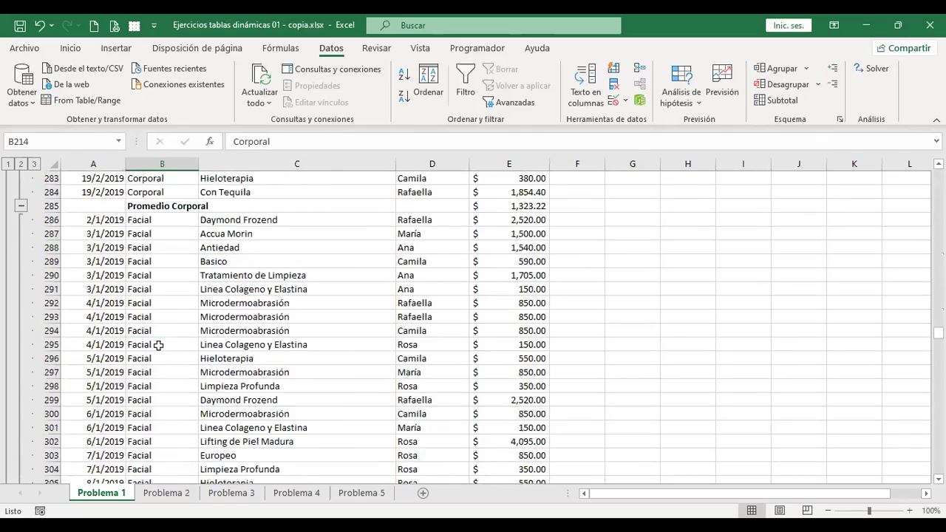
{"action": "scroll", "coordinate": [158, 344], "scroll_direction": "up", "scroll_amount": 2}
{"action": "left_click", "coordinate": [49, 289]}
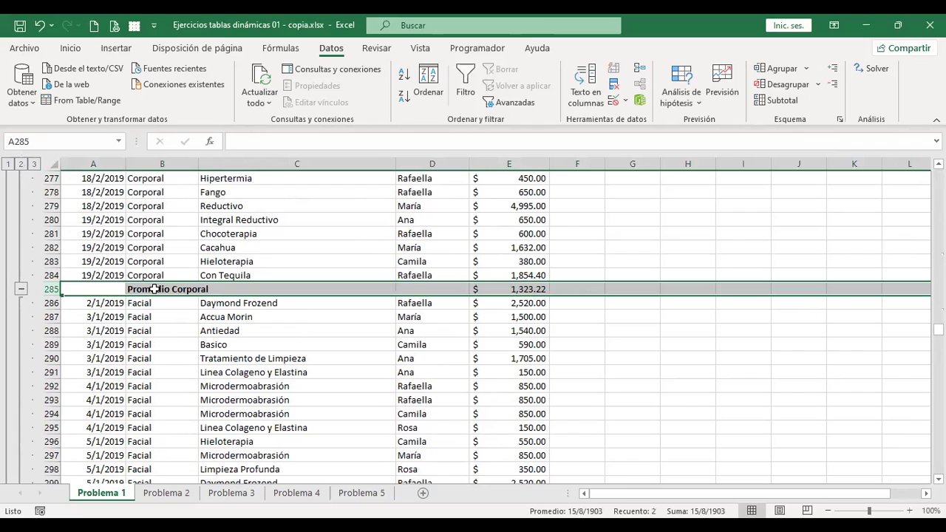
{"action": "left_click", "coordinate": [567, 290]}
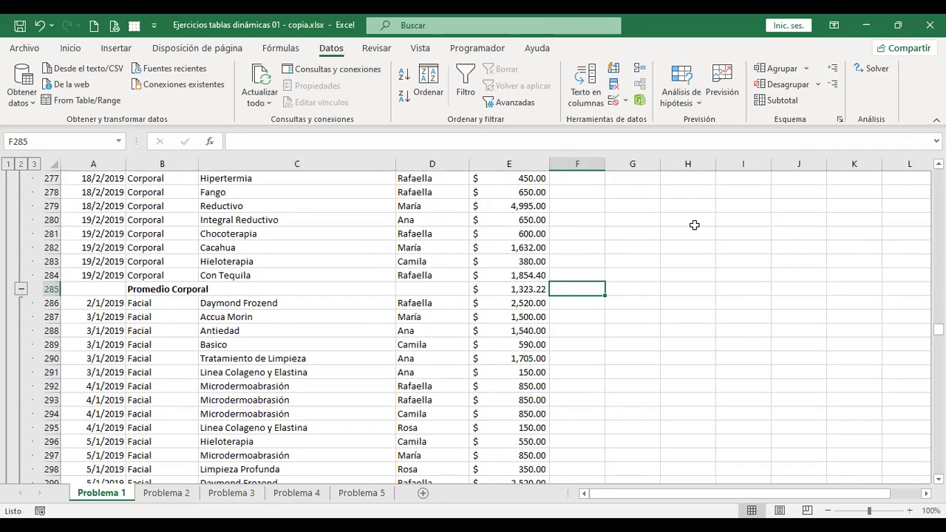
Return to the top of the sheet and undo the category subtotals
{"action": "key", "text": "ctrl+Home"}
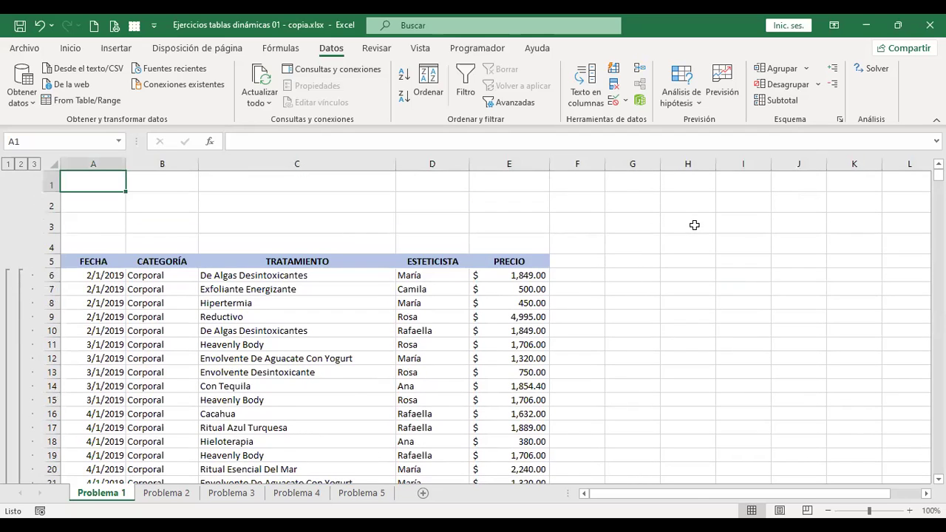
{"action": "key", "text": "ctrl+Down"}
{"action": "key", "text": "ctrl+a"}
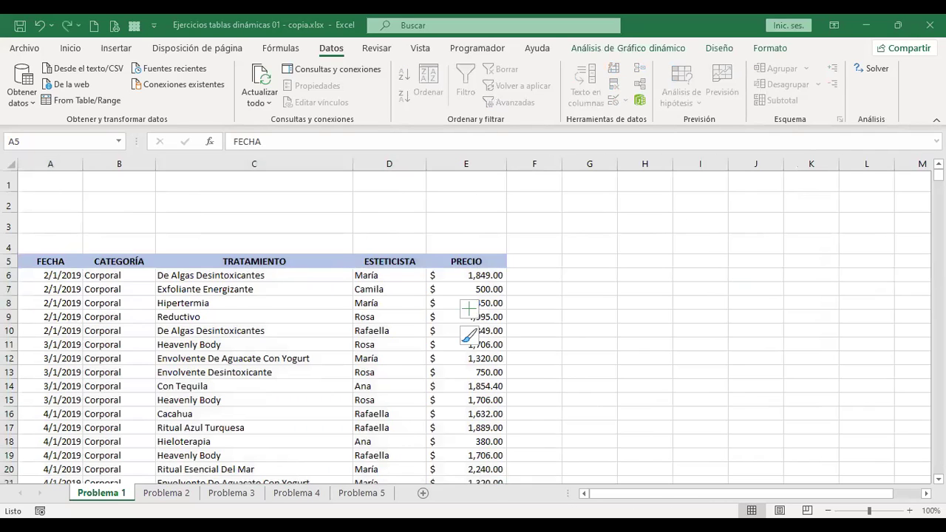
Remove the CATEGORÍA sort level and close the sort settings without sorting
{"action": "left_click", "coordinate": [126, 316]}
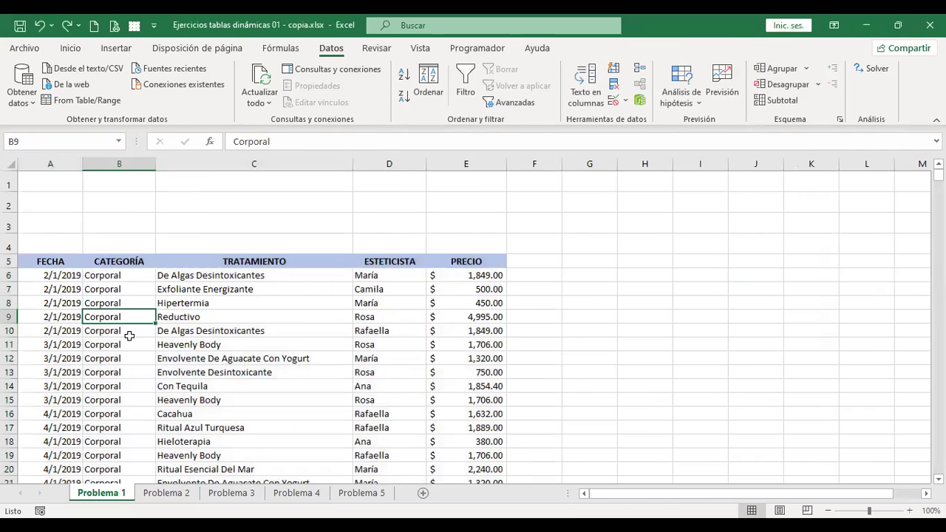
{"action": "left_click", "coordinate": [236, 204]}
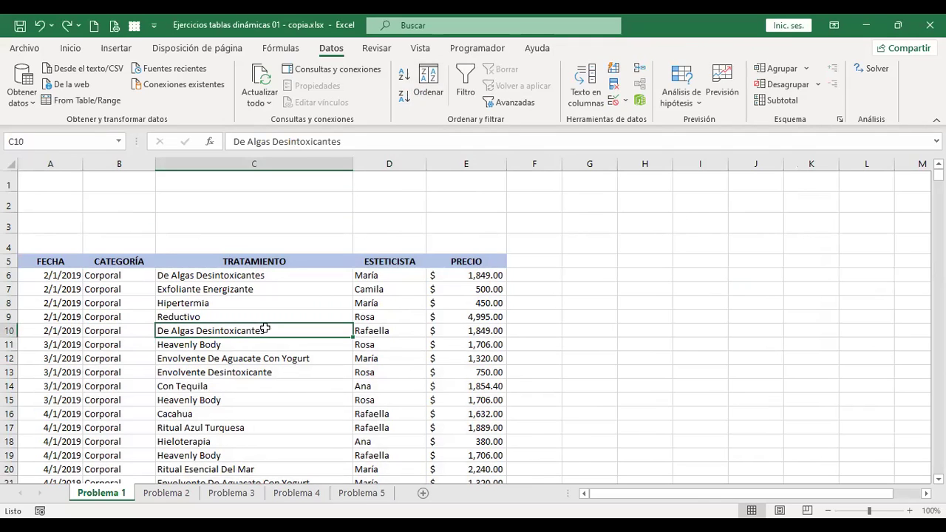
{"action": "left_click", "coordinate": [426, 93]}
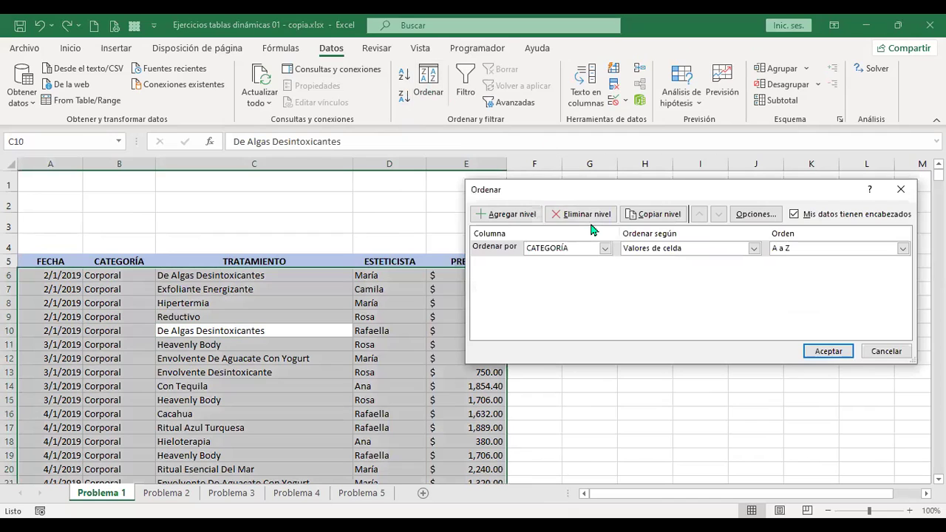
{"action": "left_click", "coordinate": [585, 214]}
{"action": "left_click", "coordinate": [828, 353]}
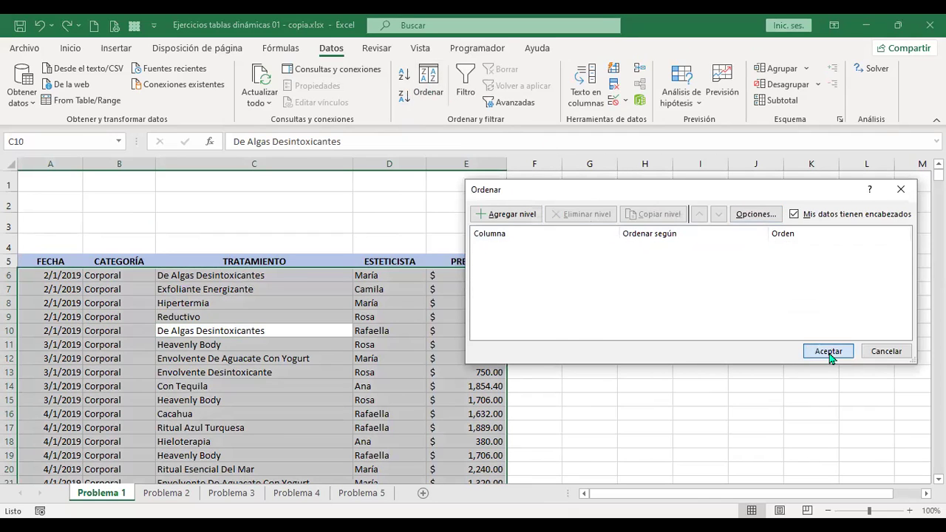
Sort the Problema 1 data list by FECHA from oldest to newest
{"action": "left_click", "coordinate": [428, 83]}
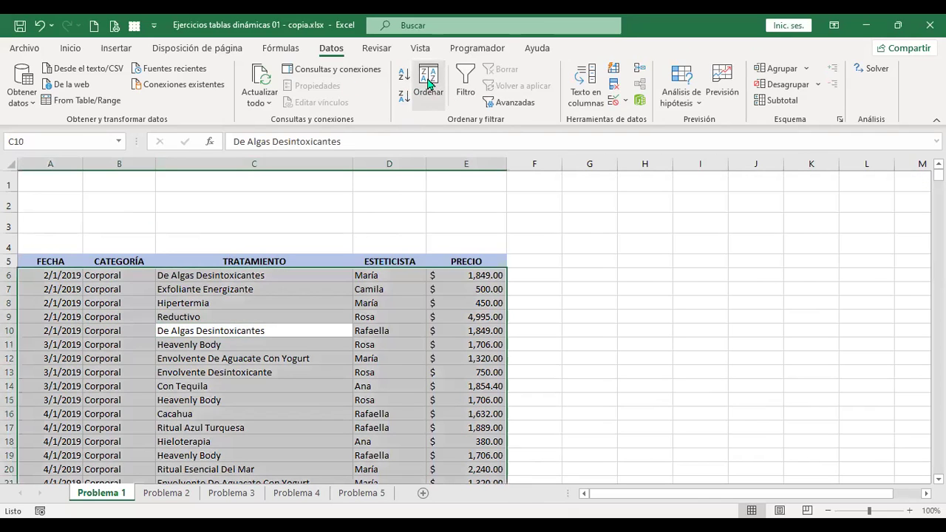
{"action": "left_click", "coordinate": [605, 248]}
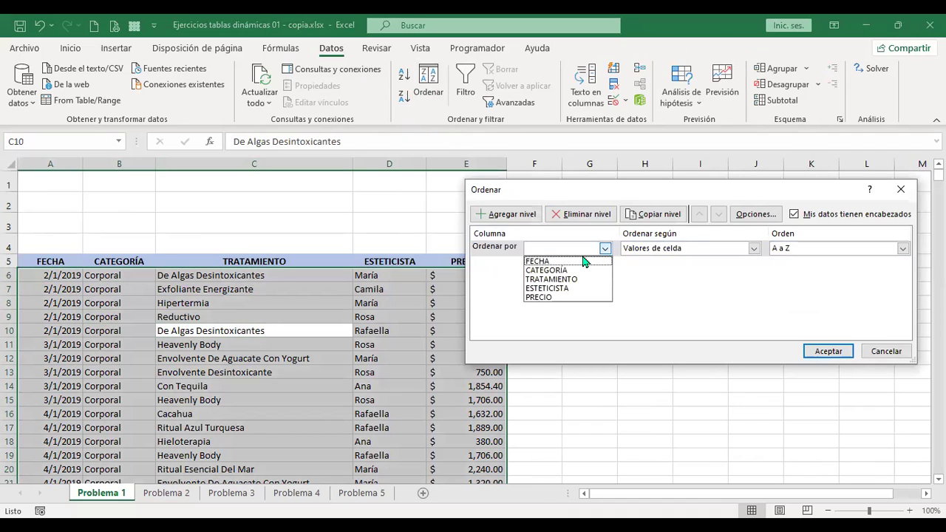
{"action": "left_click", "coordinate": [580, 260]}
{"action": "left_click", "coordinate": [827, 351]}
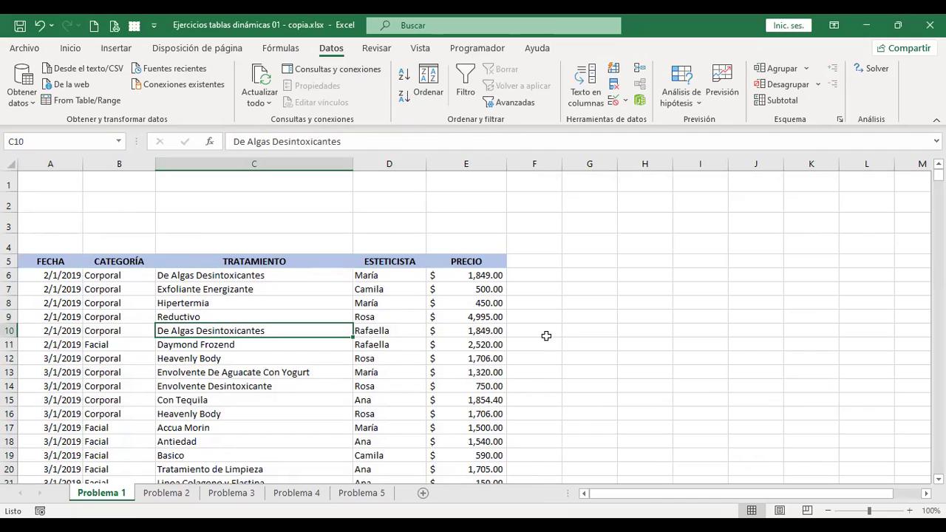
{"action": "left_click", "coordinate": [545, 332]}
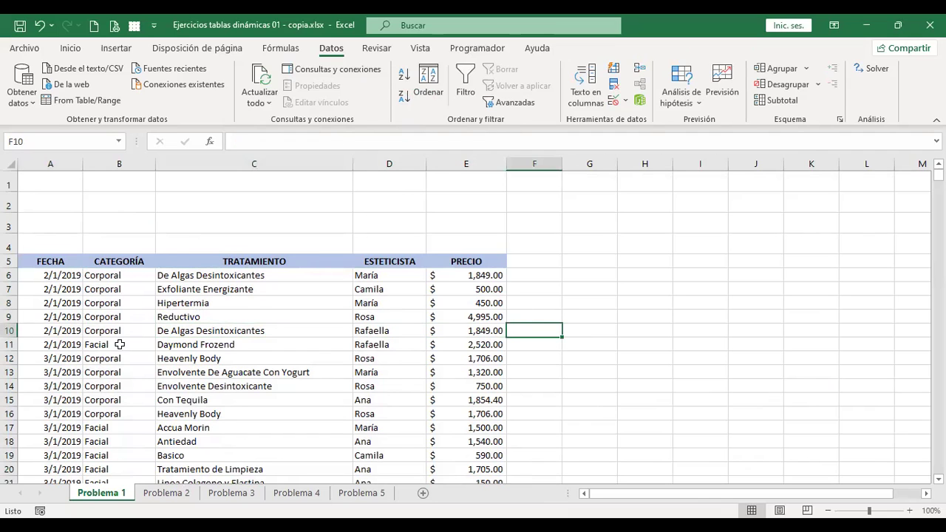
{"action": "scroll", "coordinate": [130, 419], "scroll_direction": "down", "scroll_amount": 2}
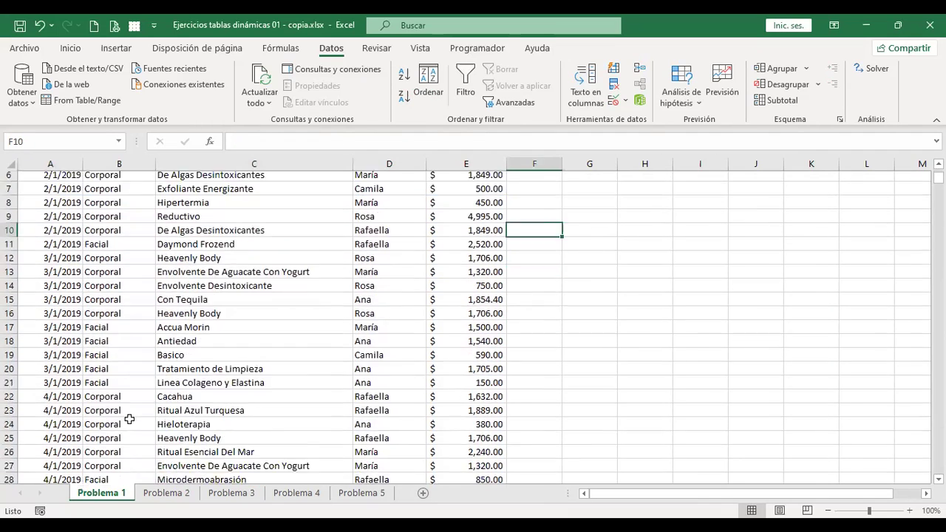
{"action": "scroll", "coordinate": [129, 419], "scroll_direction": "down", "scroll_amount": 2}
{"action": "scroll", "coordinate": [130, 418], "scroll_direction": "up", "scroll_amount": 4}
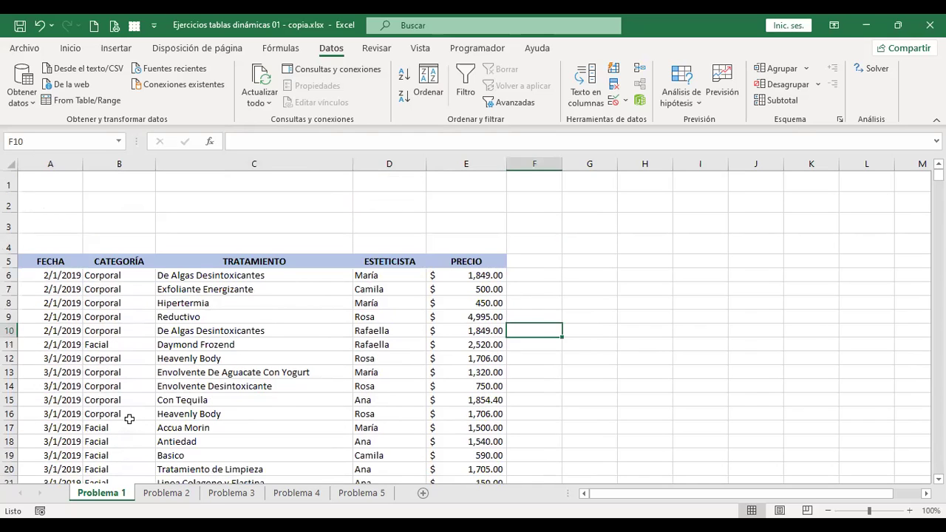
{"action": "left_click", "coordinate": [102, 275]}
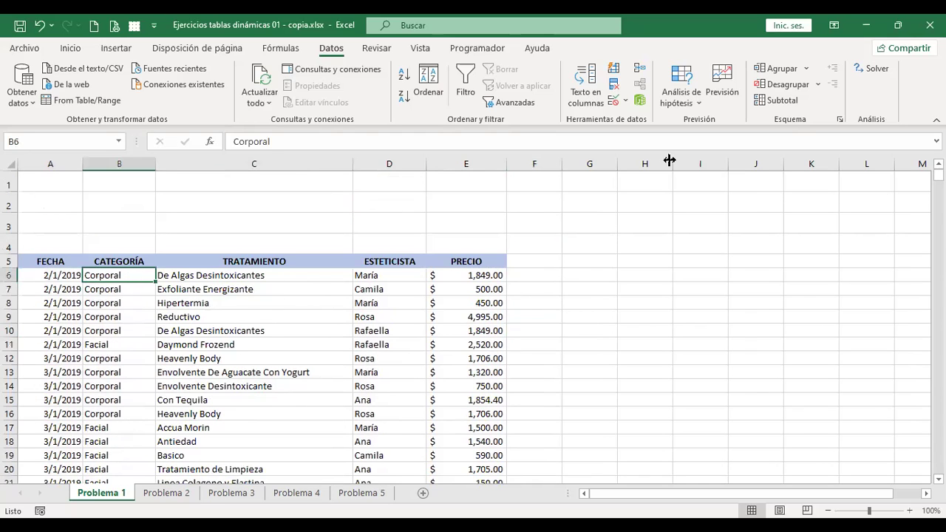
{"action": "left_click", "coordinate": [772, 104]}
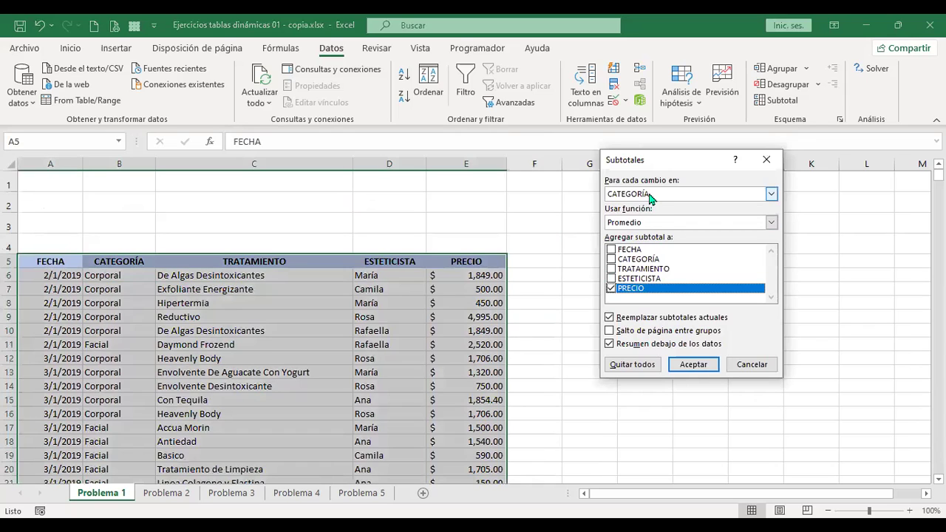
Apply PRECIO average subtotals per CATEGORÍA and inspect the Corporal groups (Promedio Corporal 1,928.60)
{"action": "left_click", "coordinate": [706, 366]}
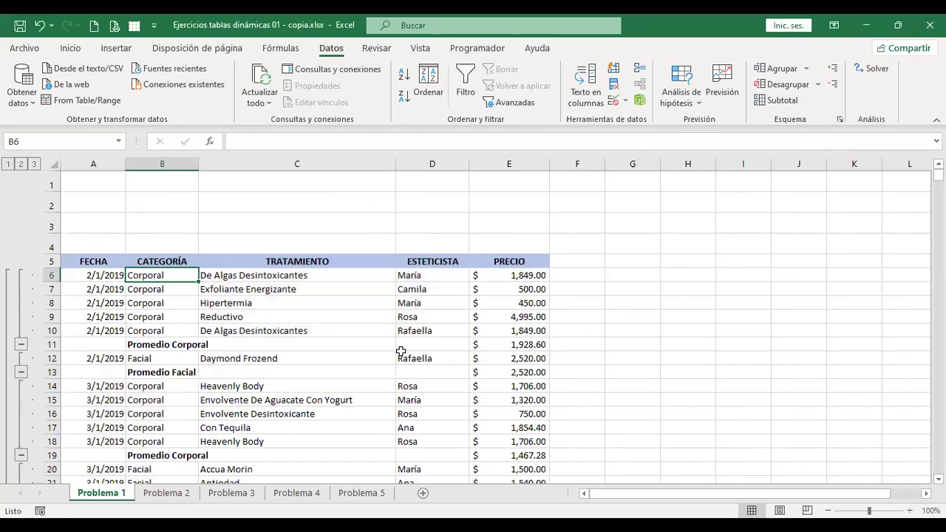
{"action": "scroll", "coordinate": [400, 351], "scroll_direction": "down", "scroll_amount": 1}
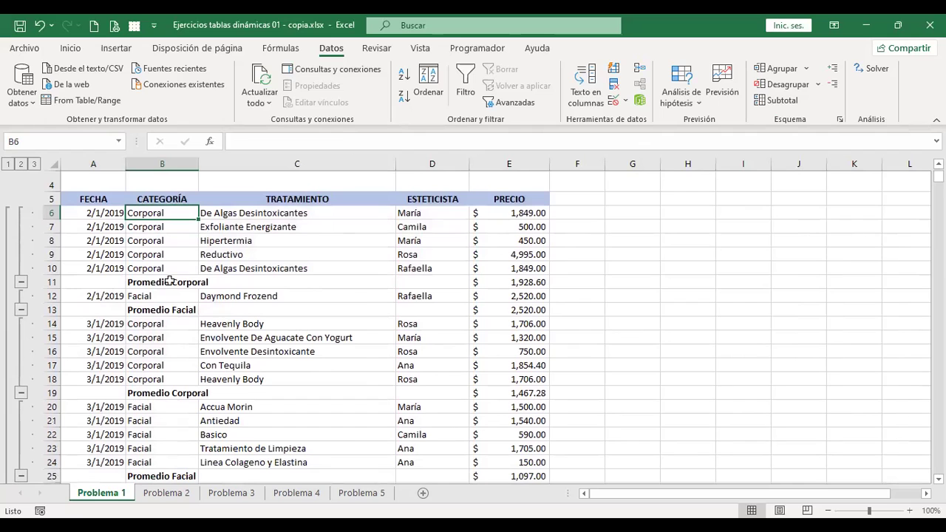
{"action": "scroll", "coordinate": [179, 285], "scroll_direction": "down", "scroll_amount": 1}
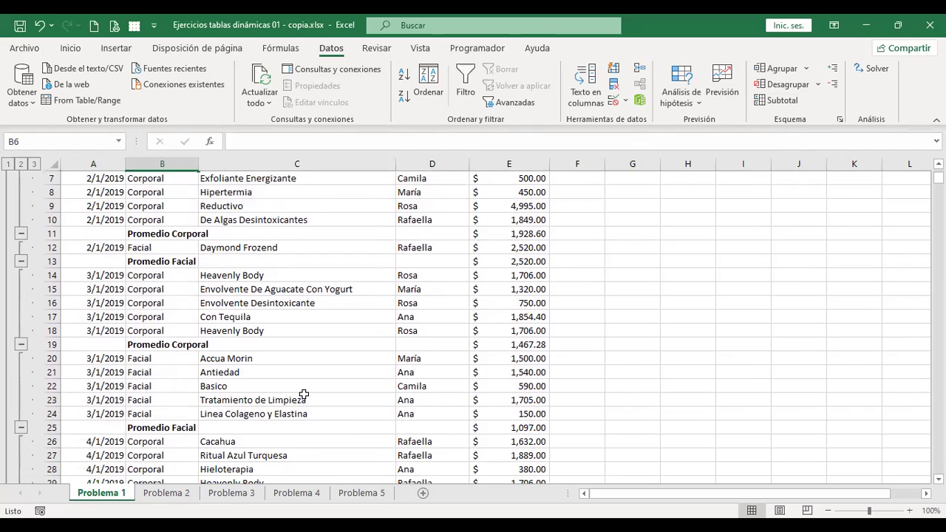
{"action": "scroll", "coordinate": [266, 380], "scroll_direction": "up", "scroll_amount": 1}
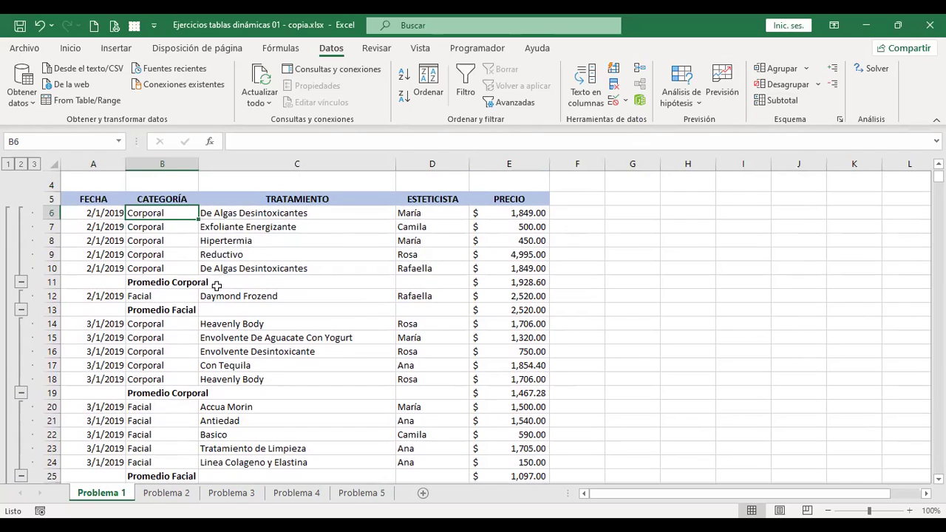
{"action": "left_click_drag", "start_coordinate": [157, 213], "coordinate": [154, 268]}
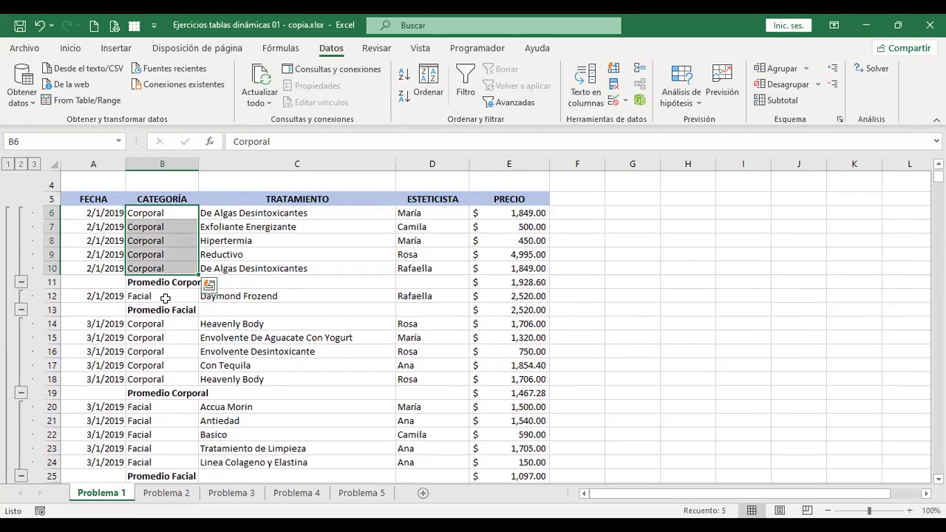
{"action": "left_click_drag", "start_coordinate": [164, 323], "coordinate": [166, 373]}
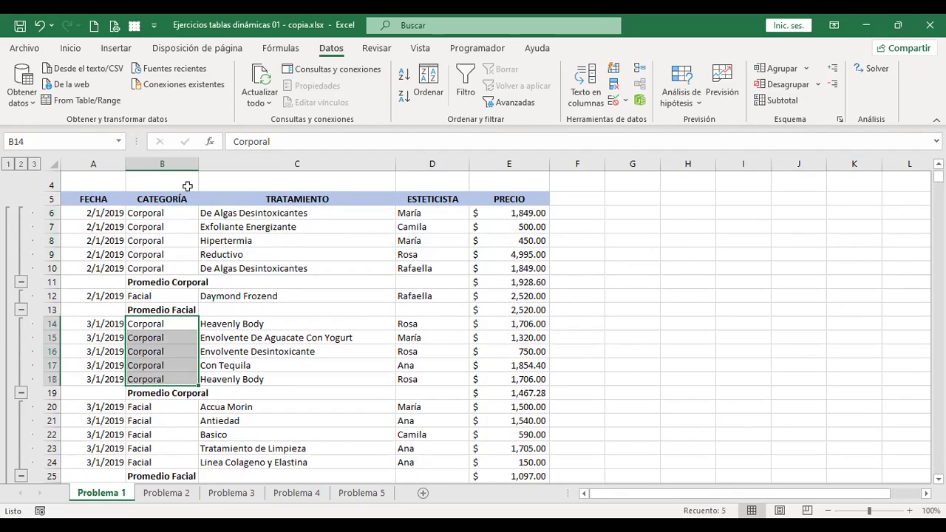
{"action": "left_click_drag", "start_coordinate": [172, 212], "coordinate": [178, 273]}
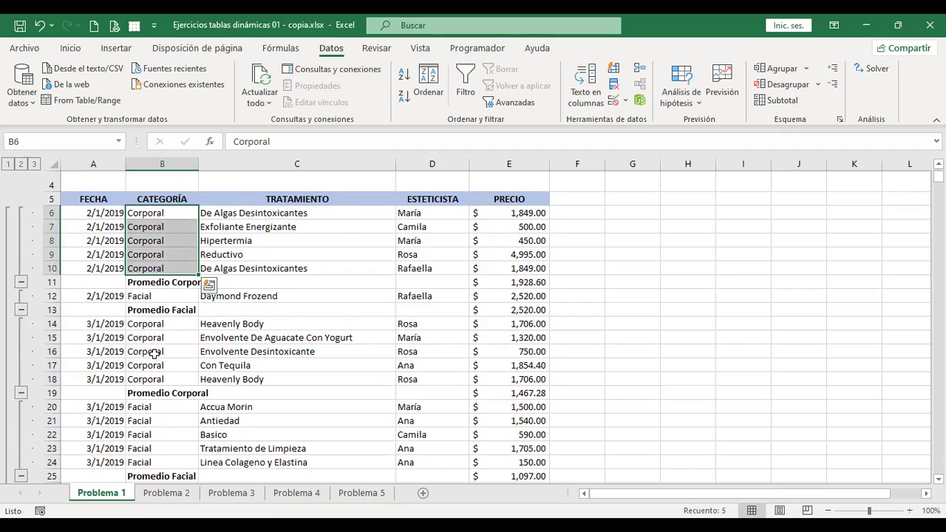
{"action": "left_click_drag", "start_coordinate": [159, 325], "coordinate": [157, 379]}
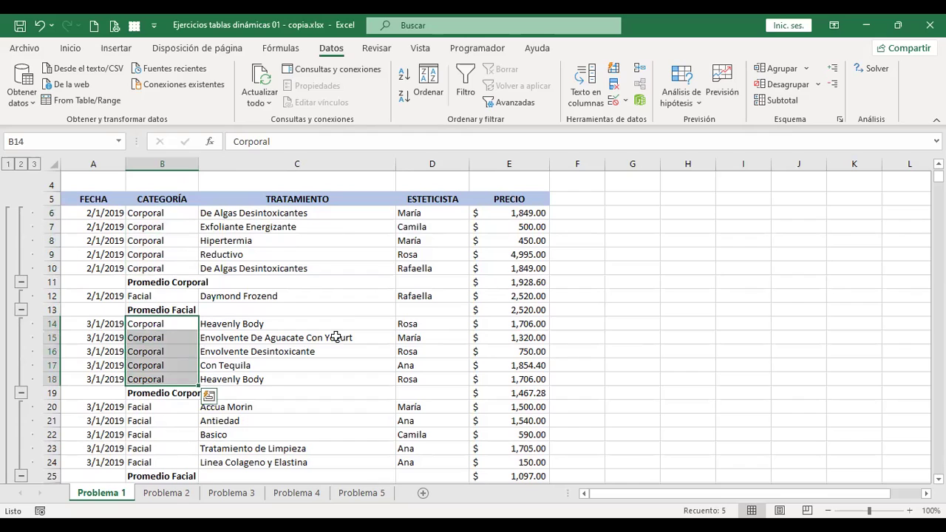
{"action": "left_click", "coordinate": [578, 329]}
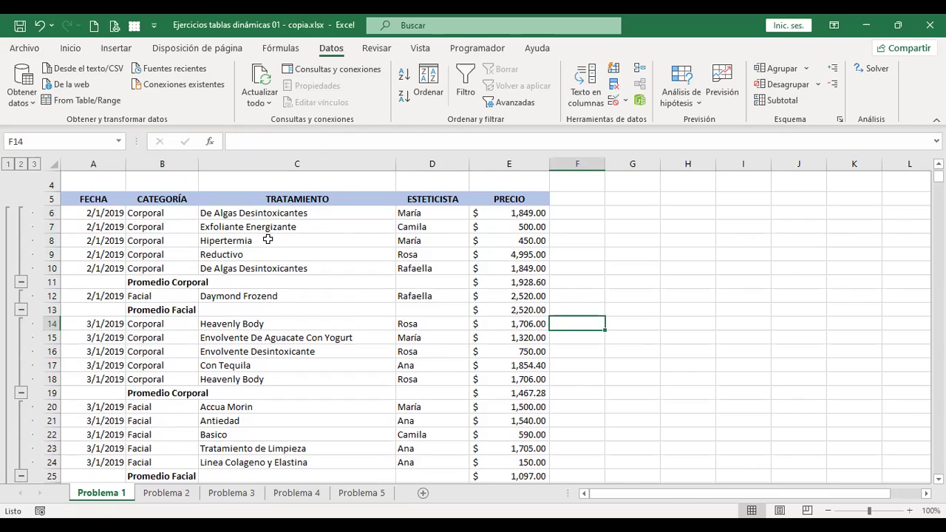
Remove all subtotals with Quitar todos, leaving the FECHA-sorted list plain
{"action": "left_click", "coordinate": [791, 106]}
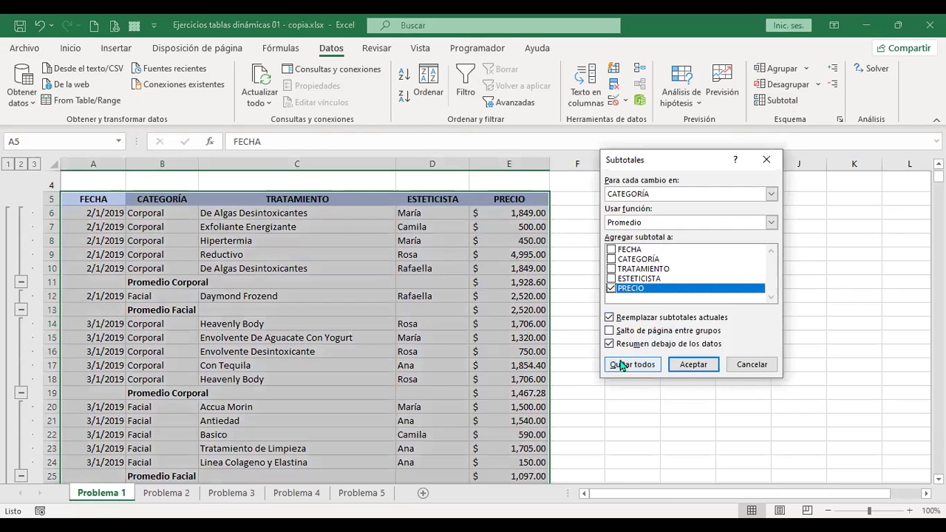
{"action": "left_click", "coordinate": [620, 364]}
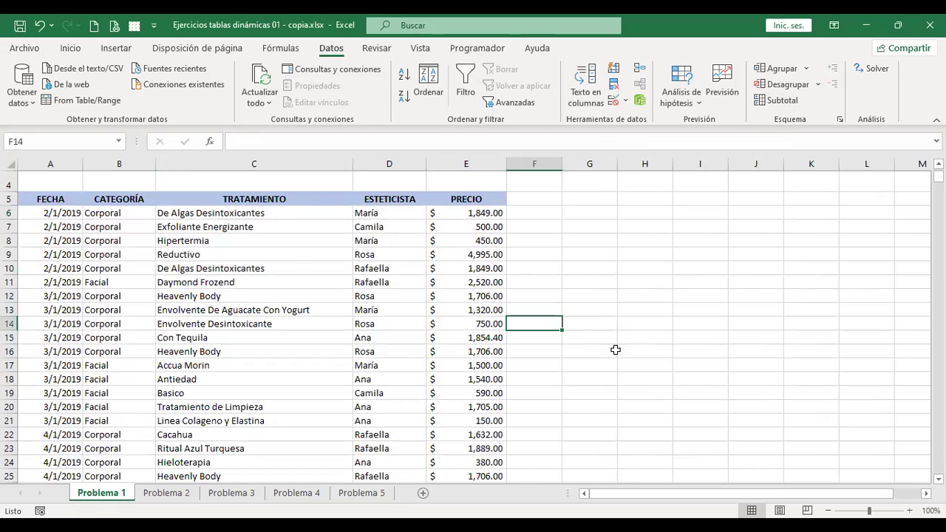
{"action": "left_click", "coordinate": [395, 181]}
{"action": "scroll", "coordinate": [451, 239], "scroll_direction": "up", "scroll_amount": 1}
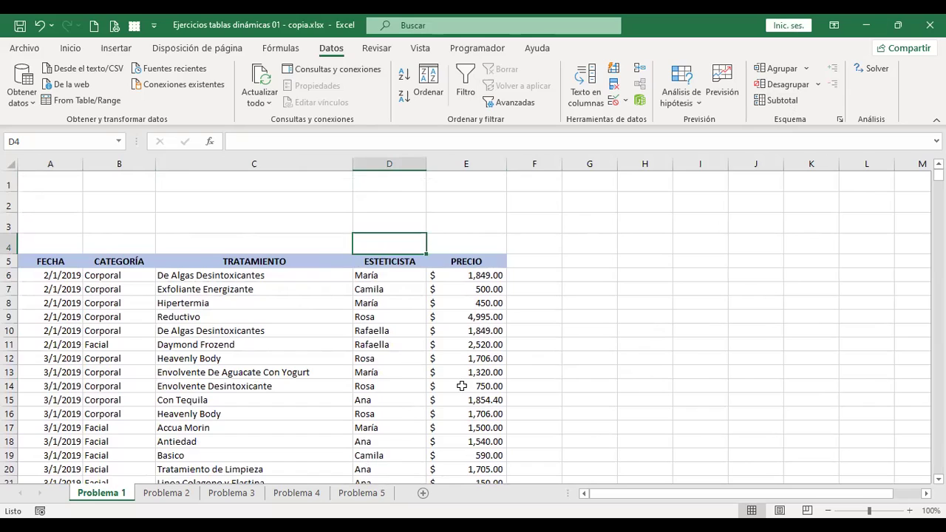
{"action": "left_click", "coordinate": [579, 277]}
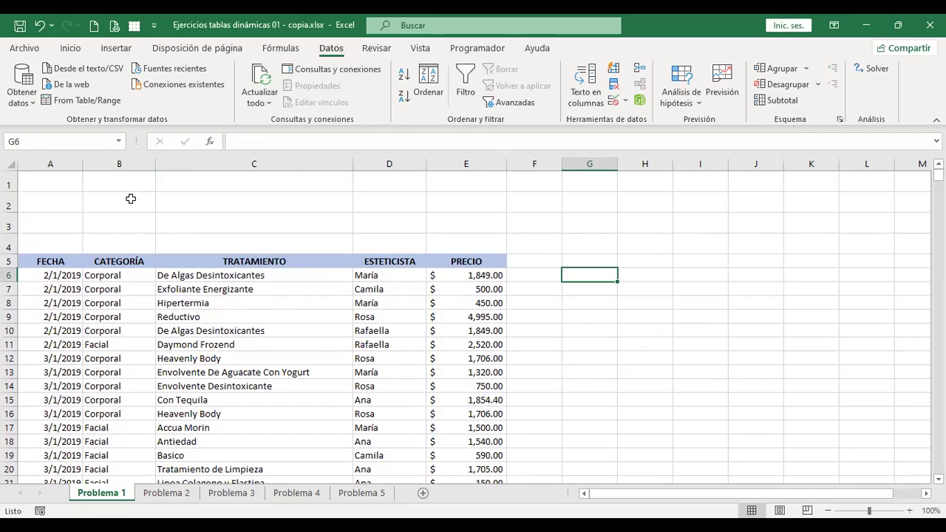
Start a pivot table from the data list, then cancel it
{"action": "left_click", "coordinate": [181, 275]}
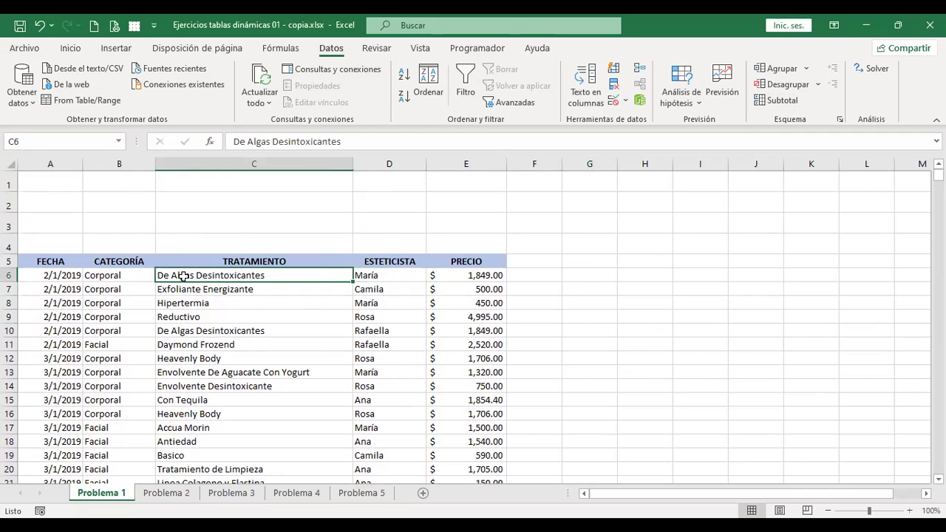
{"action": "left_click", "coordinate": [116, 48]}
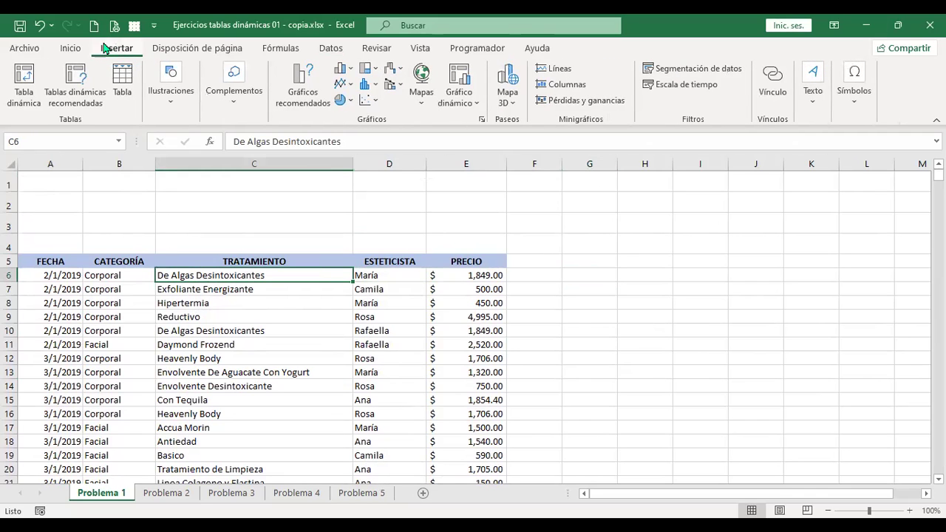
{"action": "left_click", "coordinate": [24, 85]}
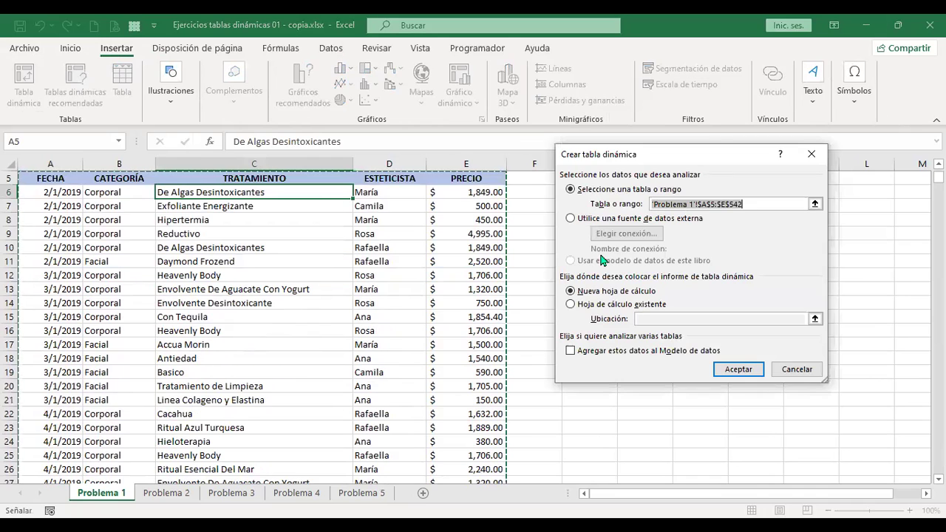
{"action": "left_click", "coordinate": [796, 370]}
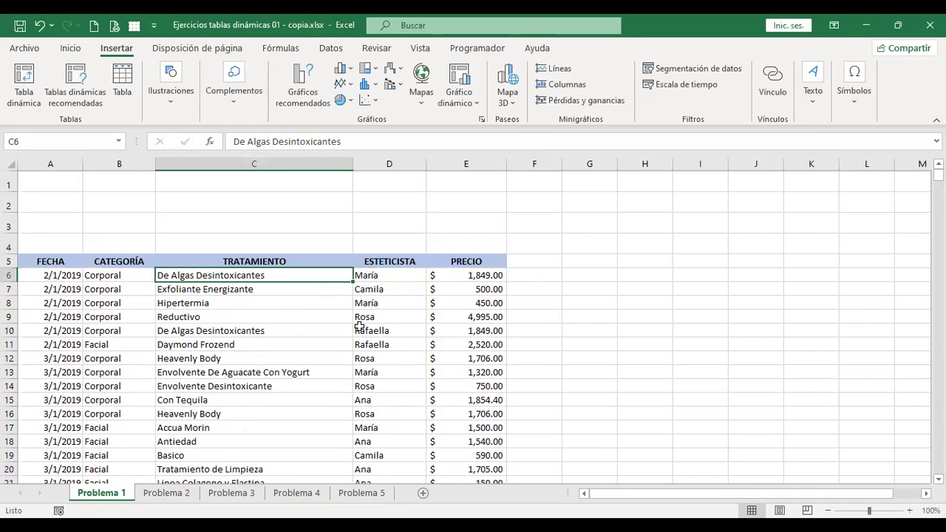
Create a pivot table from A5:E542 on the existing sheet at cell G5
{"action": "left_click", "coordinate": [228, 300]}
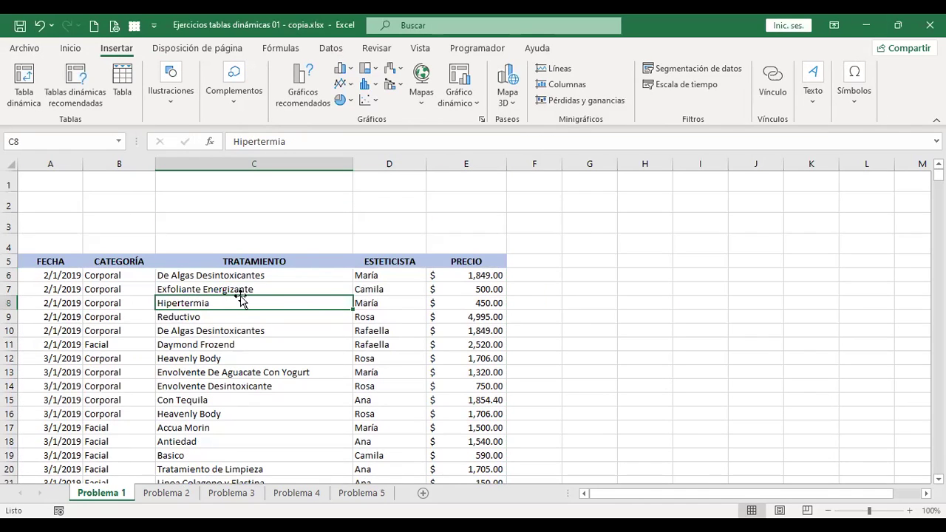
{"action": "left_click", "coordinate": [25, 82]}
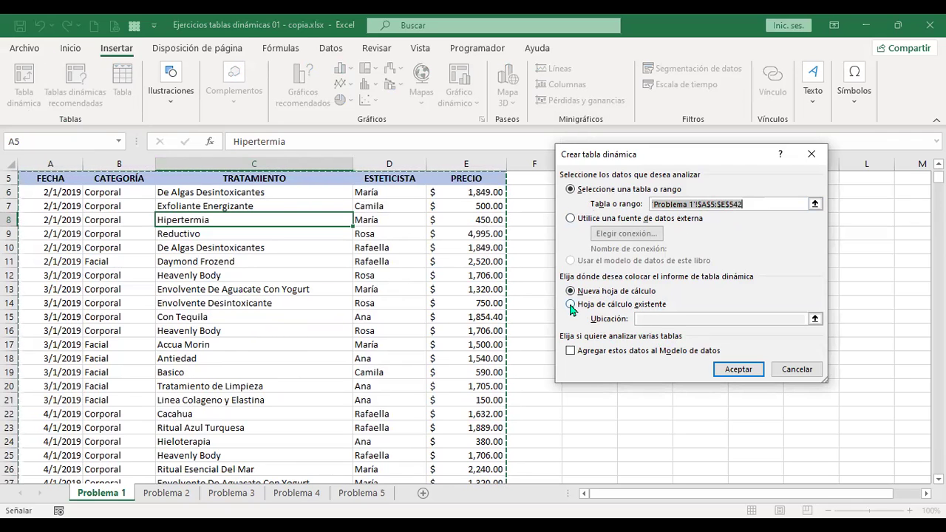
{"action": "left_click", "coordinate": [571, 304]}
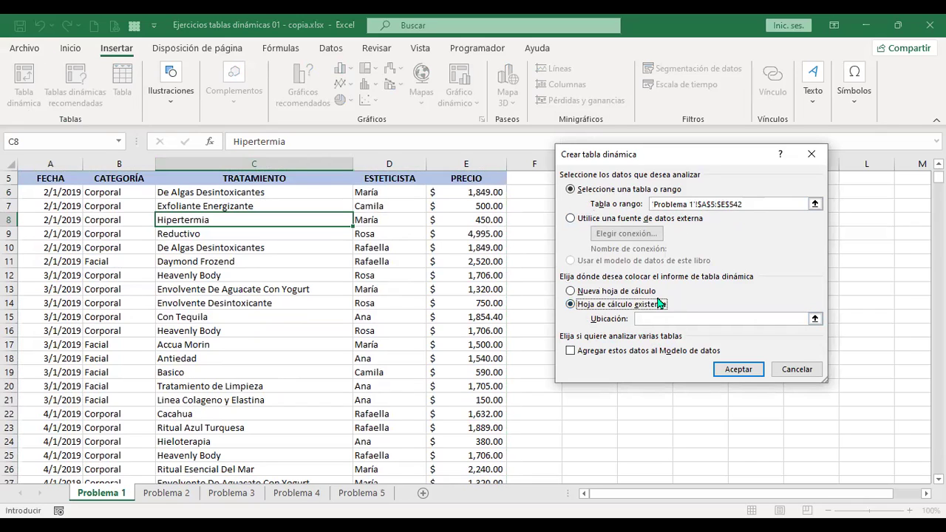
{"action": "left_click", "coordinate": [657, 317]}
{"action": "left_click_drag", "start_coordinate": [635, 154], "coordinate": [741, 222]}
{"action": "scroll", "coordinate": [601, 240], "scroll_direction": "up", "scroll_amount": 2}
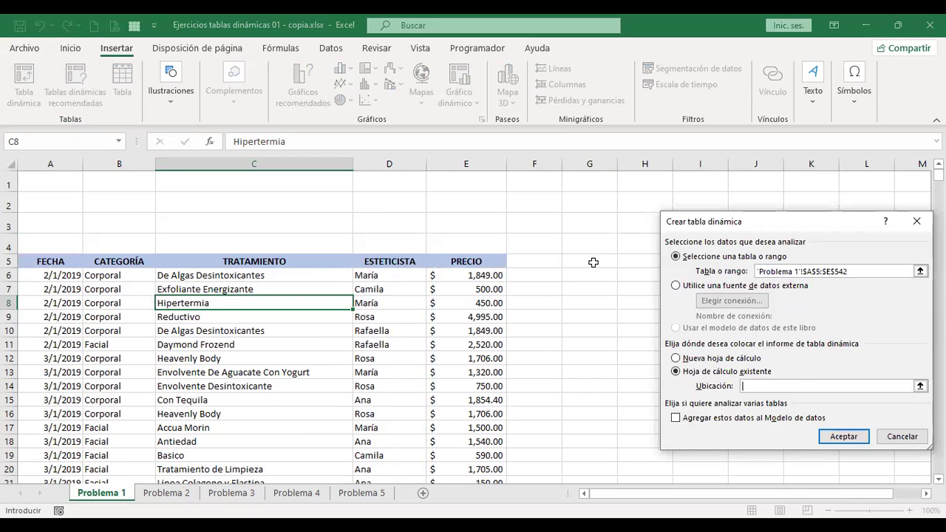
{"action": "left_click", "coordinate": [591, 260]}
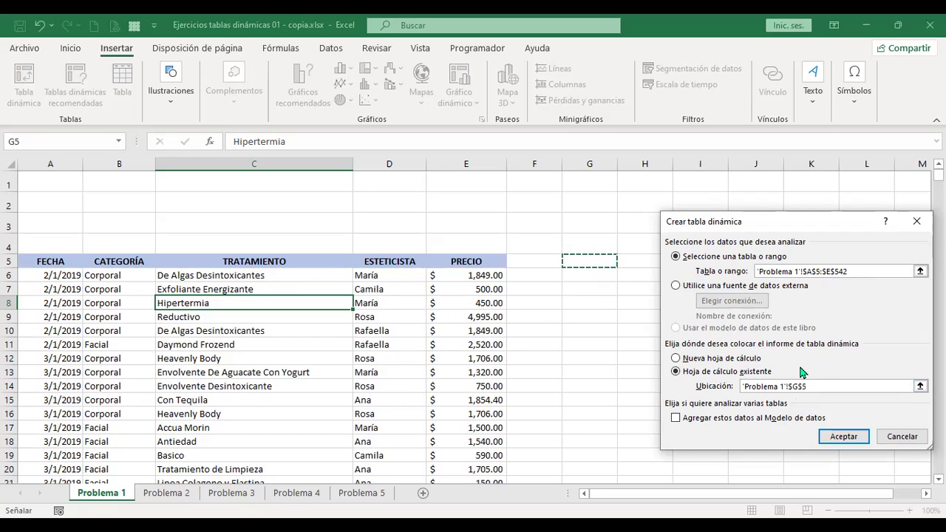
{"action": "left_click", "coordinate": [828, 442]}
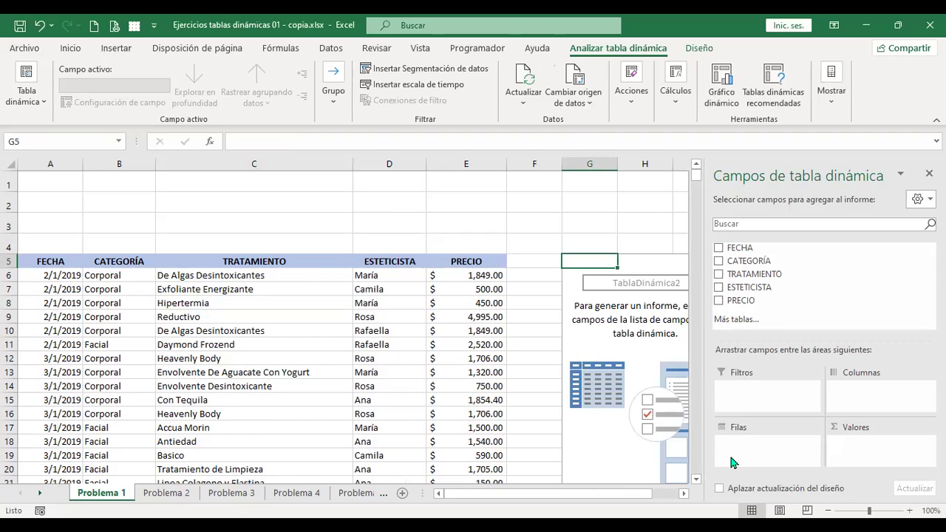
Activate the empty pivot and add TRATAMIENTO as its row labels
{"action": "left_click", "coordinate": [684, 493]}
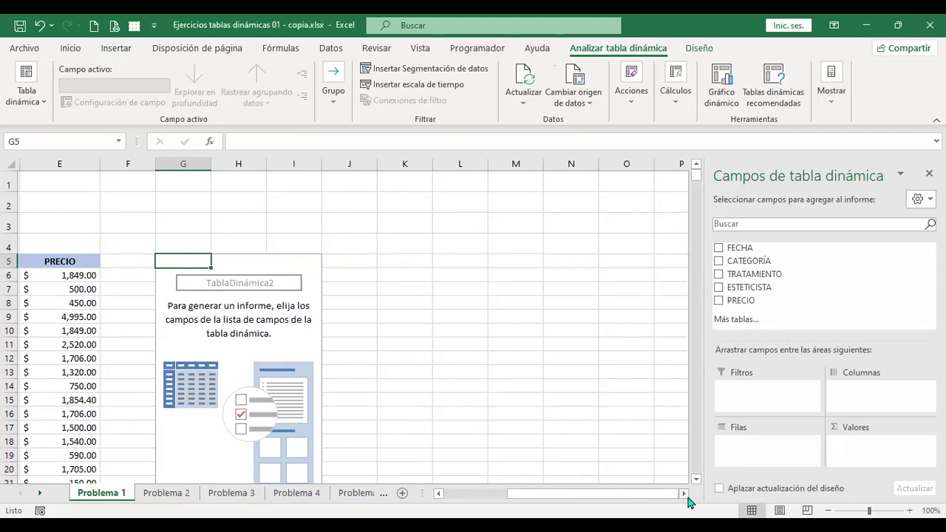
{"action": "left_click", "coordinate": [277, 319]}
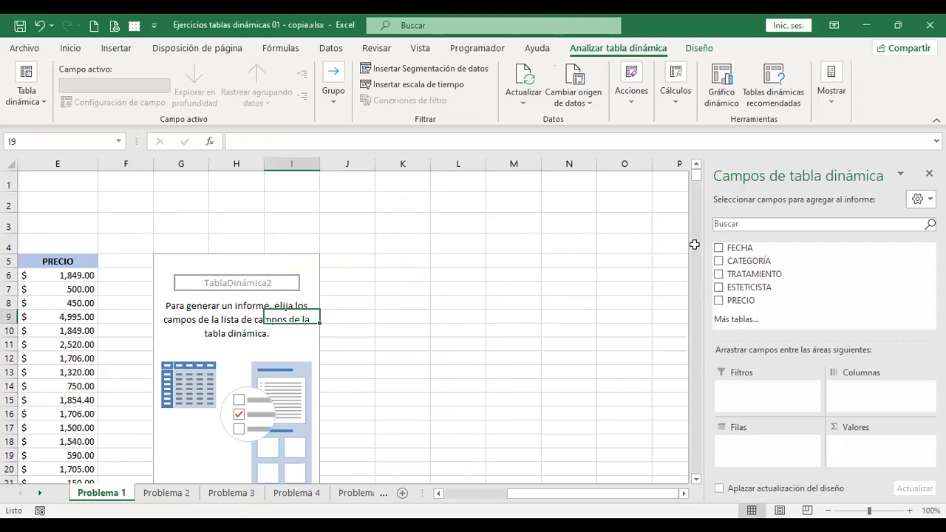
{"action": "left_click", "coordinate": [718, 276]}
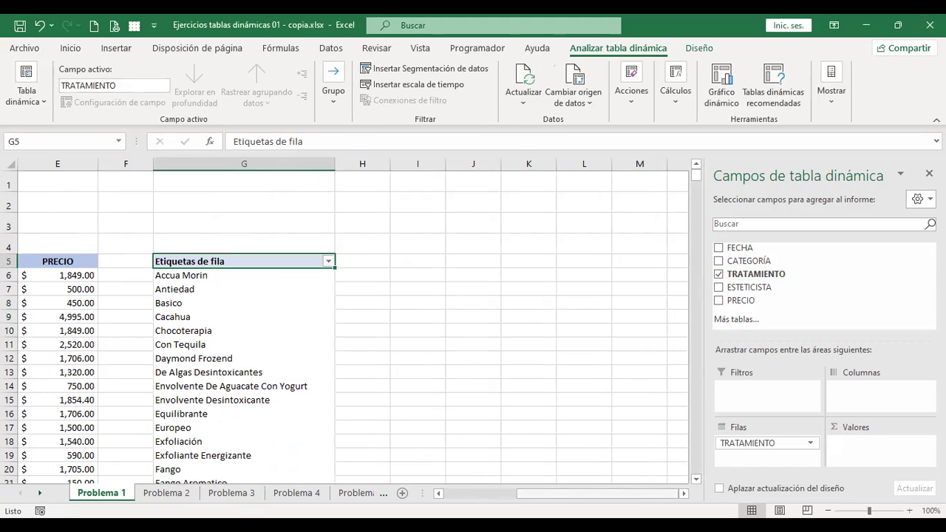
Nest CATEGORÍA beneath each treatment in the pivot's row fields
{"action": "left_click_drag", "start_coordinate": [602, 493], "coordinate": [528, 493]}
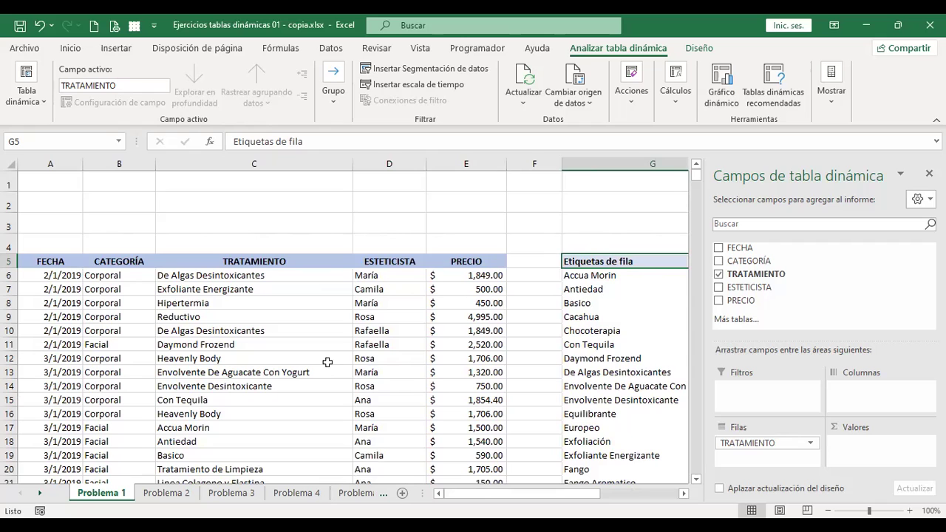
{"action": "scroll", "coordinate": [684, 493], "scroll_direction": "right", "scroll_amount": 3}
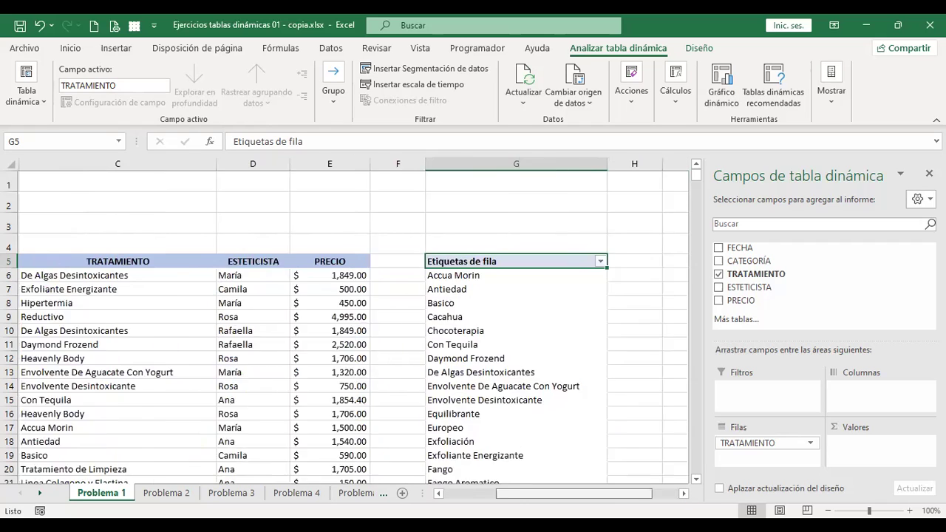
{"action": "scroll", "coordinate": [697, 395], "scroll_direction": "right", "scroll_amount": 1}
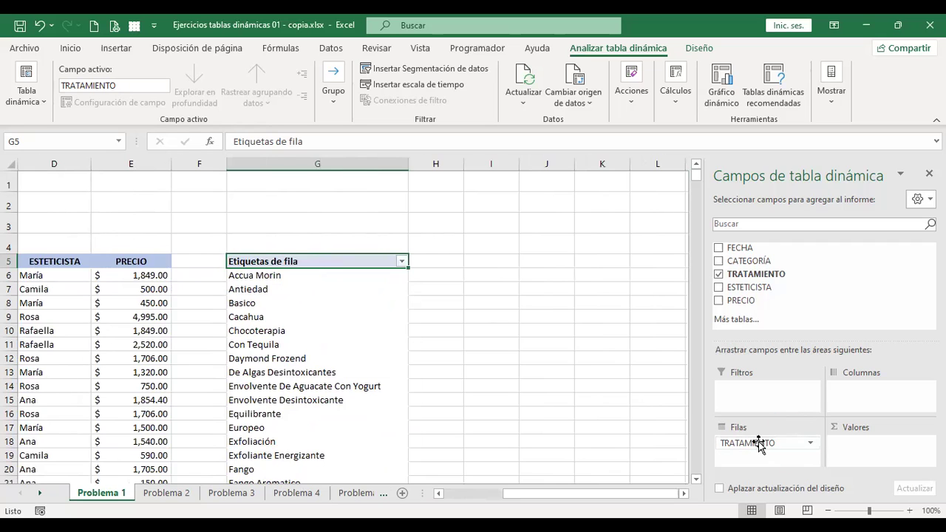
{"action": "scroll", "coordinate": [342, 305], "scroll_direction": "down", "scroll_amount": 2}
{"action": "scroll", "coordinate": [343, 305], "scroll_direction": "down", "scroll_amount": 2}
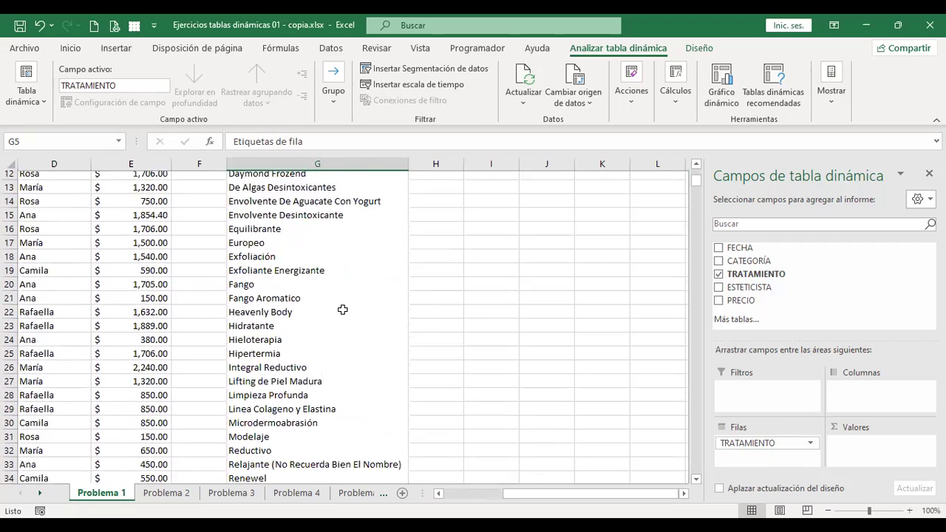
{"action": "scroll", "coordinate": [342, 305], "scroll_direction": "up", "scroll_amount": 4}
{"action": "left_click_drag", "start_coordinate": [760, 278], "coordinate": [767, 444]}
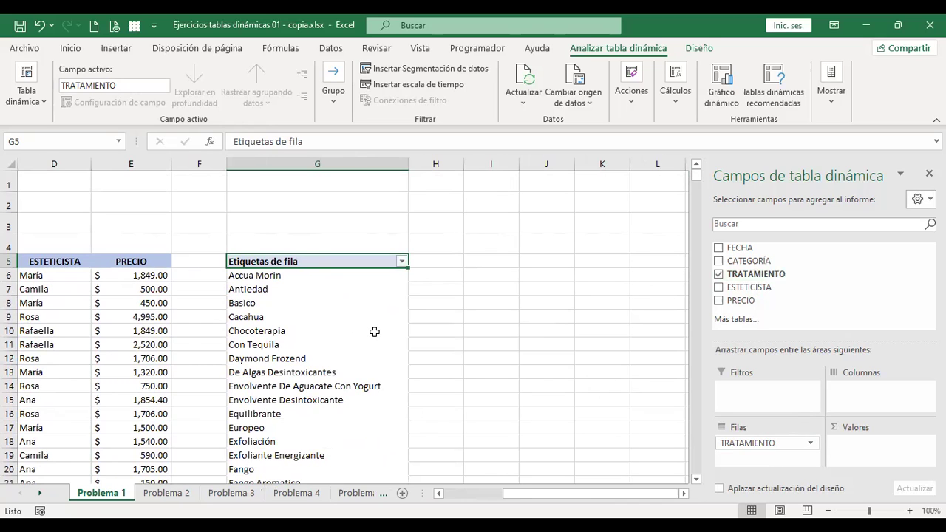
{"action": "scroll", "coordinate": [375, 332], "scroll_direction": "down", "scroll_amount": 9}
{"action": "scroll", "coordinate": [374, 331], "scroll_direction": "down", "scroll_amount": 2}
{"action": "scroll", "coordinate": [375, 332], "scroll_direction": "up", "scroll_amount": 8}
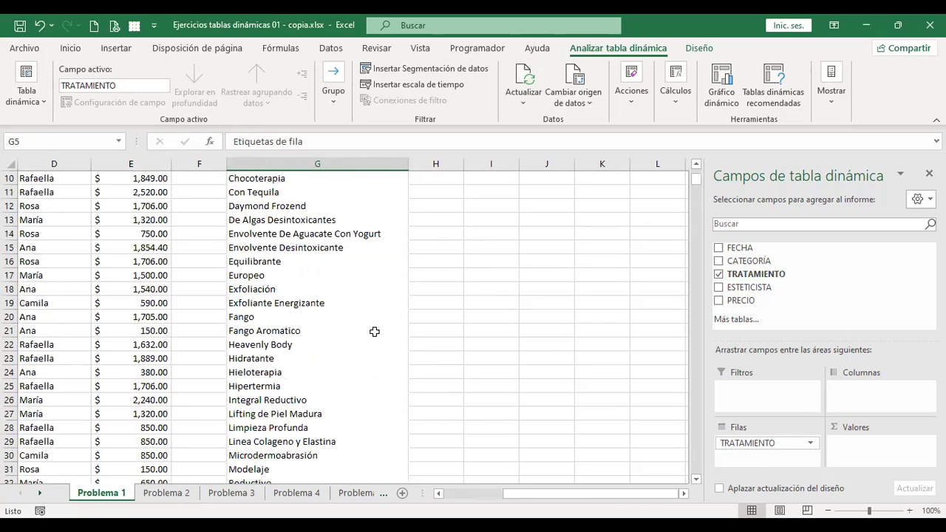
{"action": "scroll", "coordinate": [375, 332], "scroll_direction": "up", "scroll_amount": 3}
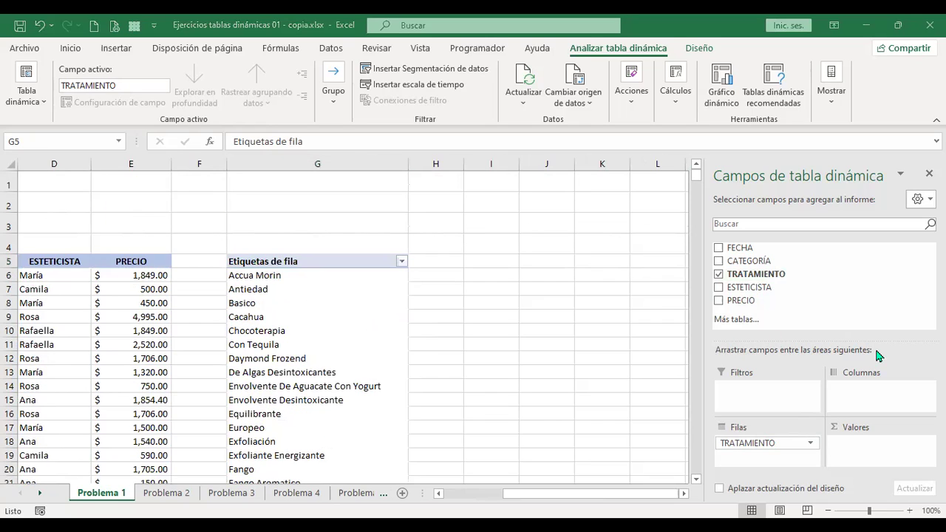
{"action": "left_click", "coordinate": [718, 261]}
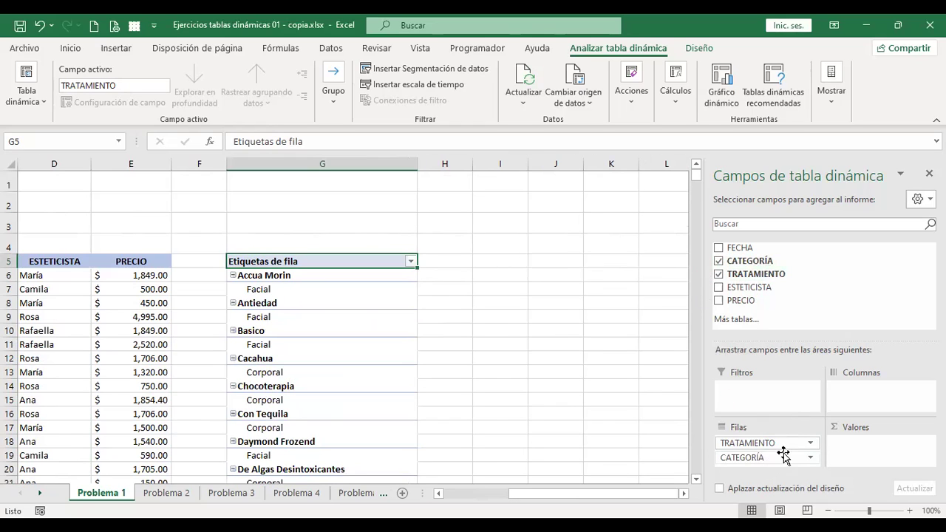
Move CATEGORÍA from Filas to Filtros as the pivot's report filter
{"action": "left_click_drag", "start_coordinate": [761, 459], "coordinate": [776, 403]}
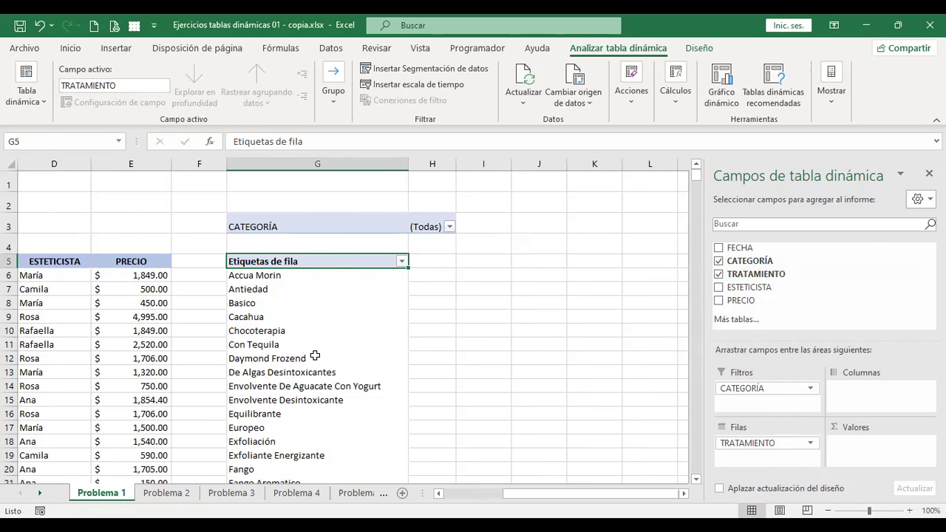
{"action": "scroll", "coordinate": [315, 356], "scroll_direction": "down", "scroll_amount": 7}
{"action": "scroll", "coordinate": [310, 366], "scroll_direction": "up", "scroll_amount": 6}
{"action": "scroll", "coordinate": [311, 355], "scroll_direction": "up", "scroll_amount": 1}
Filter the pivot to Corporal treatments only, such as Cacahua and Chocoterapia
{"action": "left_click", "coordinate": [449, 228]}
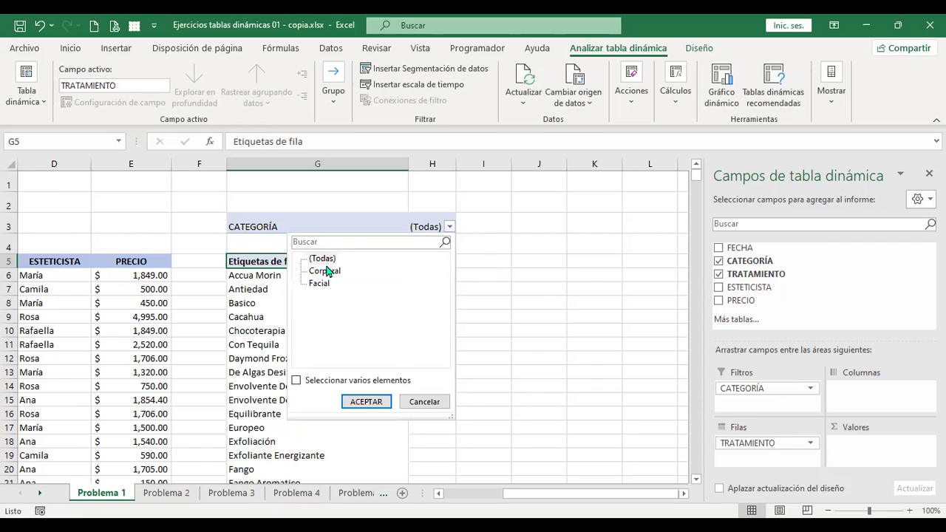
{"action": "left_click", "coordinate": [339, 274]}
{"action": "left_click", "coordinate": [373, 402]}
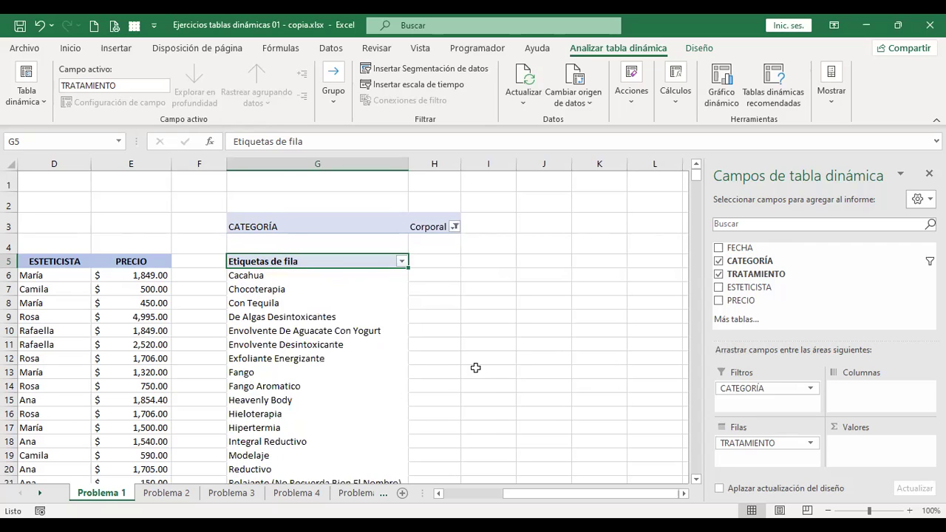
{"action": "scroll", "coordinate": [328, 339], "scroll_direction": "down", "scroll_amount": 4}
{"action": "scroll", "coordinate": [327, 339], "scroll_direction": "up", "scroll_amount": 2}
{"action": "scroll", "coordinate": [329, 340], "scroll_direction": "up", "scroll_amount": 2}
Filter the pivot's CATEGORÍA field so only Facial treatments are shown
{"action": "left_click", "coordinate": [455, 227]}
{"action": "left_click", "coordinate": [325, 284]}
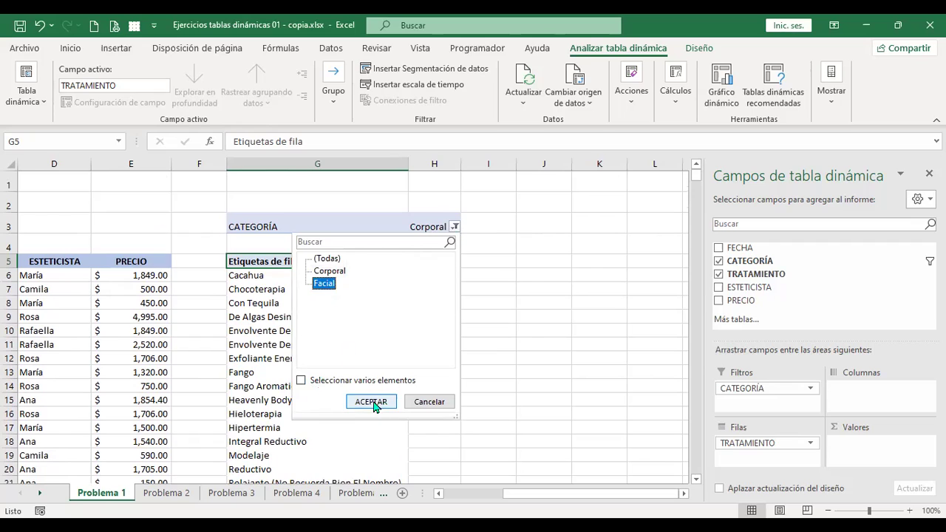
{"action": "left_click", "coordinate": [301, 379]}
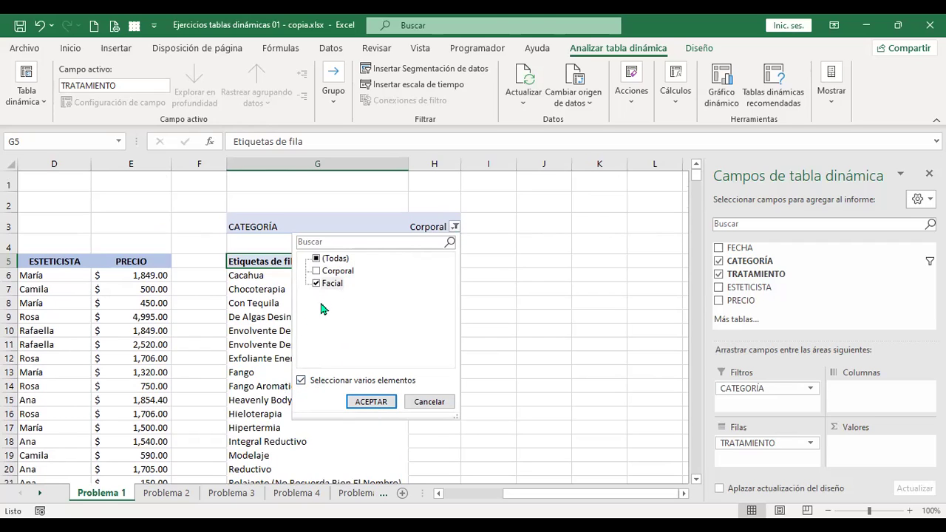
{"action": "left_click", "coordinate": [316, 270]}
{"action": "left_click", "coordinate": [316, 270]}
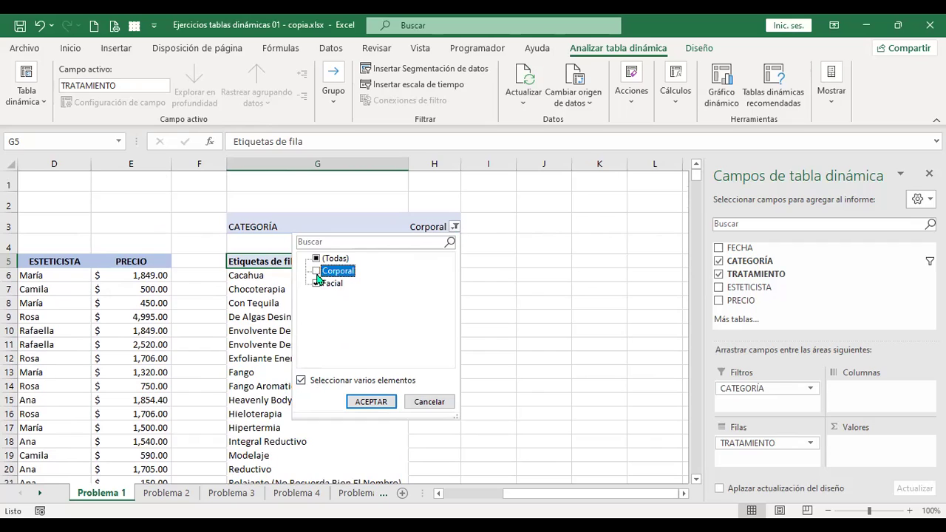
{"action": "left_click", "coordinate": [370, 401]}
Add Suma de PRECIO to the pivot values for each Facial treatment
{"action": "scroll", "coordinate": [395, 316], "scroll_direction": "down", "scroll_amount": 2}
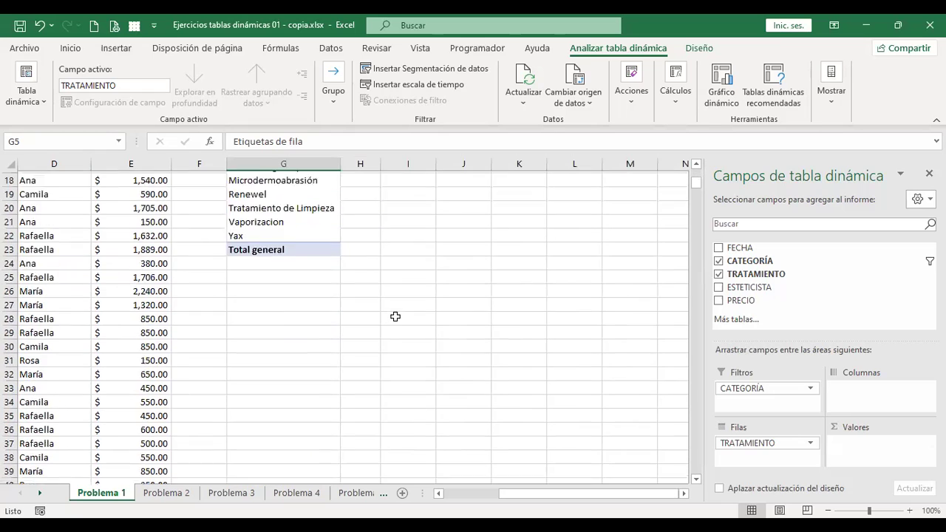
{"action": "scroll", "coordinate": [395, 316], "scroll_direction": "up", "scroll_amount": 6}
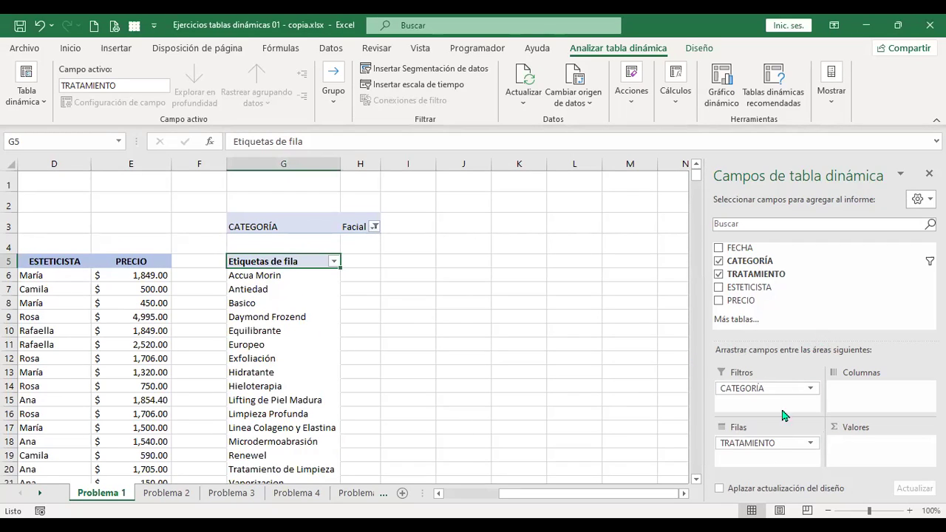
{"action": "left_click", "coordinate": [719, 301]}
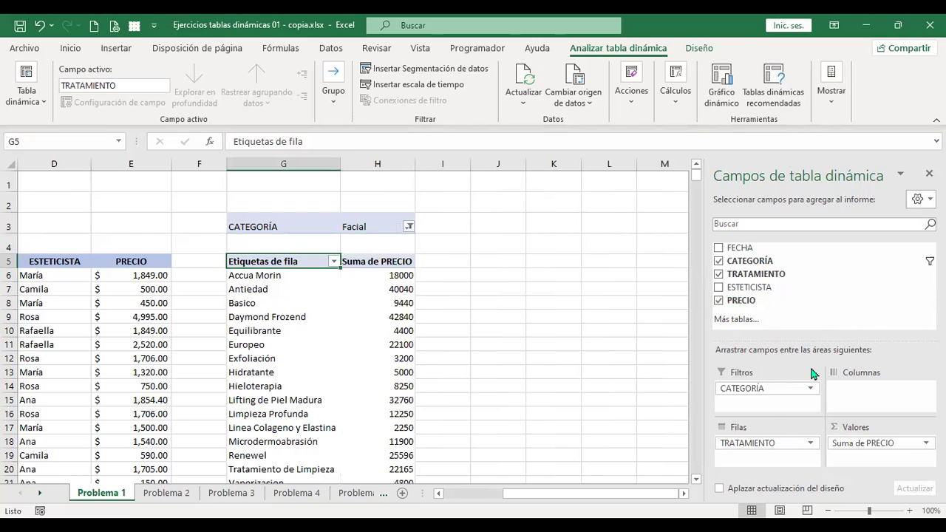
{"action": "left_click", "coordinate": [130, 164]}
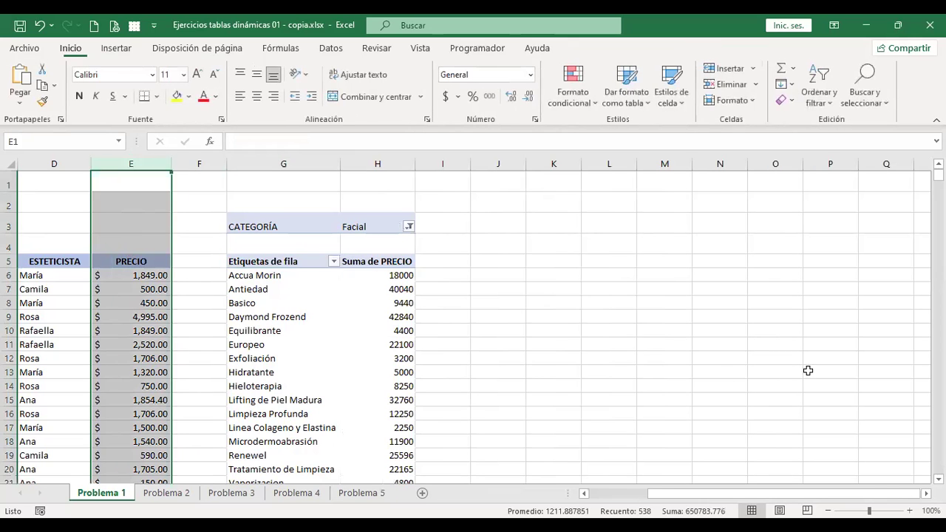
{"action": "left_click", "coordinate": [395, 276]}
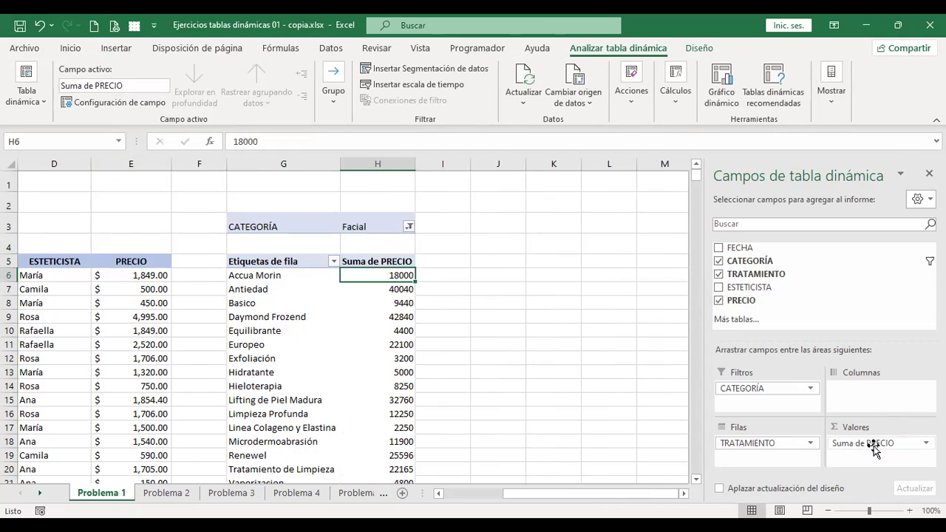
{"action": "scroll", "coordinate": [470, 400], "scroll_direction": "down", "scroll_amount": 4}
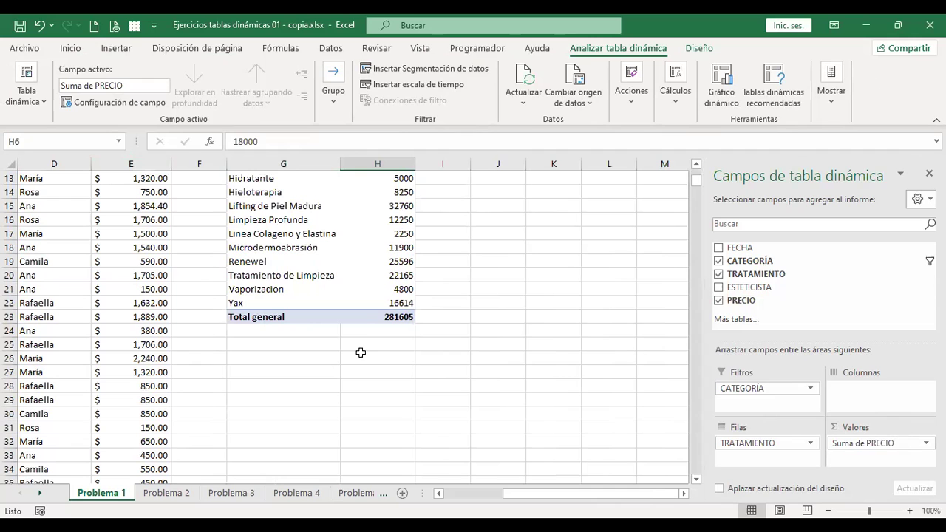
{"action": "left_click", "coordinate": [379, 317]}
{"action": "scroll", "coordinate": [416, 358], "scroll_direction": "up", "scroll_amount": 2}
{"action": "scroll", "coordinate": [416, 357], "scroll_direction": "up", "scroll_amount": 2}
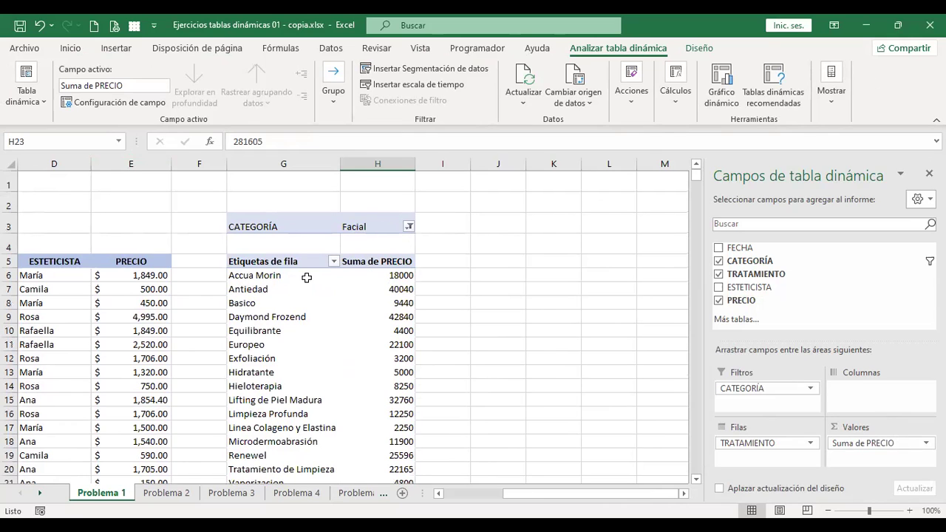
{"action": "scroll", "coordinate": [429, 337], "scroll_direction": "down", "scroll_amount": 4}
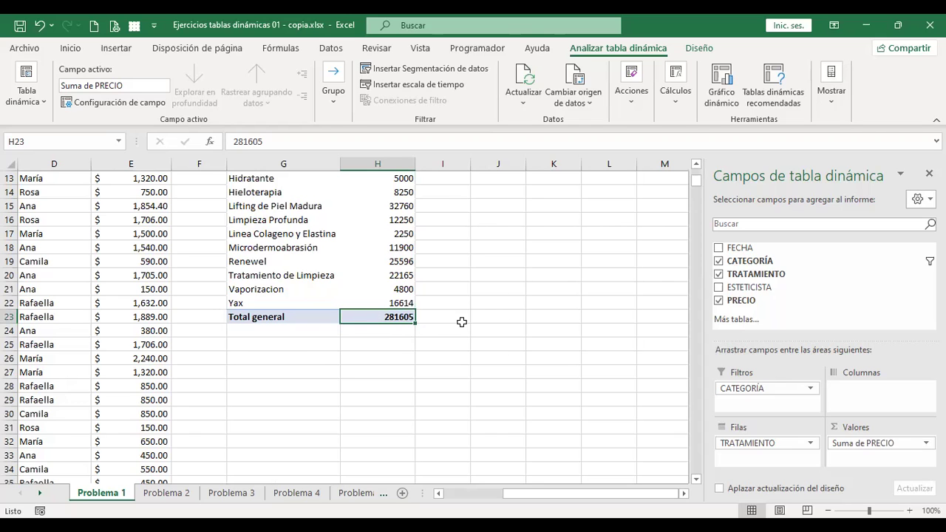
{"action": "scroll", "coordinate": [461, 323], "scroll_direction": "up", "scroll_amount": 1}
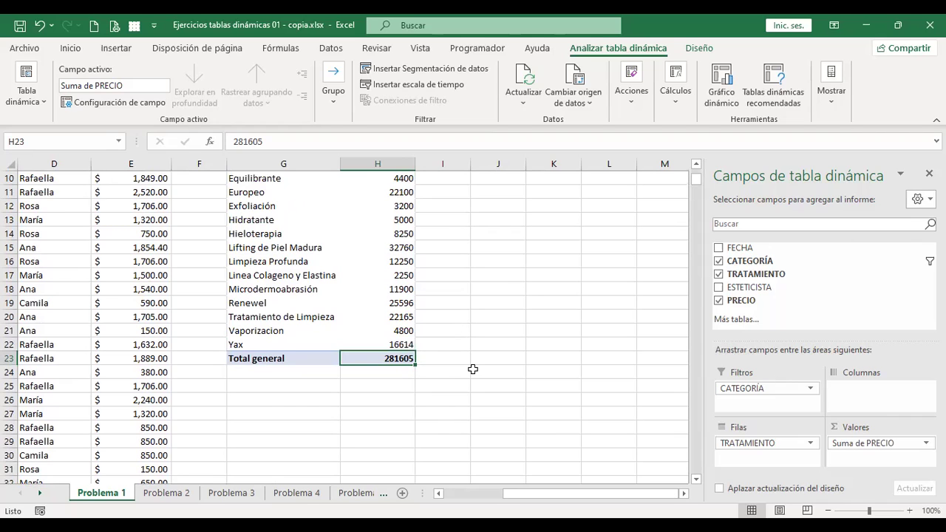
{"action": "scroll", "coordinate": [473, 368], "scroll_direction": "up", "scroll_amount": 1}
{"action": "scroll", "coordinate": [473, 369], "scroll_direction": "up", "scroll_amount": 2}
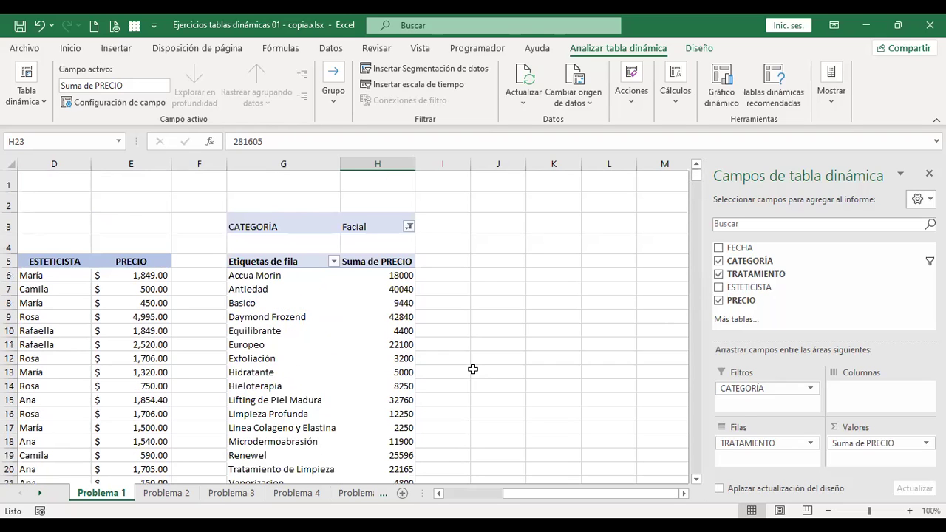
{"action": "left_click", "coordinate": [412, 228]}
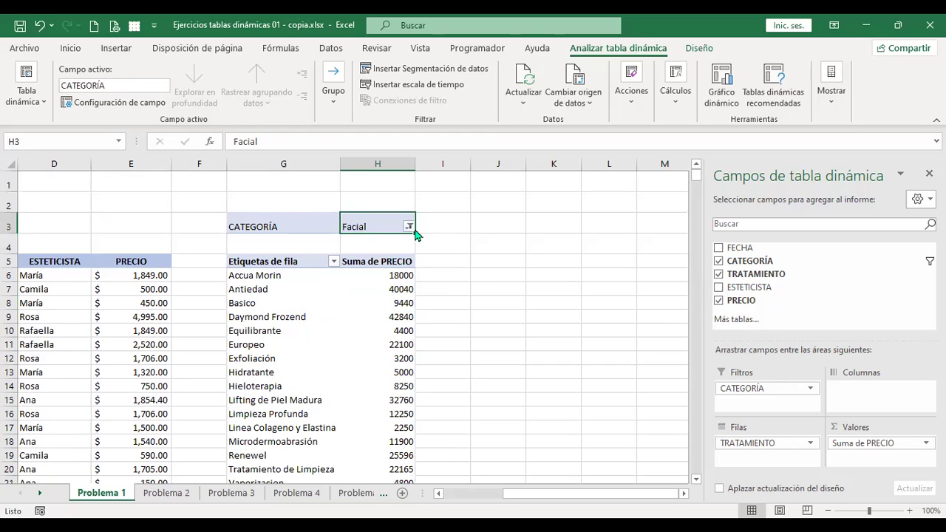
{"action": "left_click", "coordinate": [270, 270]}
{"action": "left_click", "coordinate": [271, 283]}
{"action": "left_click", "coordinate": [325, 401]}
{"action": "scroll", "coordinate": [570, 347], "scroll_direction": "down", "scroll_amount": 1}
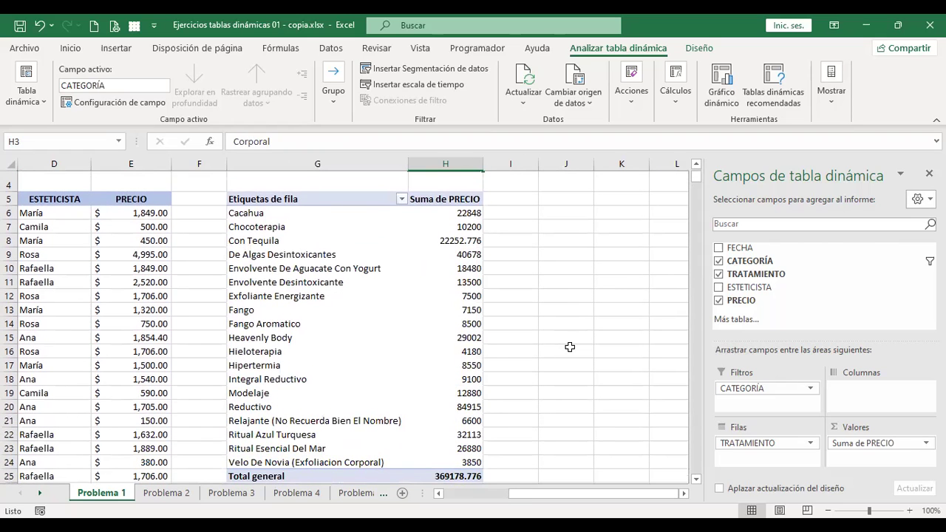
{"action": "scroll", "coordinate": [570, 347], "scroll_direction": "down", "scroll_amount": 1}
{"action": "scroll", "coordinate": [569, 346], "scroll_direction": "down", "scroll_amount": 1}
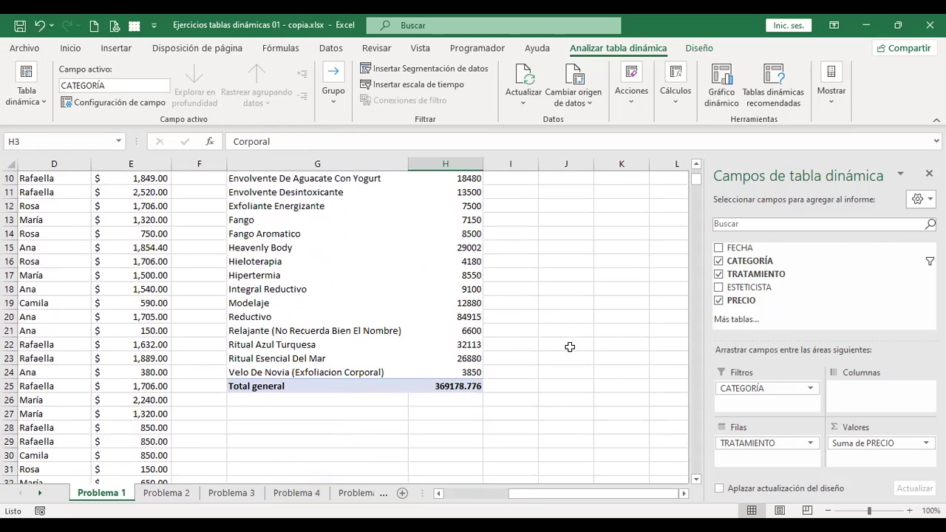
{"action": "scroll", "coordinate": [569, 347], "scroll_direction": "up", "scroll_amount": 3}
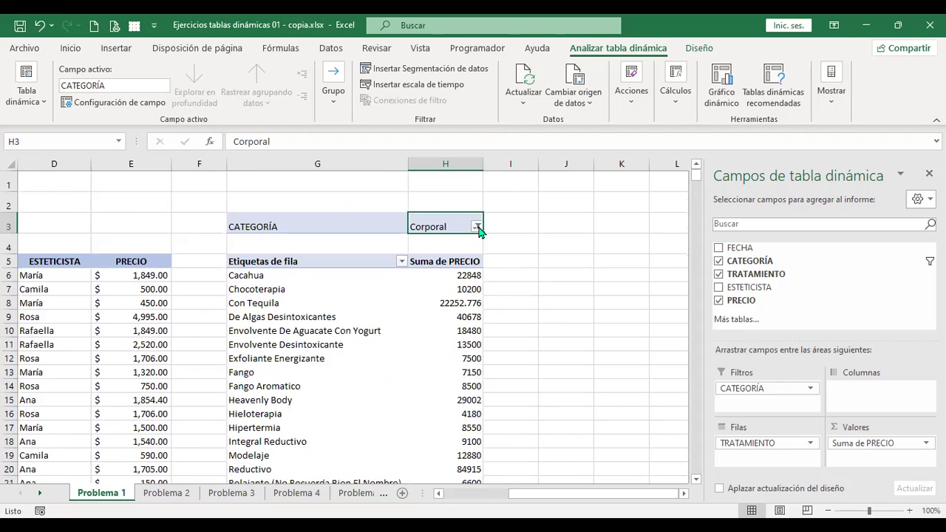
{"action": "left_click_drag", "start_coordinate": [751, 389], "coordinate": [883, 392]}
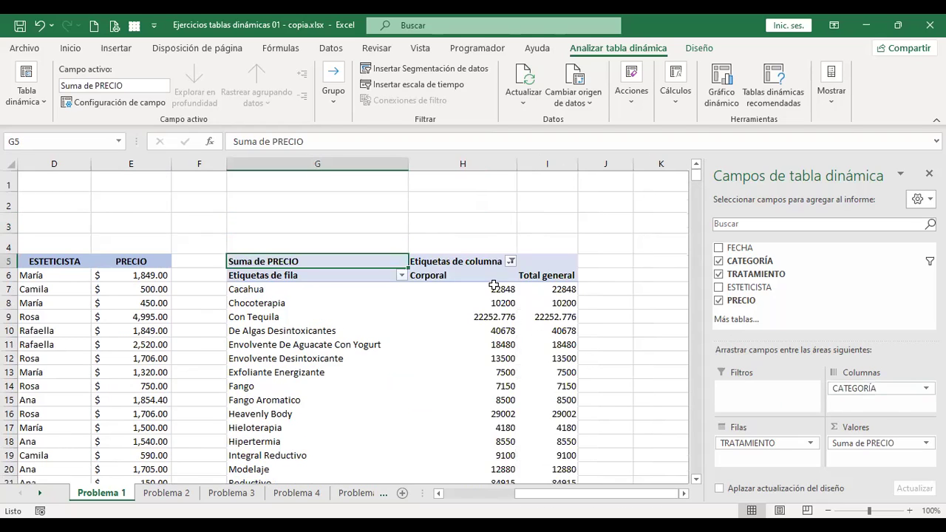
{"action": "scroll", "coordinate": [492, 338], "scroll_direction": "down", "scroll_amount": 2}
{"action": "scroll", "coordinate": [492, 338], "scroll_direction": "down", "scroll_amount": 2}
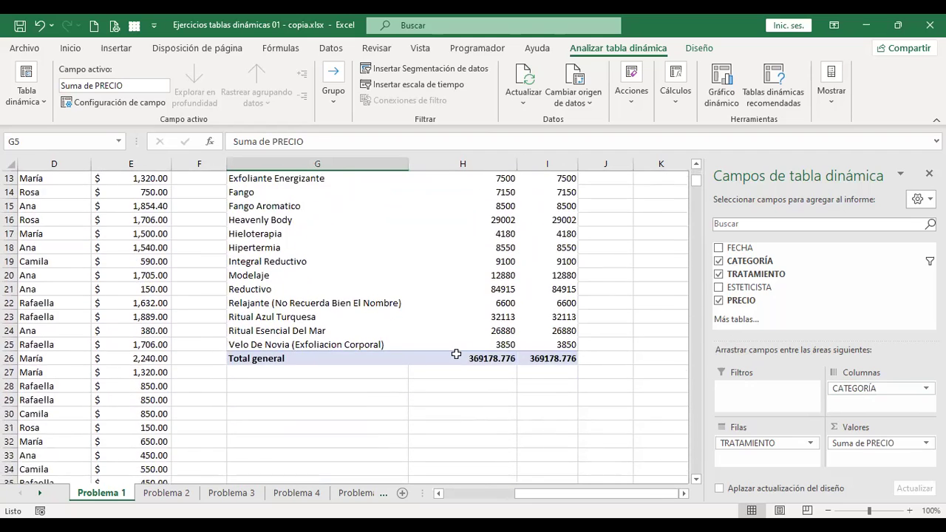
{"action": "scroll", "coordinate": [458, 355], "scroll_direction": "up", "scroll_amount": 4}
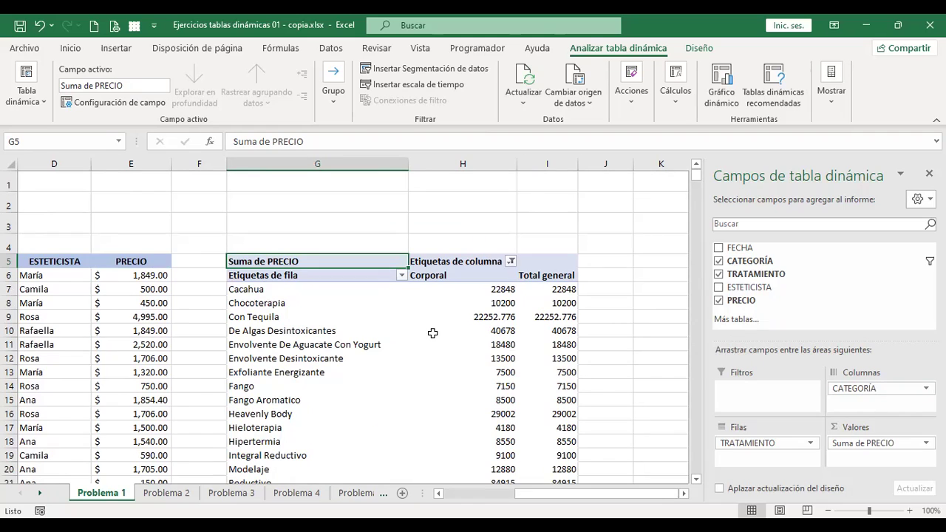
{"action": "left_click", "coordinate": [497, 219]}
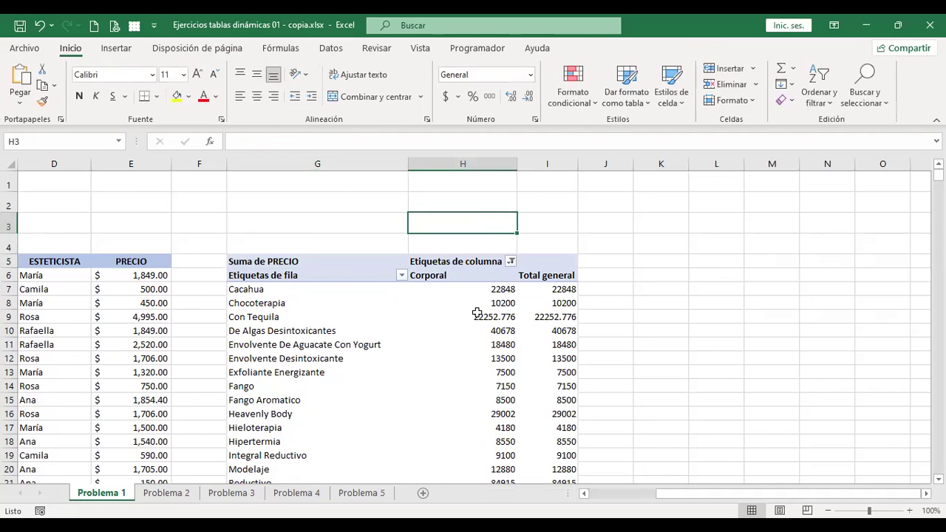
{"action": "left_click", "coordinate": [477, 313]}
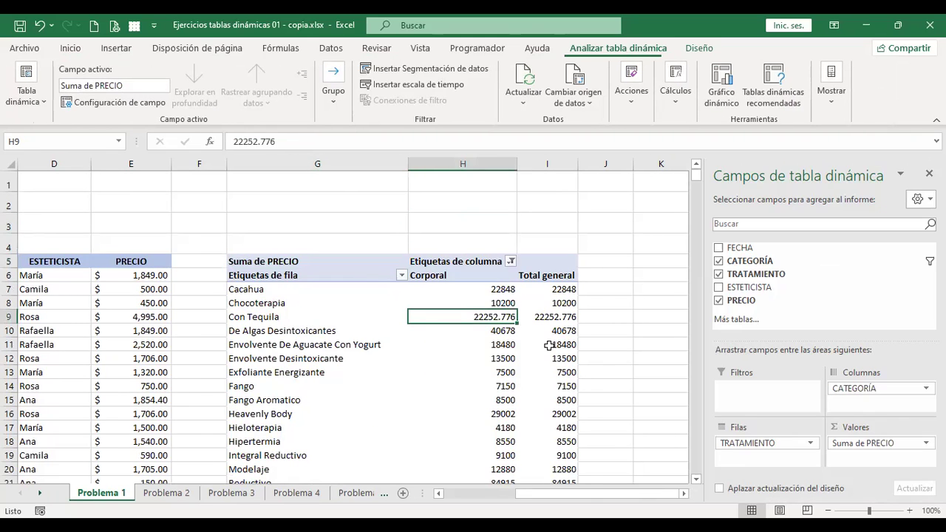
{"action": "mouse_move", "coordinate": [548, 345]}
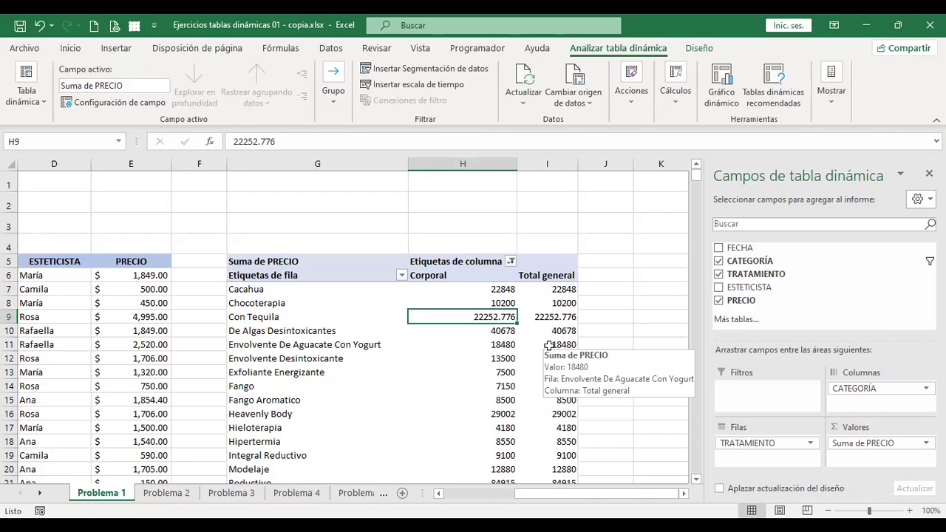
{"action": "left_click", "coordinate": [623, 289]}
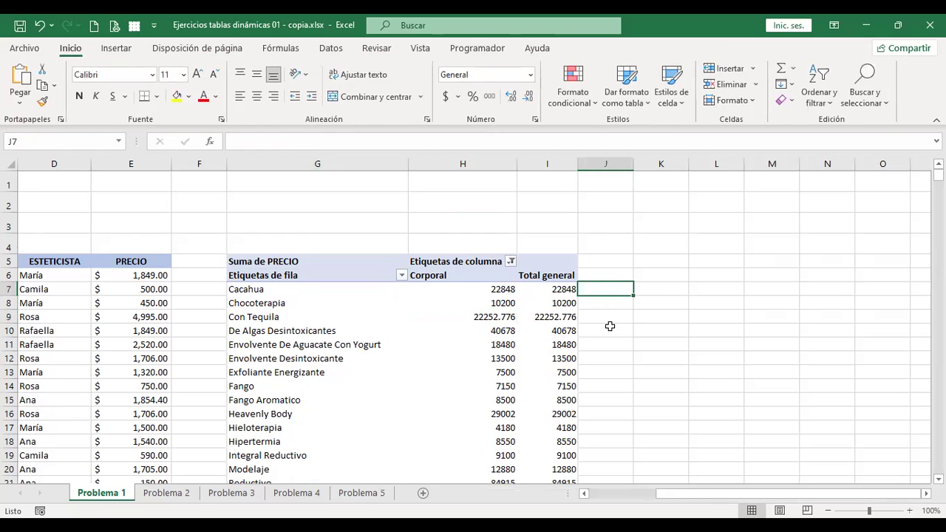
{"action": "scroll", "coordinate": [610, 326], "scroll_direction": "down", "scroll_amount": 1}
{"action": "left_click", "coordinate": [565, 324]}
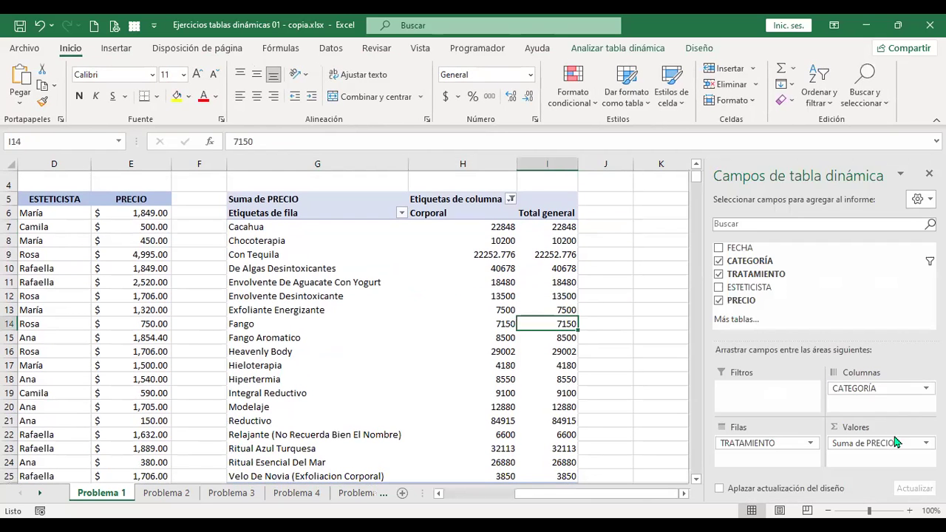
{"action": "left_click", "coordinate": [634, 49]}
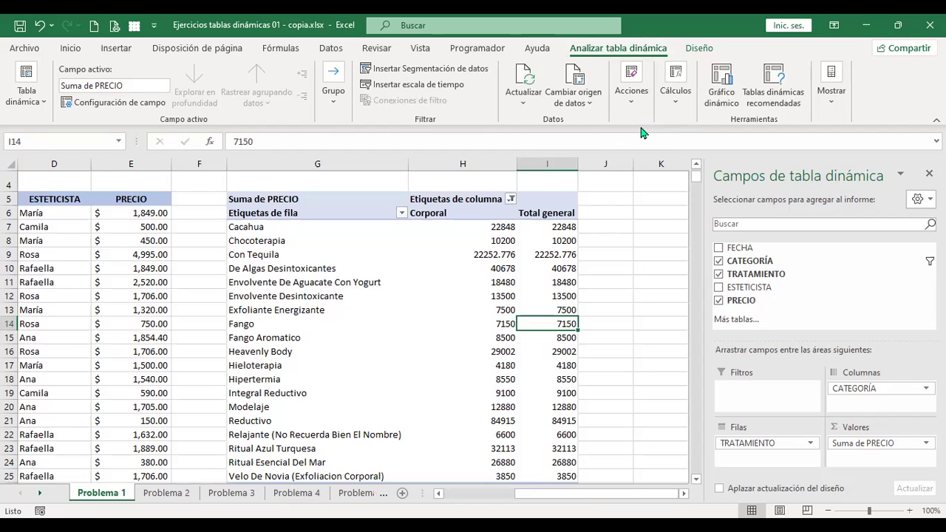
Create the calculated field 'Descuento 5%' with formula =PRECIO*5% in the pivot
{"action": "left_click", "coordinate": [676, 107]}
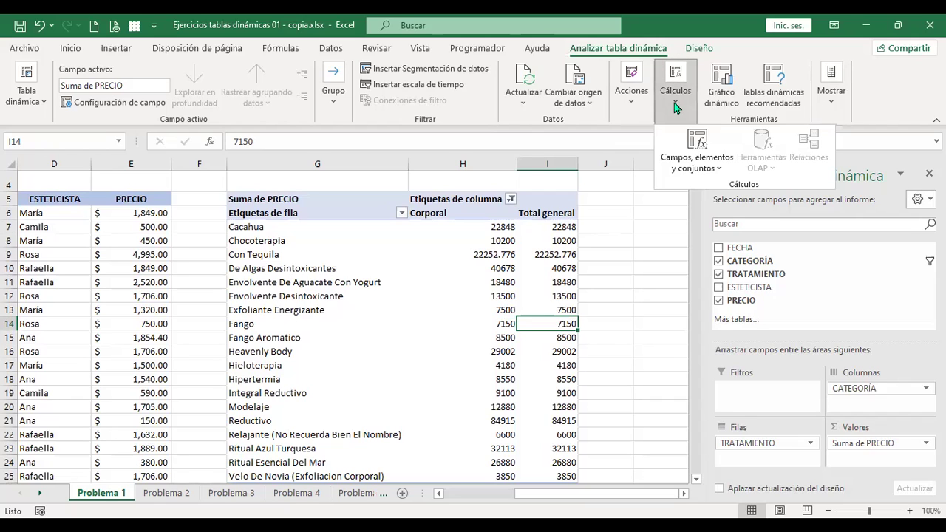
{"action": "left_click", "coordinate": [719, 173]}
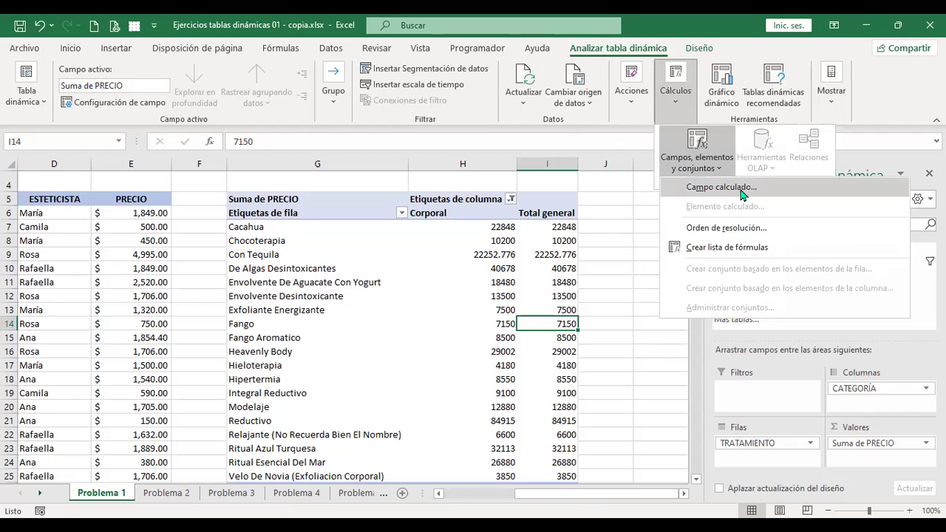
{"action": "left_click", "coordinate": [743, 192]}
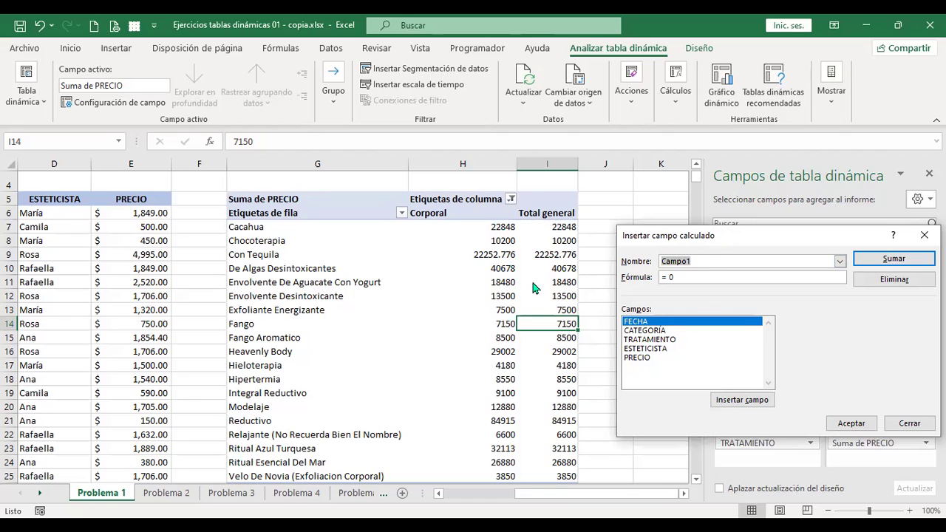
{"action": "type", "text": "De"}
{"action": "key", "text": "BackSpace"}
{"action": "type", "text": "uento 5%"}
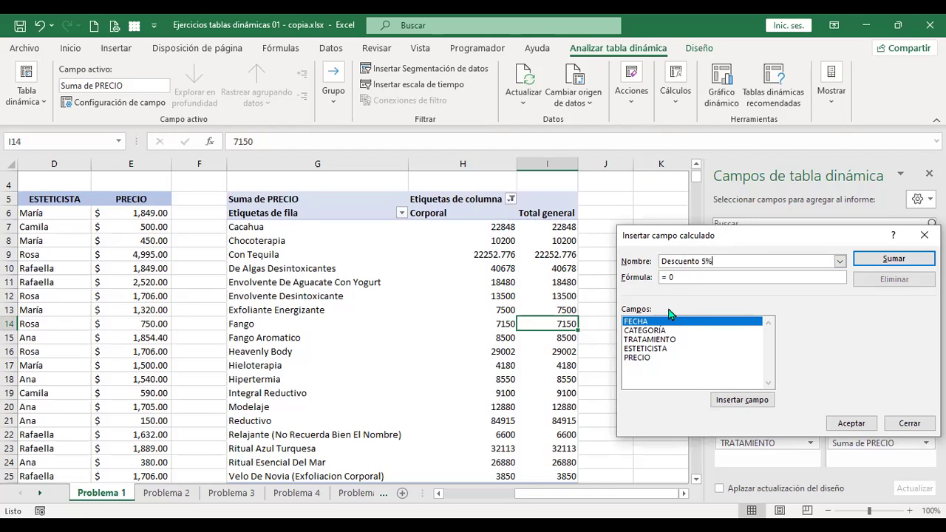
{"action": "left_click", "coordinate": [687, 277]}
{"action": "left_click", "coordinate": [641, 359]}
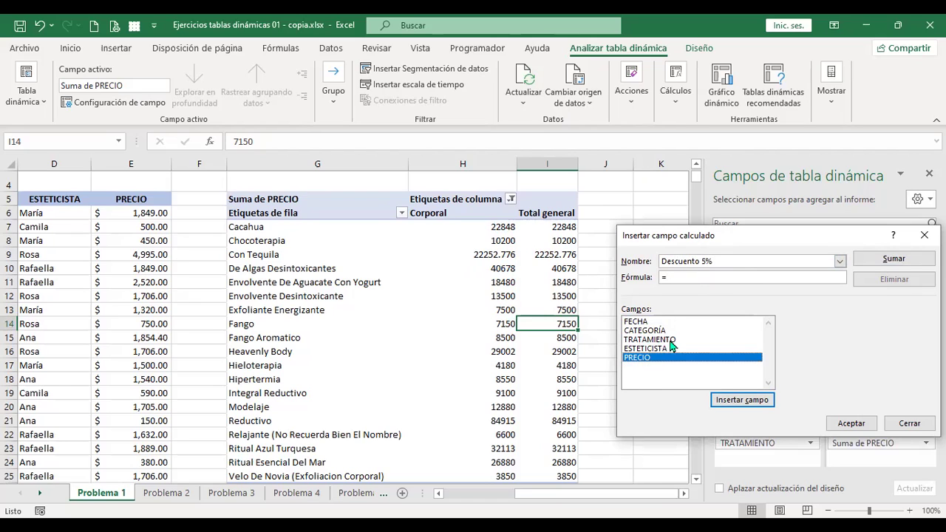
{"action": "double_click", "coordinate": [655, 362]}
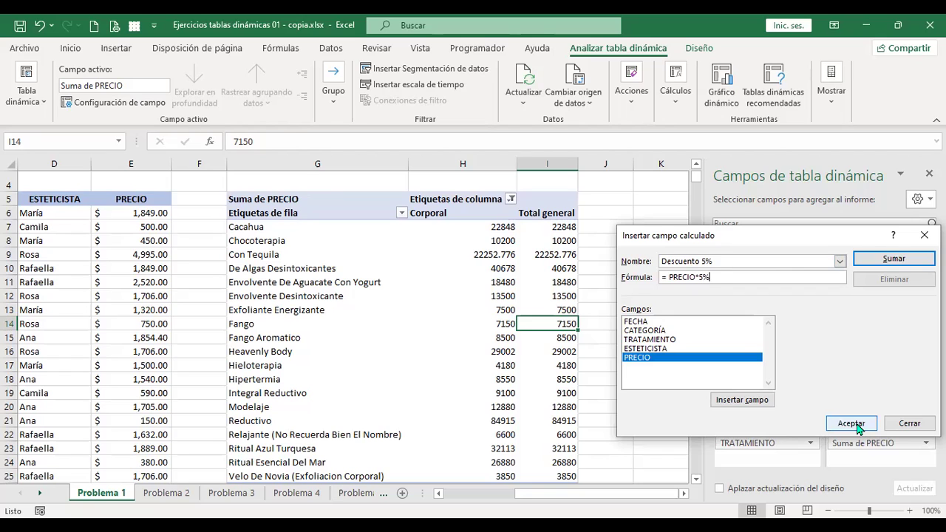
{"action": "left_click", "coordinate": [851, 425]}
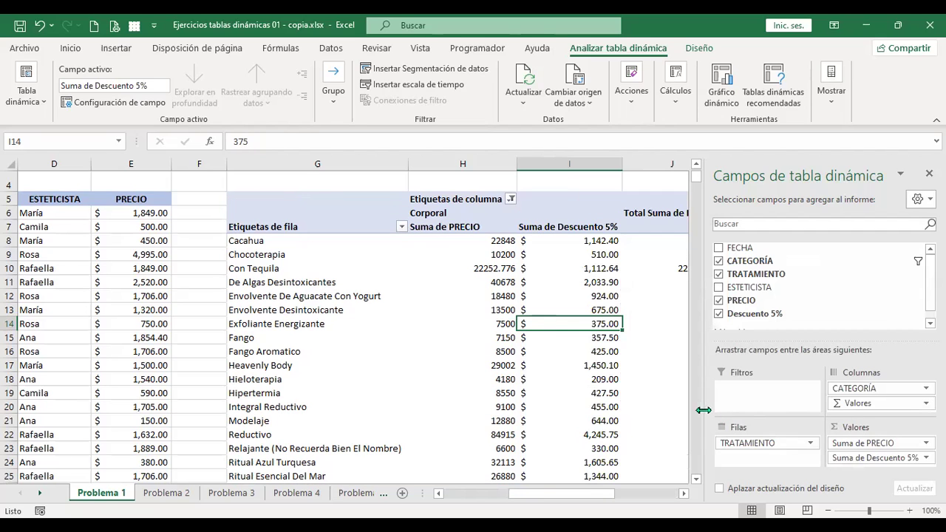
{"action": "left_click", "coordinate": [582, 225]}
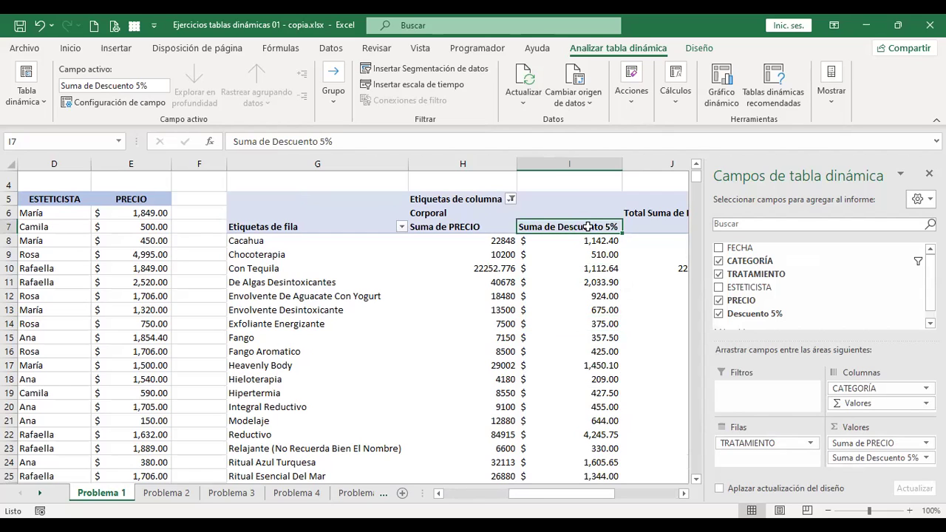
{"action": "left_click", "coordinate": [385, 143]}
{"action": "left_click", "coordinate": [385, 143]}
{"action": "key", "text": "Home"}
{"action": "key", "text": "Delete"}
{"action": "key", "text": "Delete"}
{"action": "key", "text": "Delete"}
{"action": "key", "text": "Delete"}
{"action": "key", "text": "Delete"}
{"action": "key", "text": "Delete"}
{"action": "key", "text": "Delete"}
{"action": "key", "text": "Return"}
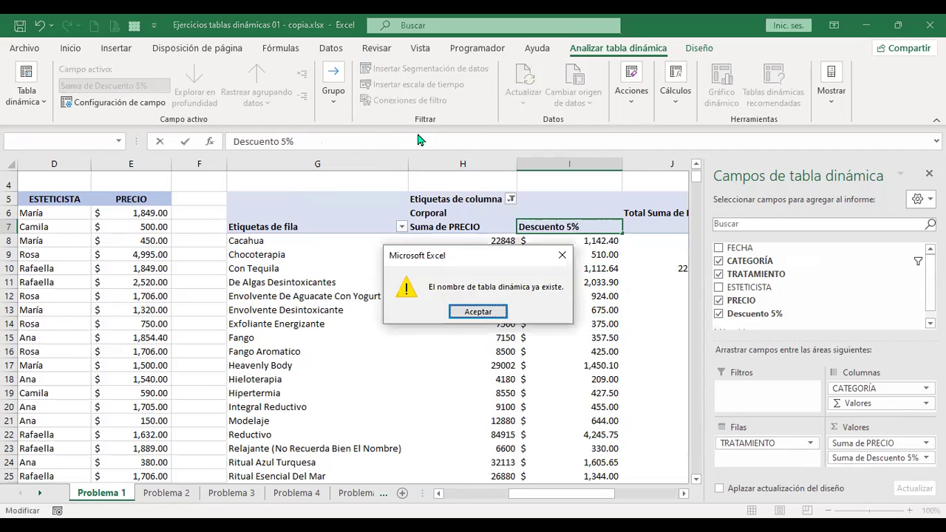
{"action": "left_click", "coordinate": [490, 309]}
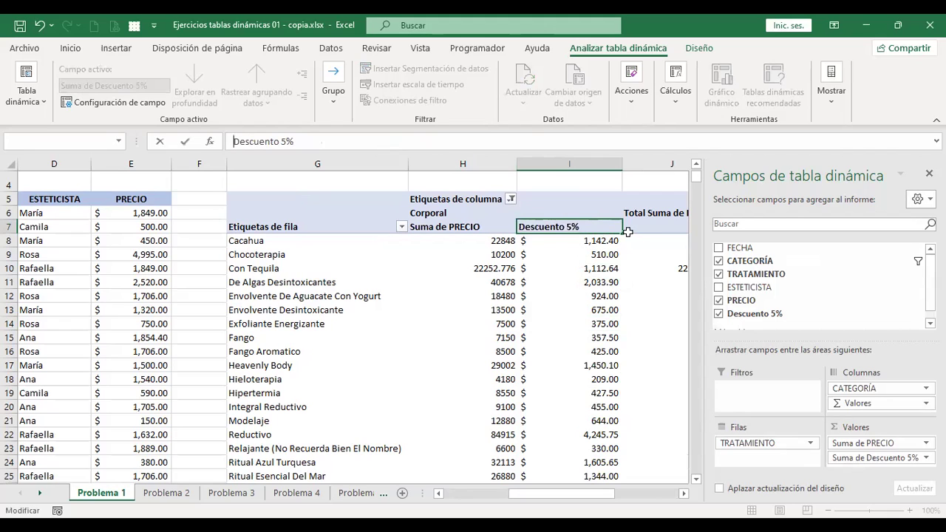
{"action": "key", "text": "Escape"}
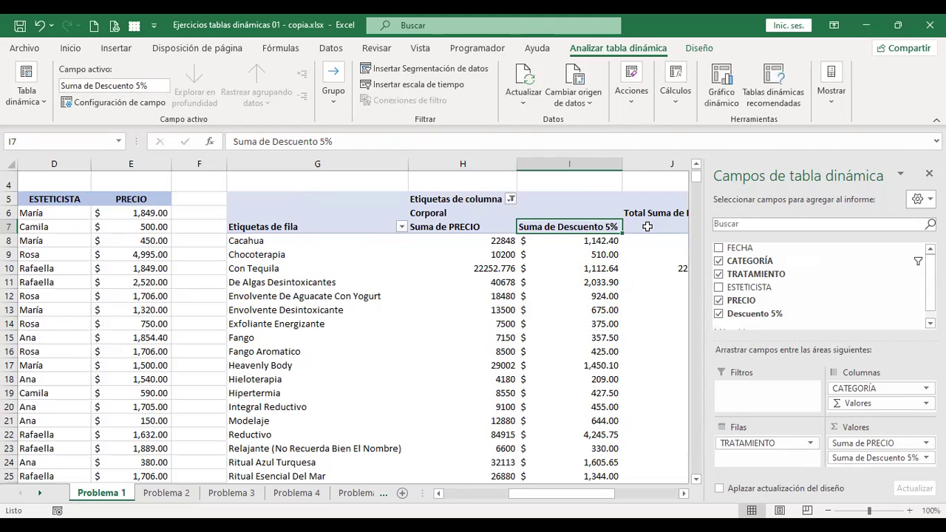
{"action": "left_click", "coordinate": [674, 103]}
{"action": "left_click", "coordinate": [707, 170]}
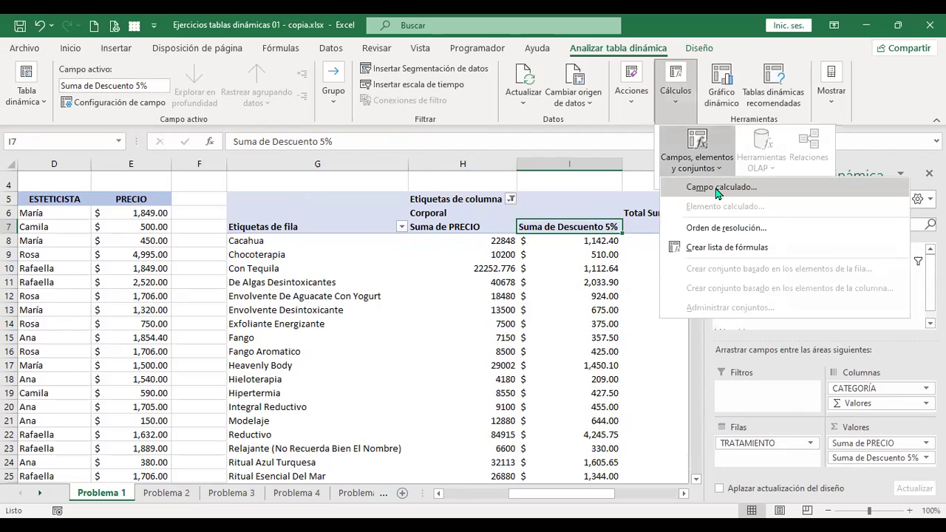
{"action": "left_click", "coordinate": [717, 190]}
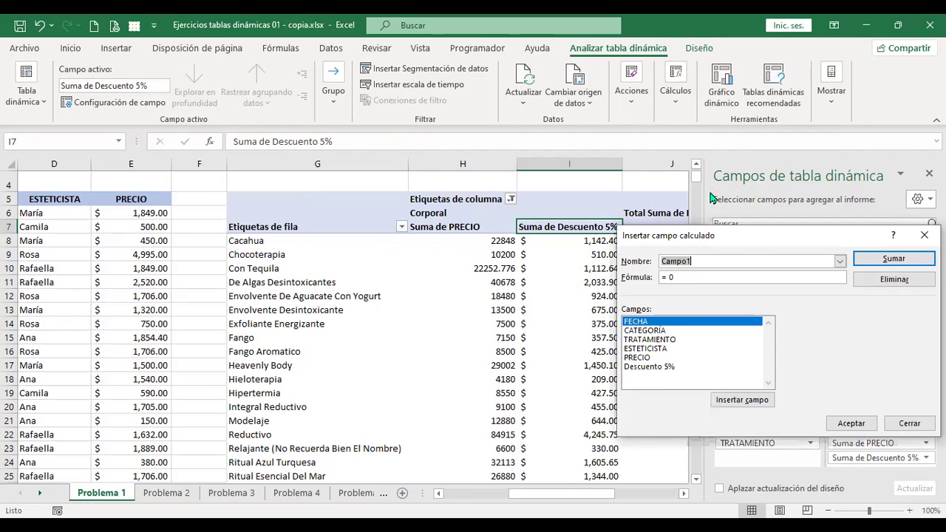
{"action": "left_click", "coordinate": [659, 368]}
{"action": "double_click", "coordinate": [659, 367]}
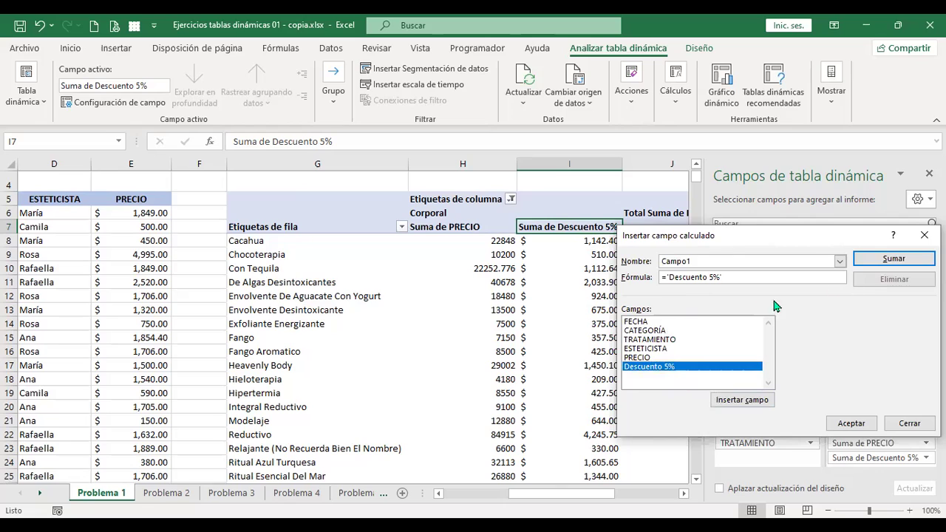
{"action": "left_click", "coordinate": [911, 426]}
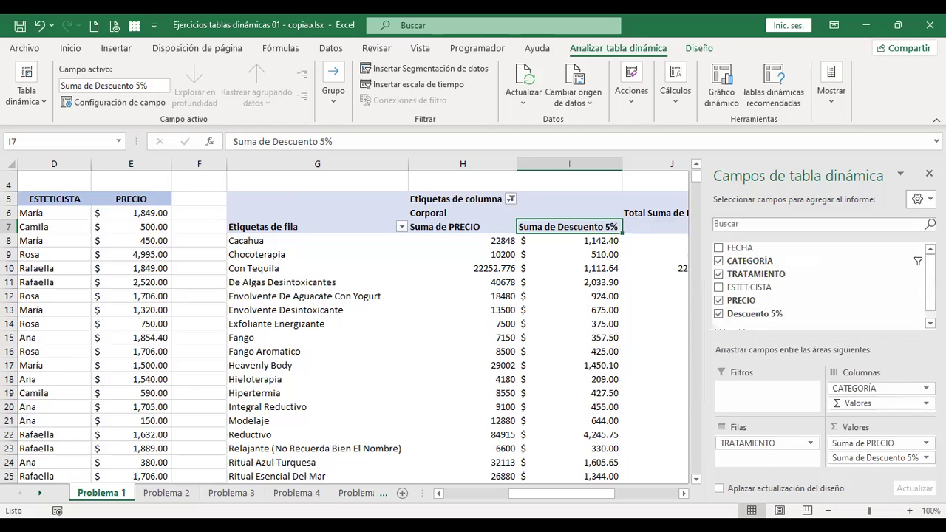
Look up Cacahua's Descuento 5% value and its 22848 Suma de PRECIO in the pivot
{"action": "left_click", "coordinate": [924, 459]}
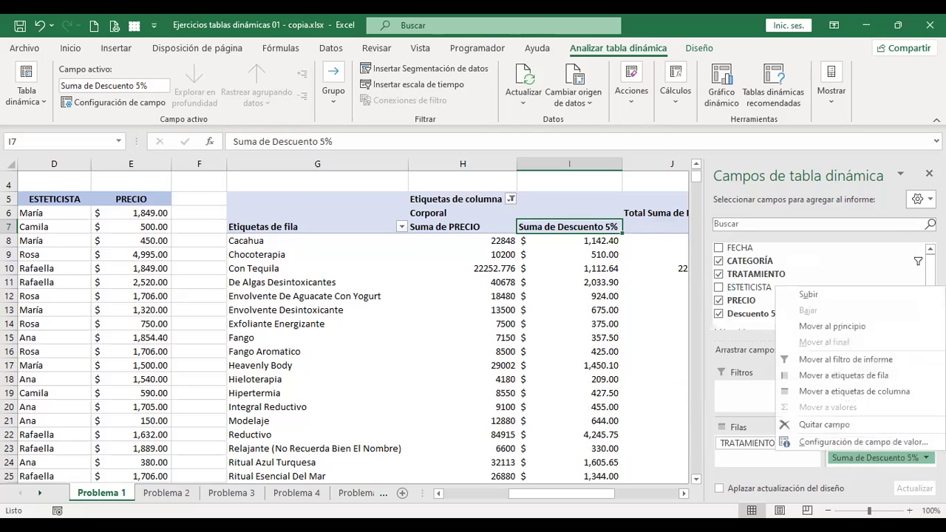
{"action": "left_click", "coordinate": [924, 458]}
{"action": "left_click", "coordinate": [598, 239]}
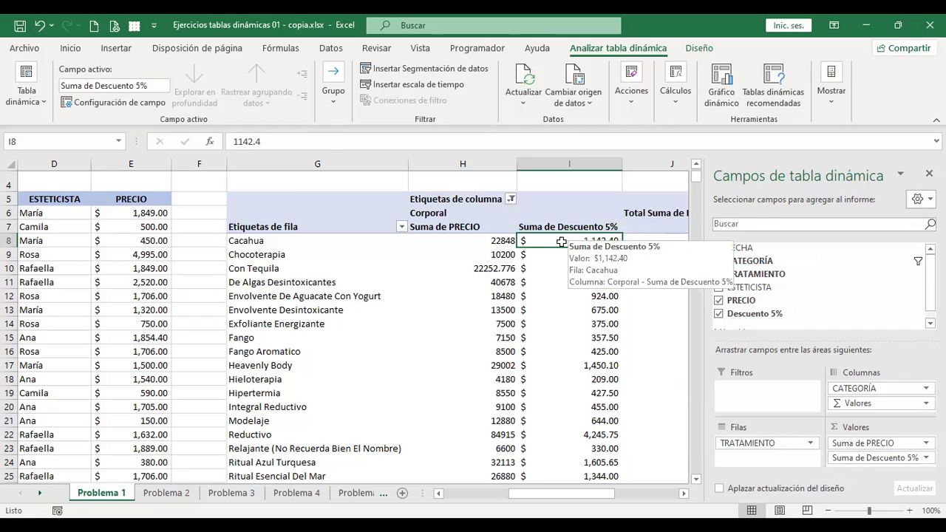
{"action": "mouse_move", "coordinate": [559, 242]}
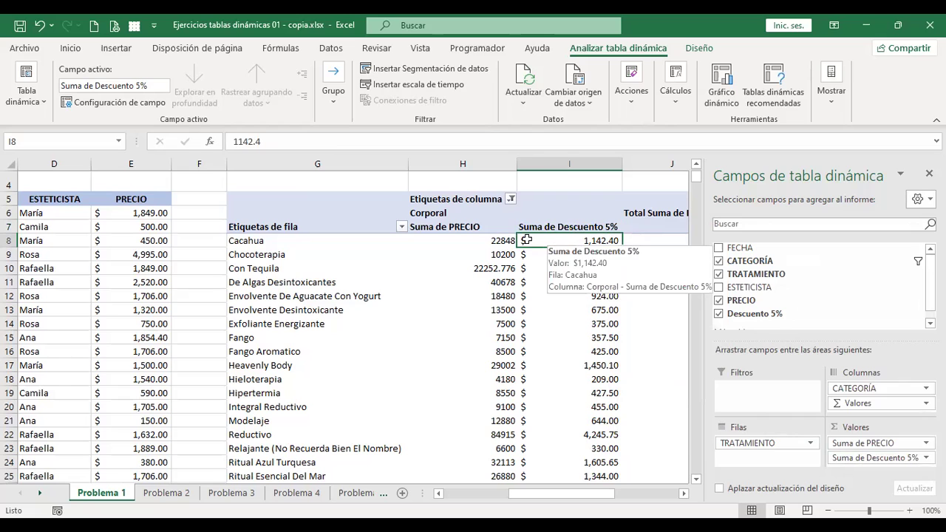
{"action": "left_click", "coordinate": [491, 240]}
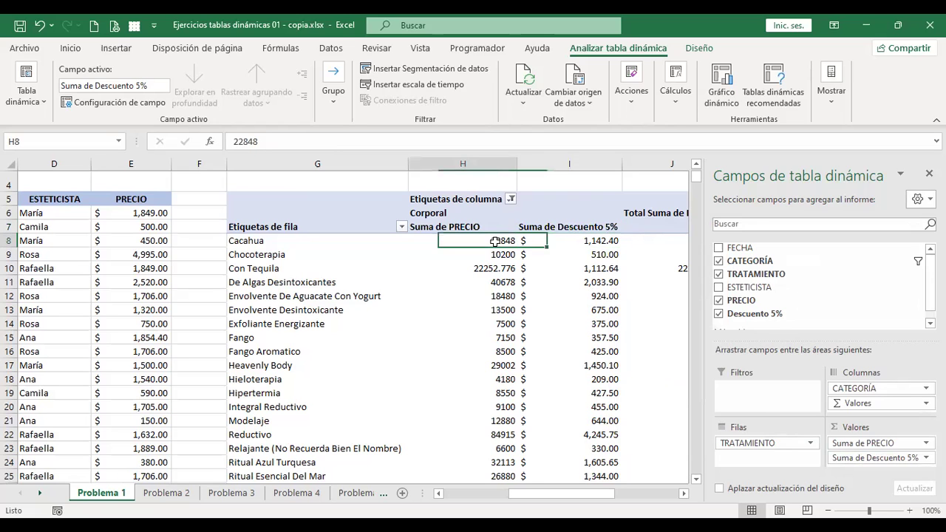
{"action": "mouse_move", "coordinate": [496, 238]}
Start the check formula +22848*0.05 in cell I3
{"action": "left_click", "coordinate": [619, 185]}
{"action": "scroll", "coordinate": [621, 190], "scroll_direction": "up", "scroll_amount": 1}
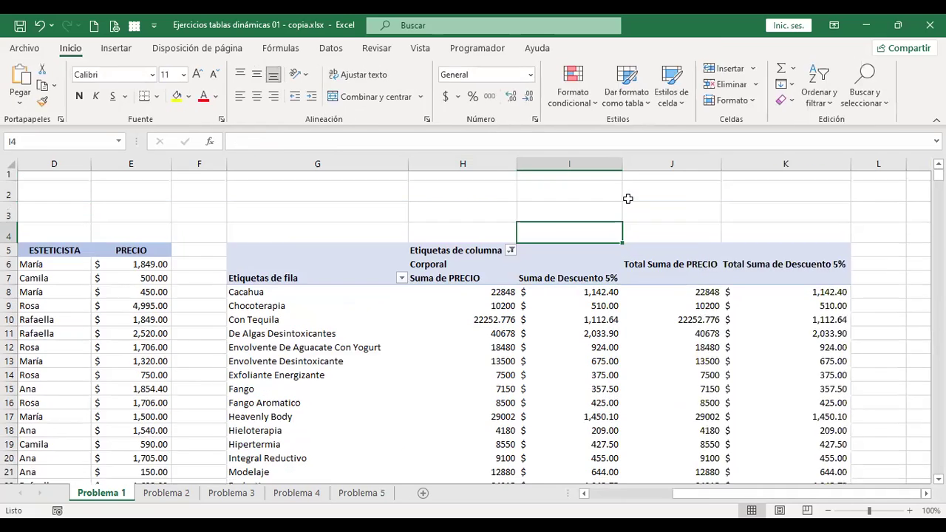
{"action": "left_click", "coordinate": [560, 220]}
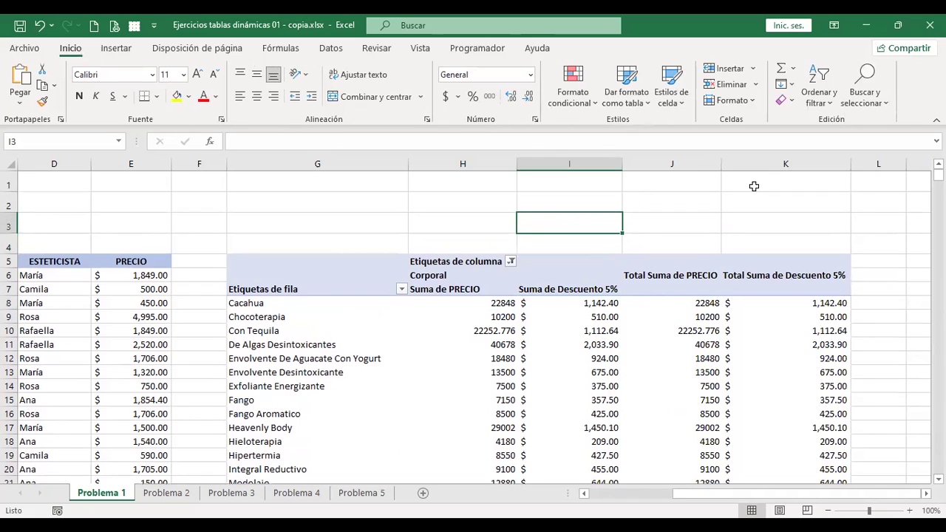
{"action": "type", "text": "+"}
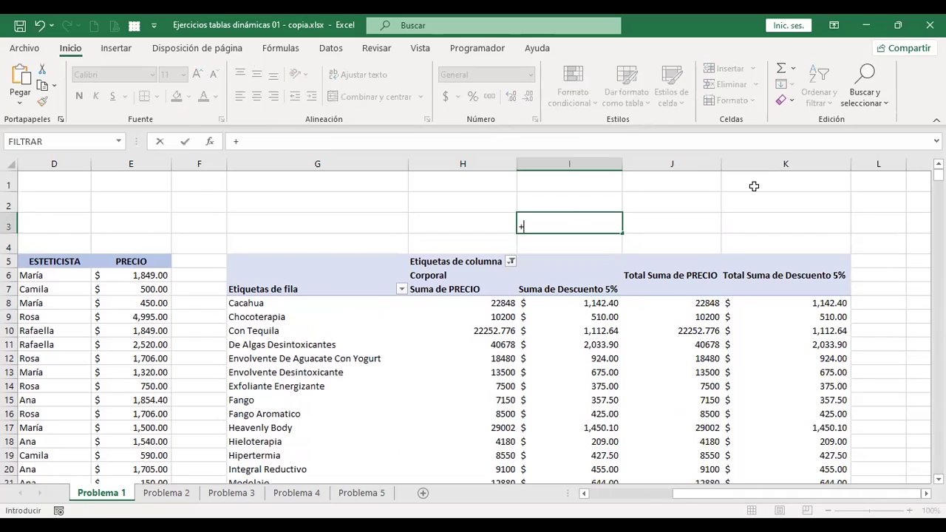
{"action": "type", "text": "22848"}
{"action": "type", "text": "*0.05"}
Enter the I3 check (1142.4), compare it with Cacahua's pivot discount, then clear I3
{"action": "key", "text": "Return"}
{"action": "key", "text": "Up"}
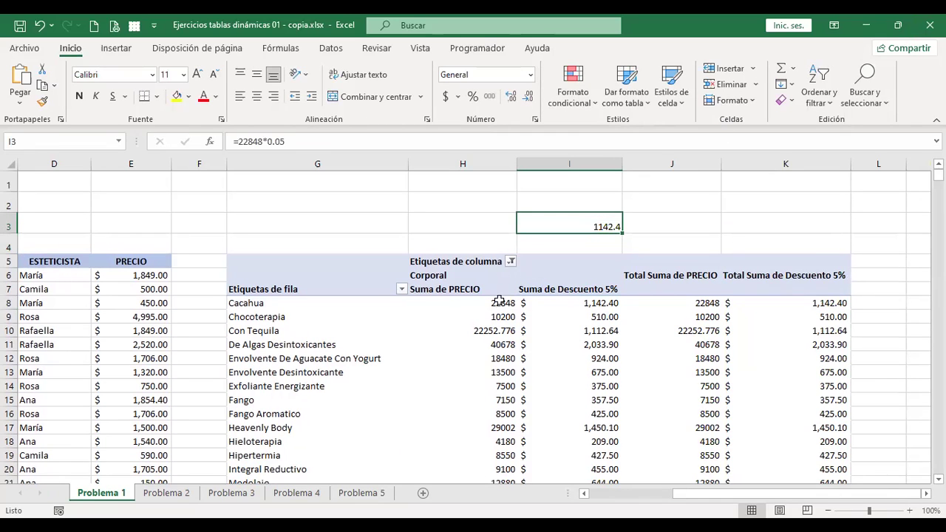
{"action": "left_click", "coordinate": [574, 301]}
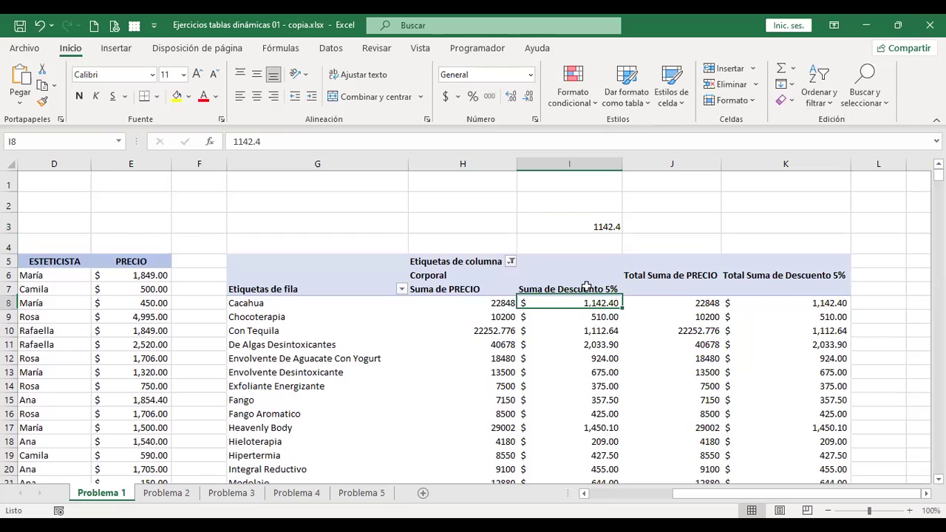
{"action": "left_click", "coordinate": [602, 224]}
{"action": "key", "text": "Delete"}
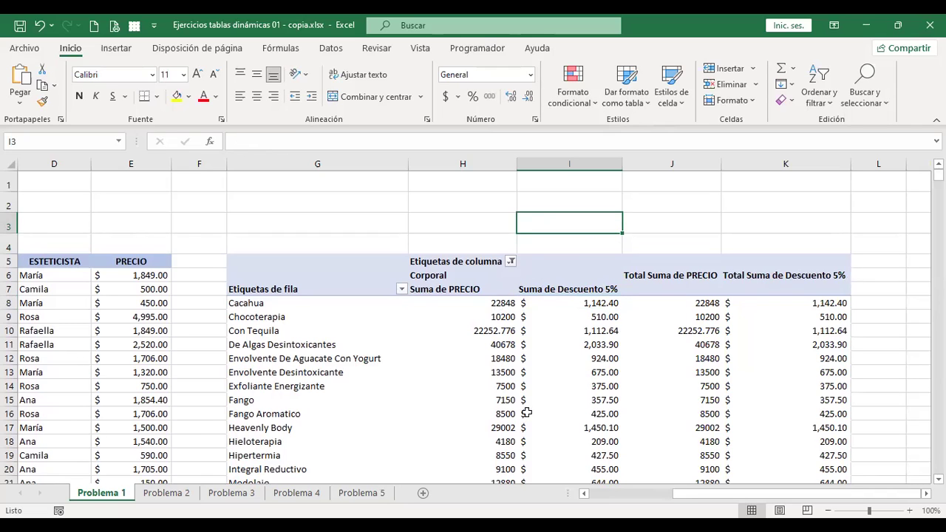
Select Suma de PRECIO values inside the pivot and show the Analizar tabla dinámica tools
{"action": "left_click", "coordinate": [586, 303]}
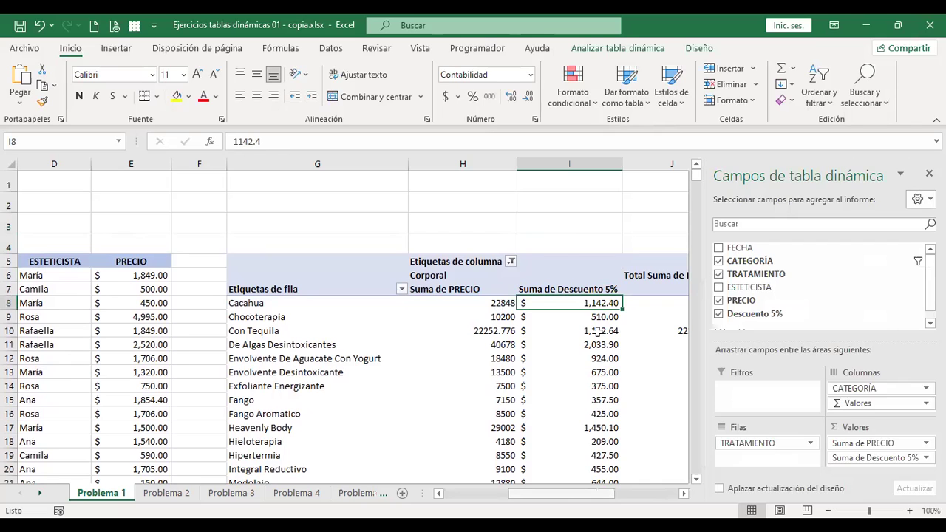
{"action": "scroll", "coordinate": [425, 310], "scroll_direction": "right", "scroll_amount": 2}
{"action": "left_click", "coordinate": [335, 303]}
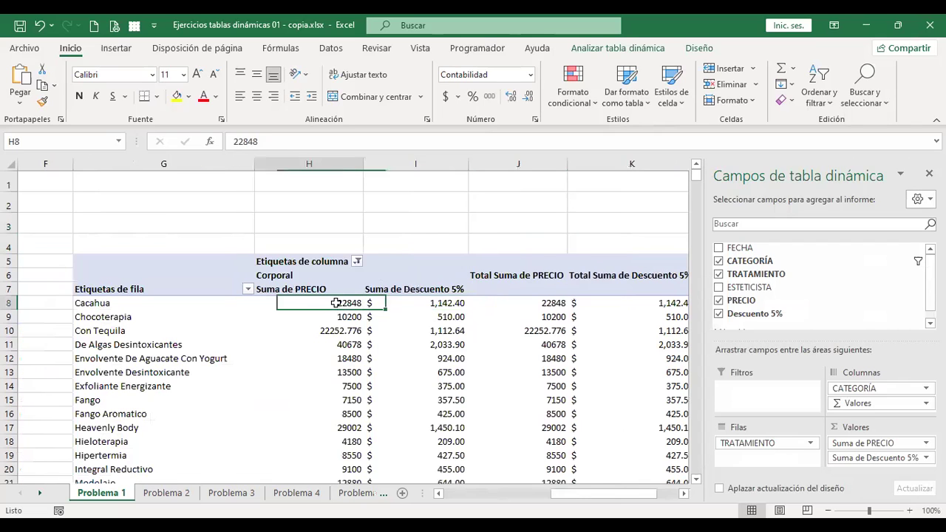
{"action": "scroll", "coordinate": [691, 507], "scroll_direction": "right", "scroll_amount": 2}
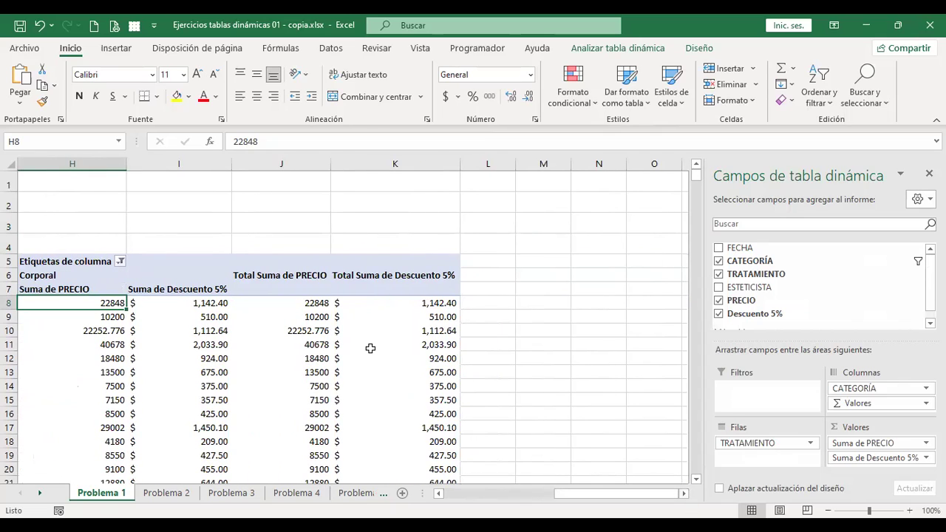
{"action": "scroll", "coordinate": [321, 316], "scroll_direction": "down", "scroll_amount": 1}
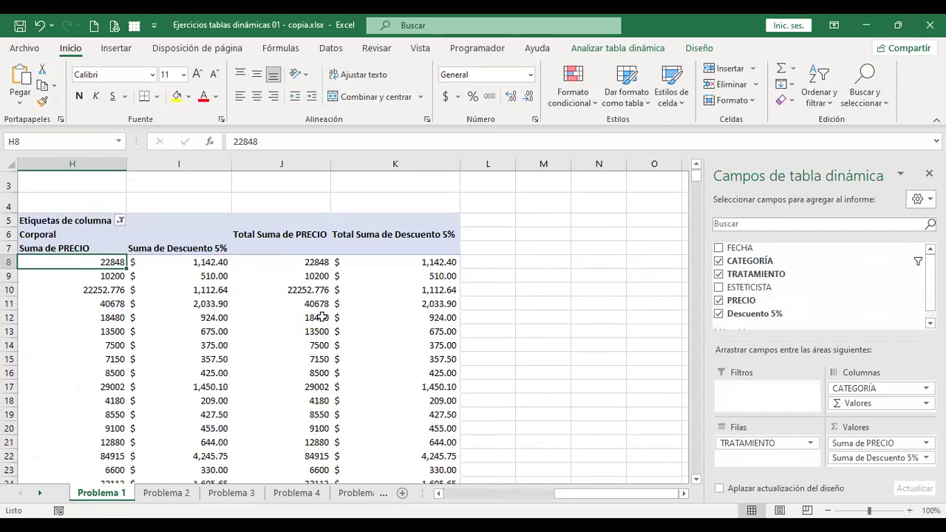
{"action": "scroll", "coordinate": [265, 327], "scroll_direction": "up", "scroll_amount": 1}
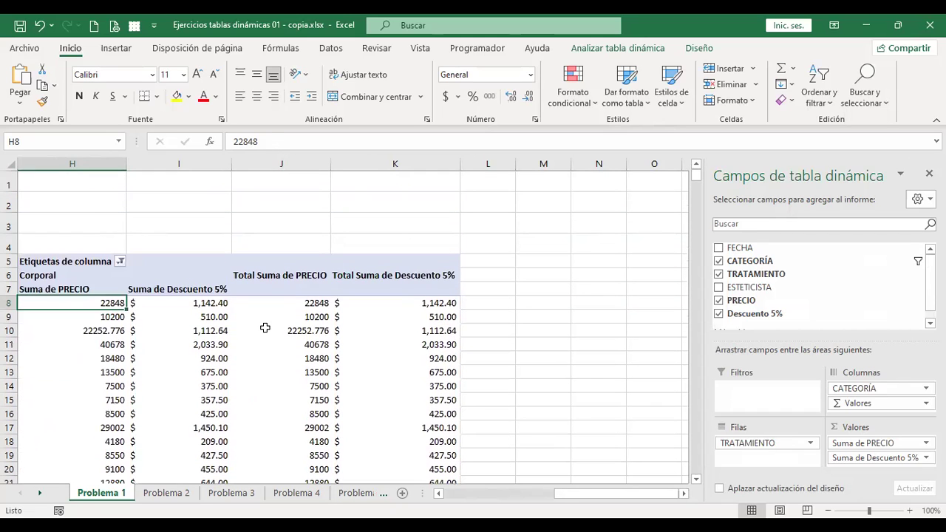
{"action": "left_click", "coordinate": [265, 327]}
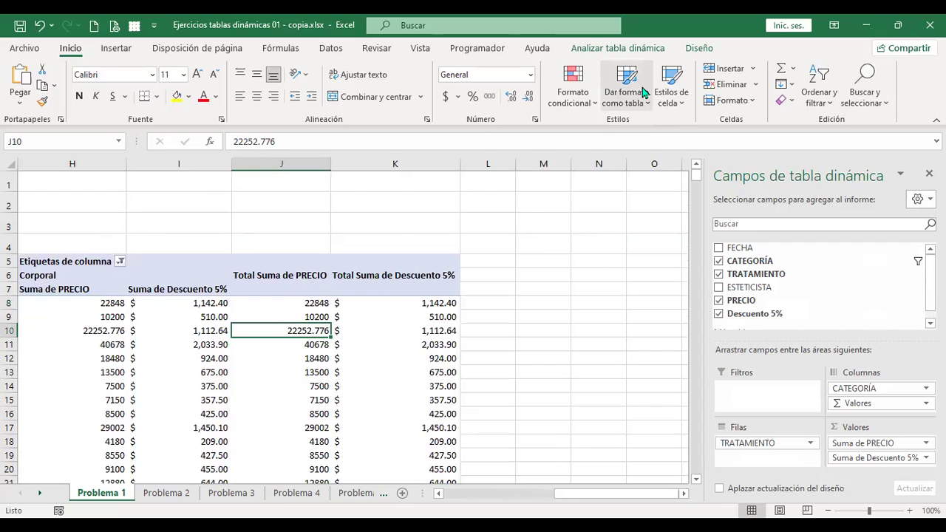
{"action": "left_click", "coordinate": [634, 48]}
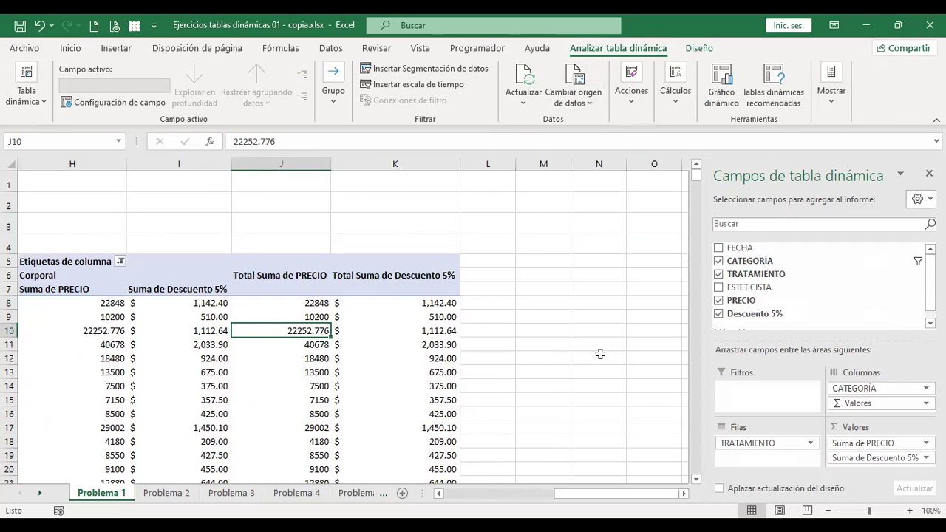
Return to the top of the sheet and review the pivot's PRECIO and Descuento 5% values
{"action": "key", "text": "ctrl+Home"}
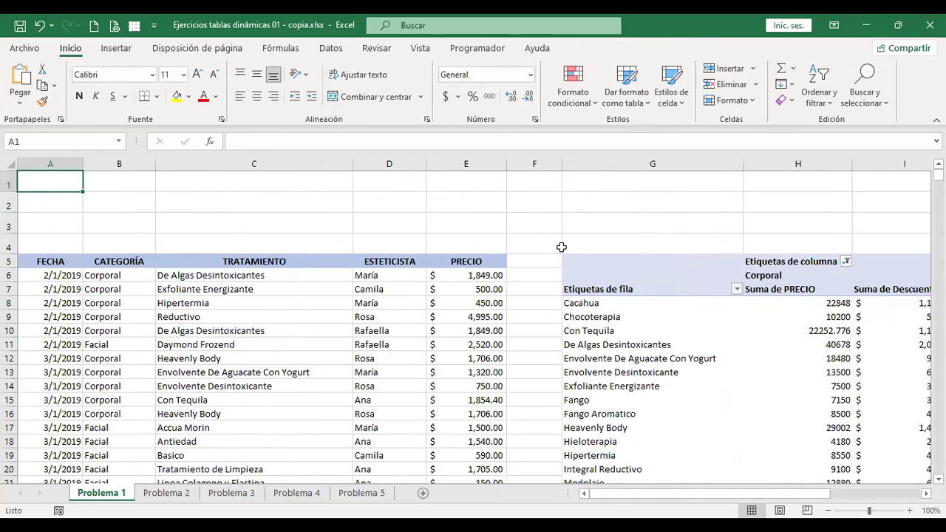
{"action": "left_click", "coordinate": [630, 317]}
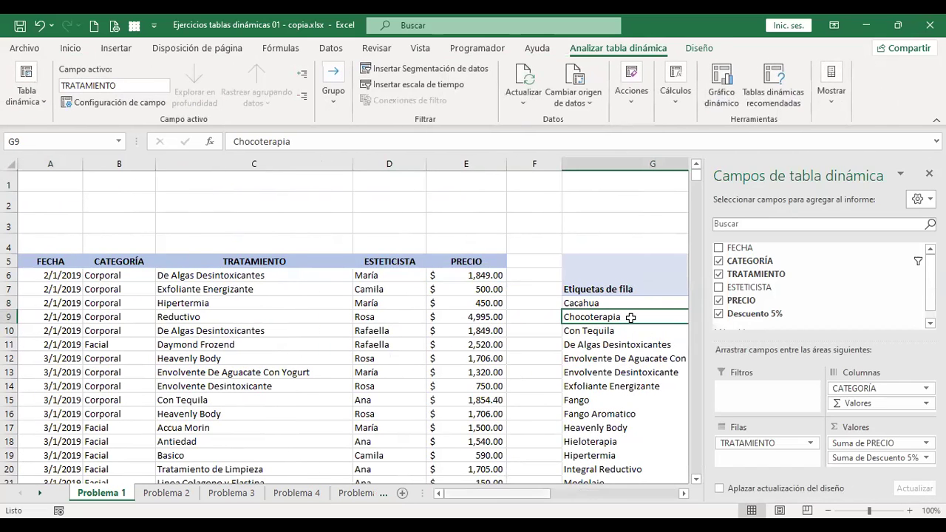
{"action": "scroll", "coordinate": [630, 317], "scroll_direction": "right", "scroll_amount": 3}
{"action": "scroll", "coordinate": [629, 317], "scroll_direction": "right", "scroll_amount": 1}
{"action": "scroll", "coordinate": [629, 317], "scroll_direction": "right", "scroll_amount": 1}
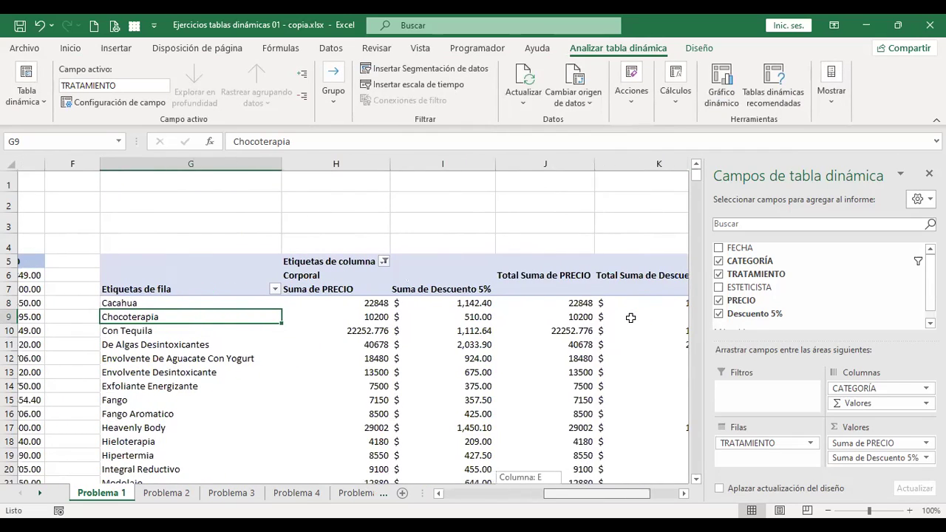
{"action": "scroll", "coordinate": [529, 376], "scroll_direction": "down", "scroll_amount": 1}
{"action": "scroll", "coordinate": [529, 376], "scroll_direction": "down", "scroll_amount": 5}
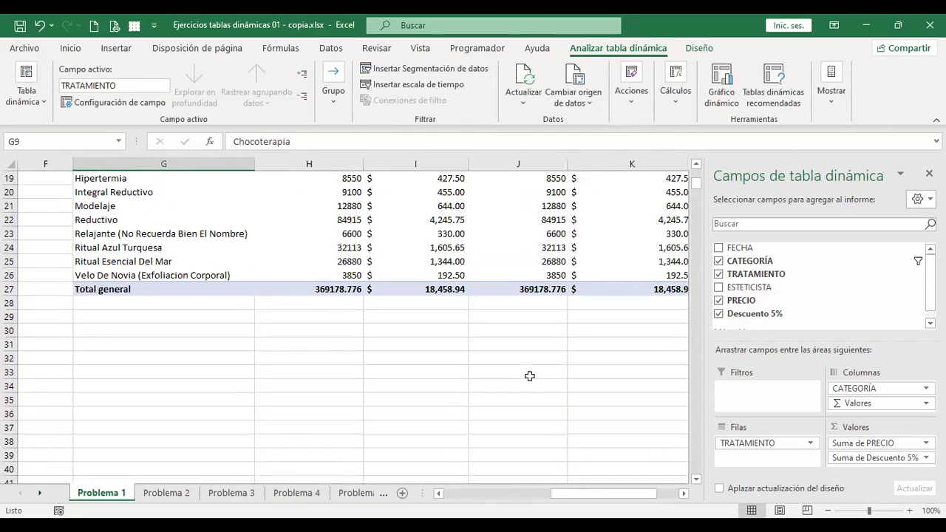
{"action": "scroll", "coordinate": [530, 376], "scroll_direction": "up", "scroll_amount": 1}
{"action": "scroll", "coordinate": [529, 376], "scroll_direction": "up", "scroll_amount": 5}
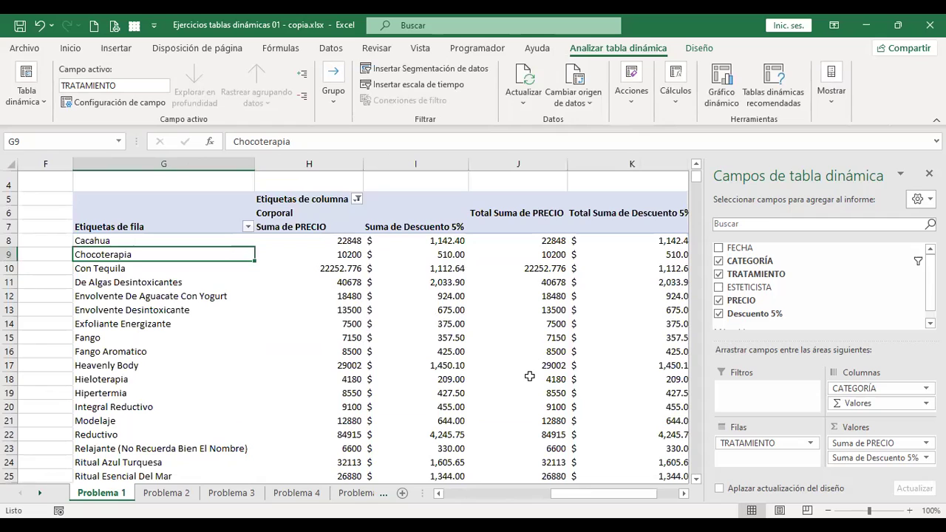
{"action": "scroll", "coordinate": [529, 376], "scroll_direction": "up", "scroll_amount": 1}
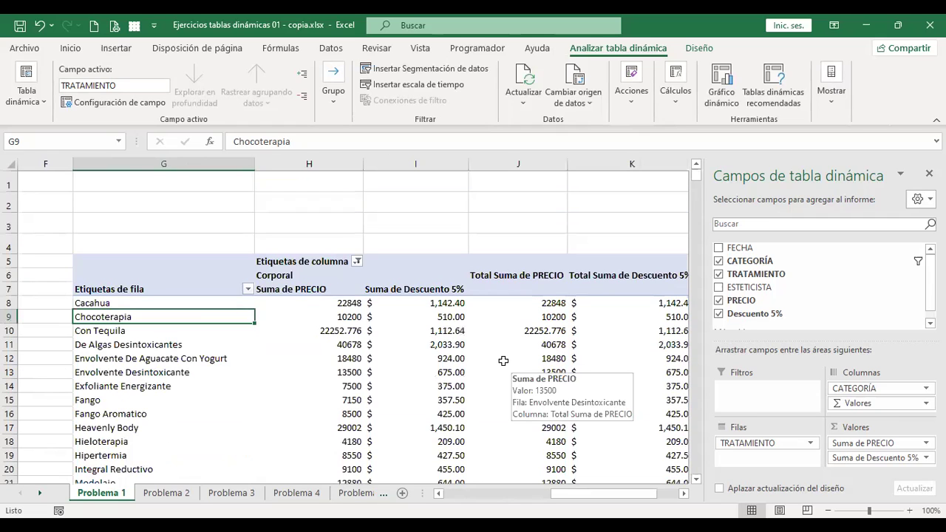
{"action": "left_click", "coordinate": [346, 303]}
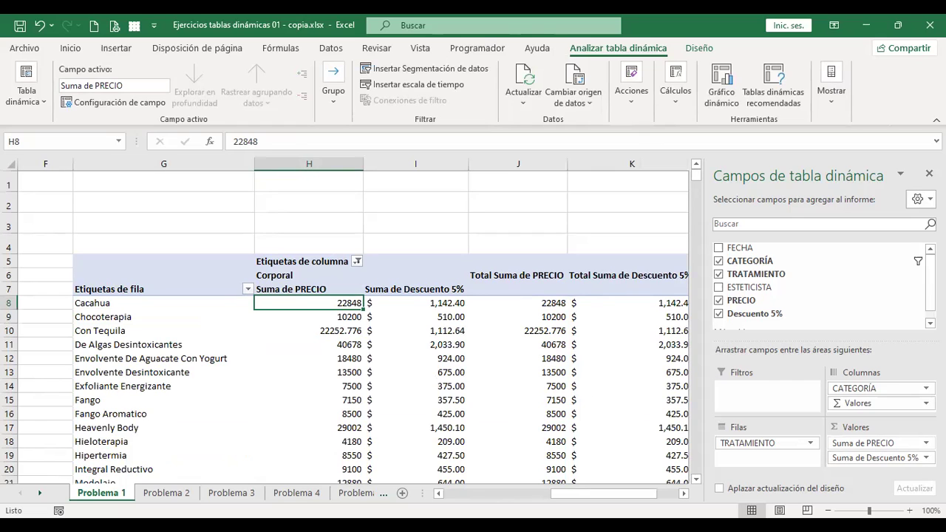
{"action": "left_click", "coordinate": [925, 442]}
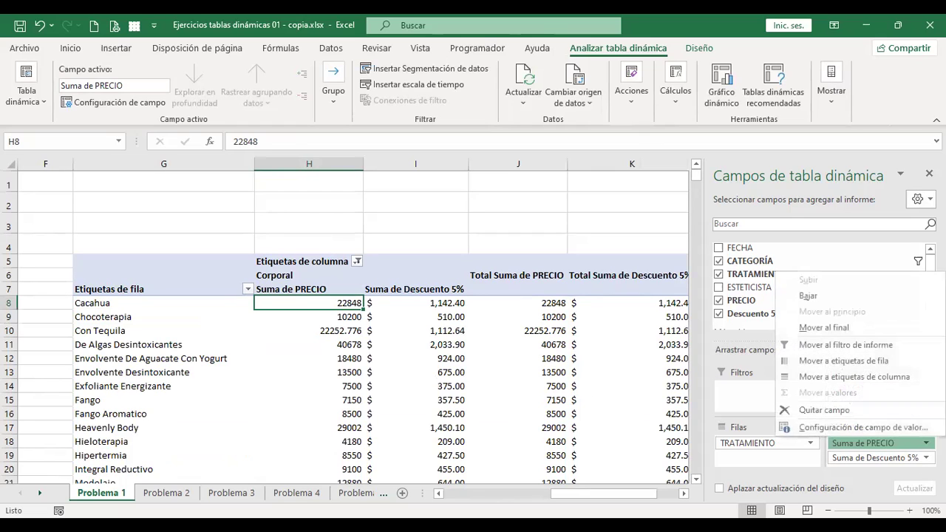
{"action": "left_click", "coordinate": [859, 431]}
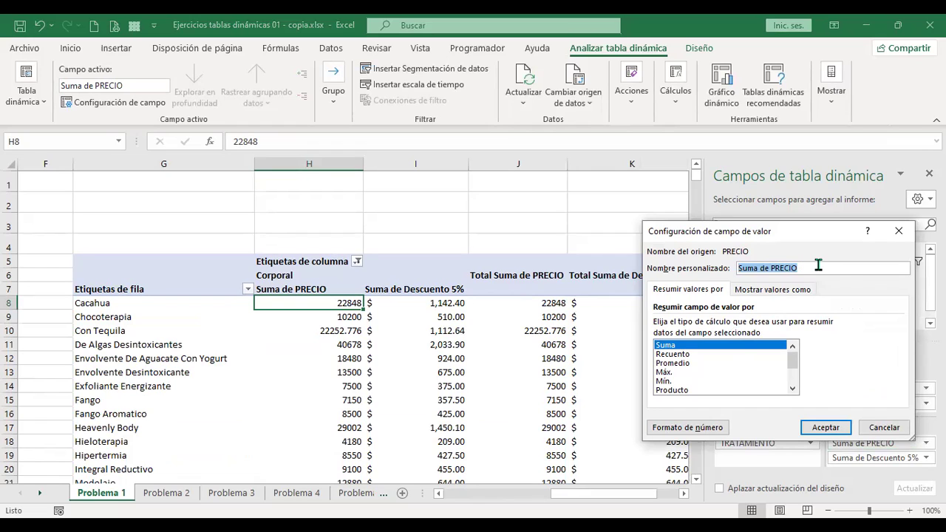
{"action": "key", "text": "Home"}
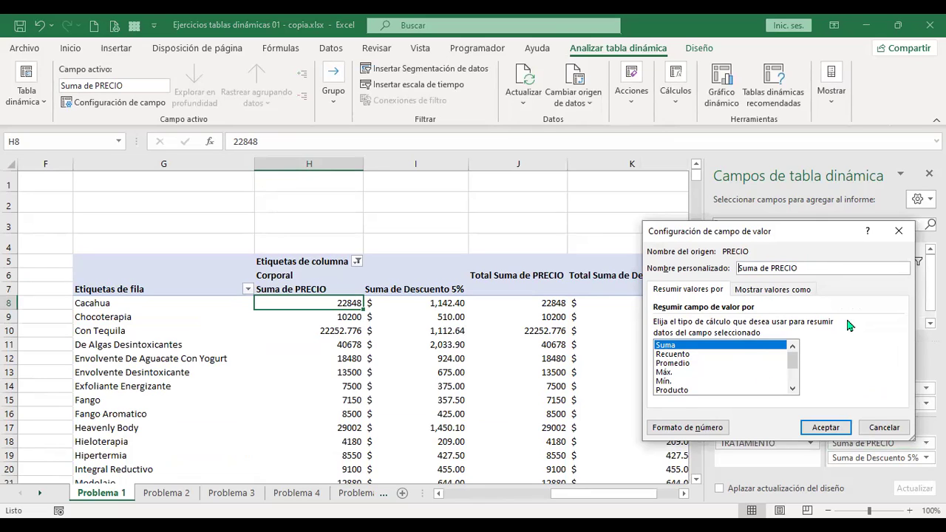
{"action": "key", "text": "Delete"}
{"action": "key", "text": "Delete"}
{"action": "key", "text": "Delete"}
{"action": "key", "text": "Delete"}
{"action": "key", "text": "Delete"}
{"action": "key", "text": "Delete"}
{"action": "key", "text": "Delete"}
{"action": "key", "text": "Delete"}
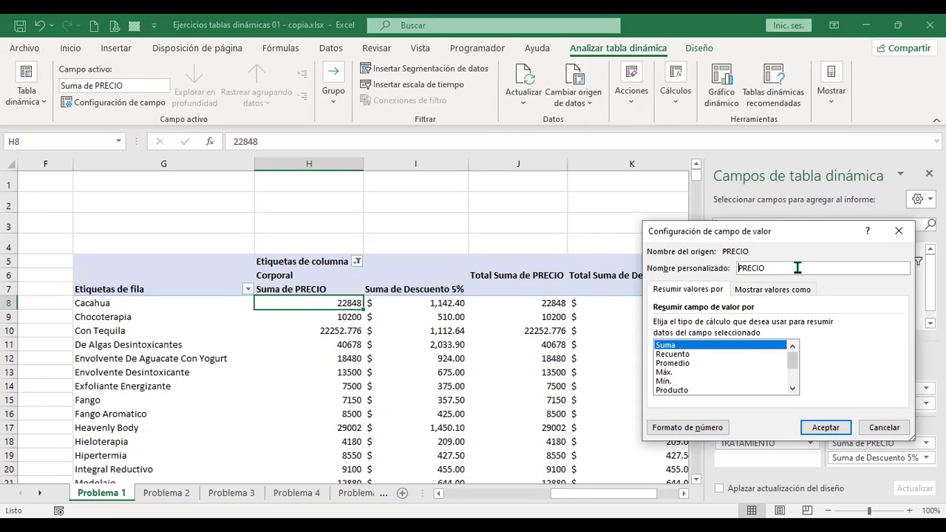
{"action": "left_click", "coordinate": [698, 433]}
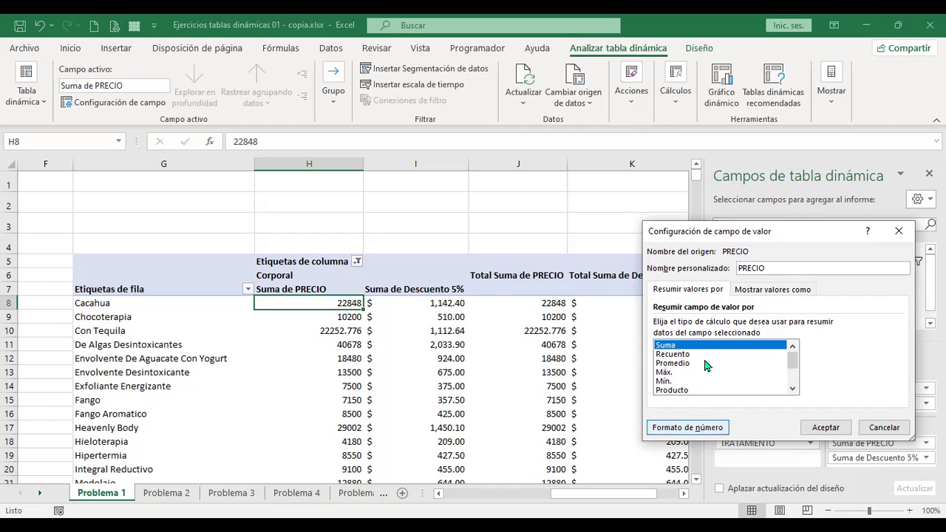
{"action": "left_click", "coordinate": [687, 427]}
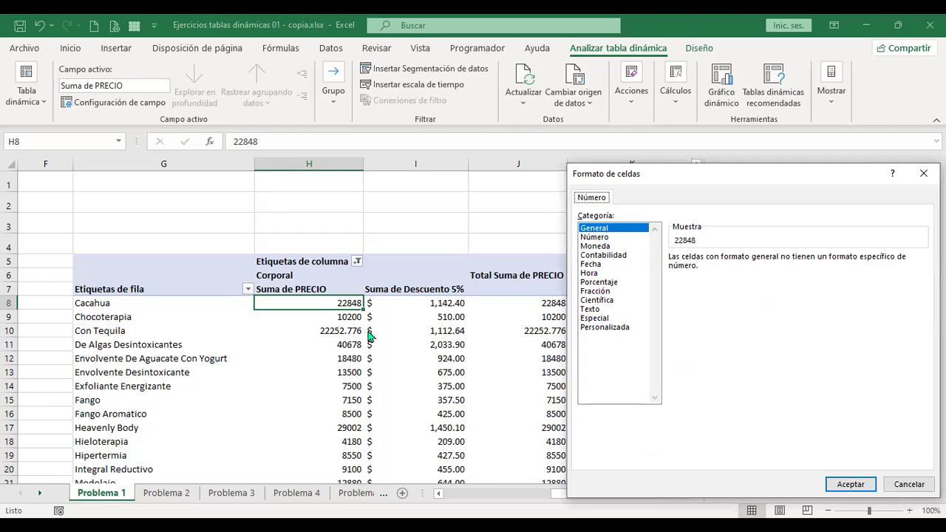
{"action": "left_click", "coordinate": [600, 256]}
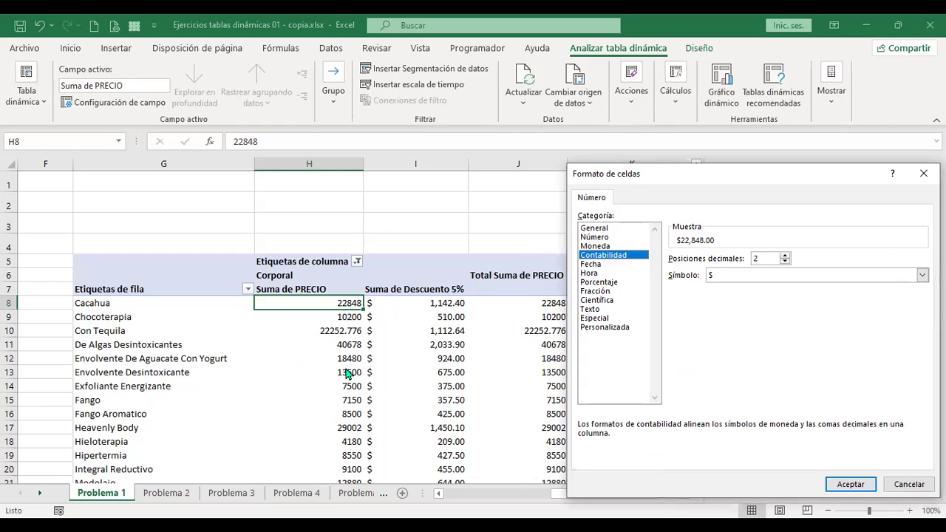
{"action": "left_click", "coordinate": [850, 486]}
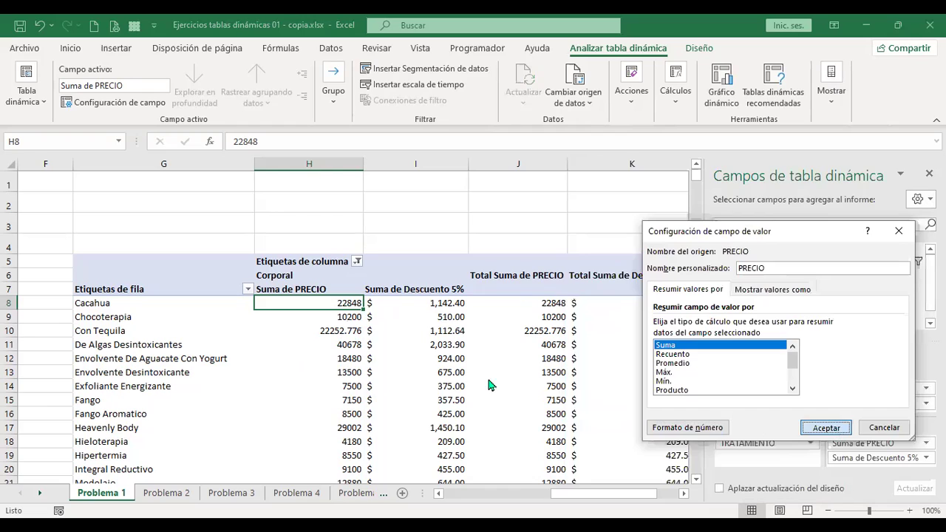
{"action": "key", "text": "Return"}
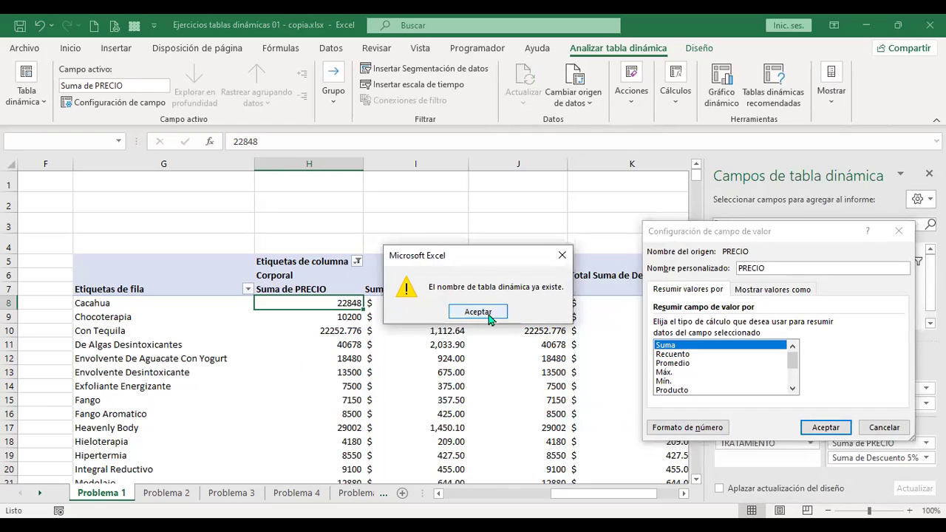
{"action": "left_click", "coordinate": [489, 312]}
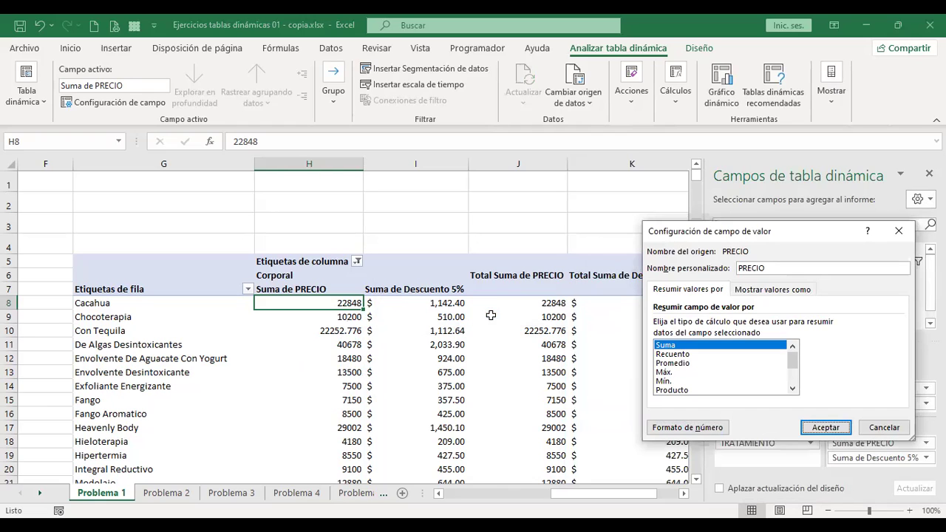
{"action": "left_click", "coordinate": [520, 279]}
{"action": "left_click", "coordinate": [284, 278]}
{"action": "left_click", "coordinate": [322, 317]}
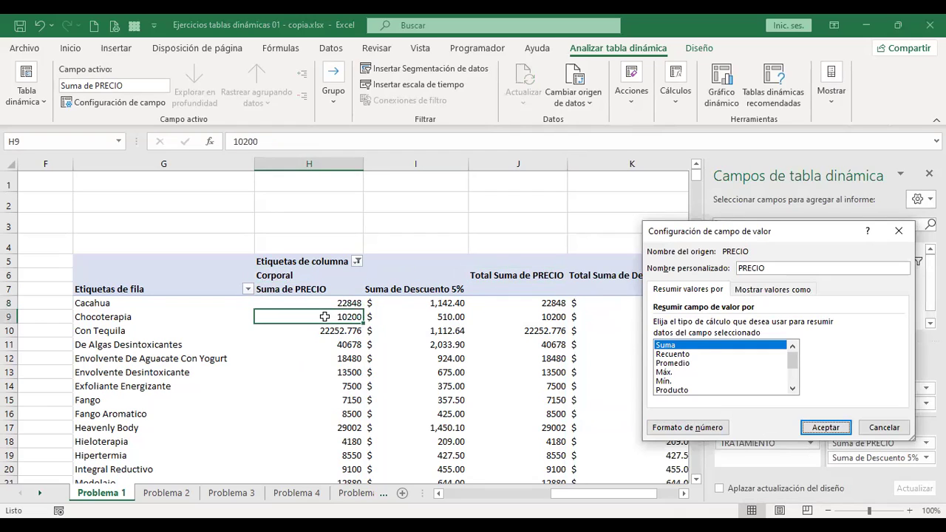
{"action": "left_click", "coordinate": [774, 291]}
{"action": "left_click", "coordinate": [691, 290]}
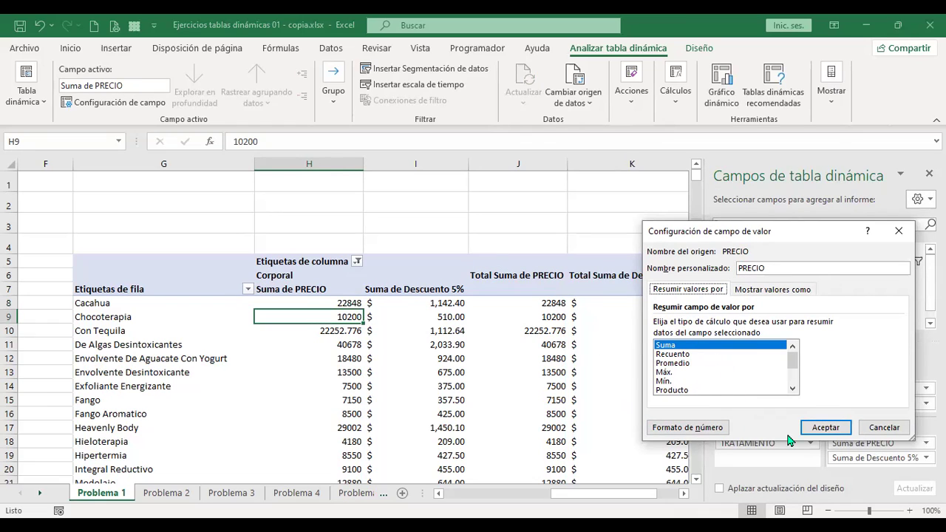
{"action": "left_click", "coordinate": [881, 429]}
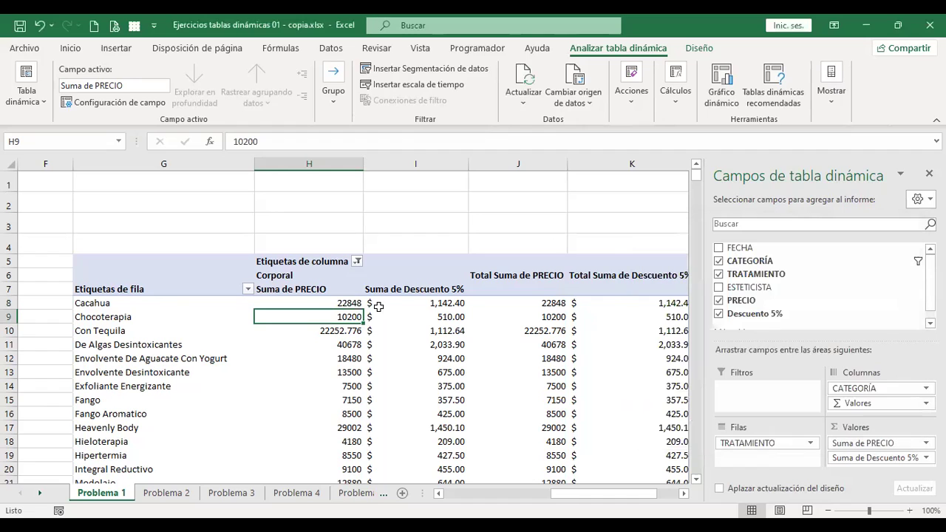
{"action": "left_click", "coordinate": [332, 302]}
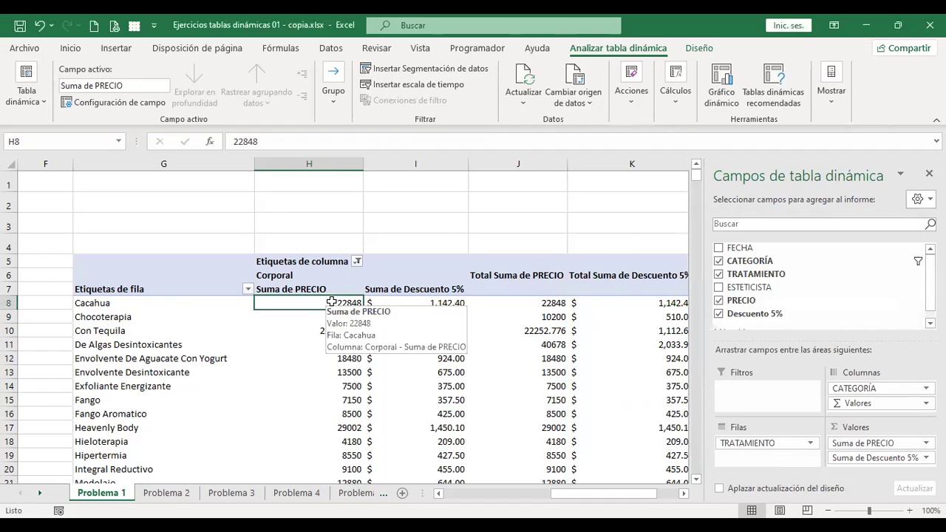
{"action": "key", "text": "ctrl+shift+Down"}
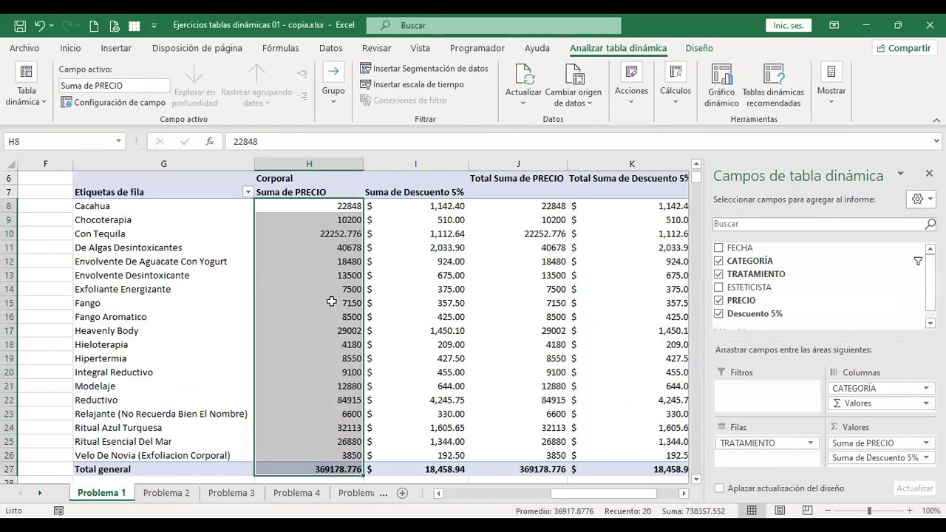
{"action": "scroll", "coordinate": [332, 302], "scroll_direction": "up", "scroll_amount": 2}
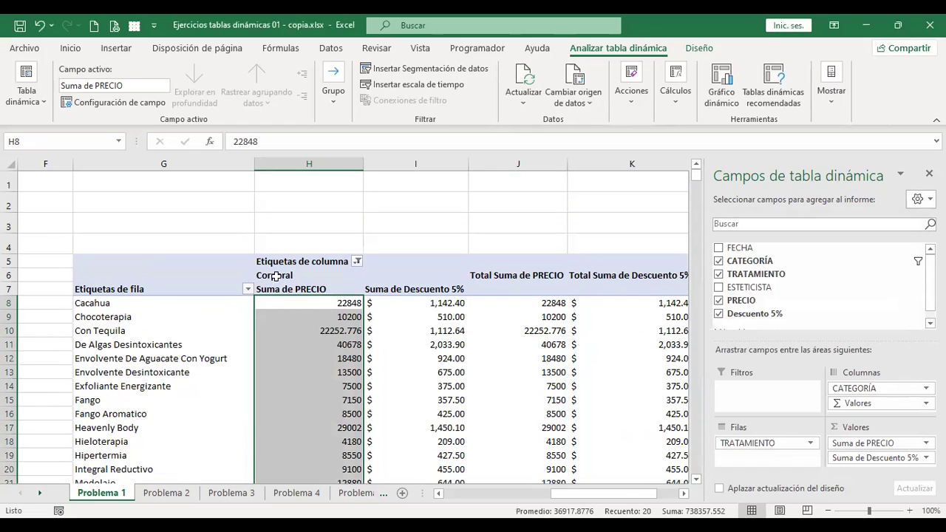
{"action": "left_click", "coordinate": [70, 48]}
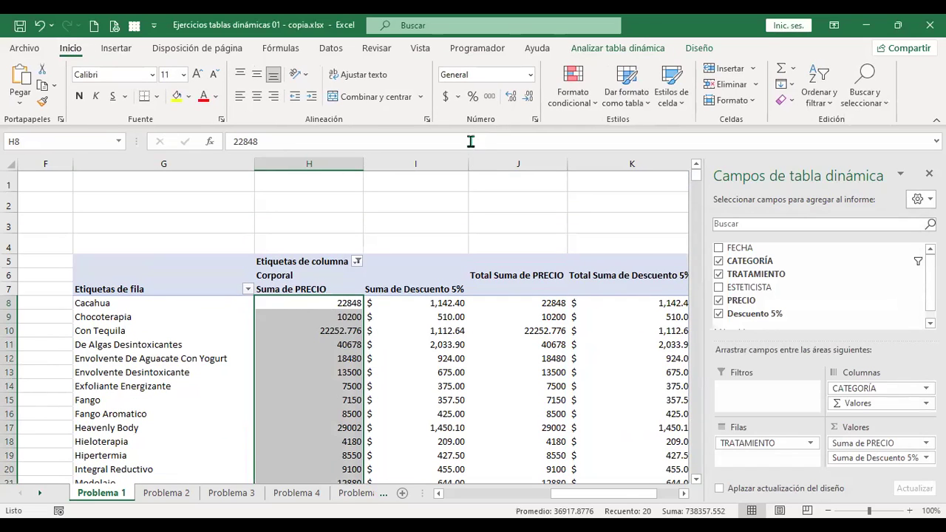
{"action": "left_click", "coordinate": [443, 100]}
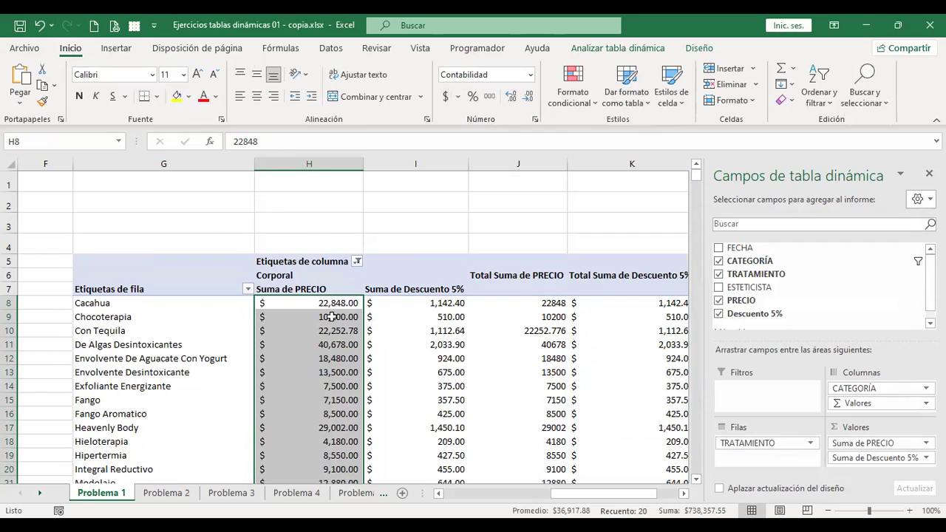
{"action": "mouse_move", "coordinate": [305, 303]}
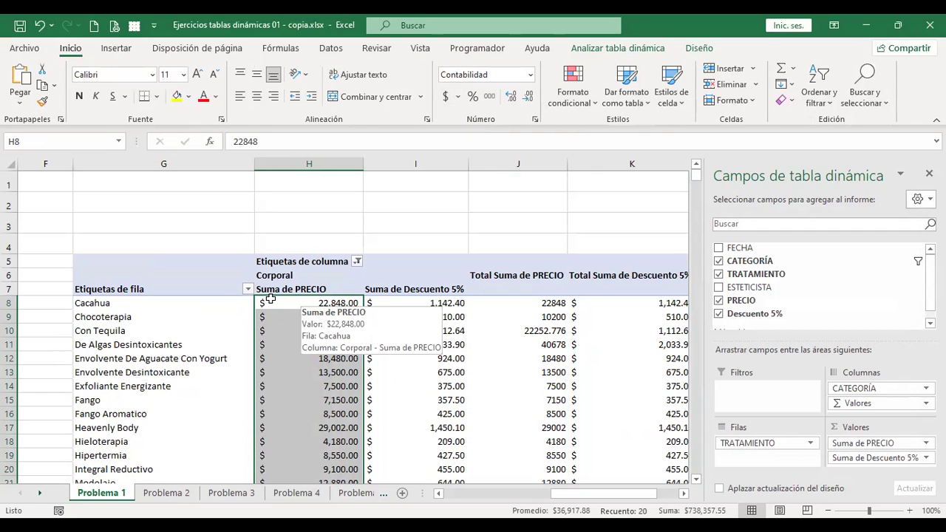
{"action": "scroll", "coordinate": [329, 406], "scroll_direction": "down", "scroll_amount": 7}
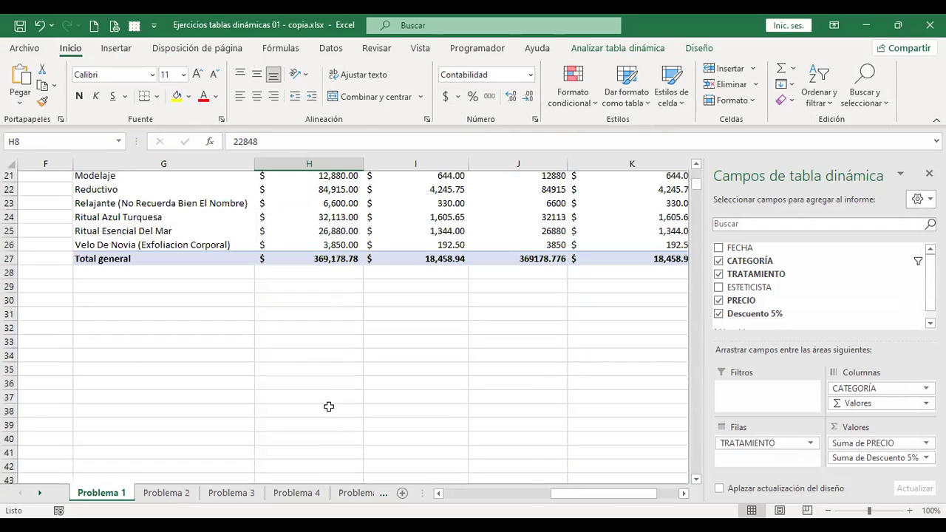
{"action": "scroll", "coordinate": [311, 388], "scroll_direction": "up", "scroll_amount": 4}
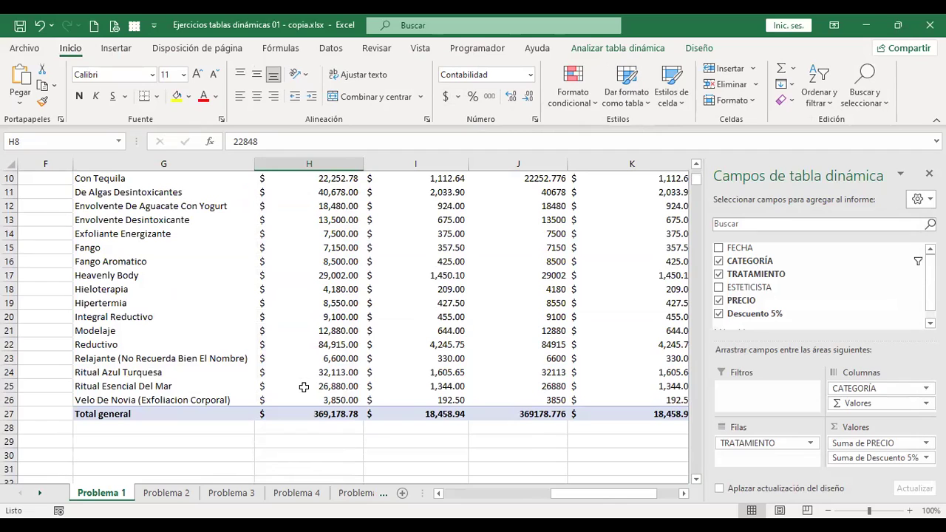
{"action": "mouse_move", "coordinate": [304, 387]}
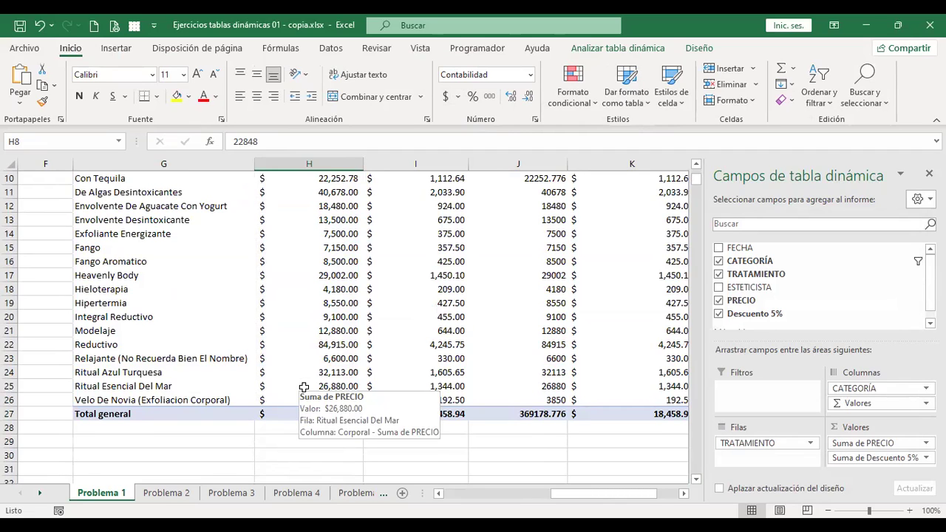
{"action": "scroll", "coordinate": [304, 387], "scroll_direction": "up", "scroll_amount": 3}
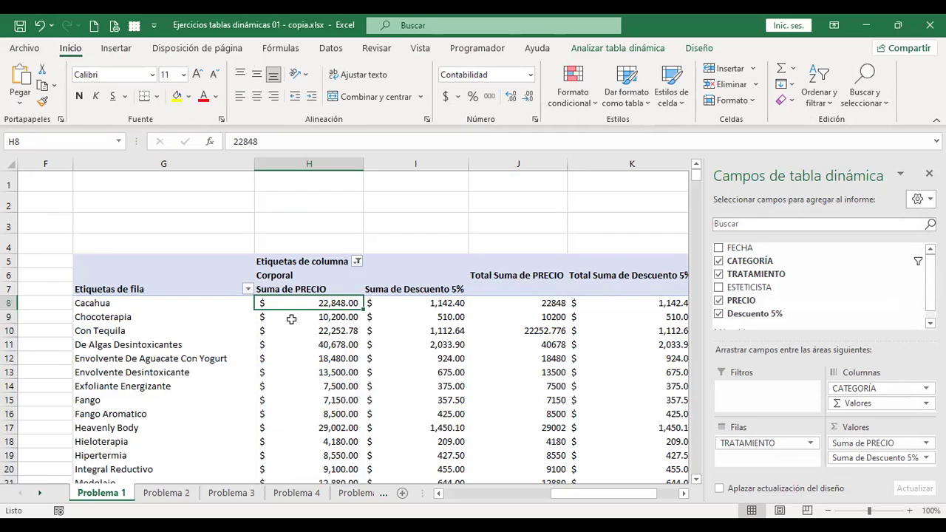
{"action": "left_click", "coordinate": [286, 344]}
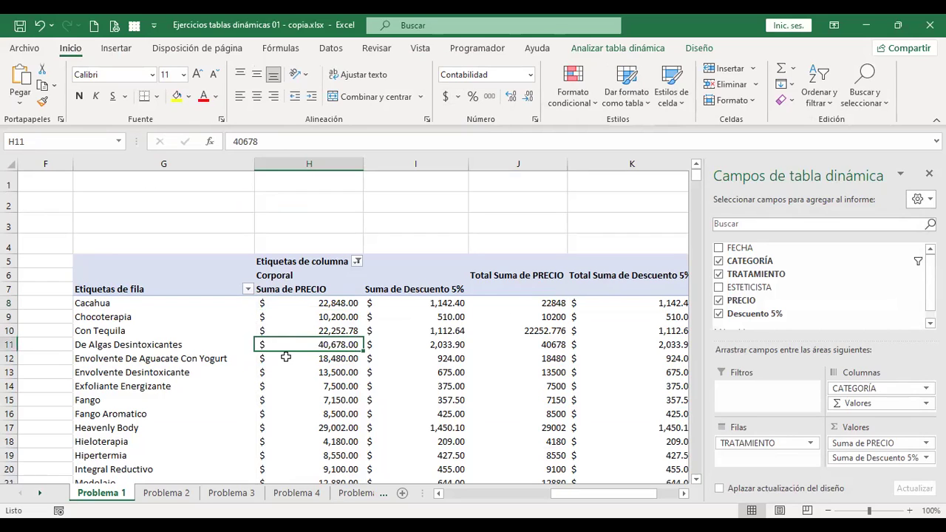
On Problema 2, insert a pivot table from A5:E542 placed at G5 on the same sheet
{"action": "mouse_move", "coordinate": [285, 357]}
{"action": "key", "text": "ctrl+Page_Down"}
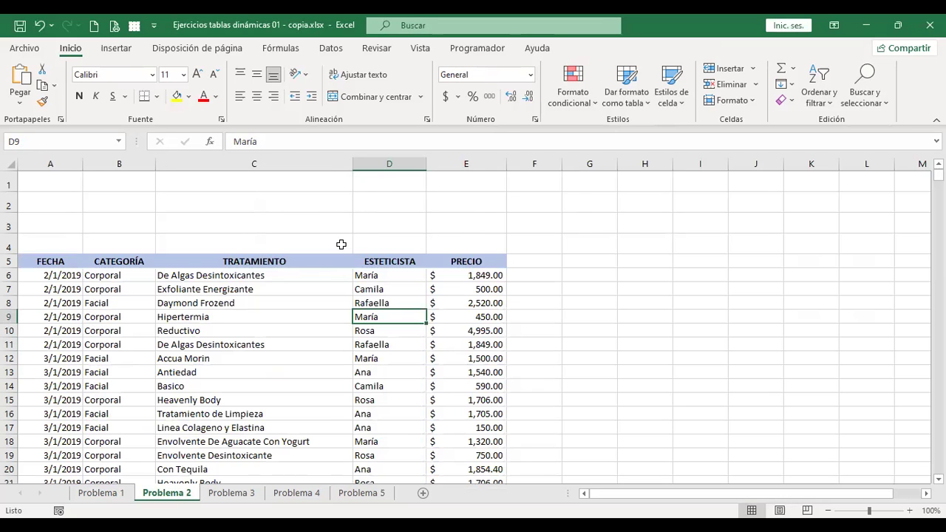
{"action": "left_click", "coordinate": [397, 276]}
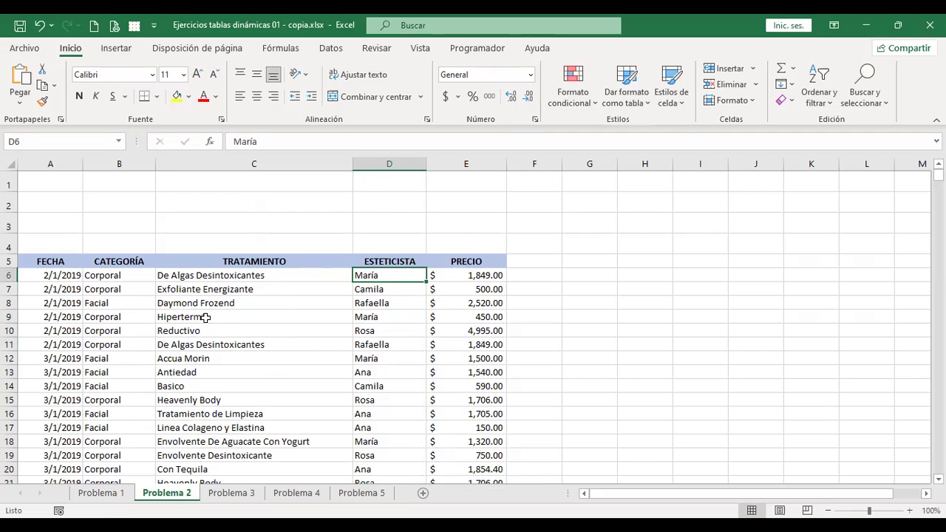
{"action": "left_click", "coordinate": [113, 50]}
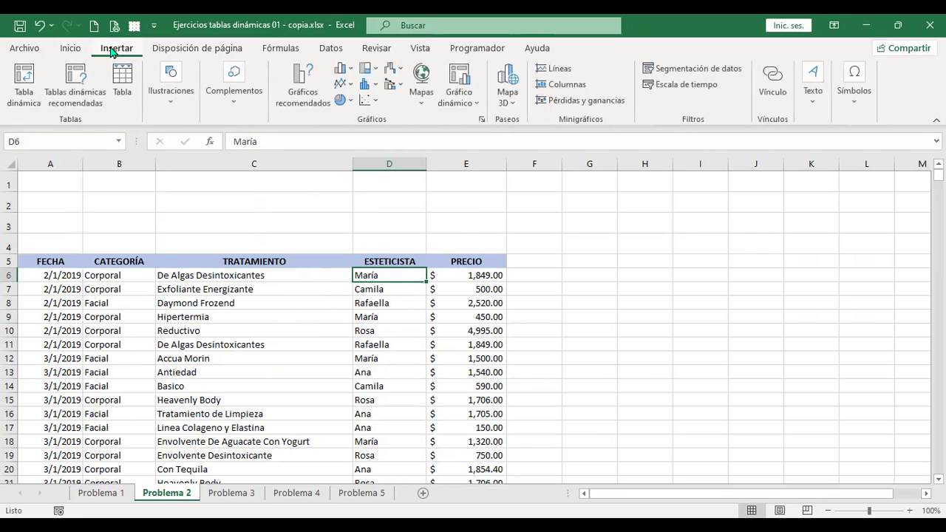
{"action": "left_click", "coordinate": [24, 85]}
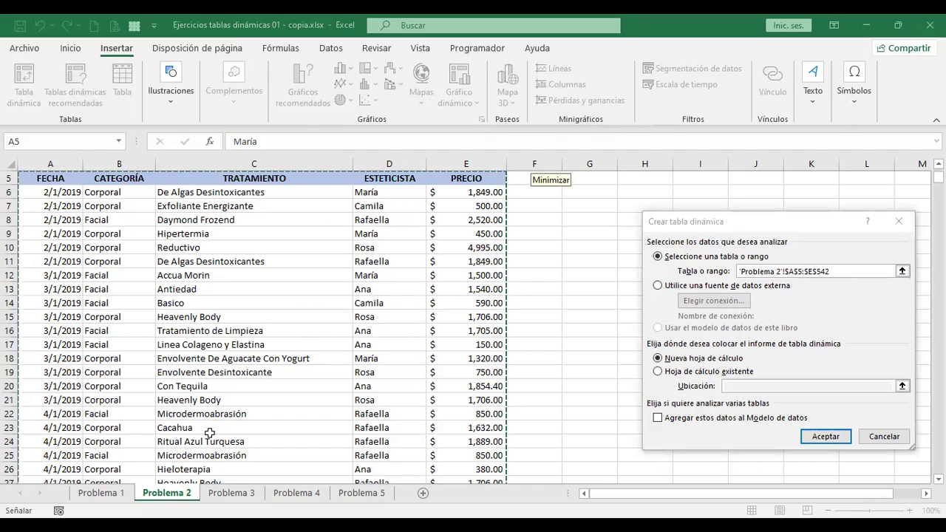
{"action": "scroll", "coordinate": [663, 379], "scroll_direction": "up", "scroll_amount": 1}
{"action": "scroll", "coordinate": [662, 378], "scroll_direction": "up", "scroll_amount": 1}
{"action": "left_click", "coordinate": [658, 371]}
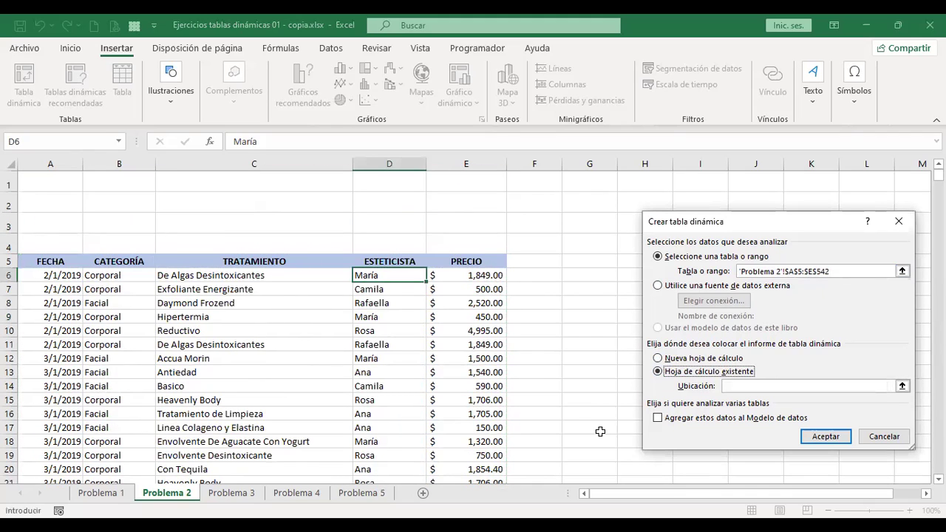
{"action": "left_click", "coordinate": [580, 259]}
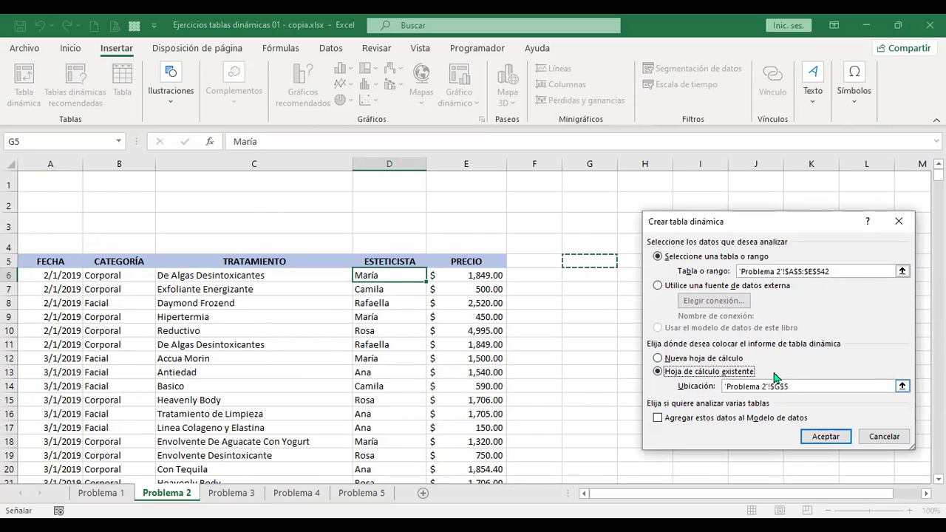
{"action": "left_click", "coordinate": [826, 437]}
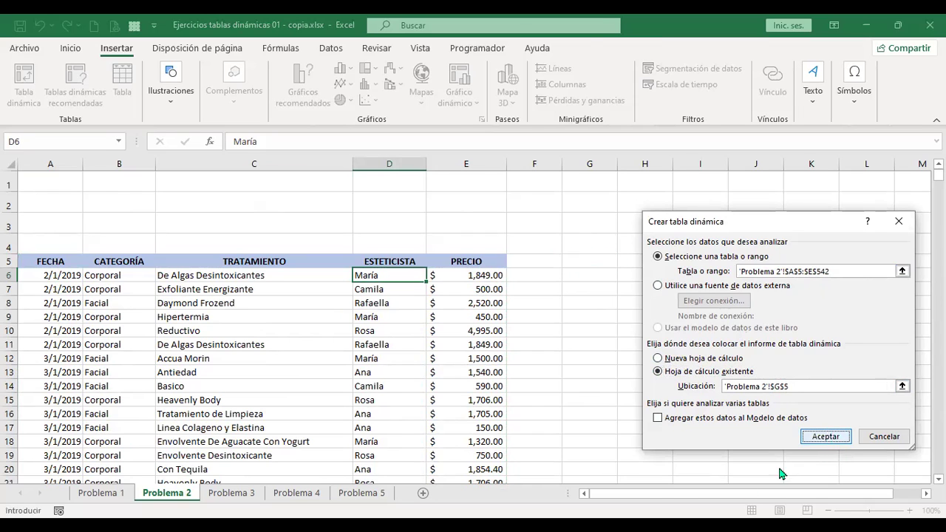
{"action": "left_click", "coordinate": [683, 494]}
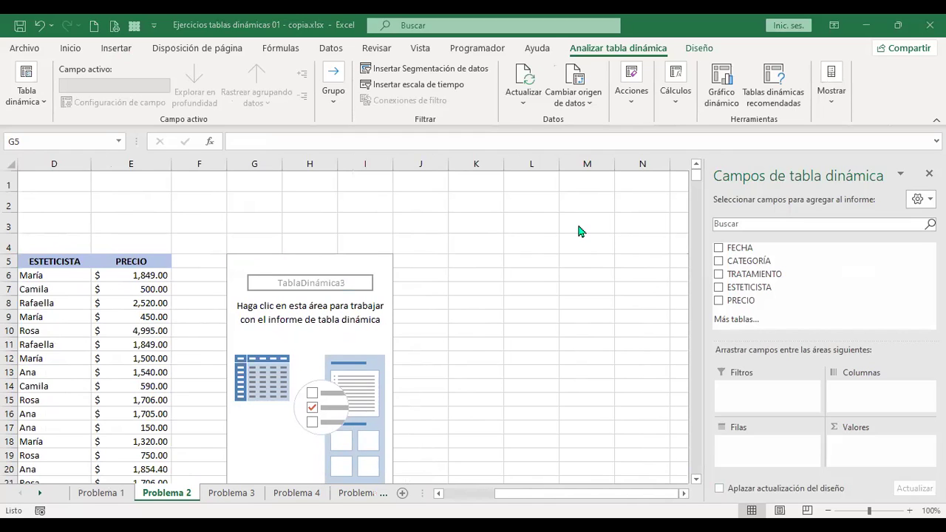
Add PRECIO as summed values and ESTETICISTA as row labels to the pivot
{"action": "left_click", "coordinate": [718, 300]}
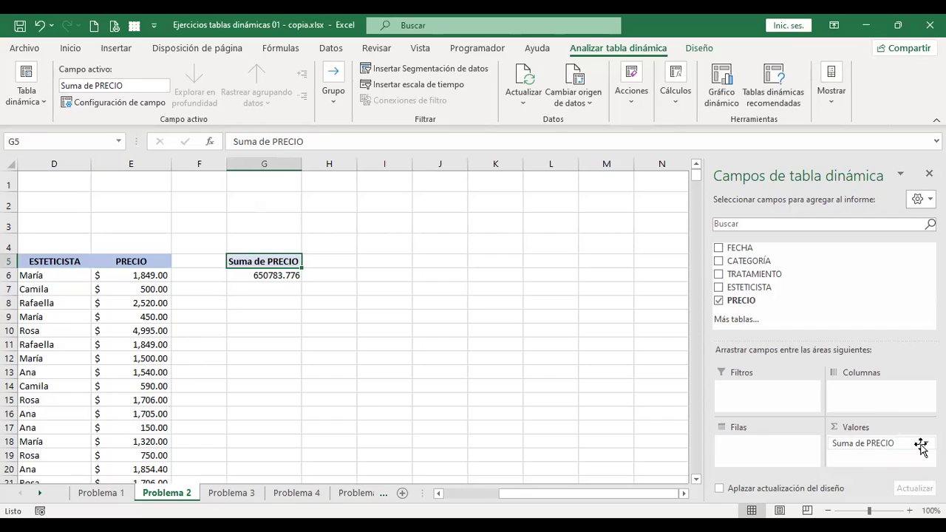
{"action": "left_click_drag", "start_coordinate": [920, 446], "coordinate": [920, 446]}
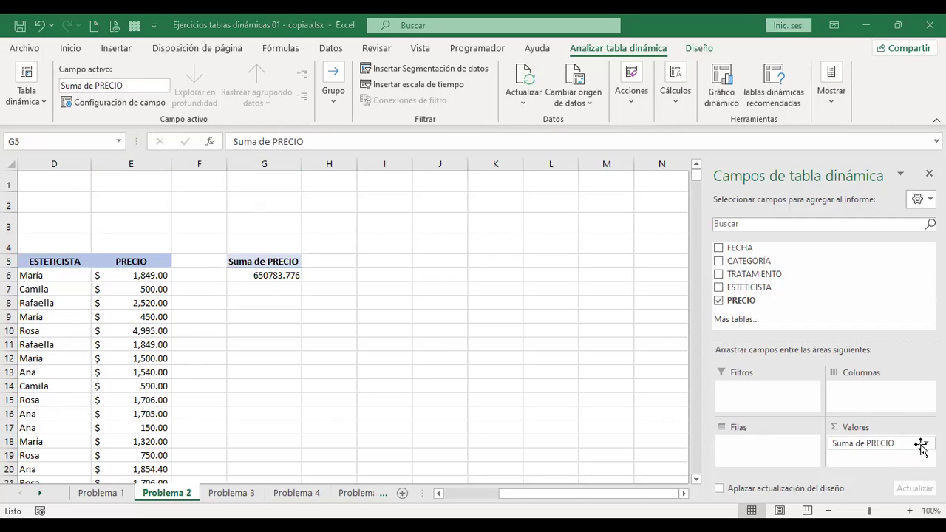
{"action": "left_click", "coordinate": [719, 288]}
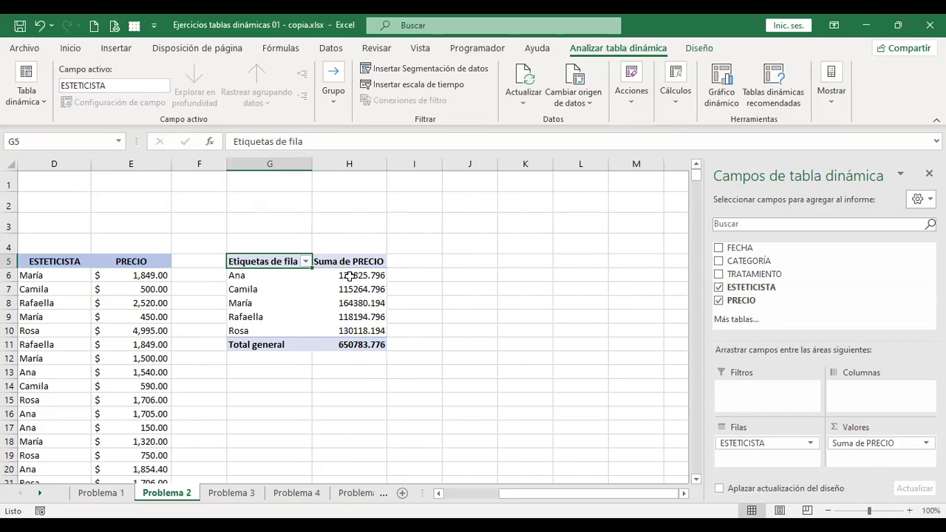
Check each esteticista's PRECIO total and the grand total, then go to Problema 3
{"action": "left_click", "coordinate": [248, 274]}
{"action": "left_click", "coordinate": [251, 289]}
{"action": "left_click", "coordinate": [250, 303]}
{"action": "left_click", "coordinate": [251, 317]}
{"action": "left_click", "coordinate": [252, 331]}
{"action": "left_click", "coordinate": [253, 274]}
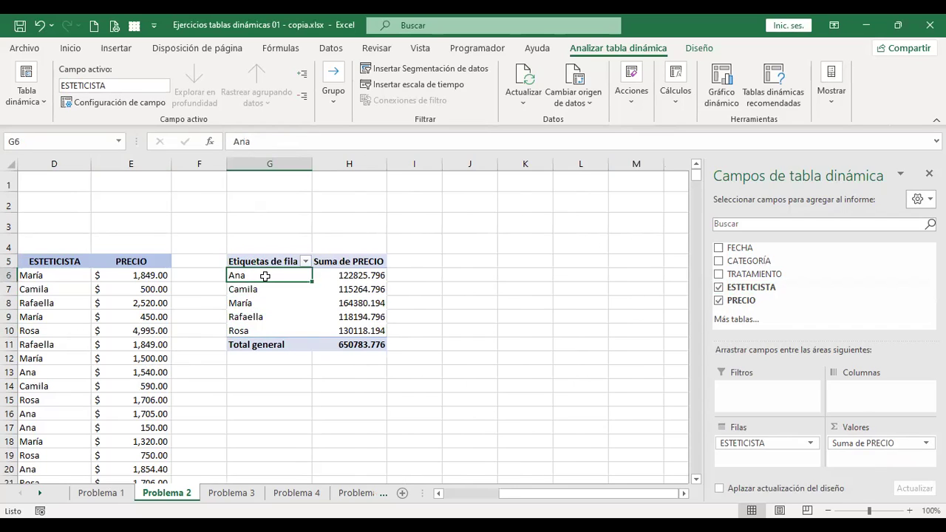
{"action": "left_click", "coordinate": [367, 275]}
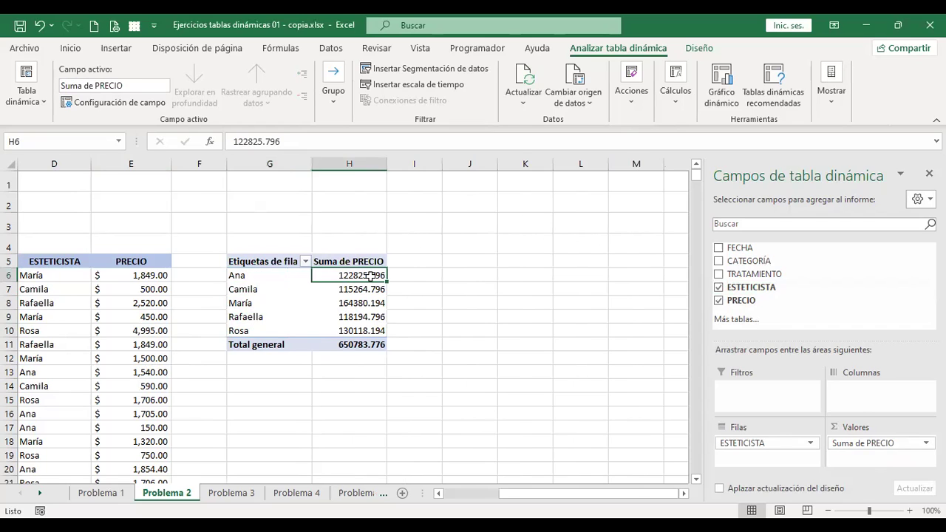
{"action": "left_click", "coordinate": [265, 291]}
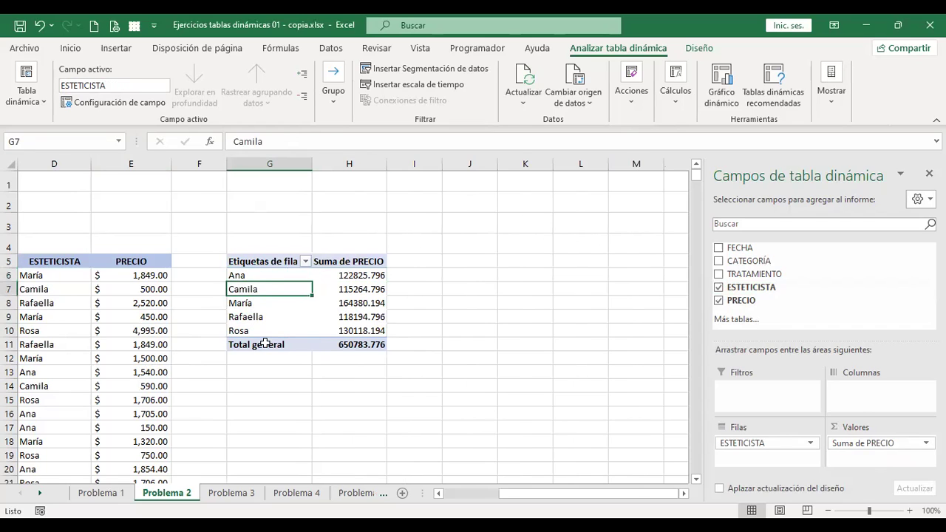
{"action": "left_click", "coordinate": [356, 344]}
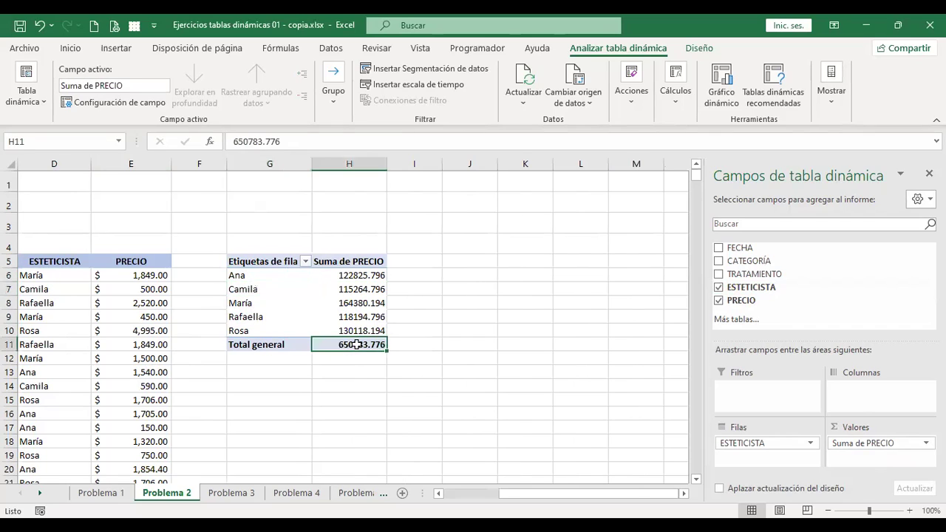
{"action": "left_click", "coordinate": [249, 305]}
{"action": "mouse_move", "coordinate": [370, 275]}
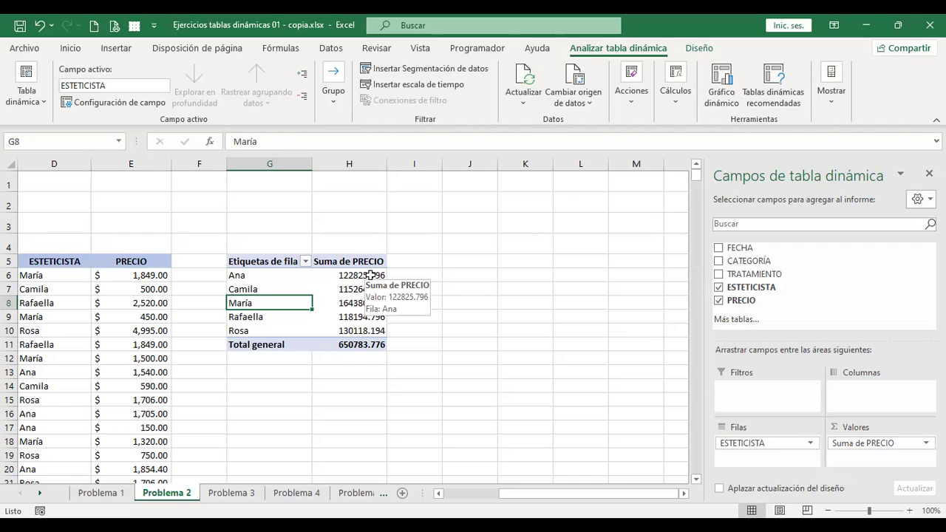
{"action": "left_click", "coordinate": [231, 493]}
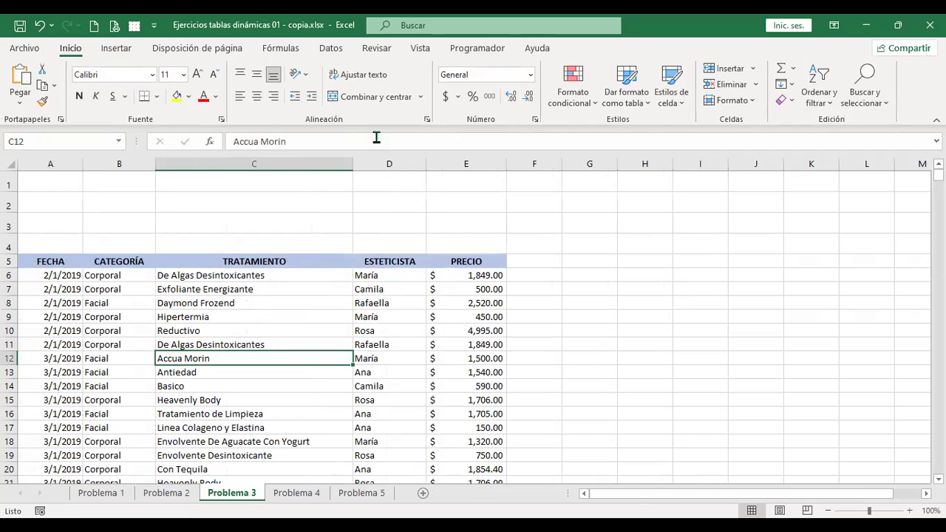
Sort the Problema 3 data by the ESTETICISTA column
{"action": "left_click", "coordinate": [329, 49]}
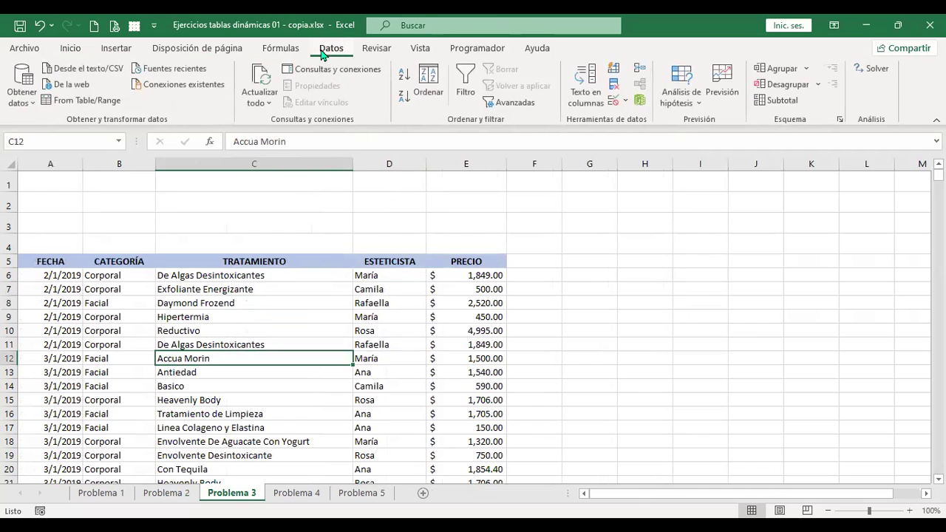
{"action": "left_click", "coordinate": [423, 83]}
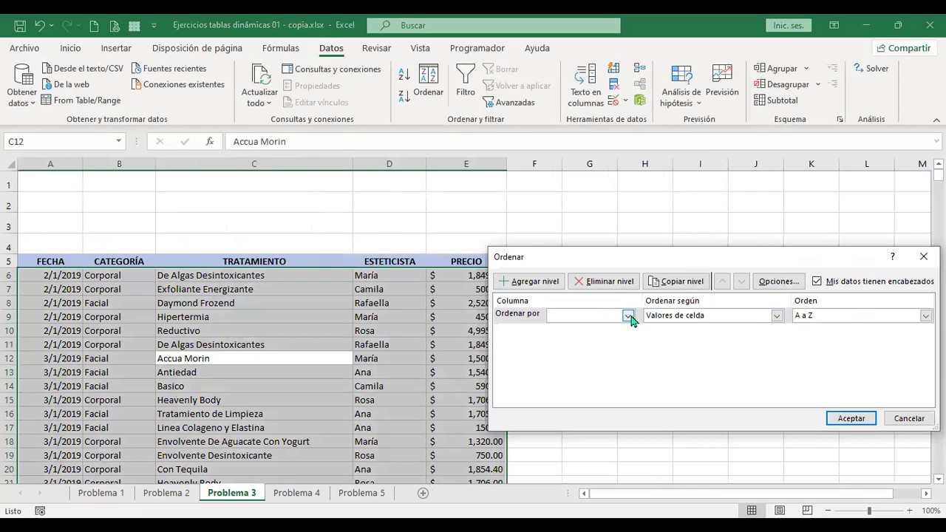
{"action": "left_click", "coordinate": [627, 315]}
{"action": "left_click", "coordinate": [590, 356]}
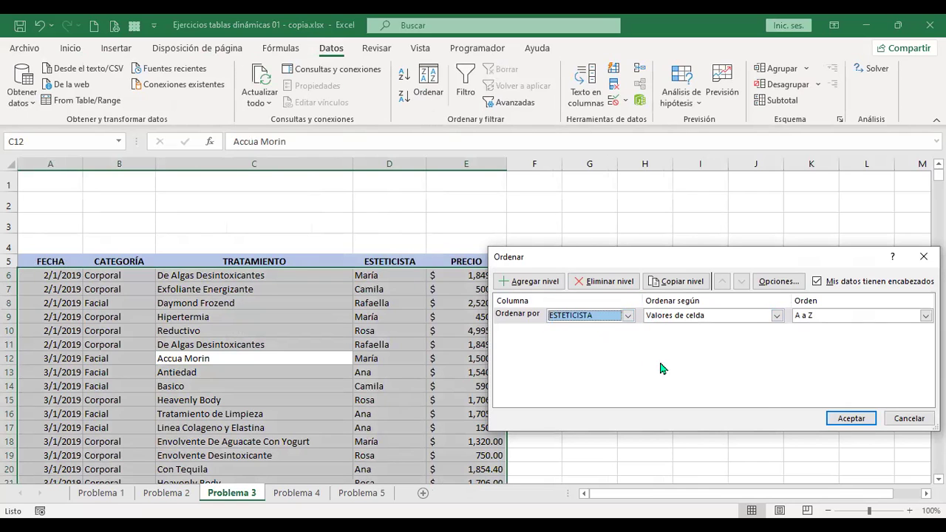
{"action": "left_click", "coordinate": [850, 419]}
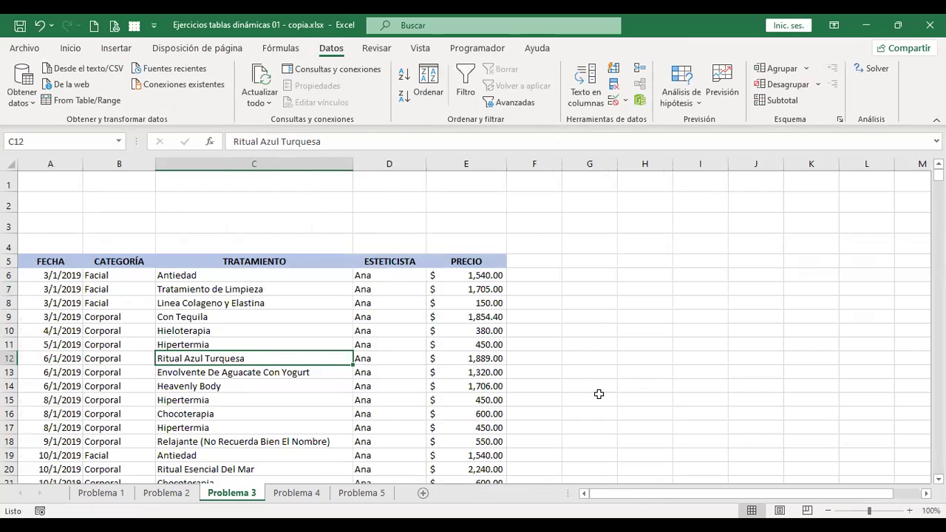
Add Suma subtotals of PRECIO at each change in ESTETICISTA, e.g. Total Ana $122,825.80
{"action": "left_click", "coordinate": [775, 107]}
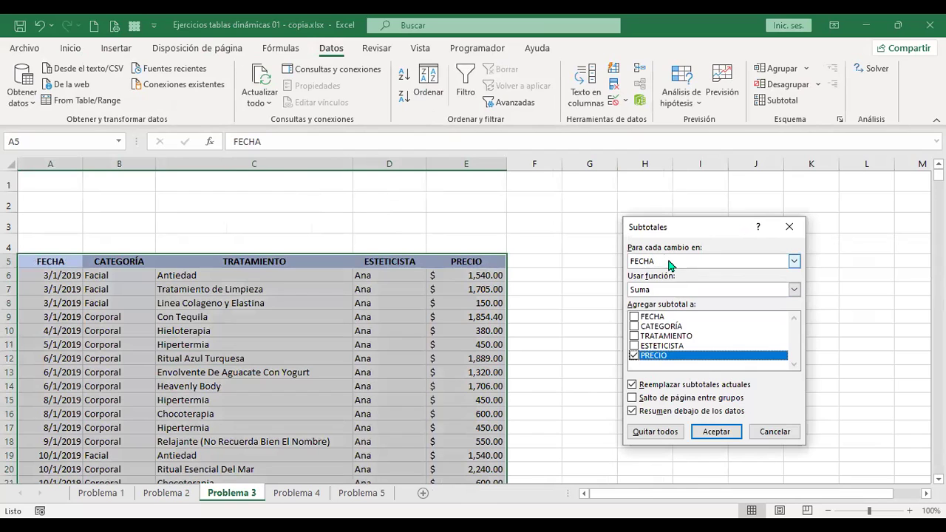
{"action": "left_click", "coordinate": [669, 263]}
{"action": "left_click", "coordinate": [669, 301]}
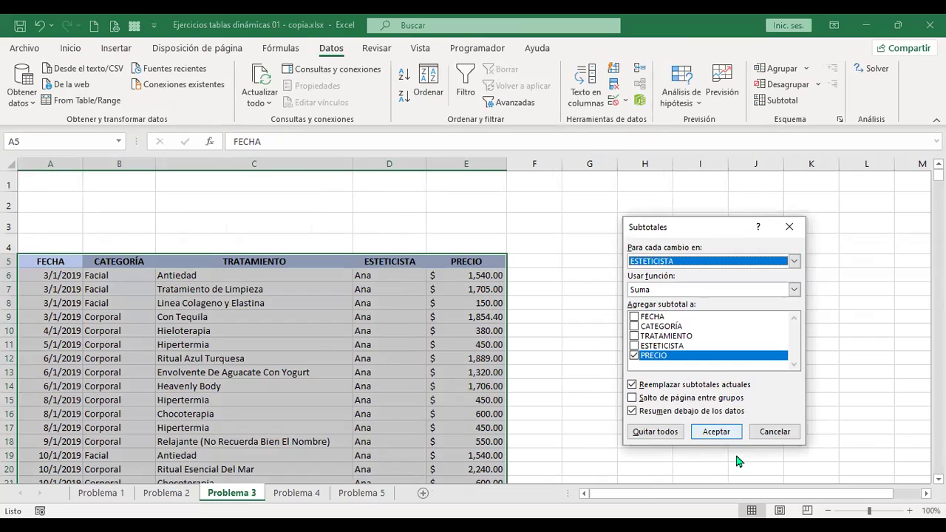
{"action": "left_click", "coordinate": [716, 432]}
{"action": "scroll", "coordinate": [639, 397], "scroll_direction": "down", "scroll_amount": 4}
{"action": "scroll", "coordinate": [629, 387], "scroll_direction": "down", "scroll_amount": 2}
{"action": "scroll", "coordinate": [625, 387], "scroll_direction": "down", "scroll_amount": 6}
{"action": "scroll", "coordinate": [620, 384], "scroll_direction": "down", "scroll_amount": 3}
{"action": "scroll", "coordinate": [620, 385], "scroll_direction": "down", "scroll_amount": 4}
{"action": "scroll", "coordinate": [591, 357], "scroll_direction": "down", "scroll_amount": 11}
{"action": "scroll", "coordinate": [586, 357], "scroll_direction": "down", "scroll_amount": 7}
{"action": "scroll", "coordinate": [588, 357], "scroll_direction": "up", "scroll_amount": 3}
Cross-check Ana's 122825.80 subtotal against the Problema 2 pivot, ending on Analizar tabla dinámica
{"action": "scroll", "coordinate": [589, 357], "scroll_direction": "up", "scroll_amount": 1}
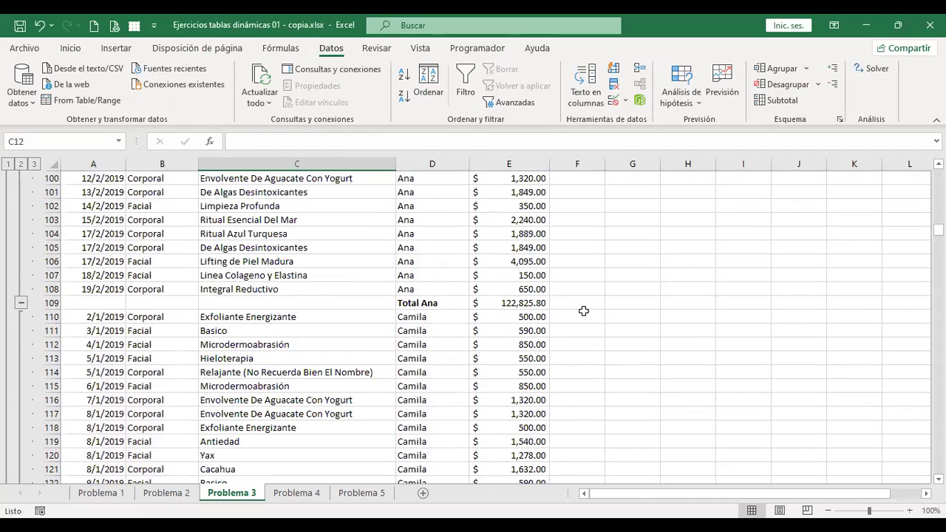
{"action": "left_click", "coordinate": [52, 303]}
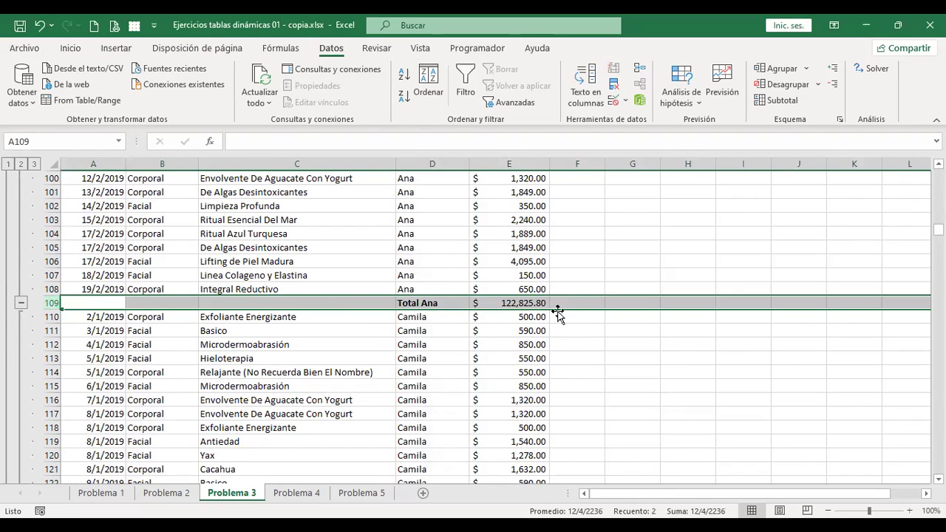
{"action": "left_click", "coordinate": [166, 492]}
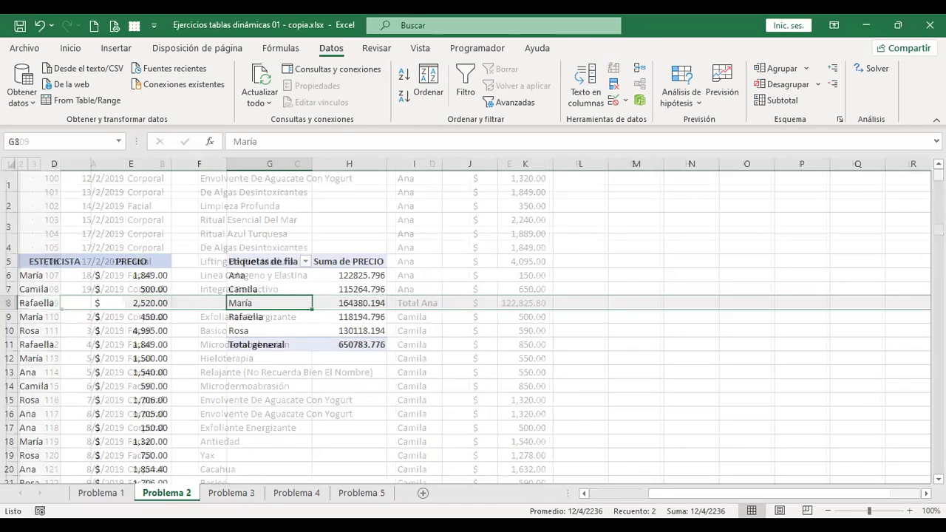
{"action": "left_click", "coordinate": [358, 273]}
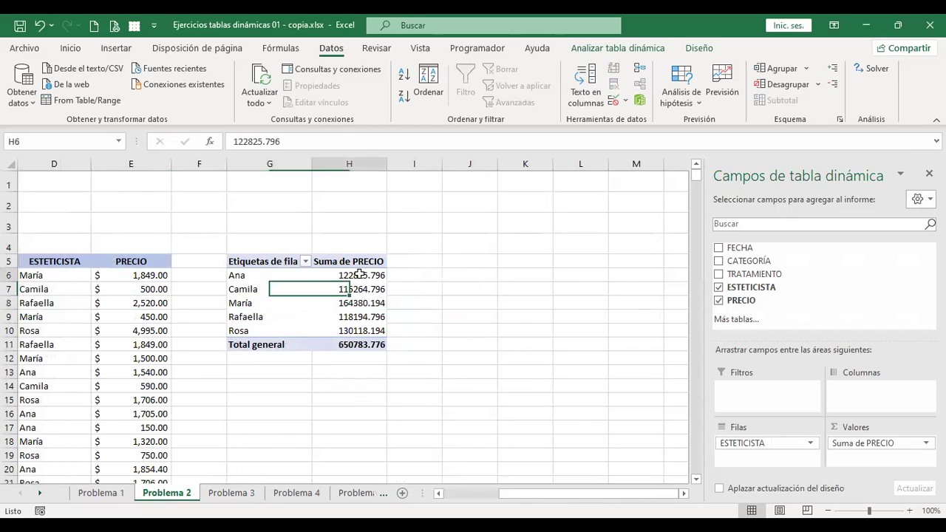
{"action": "mouse_move", "coordinate": [370, 311]}
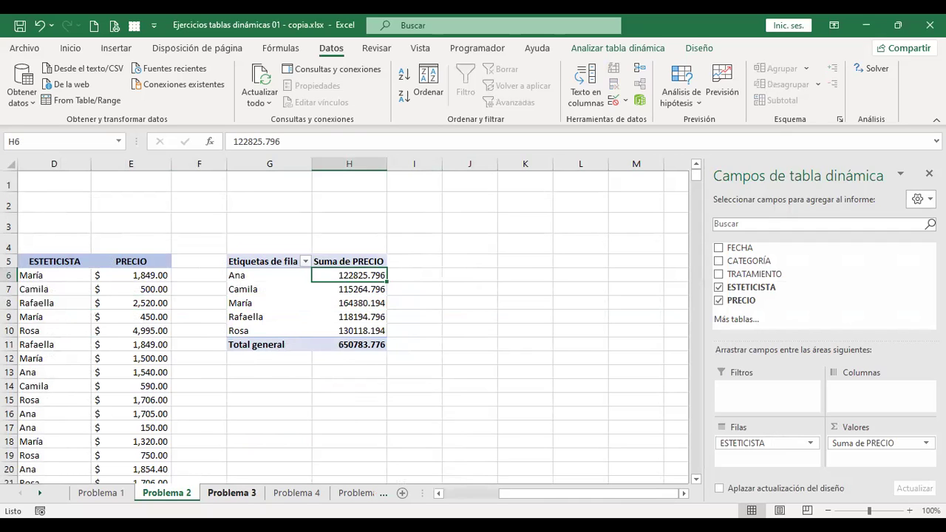
{"action": "key", "text": "ctrl+Page_Down"}
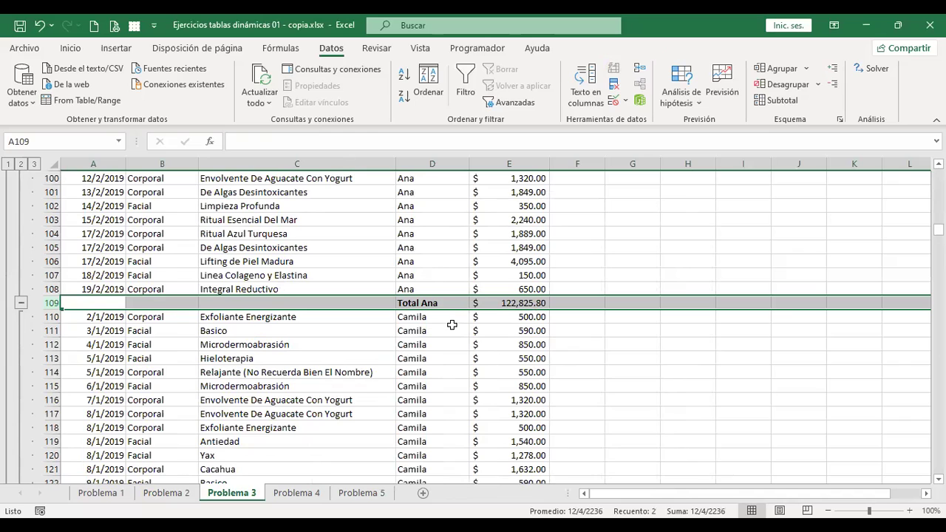
{"action": "scroll", "coordinate": [444, 339], "scroll_direction": "up", "scroll_amount": 1}
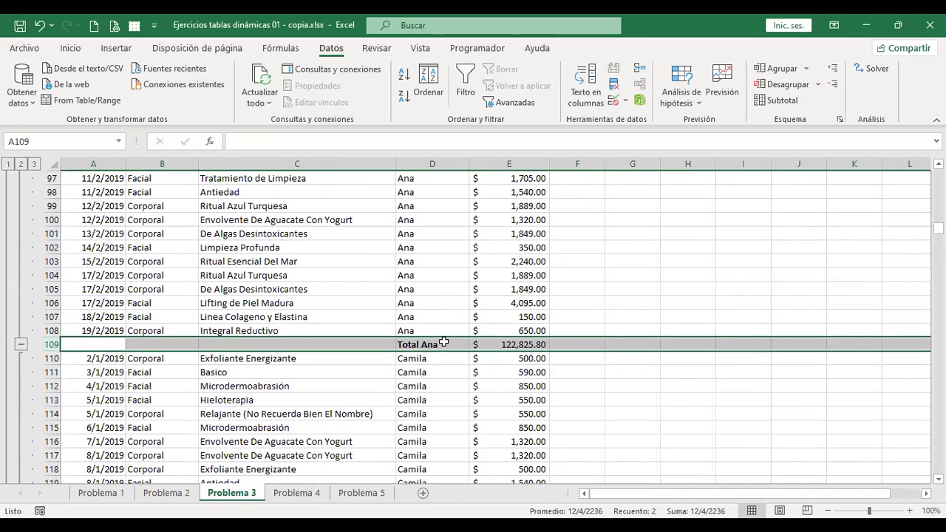
{"action": "scroll", "coordinate": [442, 341], "scroll_direction": "up", "scroll_amount": 1}
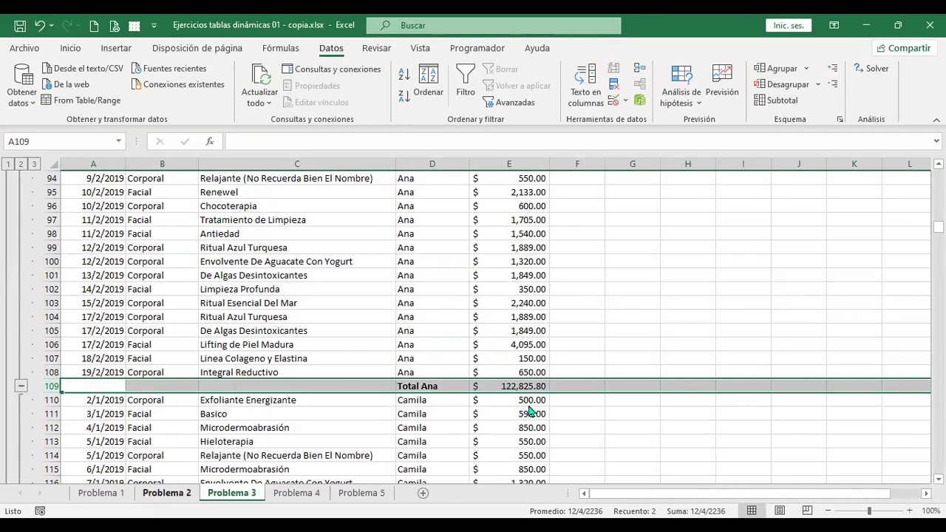
{"action": "key", "text": "ctrl+Page_Up"}
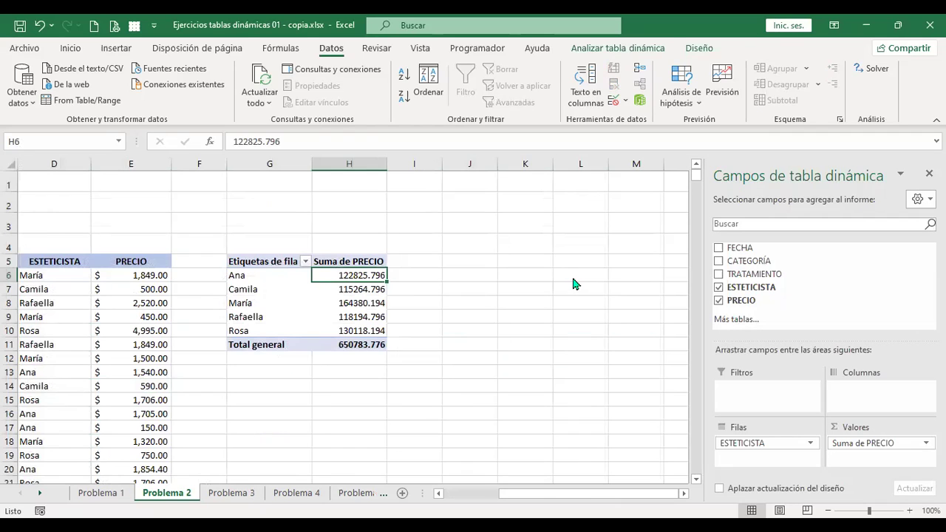
{"action": "left_click", "coordinate": [615, 48]}
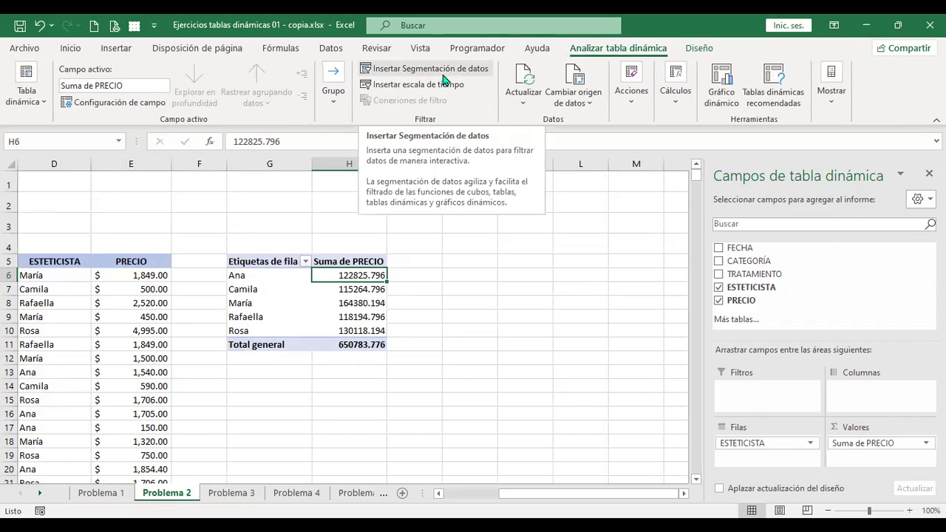
Insert a CATEGORÍA slicer for the pivot and drag it beside the pivot table
{"action": "left_click", "coordinate": [458, 77]}
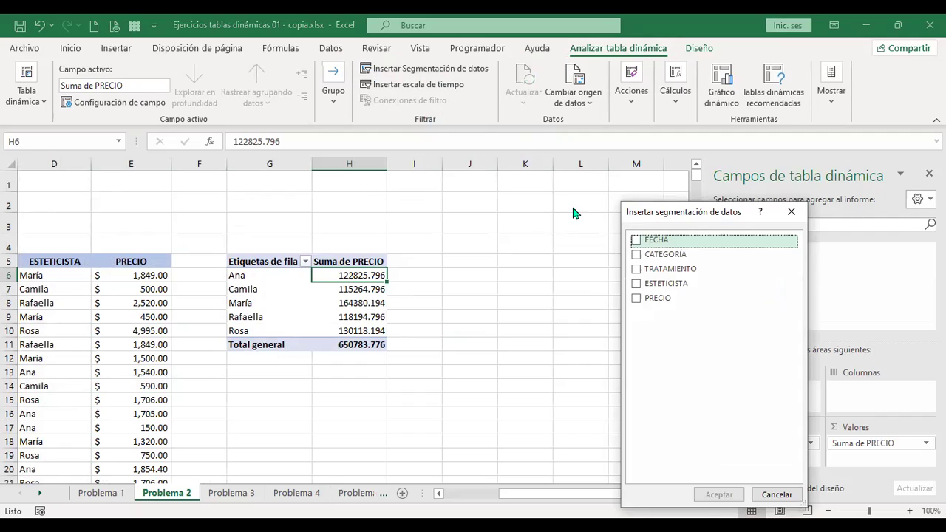
{"action": "left_click", "coordinate": [637, 255]}
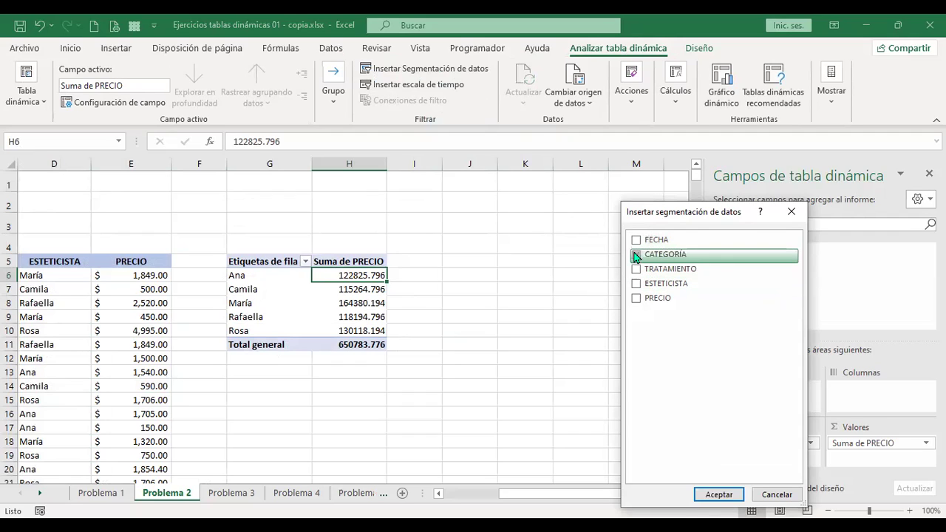
{"action": "left_click", "coordinate": [736, 499]}
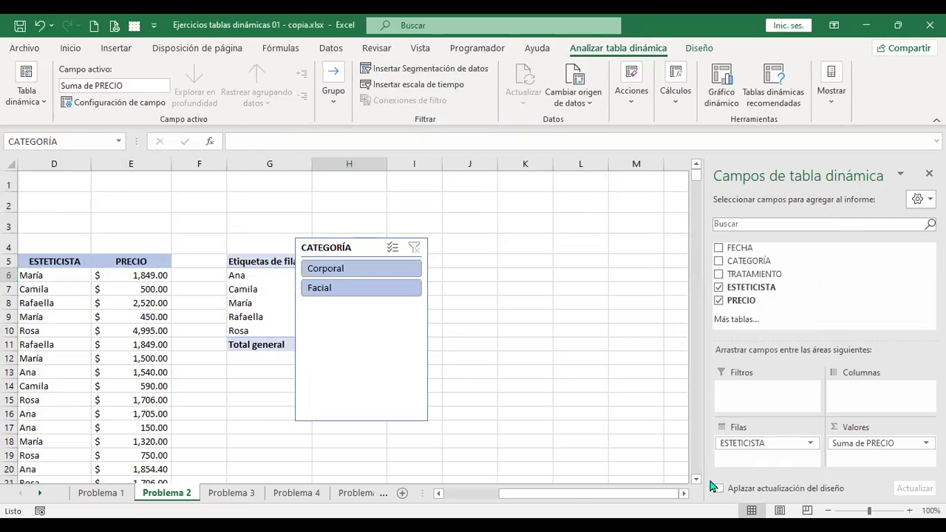
{"action": "mouse_move", "coordinate": [336, 250]}
{"action": "left_mouse_down"}
{"action": "mouse_move", "coordinate": [453, 252]}
{"action": "mouse_move", "coordinate": [450, 269]}
{"action": "left_mouse_up"}
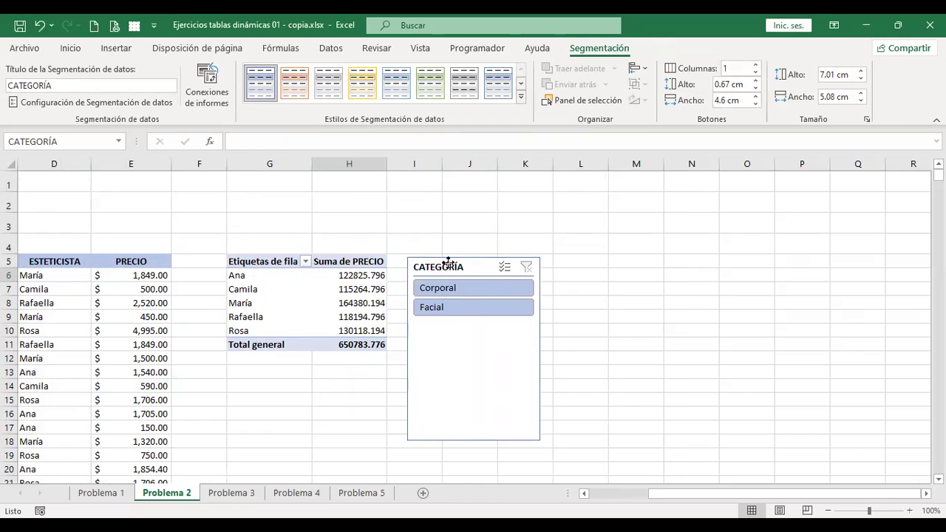
Try Corporal and multi-select in the CATEGORÍA slicer, ending on Facial with total 281605
{"action": "left_click", "coordinate": [456, 312]}
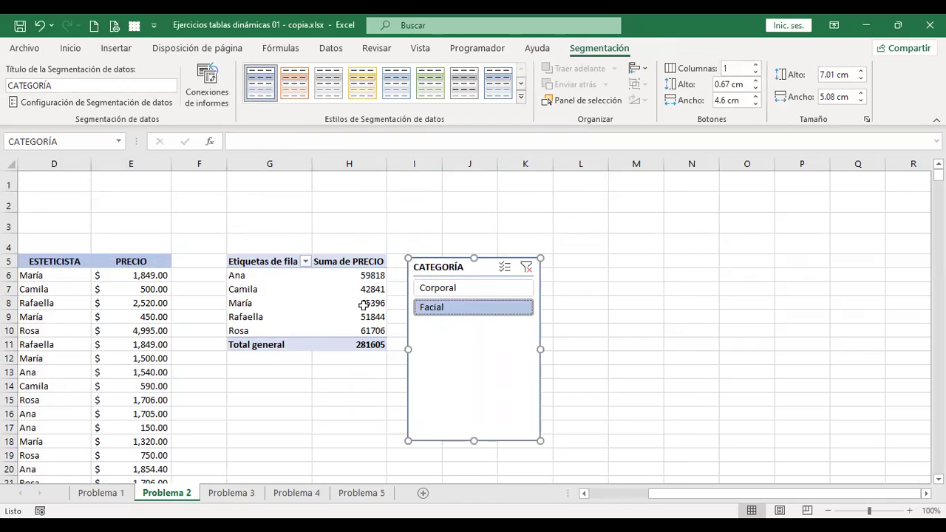
{"action": "left_click", "coordinate": [440, 288]}
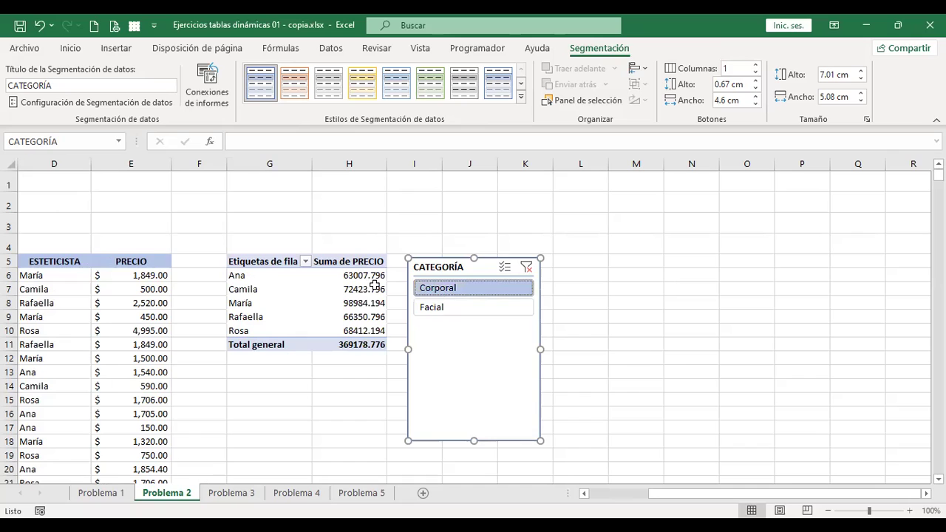
{"action": "left_click", "coordinate": [510, 273]}
{"action": "left_click", "coordinate": [444, 309]}
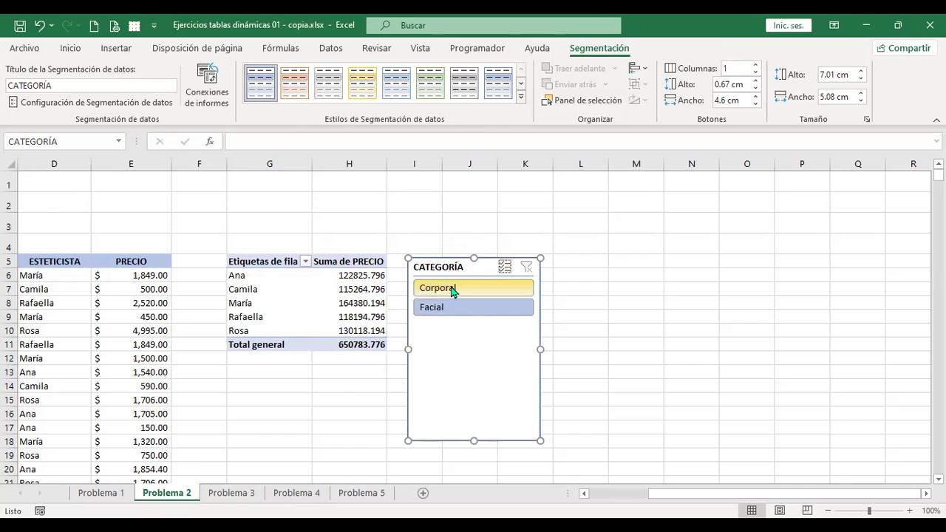
{"action": "left_click", "coordinate": [466, 288]}
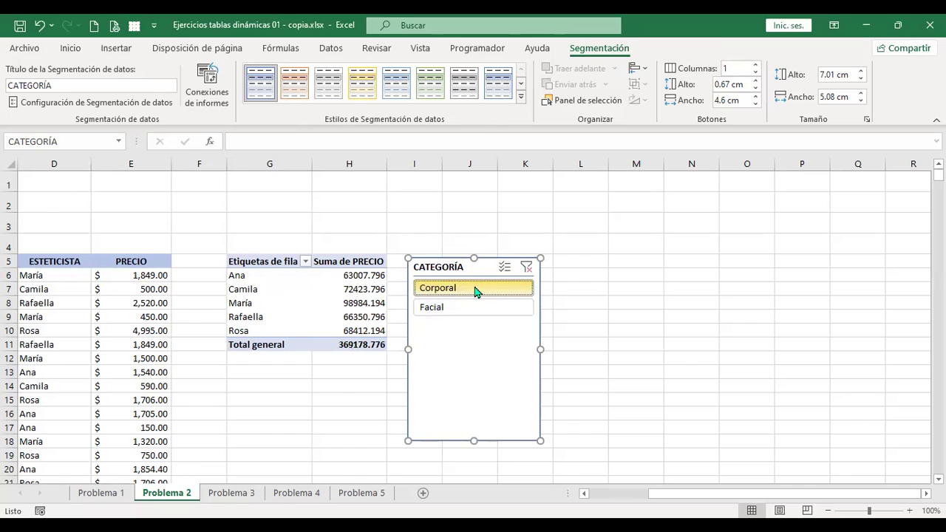
{"action": "left_click", "coordinate": [356, 274]}
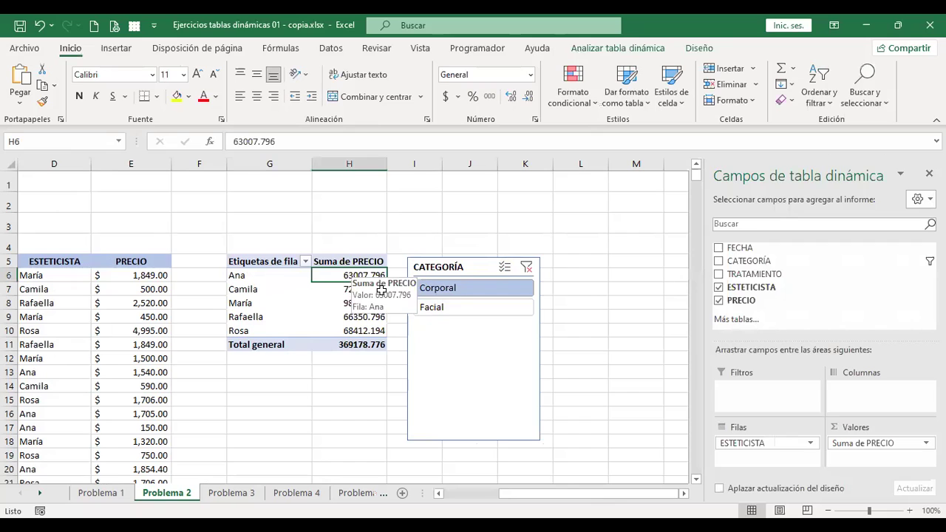
{"action": "left_click", "coordinate": [452, 309]}
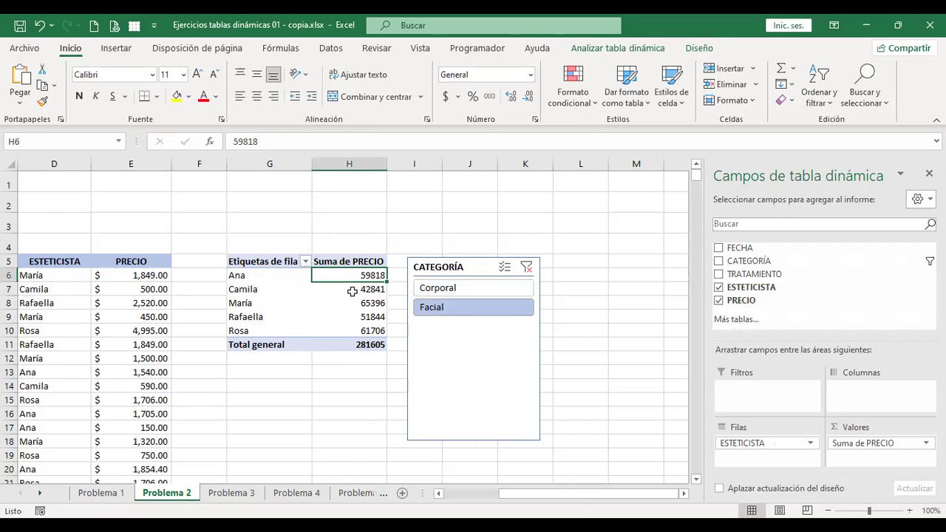
{"action": "left_click", "coordinate": [256, 288]}
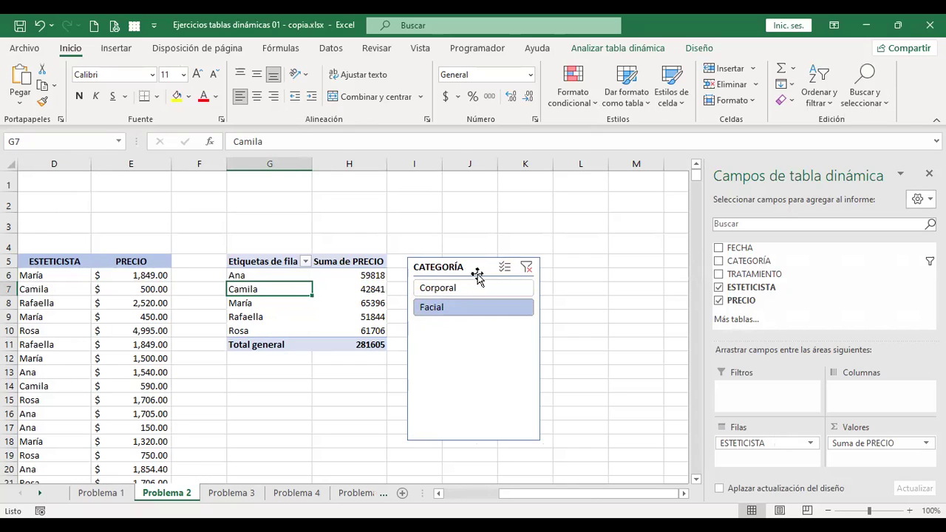
{"action": "left_click", "coordinate": [474, 307]}
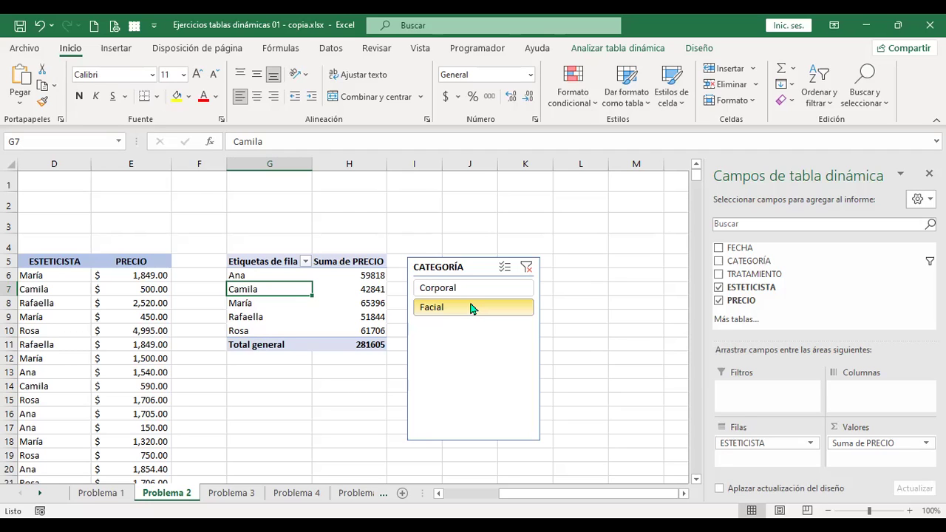
On Problema 3, collapse the outline to level 2, showing esteticista totals like Total María 164,380.19
{"action": "key", "text": "ctrl+Page_Down"}
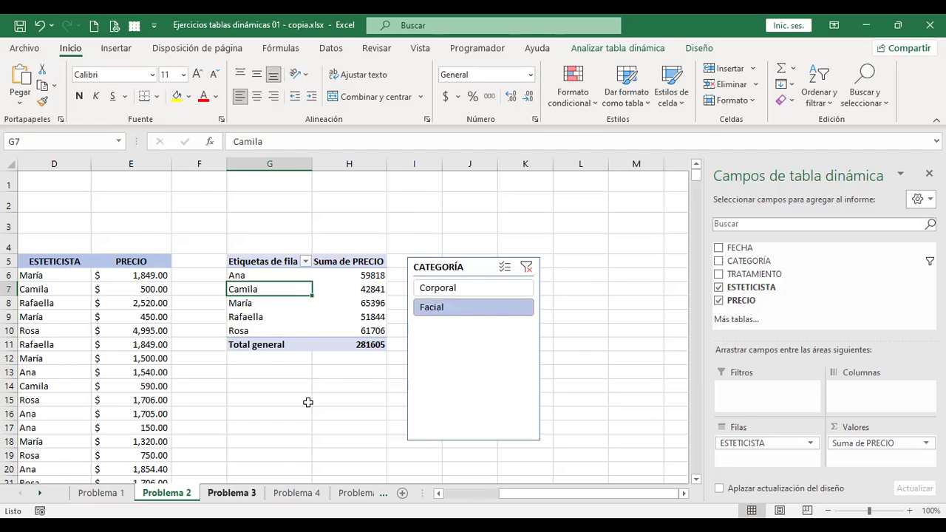
{"action": "scroll", "coordinate": [445, 382], "scroll_direction": "down", "scroll_amount": 7}
{"action": "scroll", "coordinate": [297, 280], "scroll_direction": "up", "scroll_amount": 5}
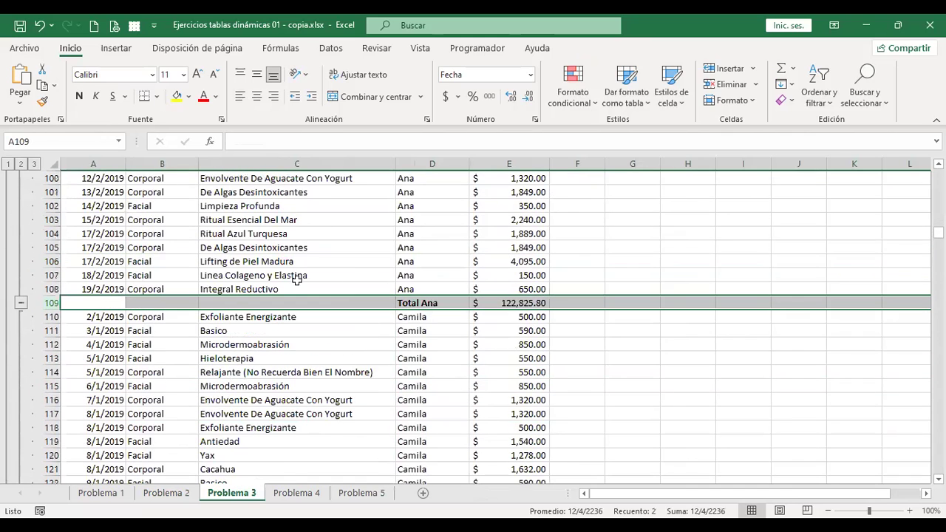
{"action": "left_click", "coordinate": [21, 164]}
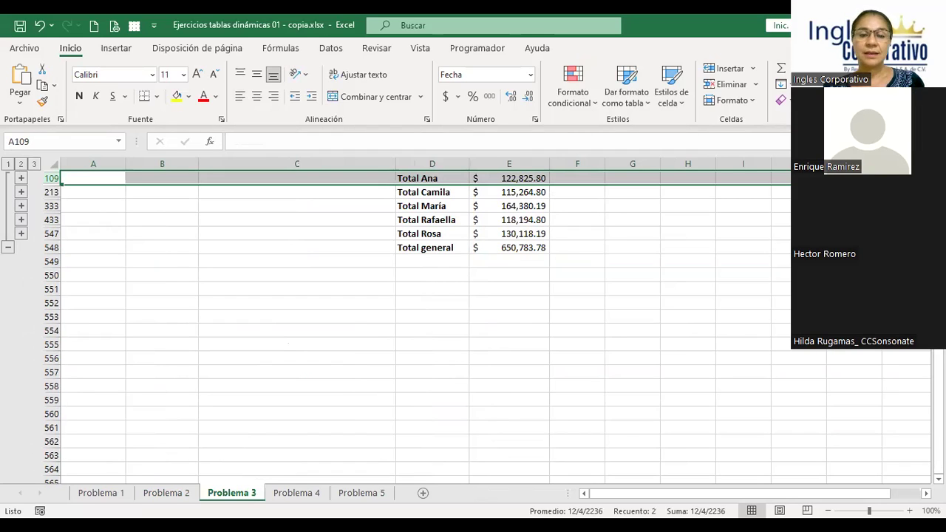
{"action": "scroll", "coordinate": [534, 401], "scroll_direction": "up", "scroll_amount": 2}
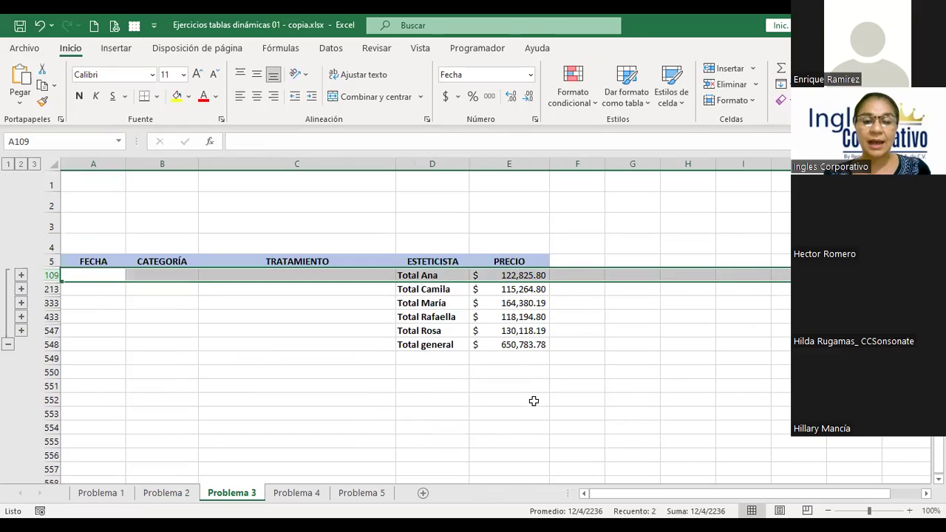